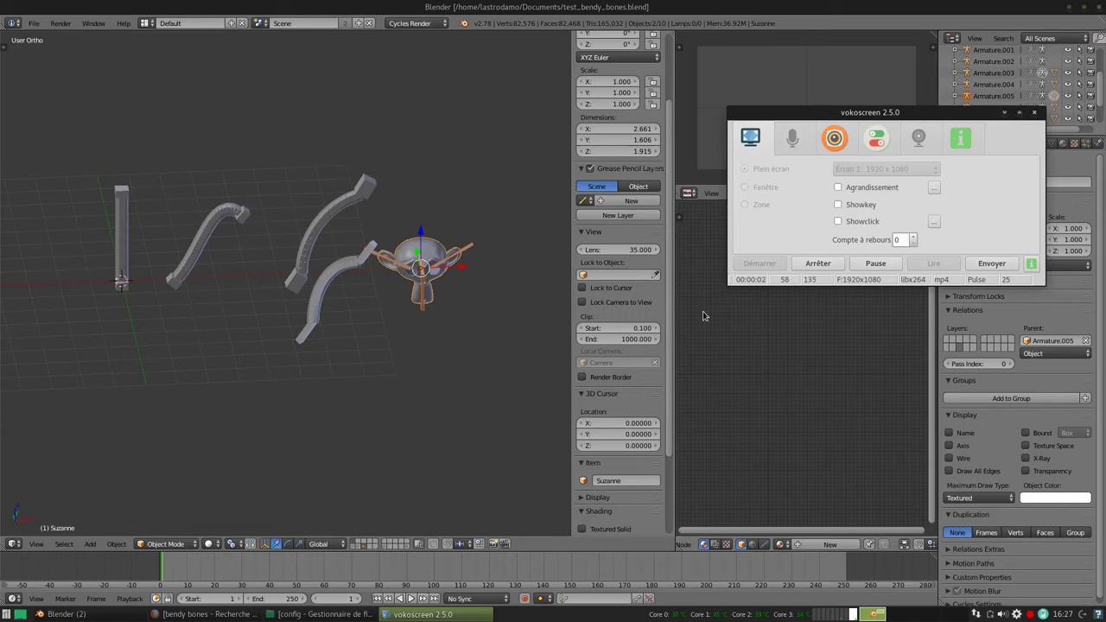
# Frame the straight pillar's armature in front view and inspect its bone in pose mode
pyautogui.click(624, 12)
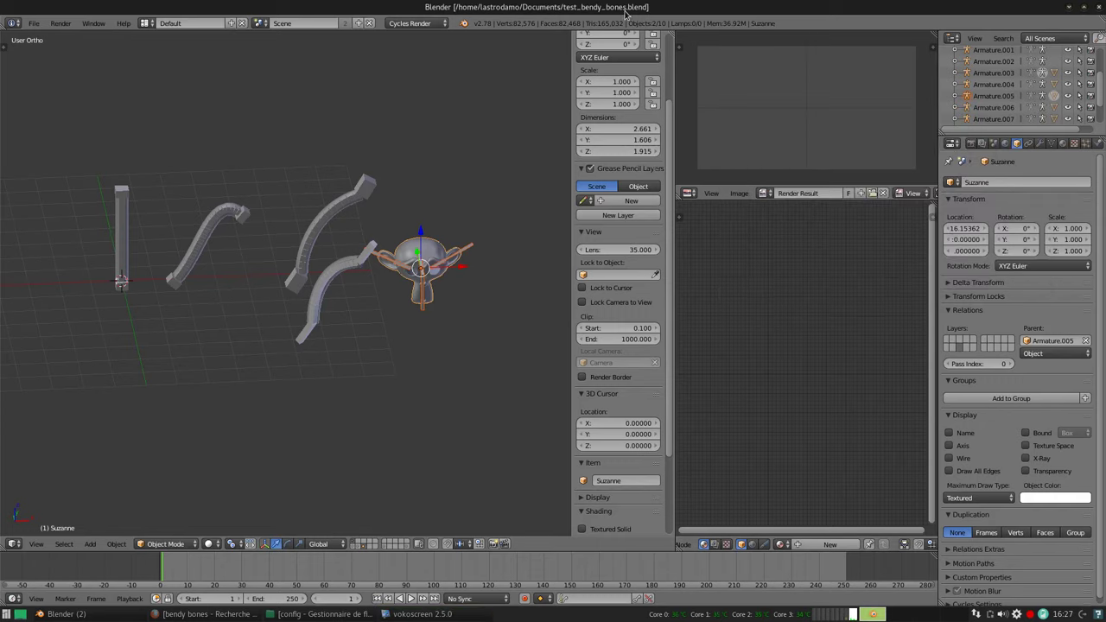
pyautogui.keyDown('shift'); pyautogui.moveTo(296, 335); pyautogui.dragTo(348, 362, button='middle'); pyautogui.keyUp('shift')
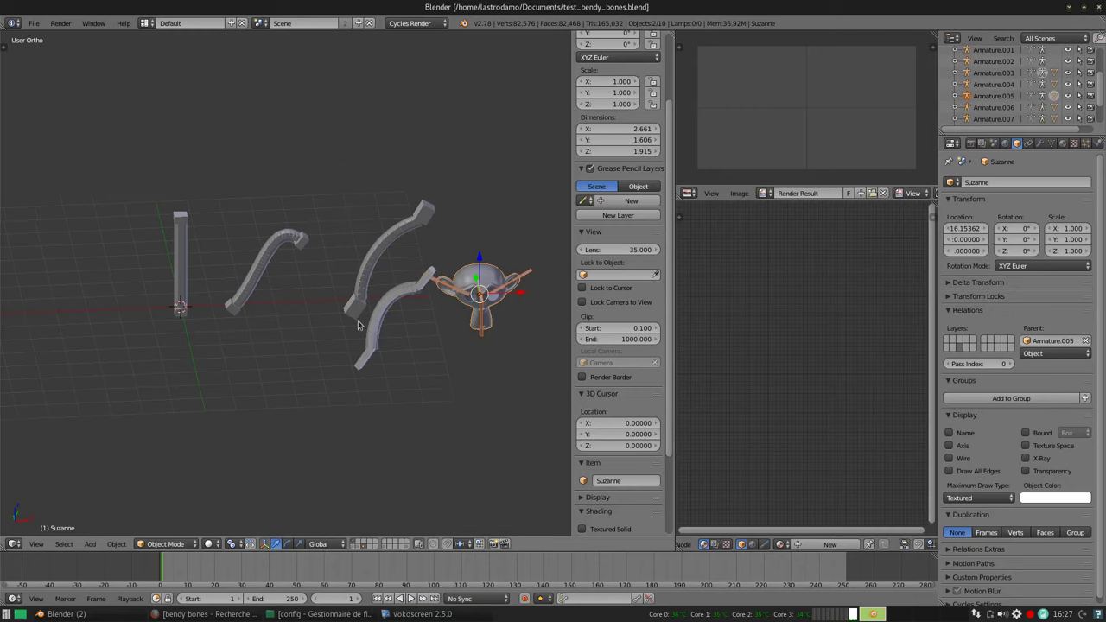
pyautogui.scroll(2, 153, 217)
pyautogui.rightClick(136, 194)
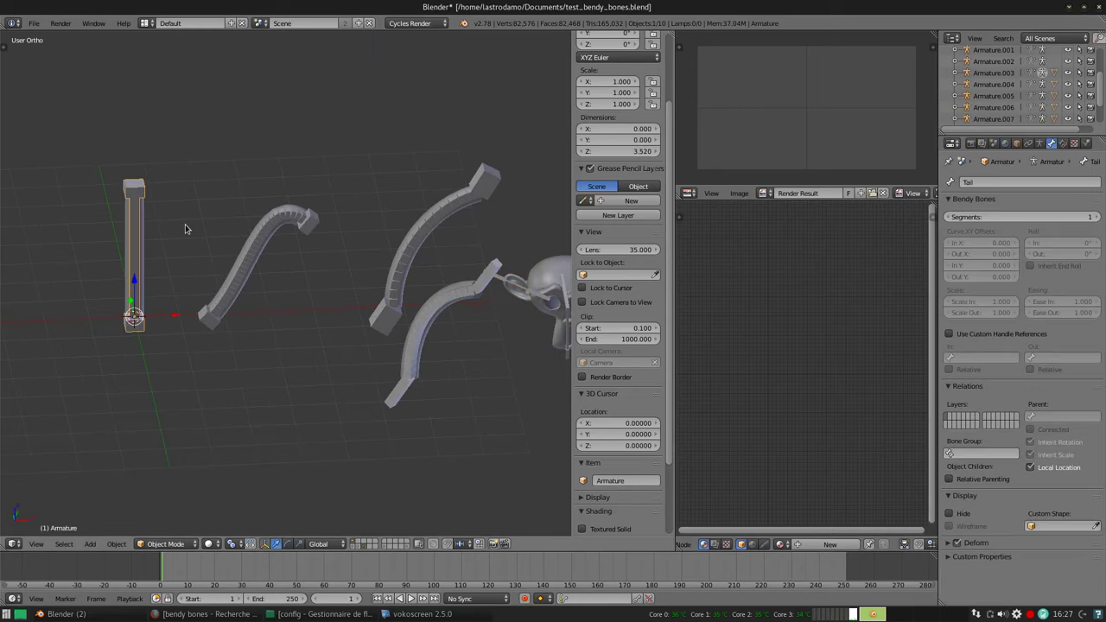
pyautogui.press('KP_1')
pyautogui.press('KP_Decimal')
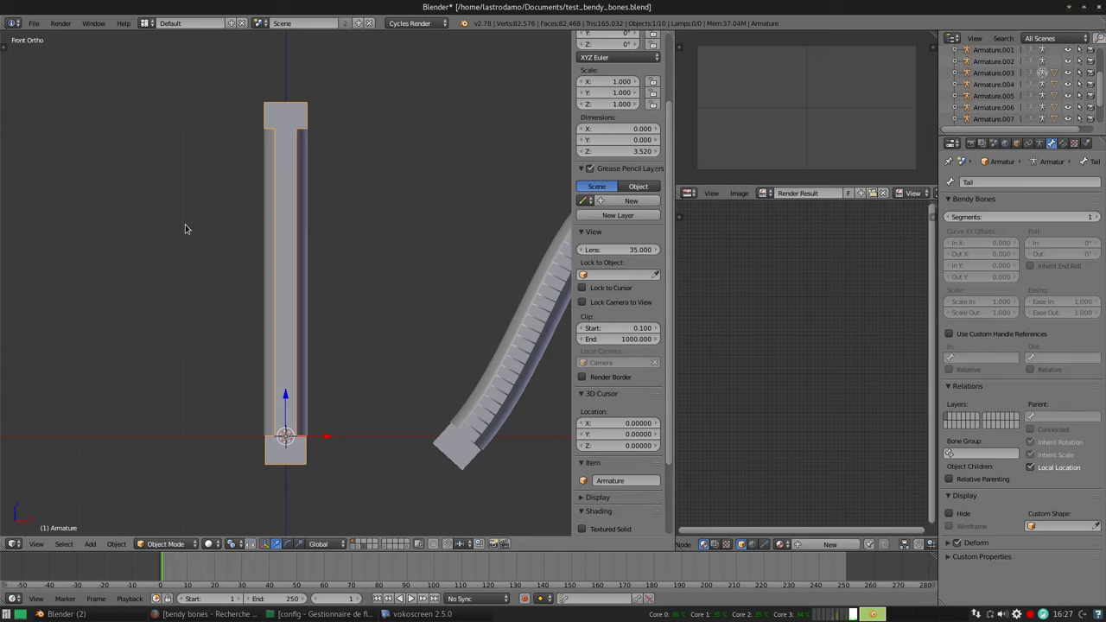
pyautogui.hotkey('ctrl', 'Tab')
pyautogui.moveTo(345, 208); pyautogui.dragTo(371, 232, button='middle')
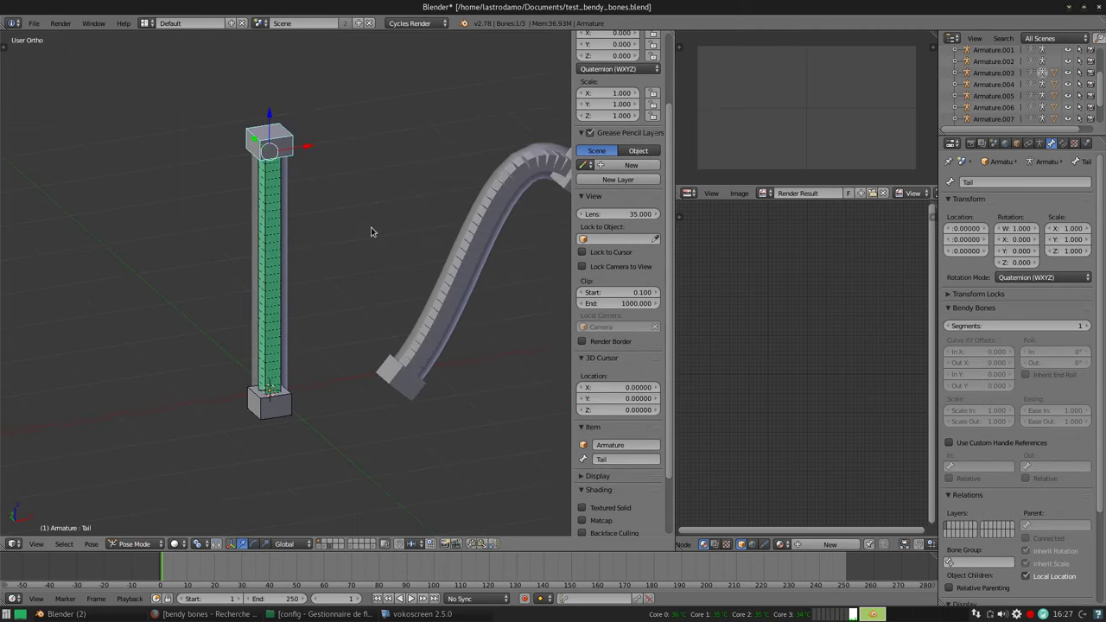
pyautogui.hotkey('ctrl', 'Tab')
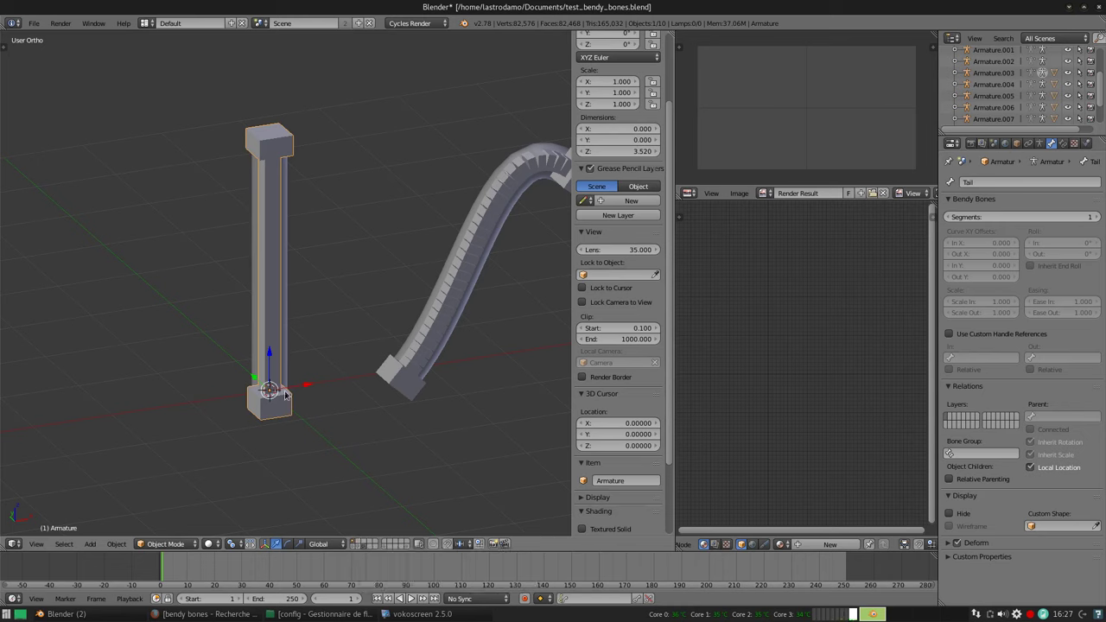
# Duplicate the pillar cylinder in place and move the copy to its own empty layer, showing only that layer
pyautogui.rightClick(289, 357)
pyautogui.hotkey('shift', 'd')
pyautogui.rightClick(372, 339)
pyautogui.press('m')
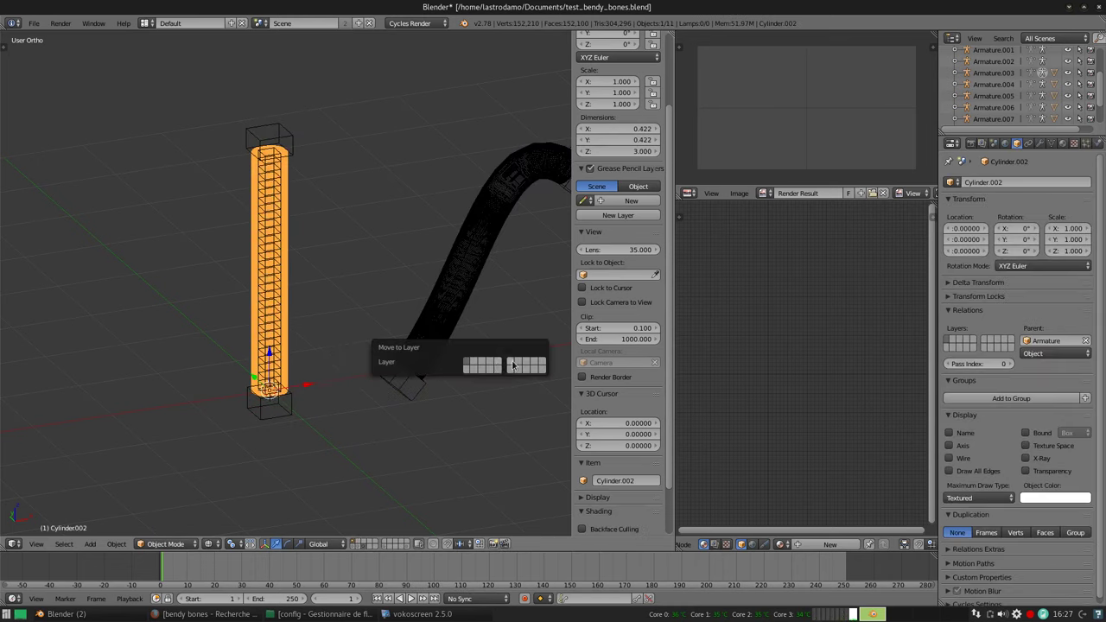
pyautogui.click(512, 364)
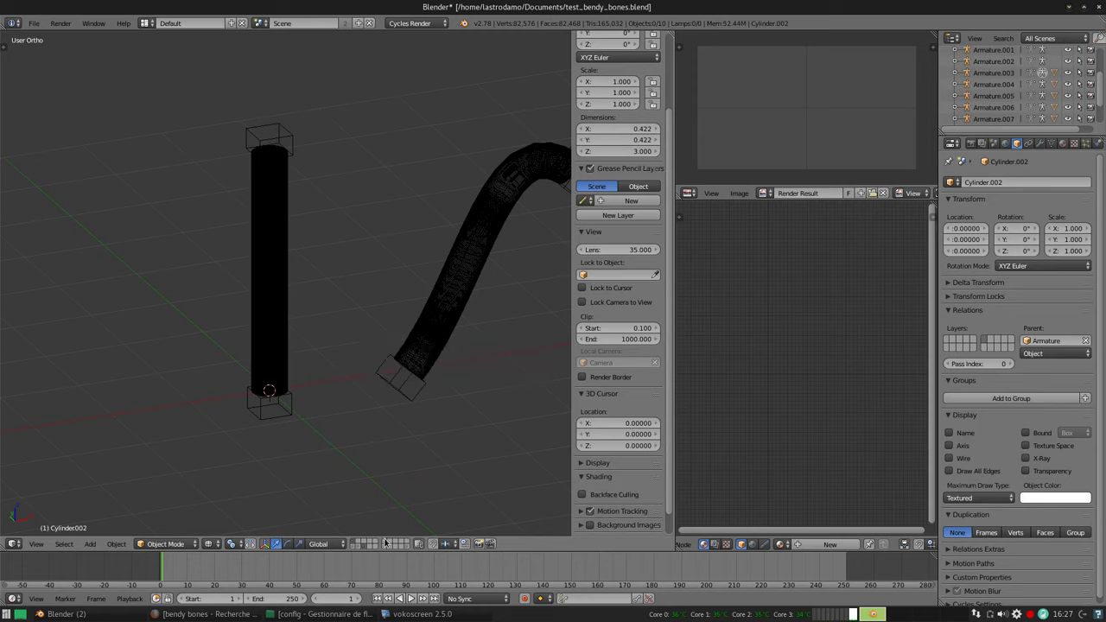
pyautogui.click(386, 543)
# Remove the copy's Armature modifier and set its Subsurf viewport level to 2
pyautogui.click(1052, 142)
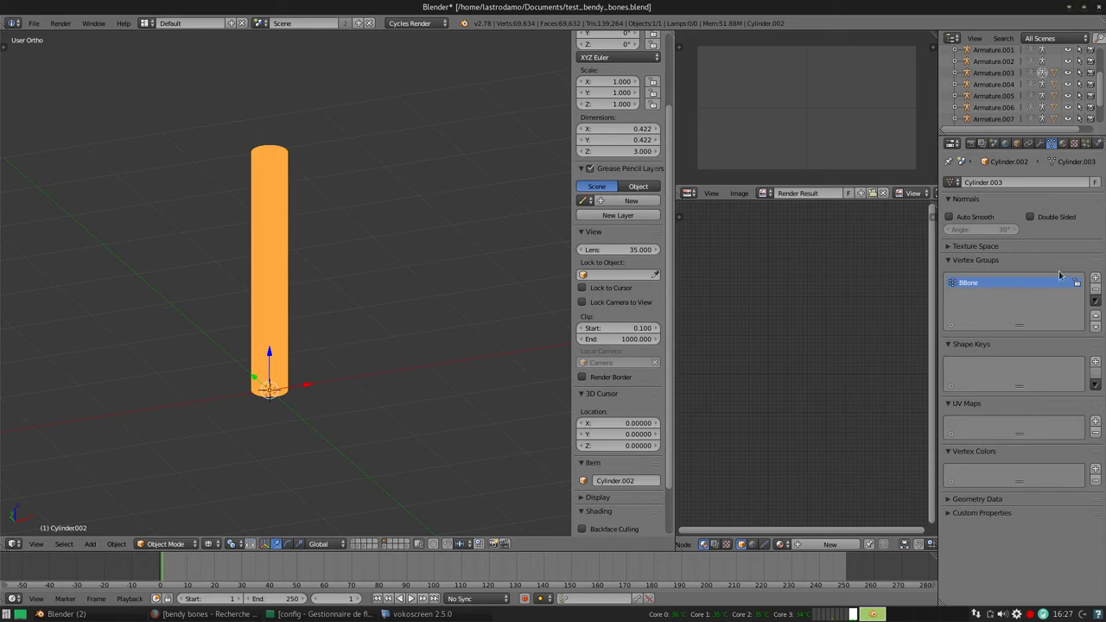
pyautogui.click(1096, 299)
pyautogui.click(1096, 298)
pyautogui.click(1040, 143)
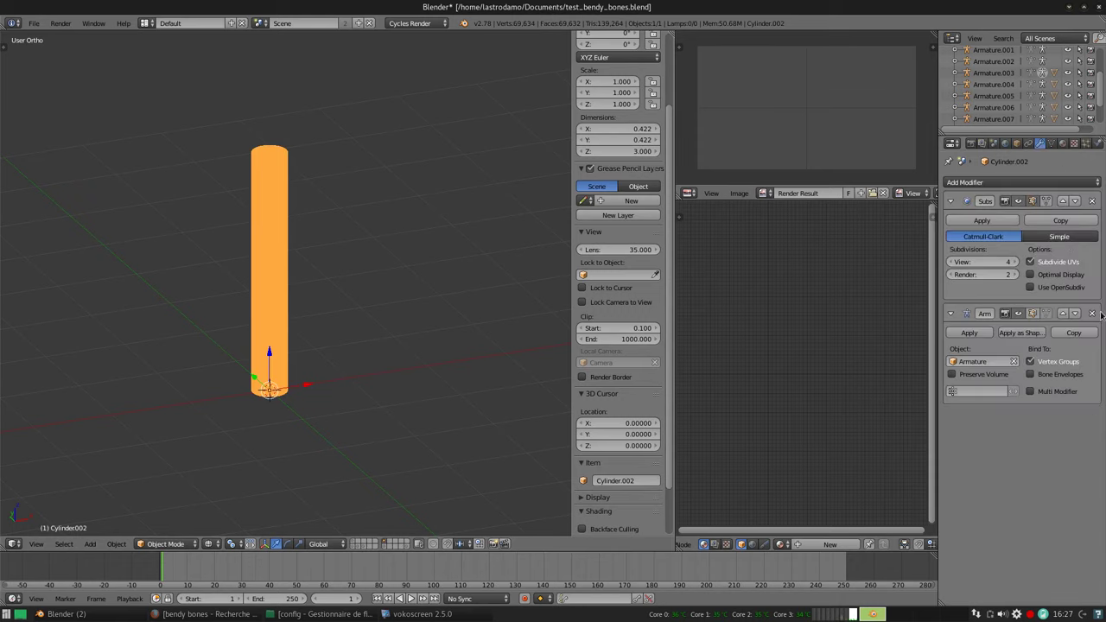
pyautogui.click(1092, 314)
pyautogui.click(1018, 258)
pyautogui.write('2')
pyautogui.press('Return')
pyautogui.press('KP_1')
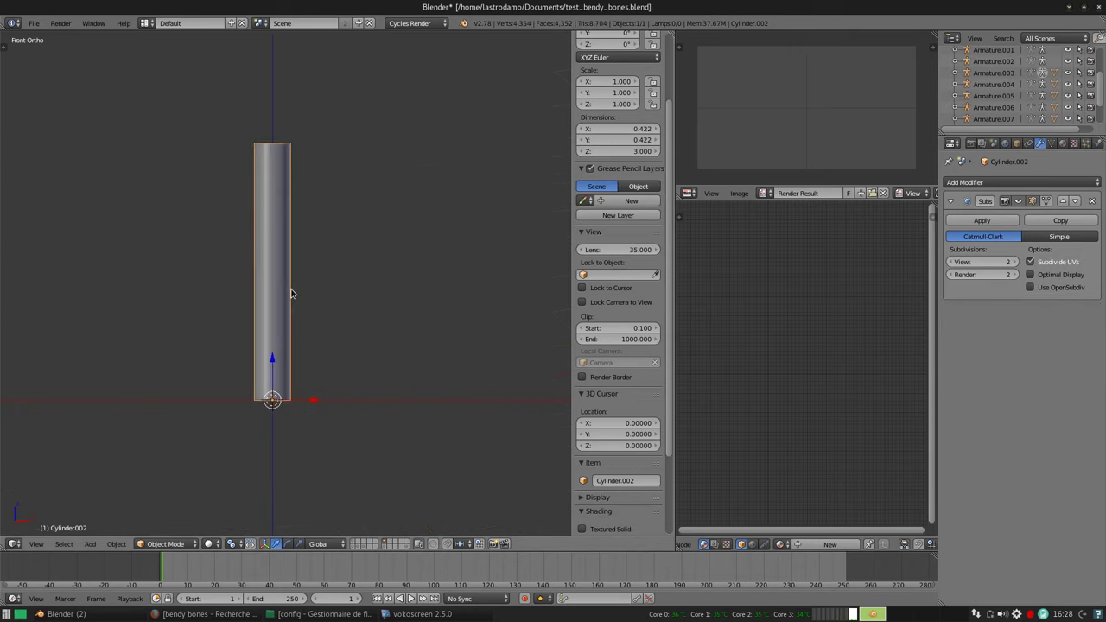
pyautogui.keyDown('shift'); pyautogui.moveTo(395, 317); pyautogui.dragTo(363, 306, button='middle'); pyautogui.keyUp('shift')
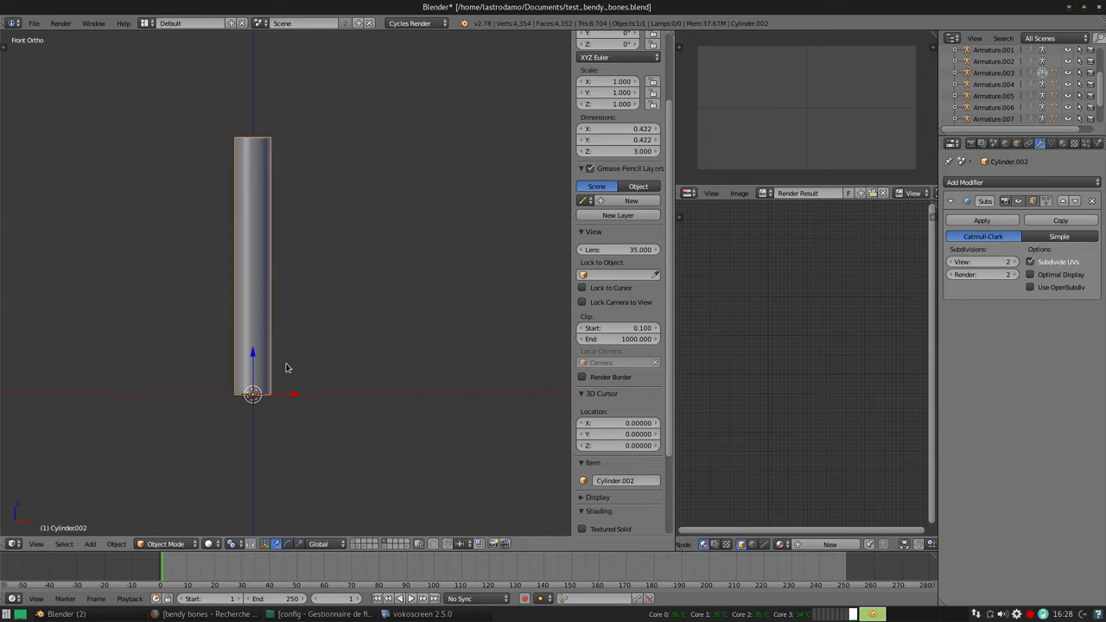
# Add a single-bone armature and display its bones as B-Bones in wireframe view
pyautogui.hotkey('shift', 'a')
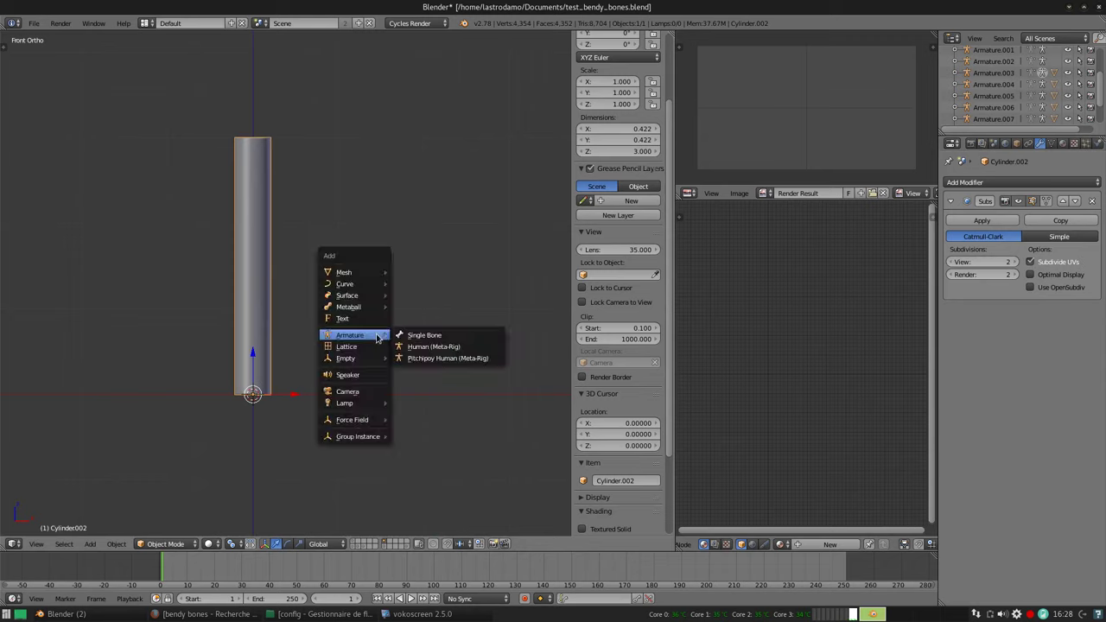
pyautogui.click(438, 336)
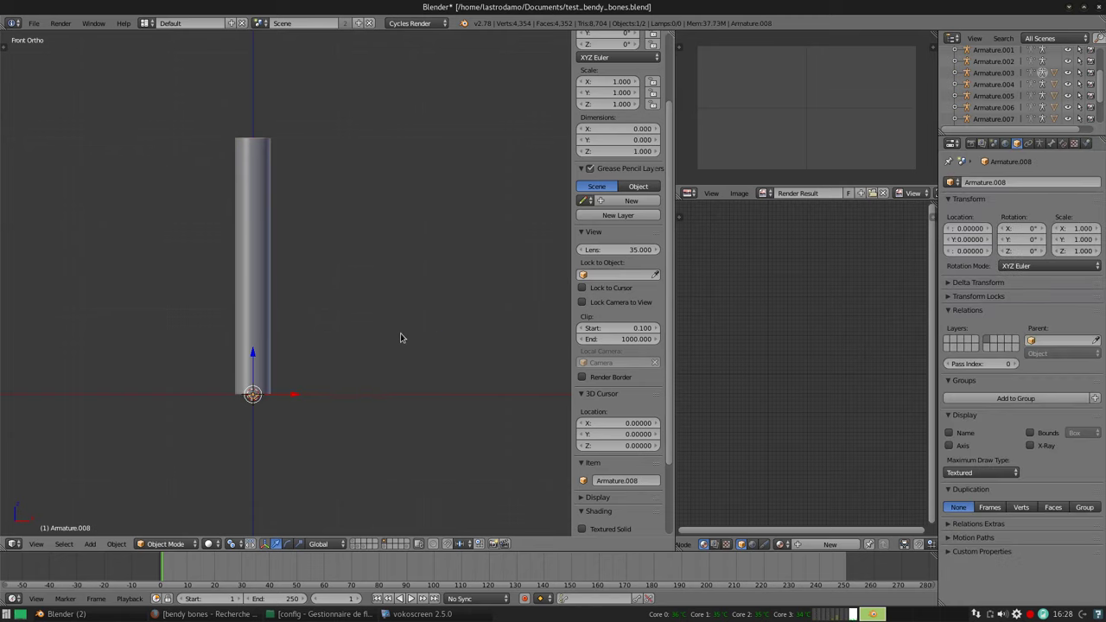
pyautogui.press('z')
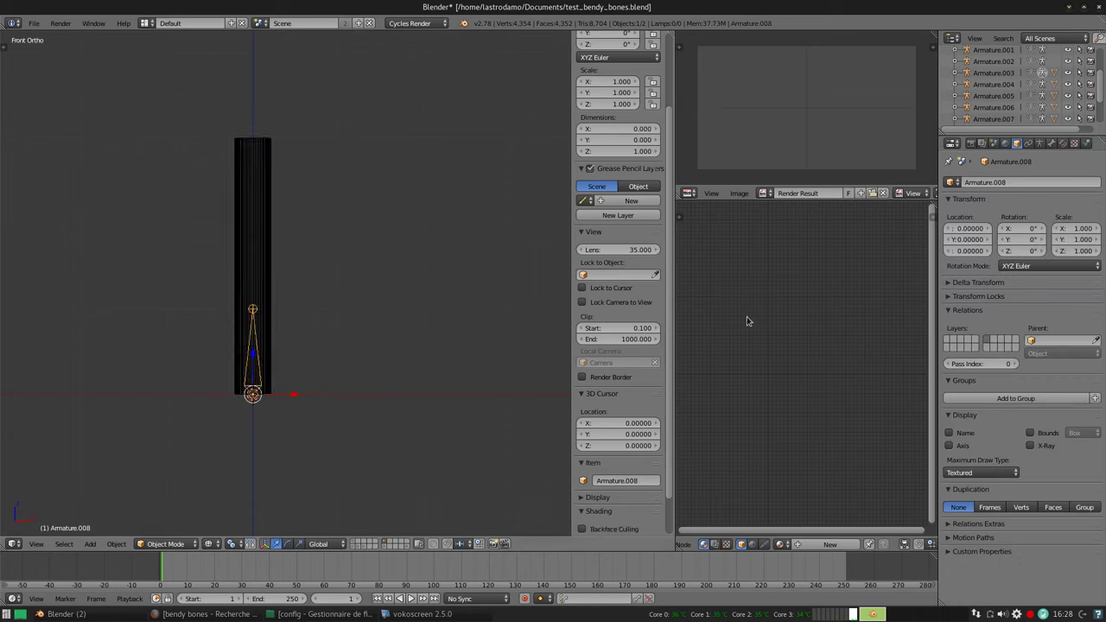
pyautogui.click(1051, 144)
pyautogui.click(1039, 143)
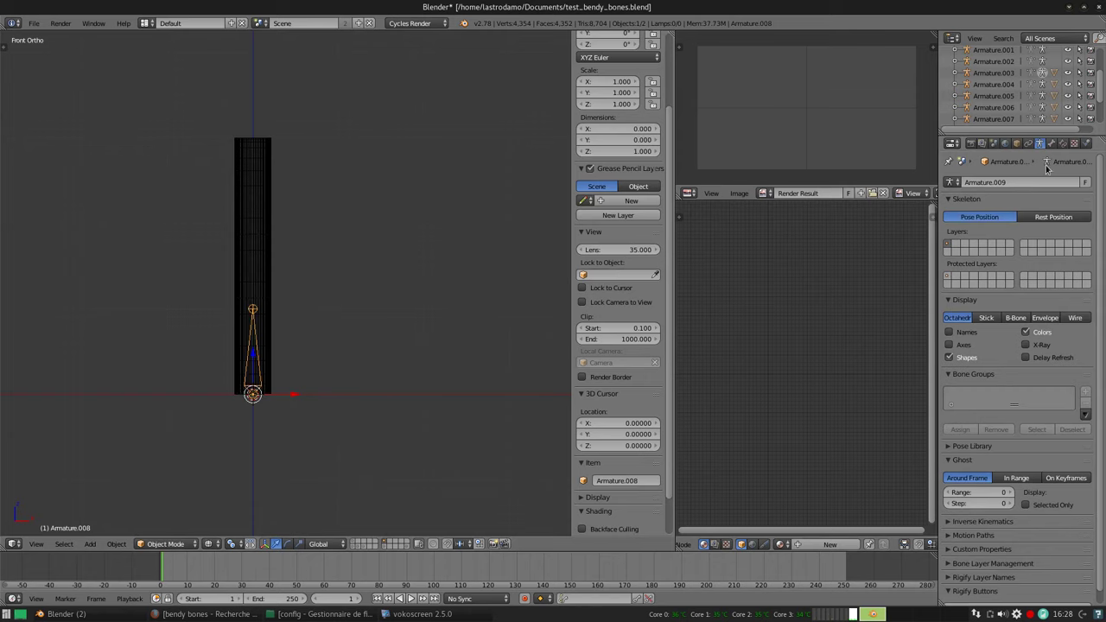
pyautogui.click(1016, 318)
# Move the bone's tail up 2 on Z in edit mode so it reaches height 3
pyautogui.press('Tab')
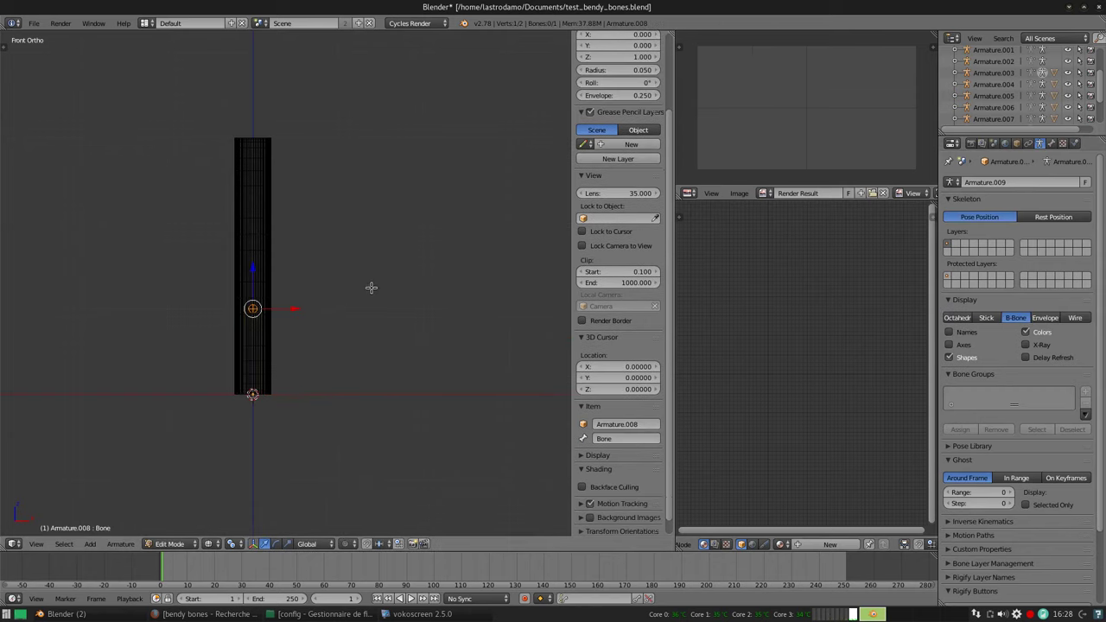
pyautogui.press('g')
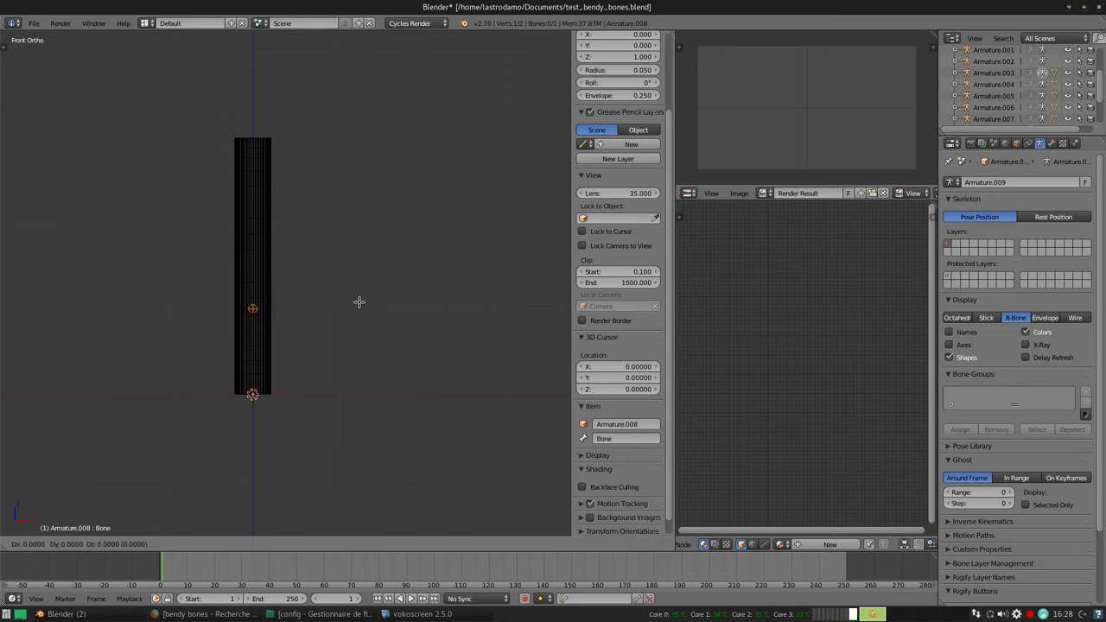
pyautogui.write('z')
pyautogui.write('2')
pyautogui.press('Return')
pyautogui.rightClick(254, 242)
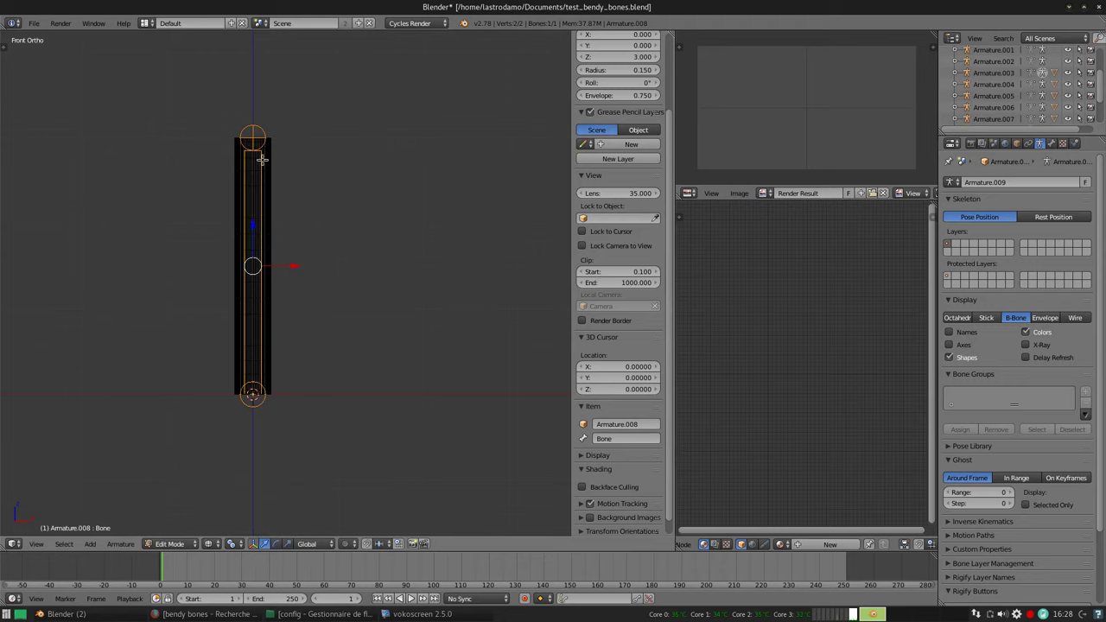
pyautogui.press('Tab')
pyautogui.moveTo(319, 230)
pyautogui.mouseDown(button='middle')
pyautogui.moveTo(363, 266)
pyautogui.moveTo(378, 254)
pyautogui.mouseUp(button='middle')
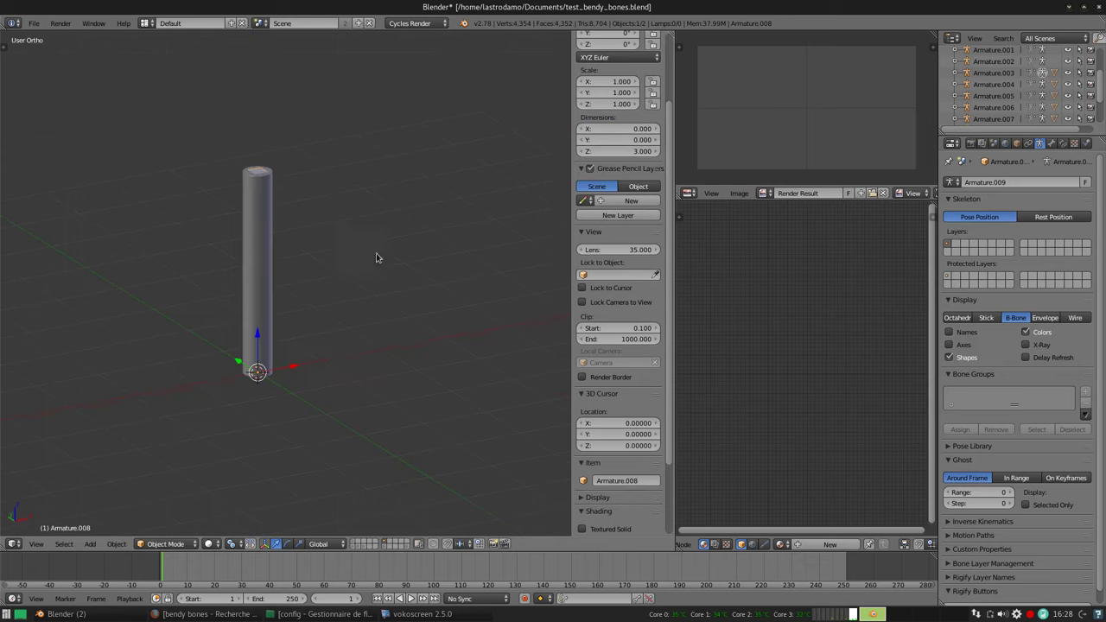
# Turn on X-Ray for the armature and set the bone's Bendy Bones segments to 19
pyautogui.click(1025, 344)
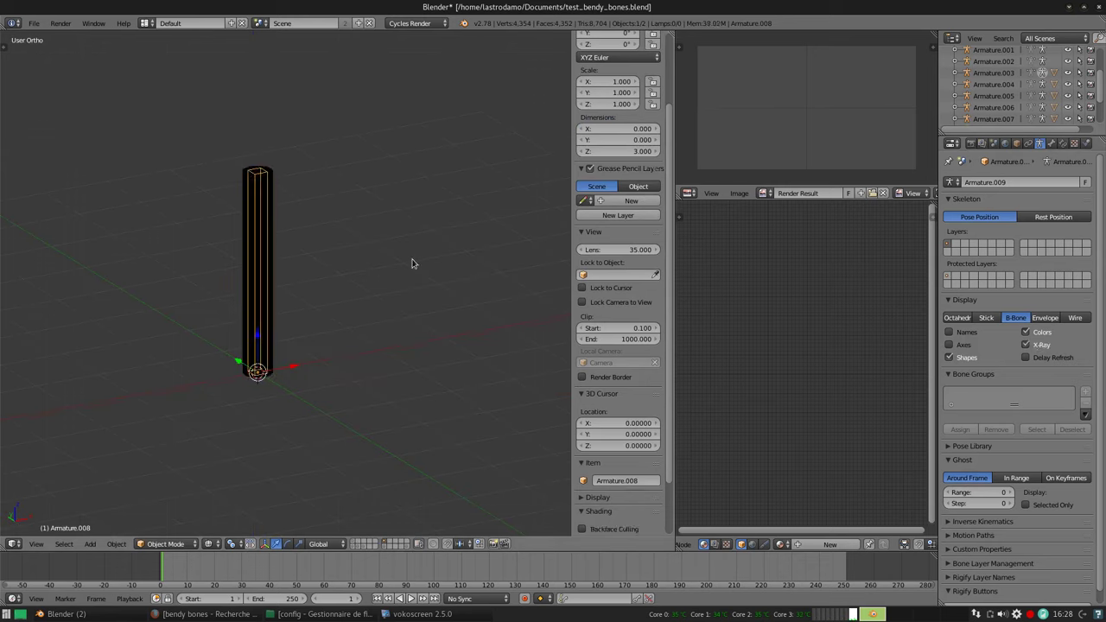
pyautogui.hotkey('ctrl', 'Tab')
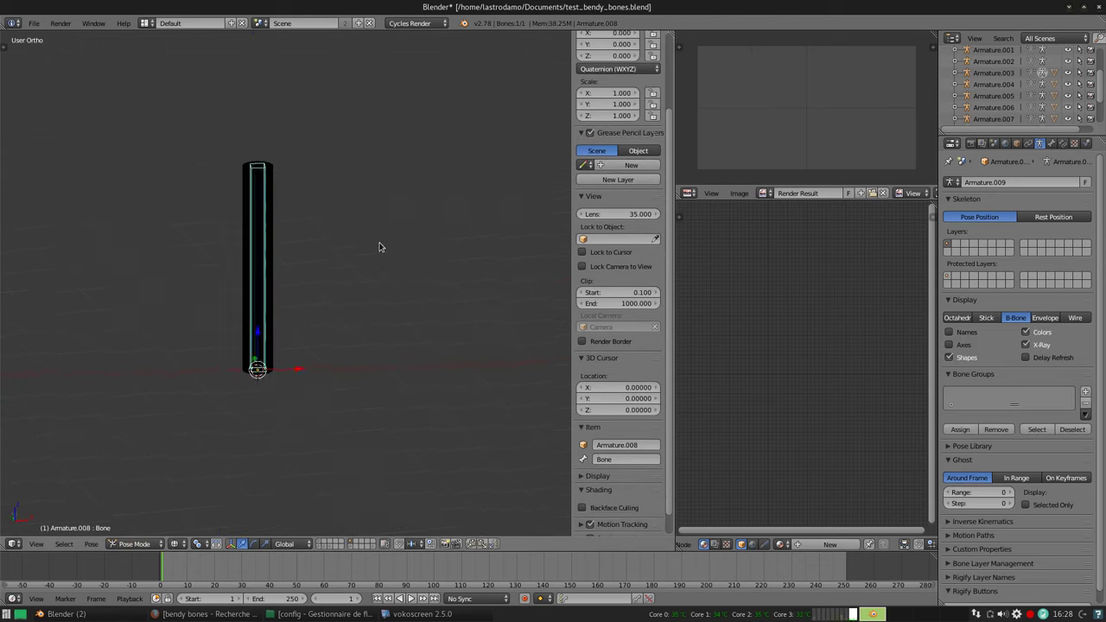
pyautogui.click(1051, 143)
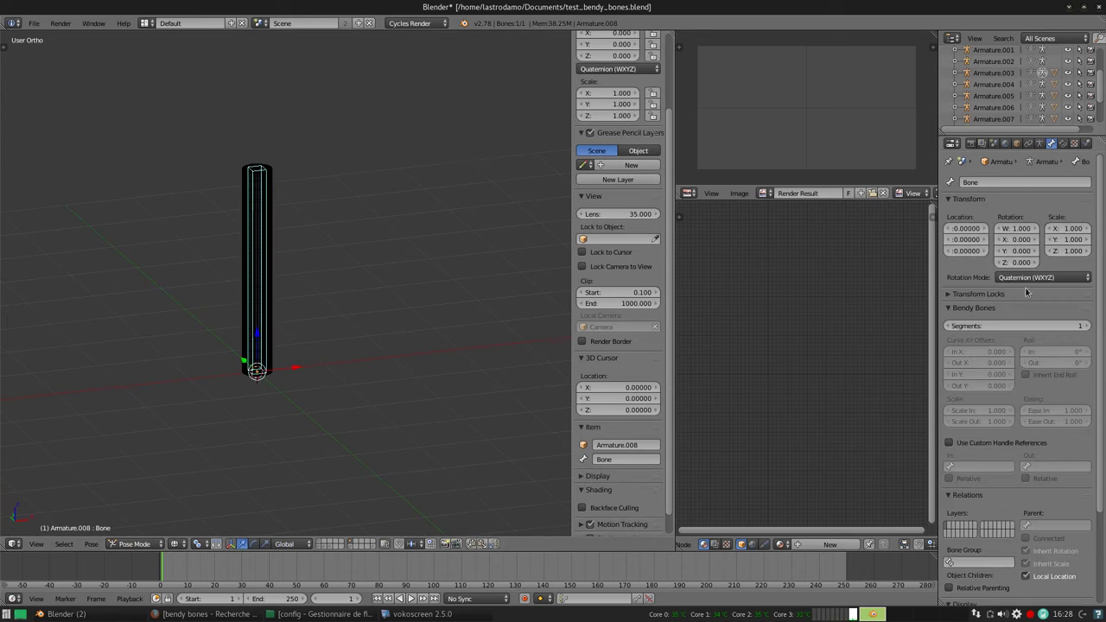
pyautogui.moveTo(1063, 326); pyautogui.dragTo(1090, 326)
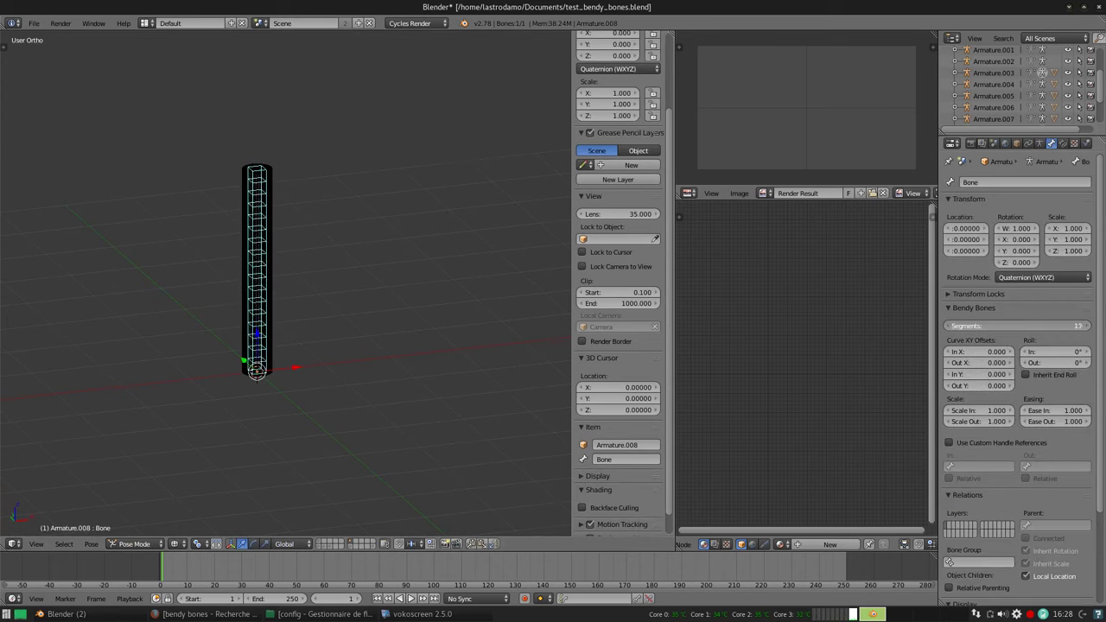
# Return to solid shading, check the bone in edit mode, and show the bent bendy-bone example layer
pyautogui.press('z')
pyautogui.scroll(1, 378, 267)
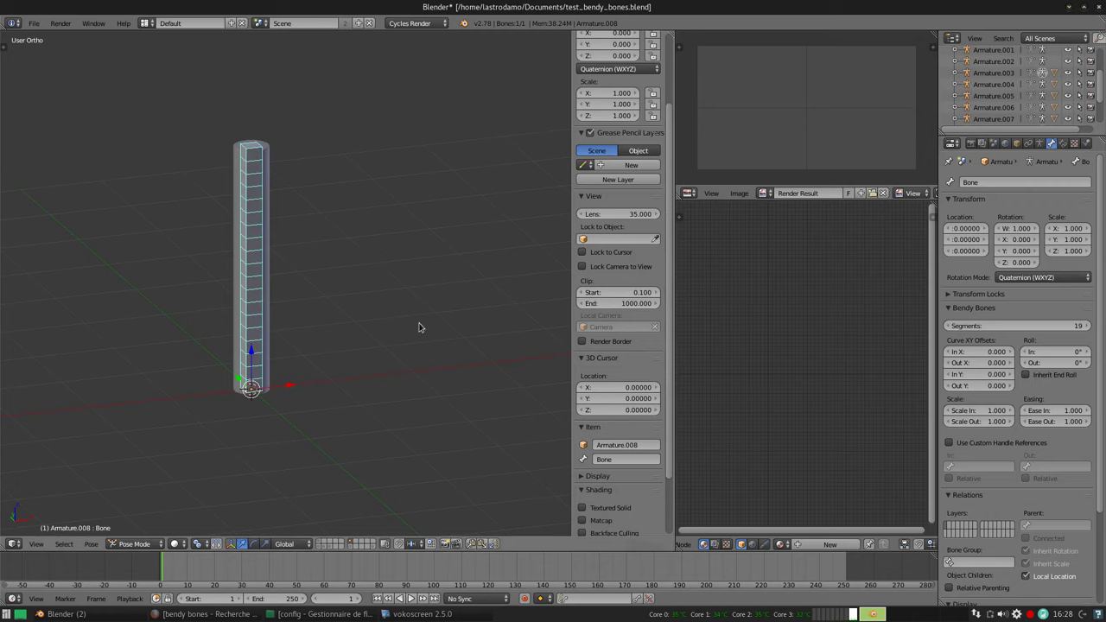
pyautogui.moveTo(256, 257); pyautogui.dragTo(314, 256, button='middle')
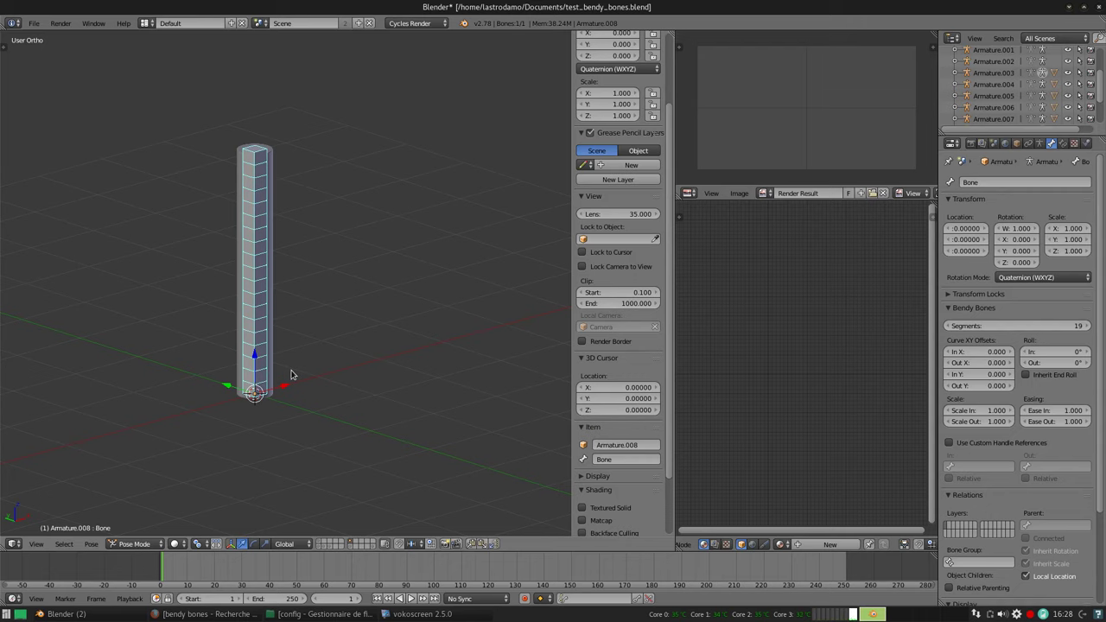
pyautogui.press('Tab')
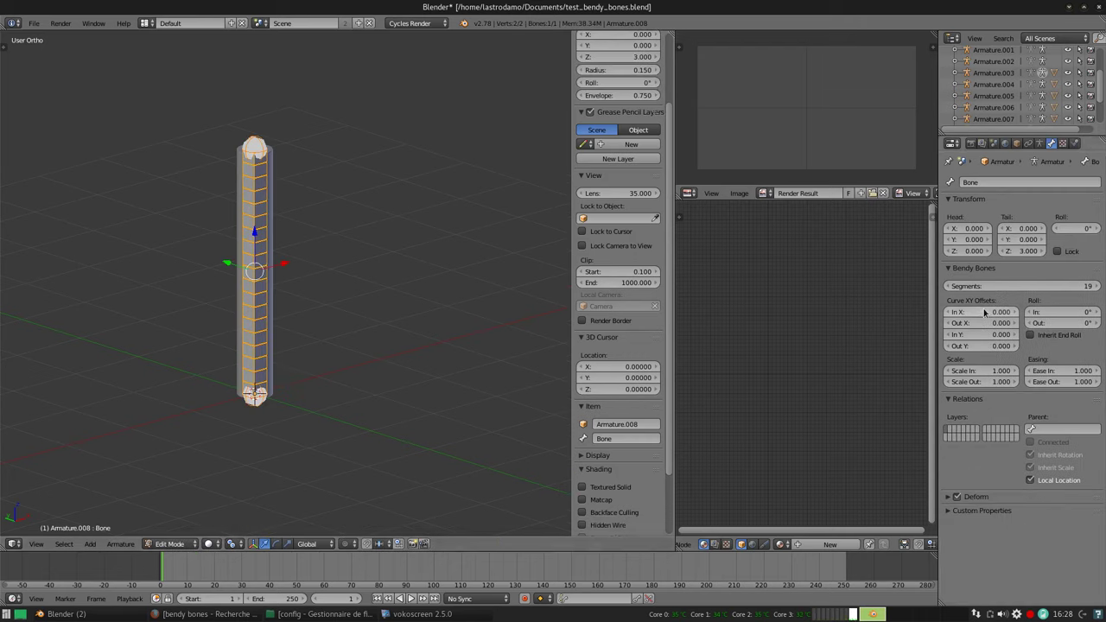
pyautogui.press('Tab')
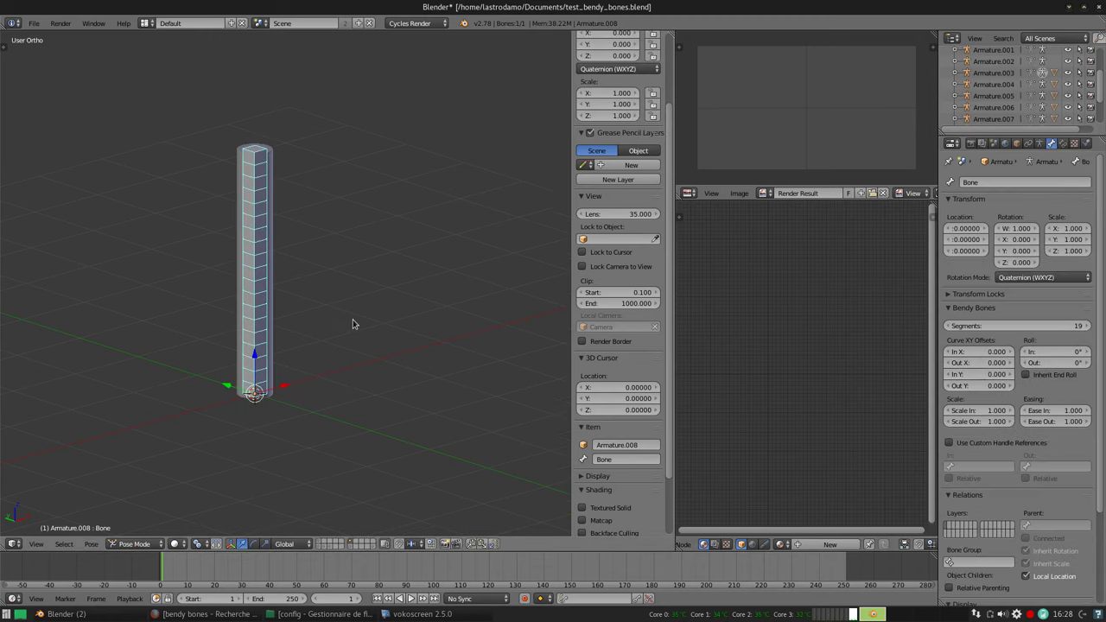
pyautogui.click(322, 541)
# Inspect the bent bendy bone and the curved Armature.007's BBone in edit mode, then return to object mode
pyautogui.rightClick(418, 255)
pyautogui.press('Tab')
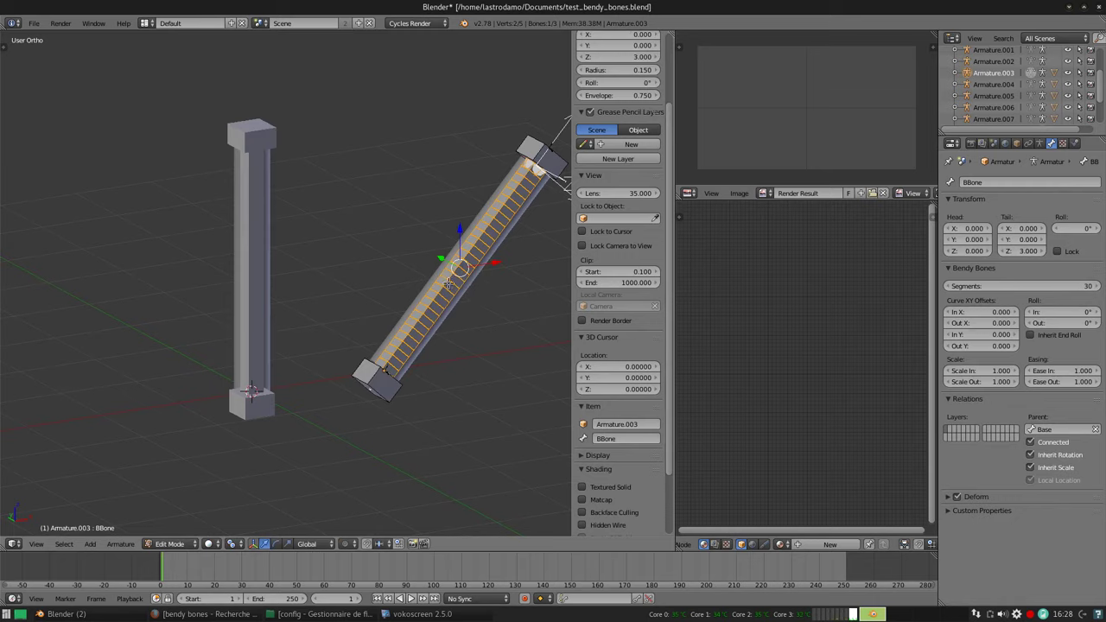
pyautogui.press('Tab')
pyautogui.moveTo(489, 301)
pyautogui.mouseDown(button='middle')
pyautogui.moveTo(382, 247)
pyautogui.moveTo(413, 218)
pyautogui.mouseUp(button='middle')
pyautogui.rightClick(383, 248)
pyautogui.rightClick(413, 218)
pyautogui.press('Tab')
pyautogui.scroll(1, 356, 285)
pyautogui.scroll(1, 356, 284)
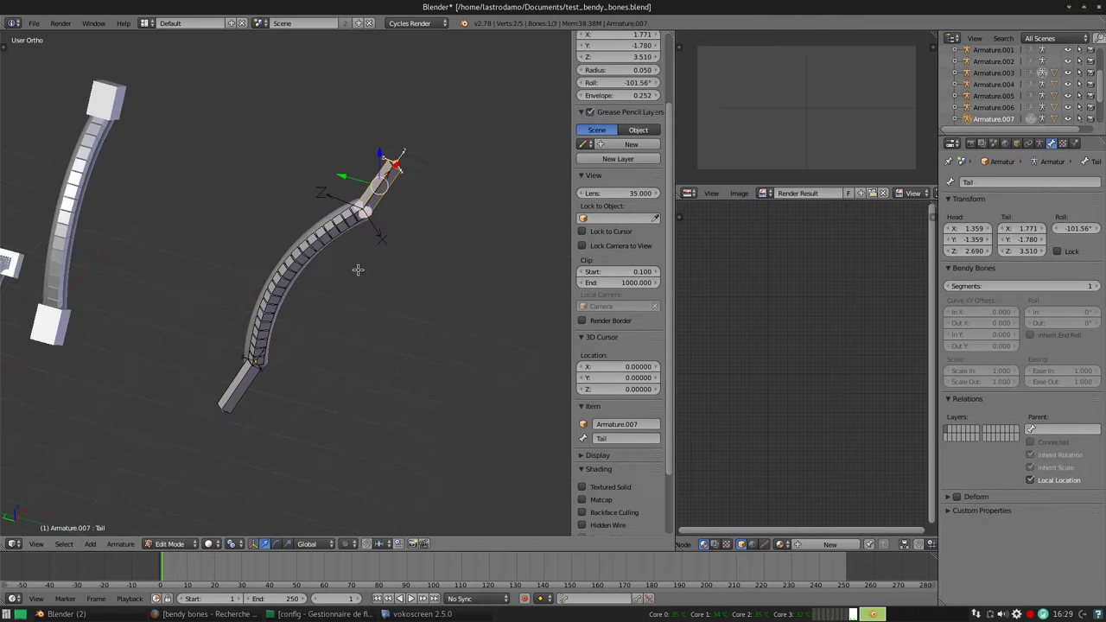
pyautogui.moveTo(357, 267); pyautogui.dragTo(368, 261, button='middle')
pyautogui.rightClick(311, 235)
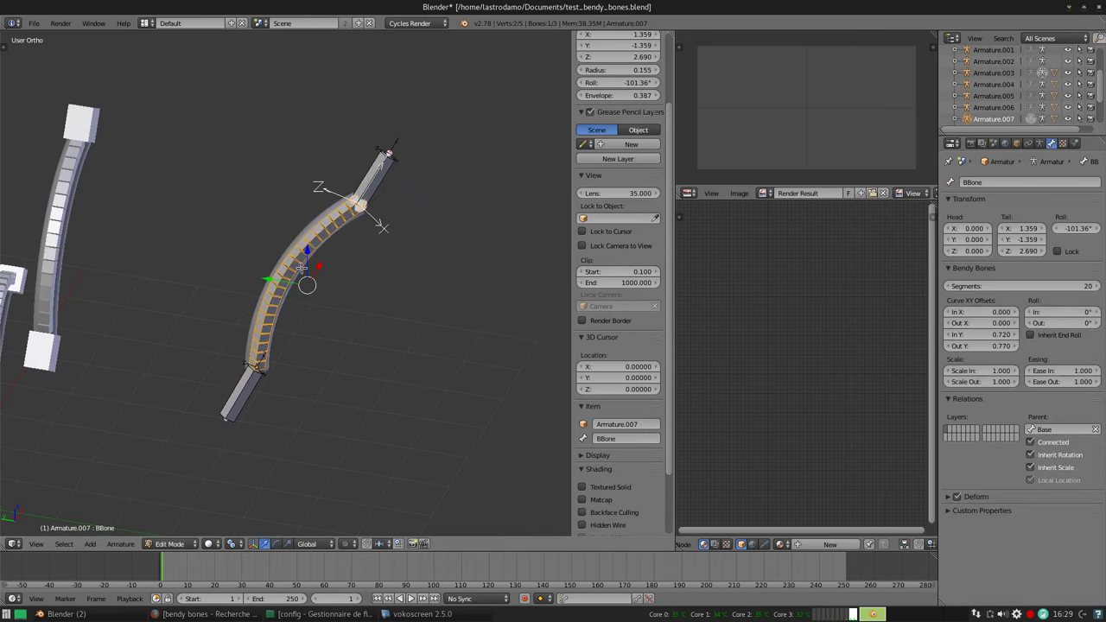
pyautogui.press('Tab')
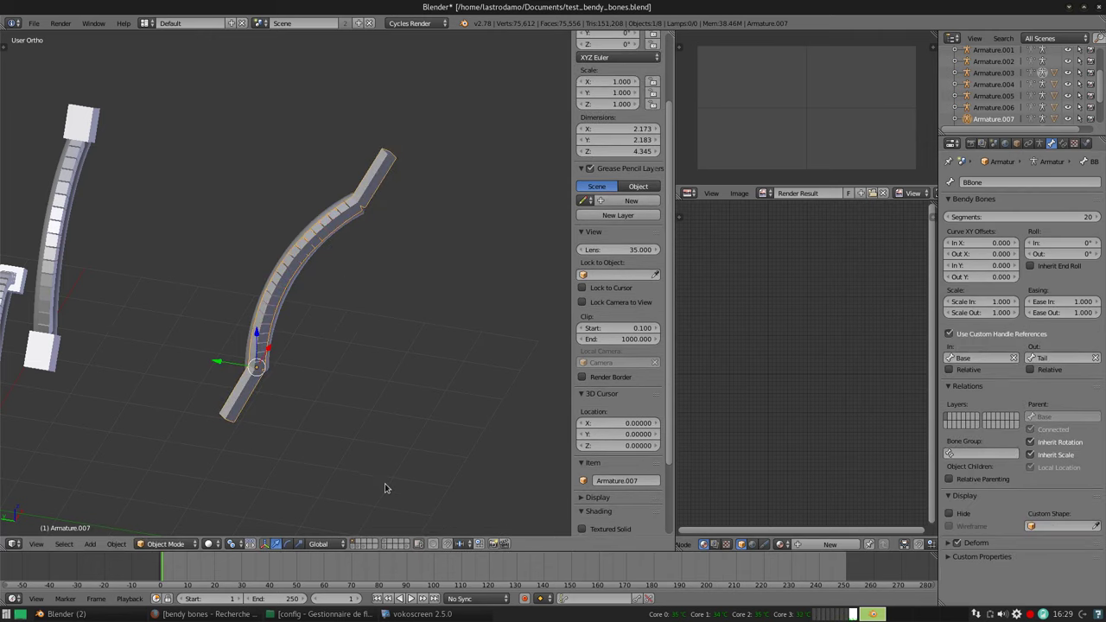
# Show the cylinder armature's layer and put Armature.008 into pose mode with solid shading
pyautogui.click(386, 546)
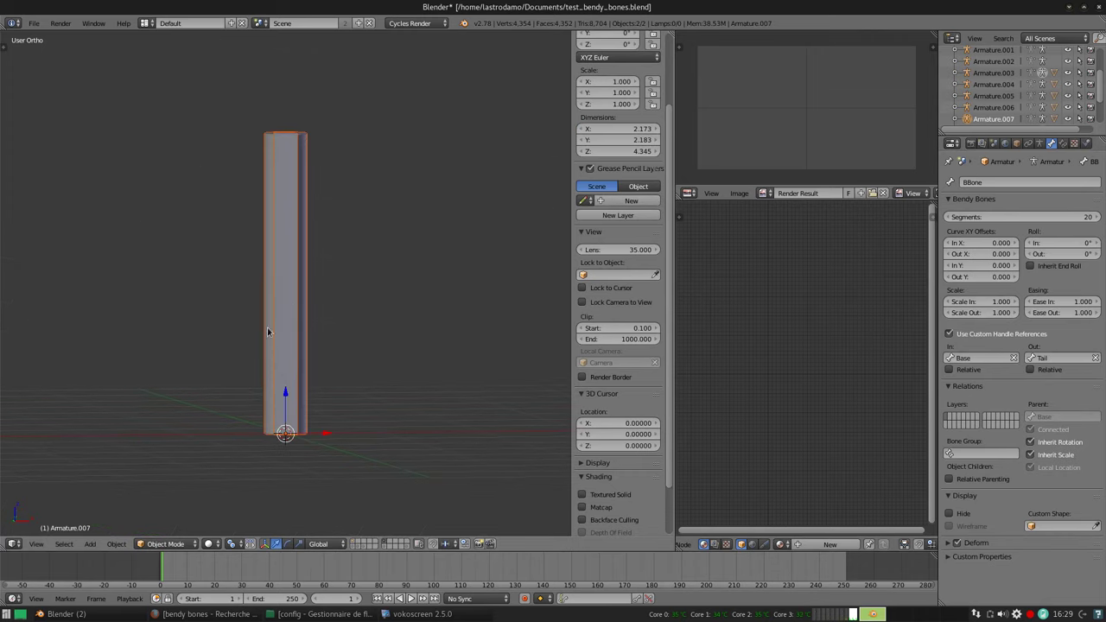
pyautogui.hotkey('ctrl', 'Tab')
pyautogui.press('z')
pyautogui.moveTo(402, 288); pyautogui.dragTo(418, 292, button='middle')
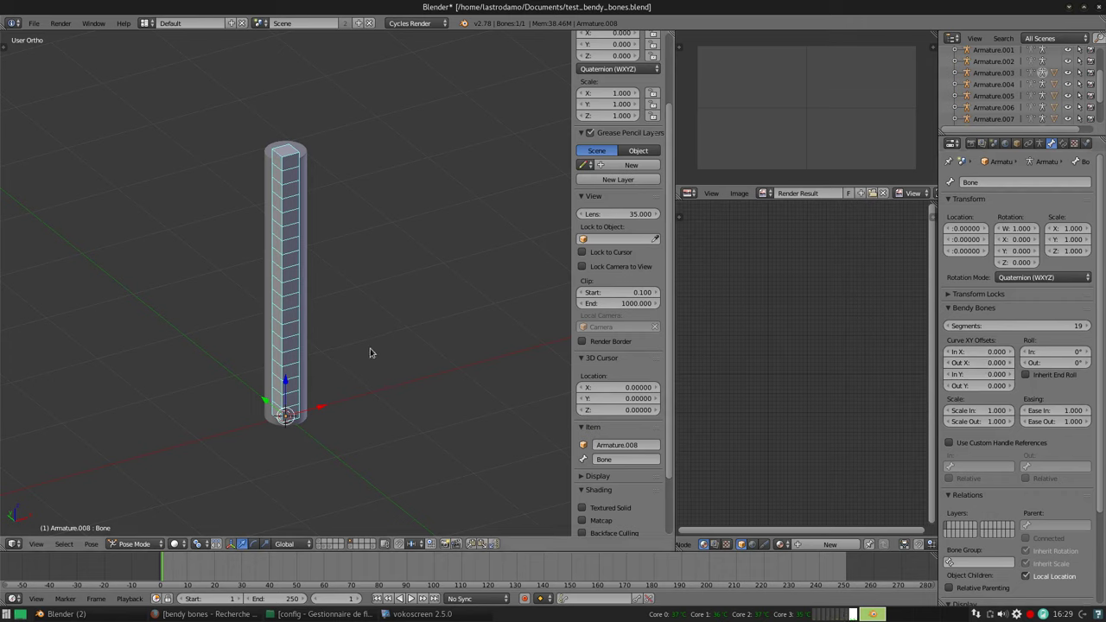
# Turn on bone axes display in the armature's display settings
pyautogui.press('KP_1')
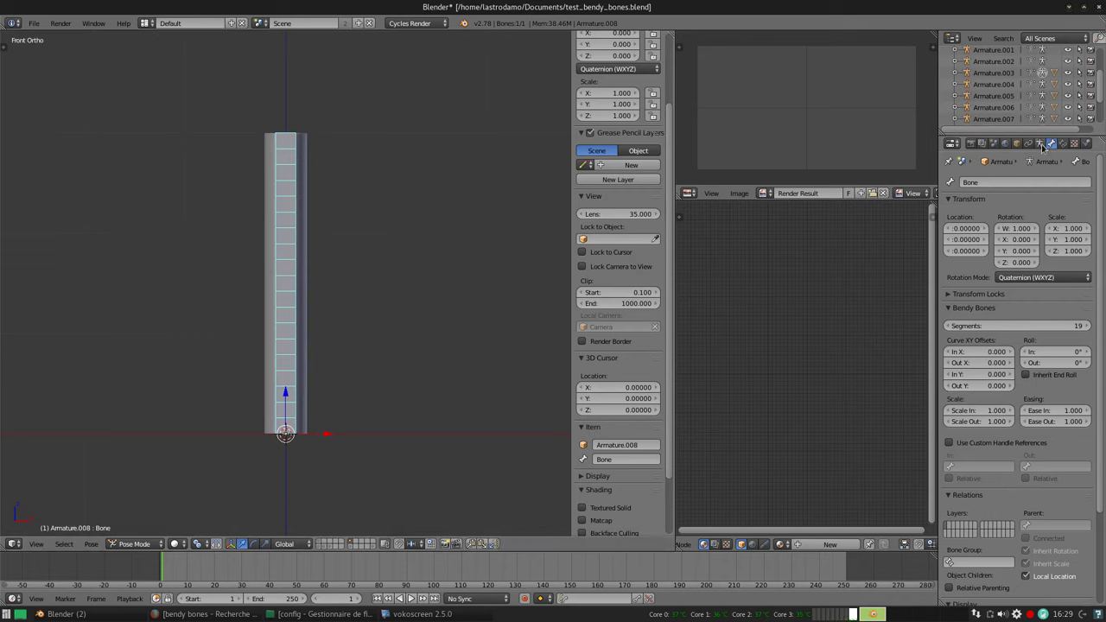
pyautogui.click(1039, 142)
pyautogui.click(949, 344)
pyautogui.moveTo(244, 267)
pyautogui.mouseDown(button='middle')
pyautogui.moveTo(320, 313)
pyautogui.moveTo(346, 283)
pyautogui.mouseUp(button='middle')
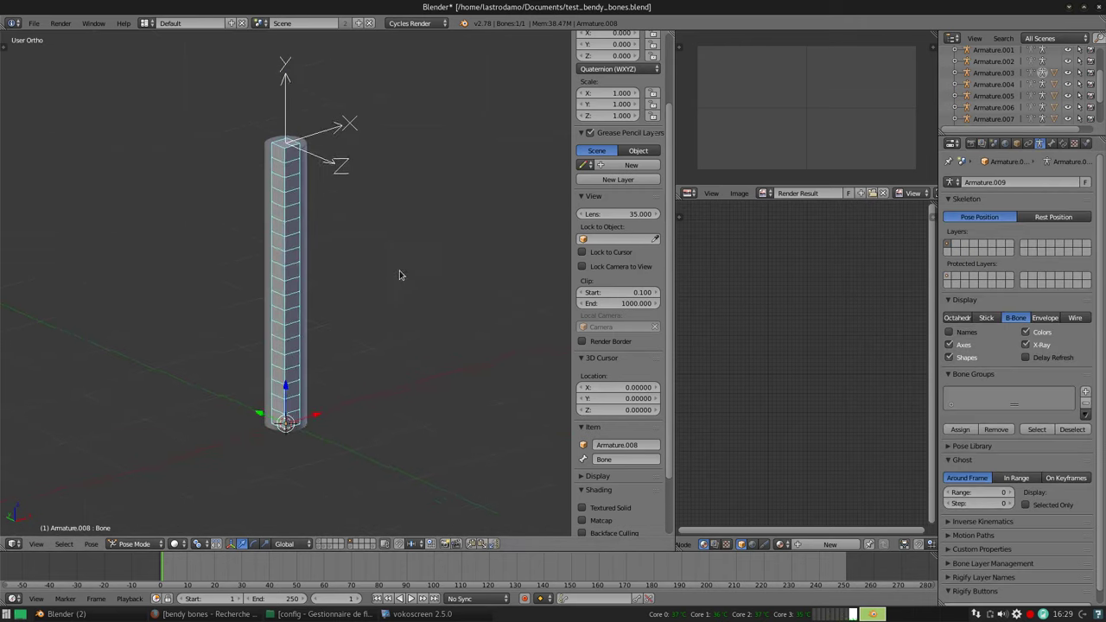
# Reset Curve Out Y to 0 and set Curve Out X to 1.4, bending the bone into an S
pyautogui.click(1052, 143)
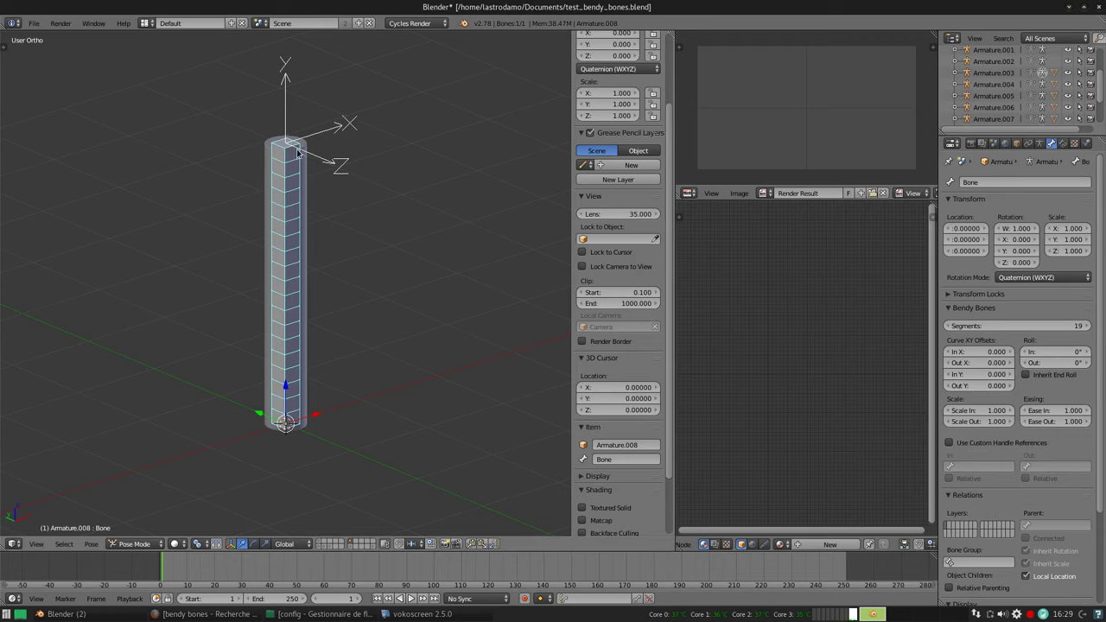
pyautogui.moveTo(985, 389); pyautogui.dragTo(922, 388)
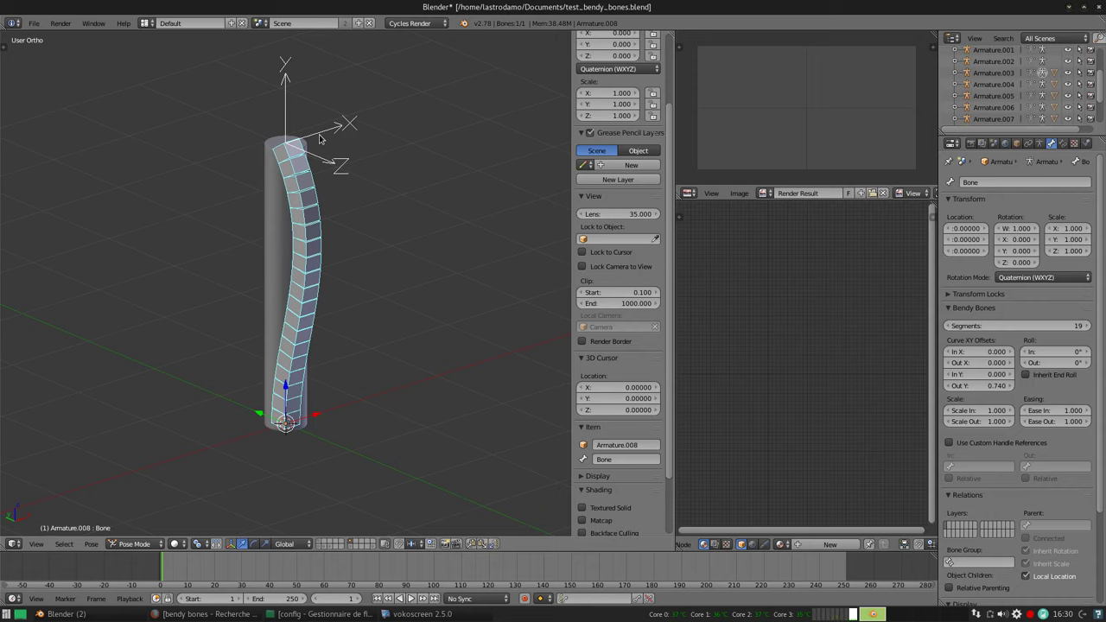
pyautogui.click(986, 386)
pyautogui.write('0')
pyautogui.press('Return')
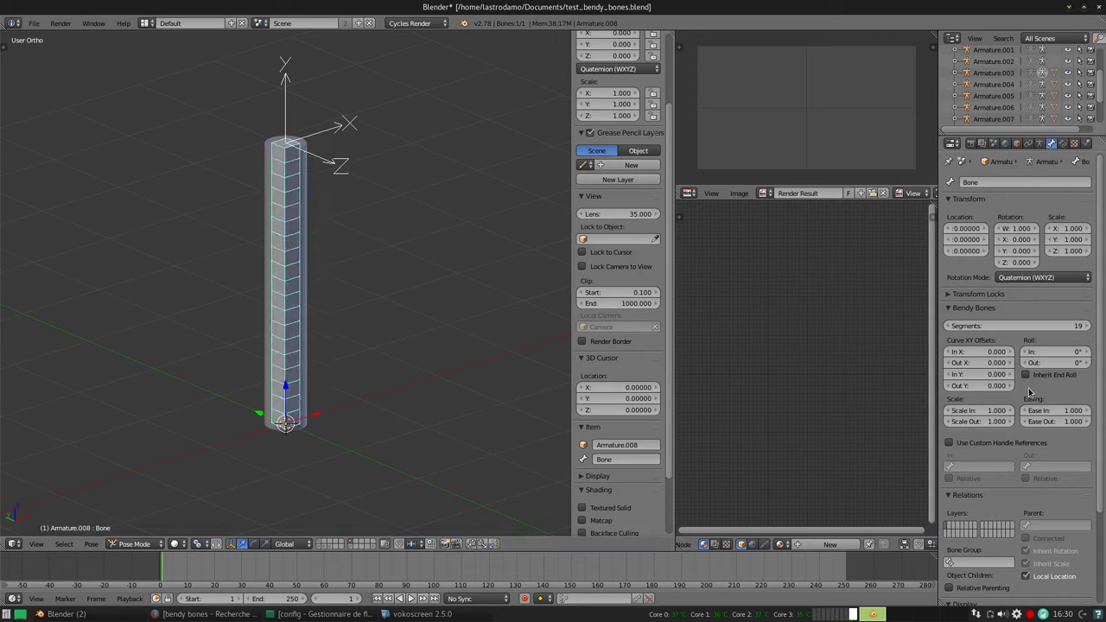
pyautogui.click(982, 362)
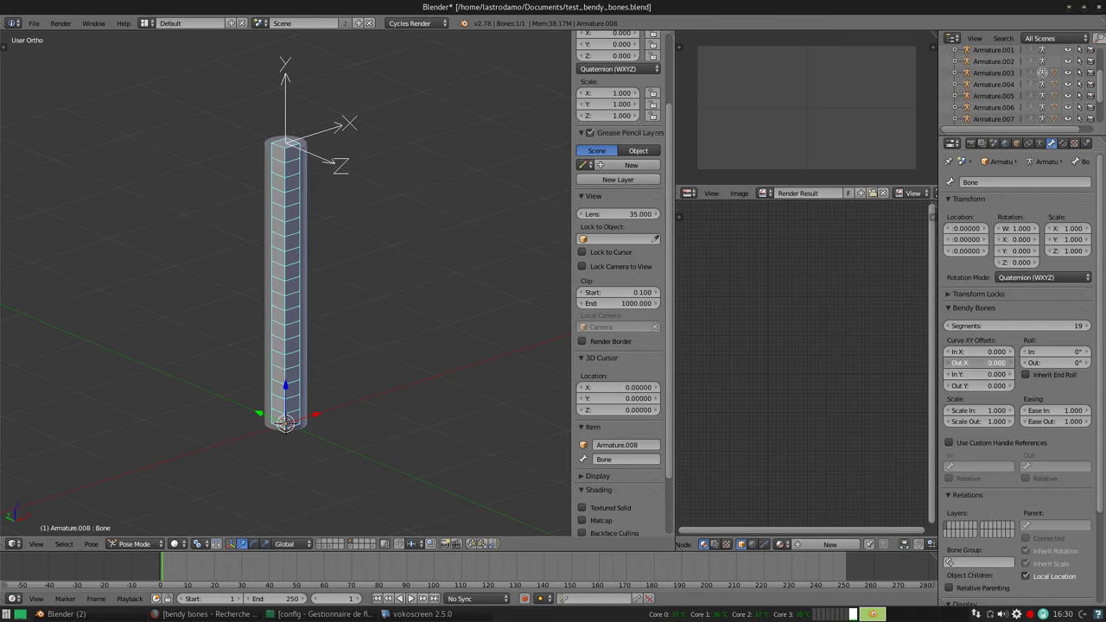
pyautogui.moveTo(983, 362); pyautogui.dragTo(1037, 362)
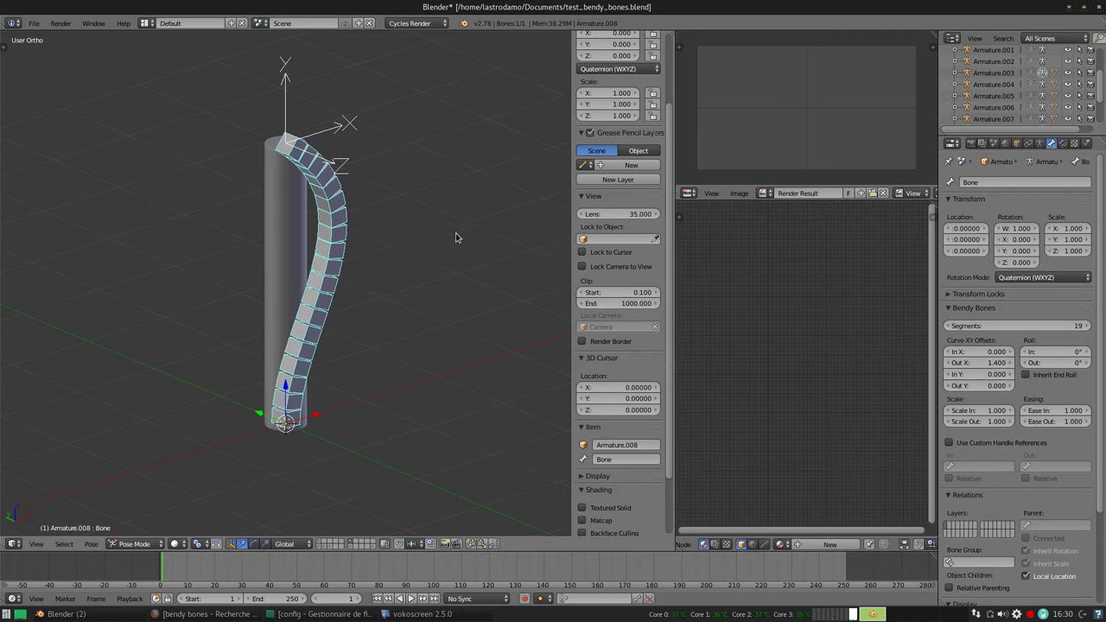
pyautogui.press('Tab')
pyautogui.scroll(3, 558, 220)
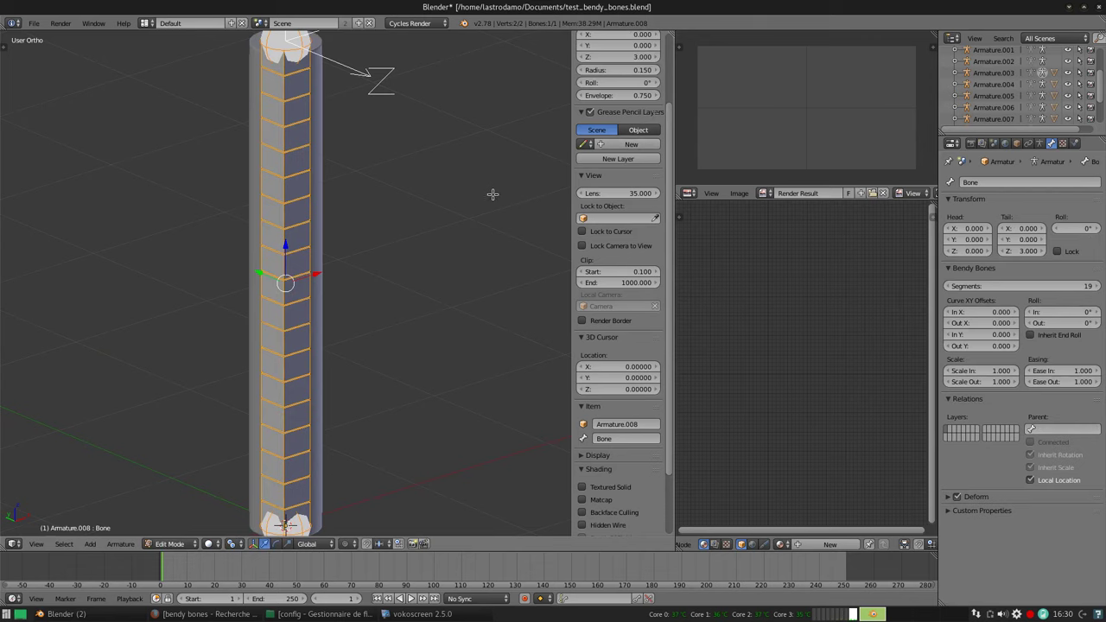
# Confirm the bone's roll of 0 in edit mode and return to pose mode
pyautogui.scroll(-2, 493, 195)
pyautogui.click(631, 83)
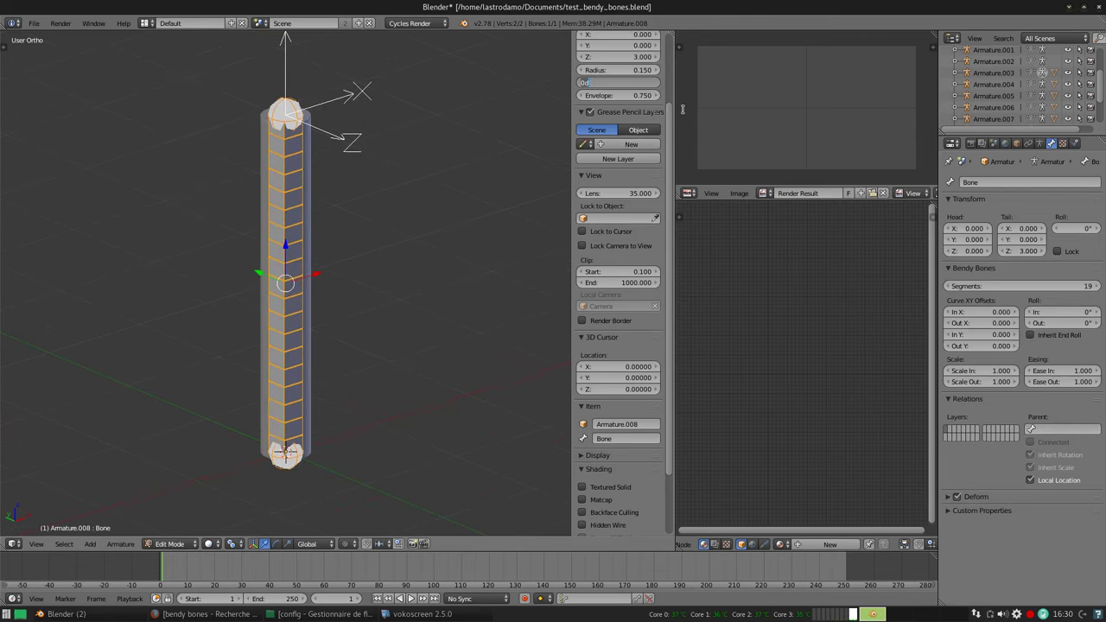
pyautogui.press('Return')
pyautogui.press('Tab')
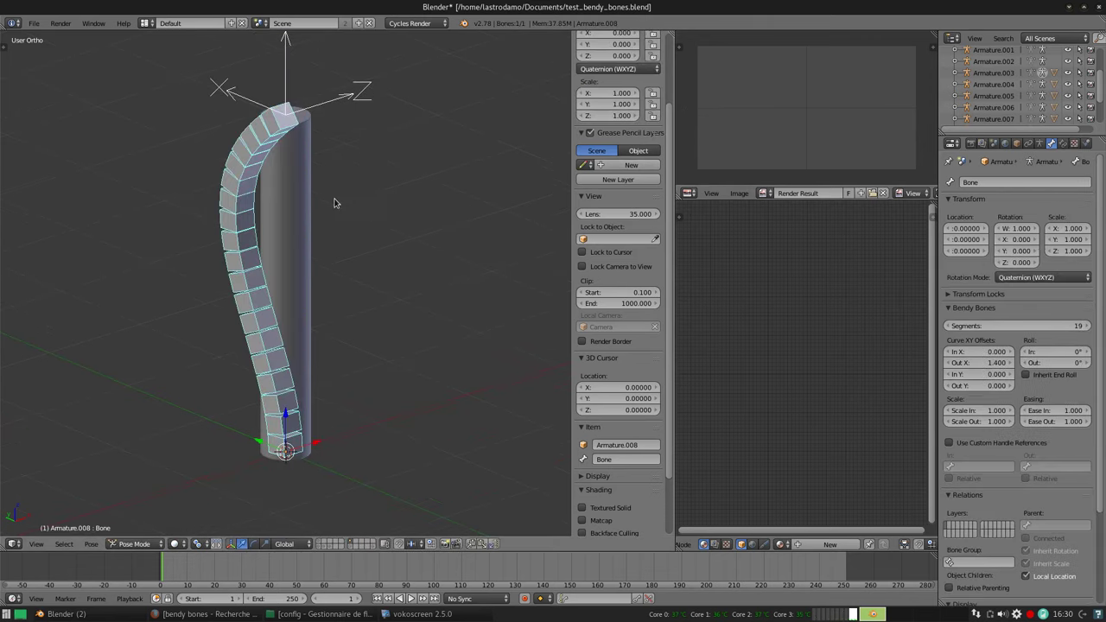
# Set Curve Out X to 0.3, then raise it to 1.4 for a stronger S-bend
pyautogui.moveTo(355, 194); pyautogui.dragTo(407, 155, button='middle')
pyautogui.click(977, 363)
pyautogui.press('BackSpace')
pyautogui.press('Return')
pyautogui.click(976, 363)
pyautogui.write('0.3')
pyautogui.press('Return')
pyautogui.moveTo(977, 362); pyautogui.dragTo(1011, 363)
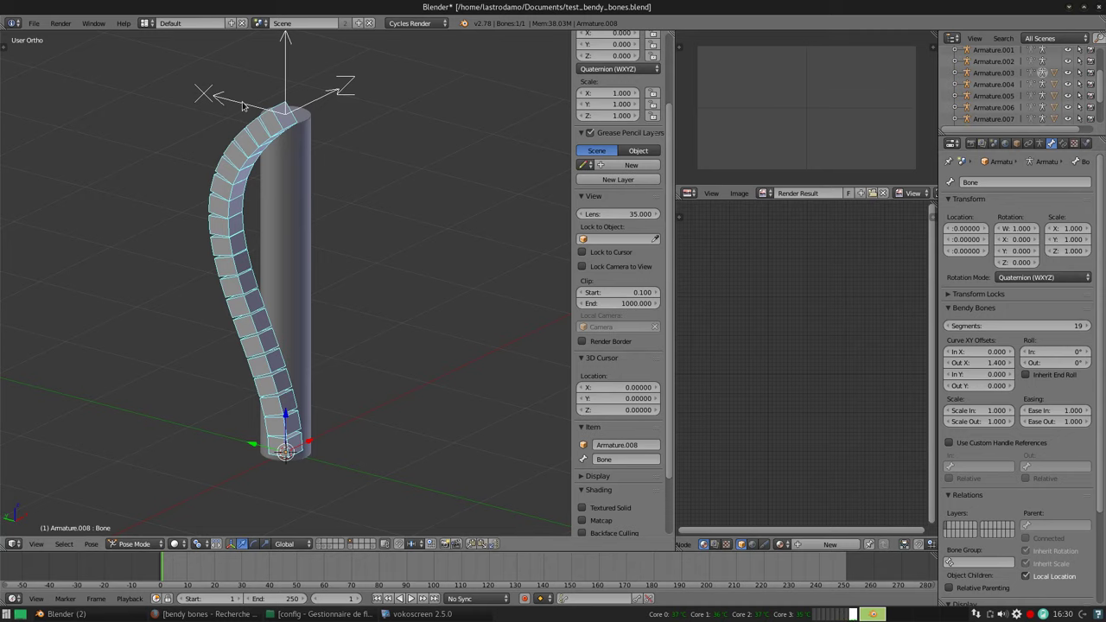
pyautogui.hotkey('ctrl', 'z')
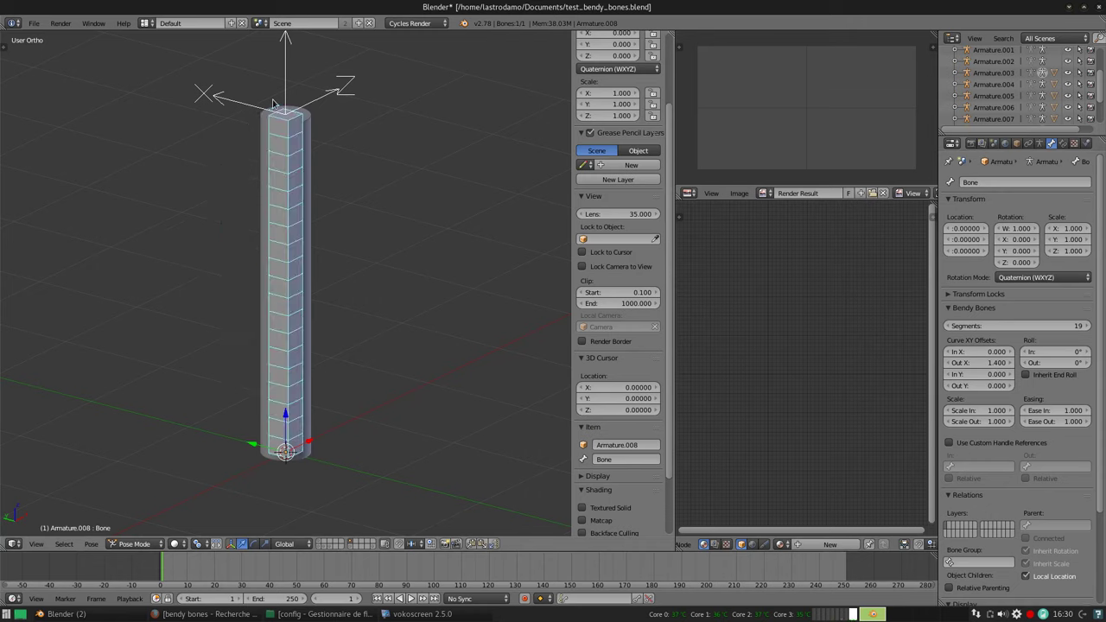
pyautogui.moveTo(373, 212); pyautogui.dragTo(353, 227, button='middle')
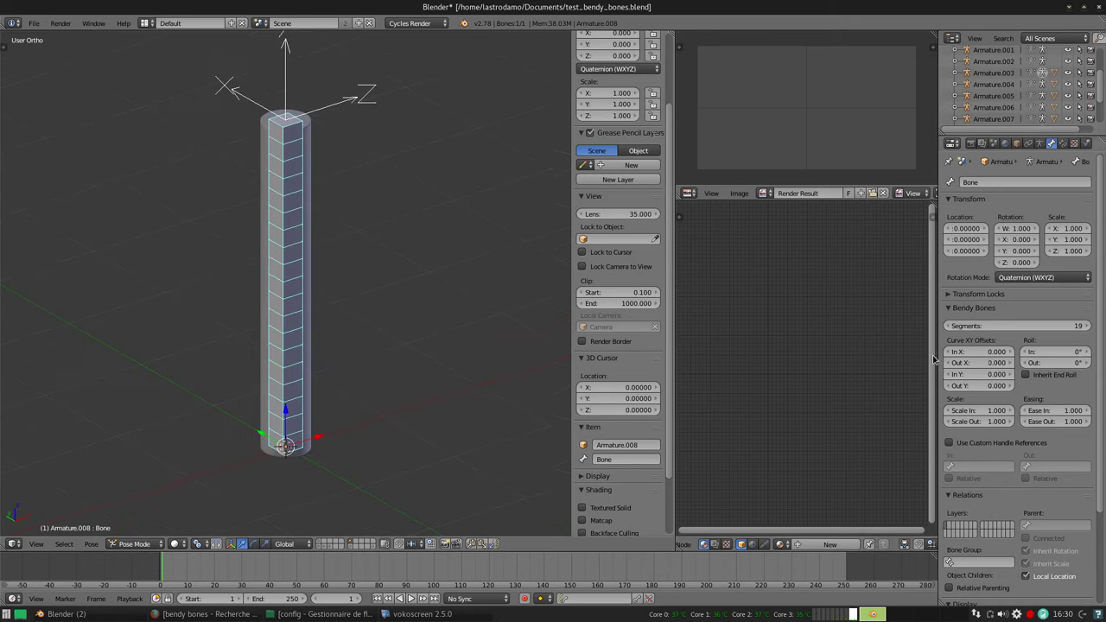
pyautogui.moveTo(985, 415); pyautogui.dragTo(1037, 415)
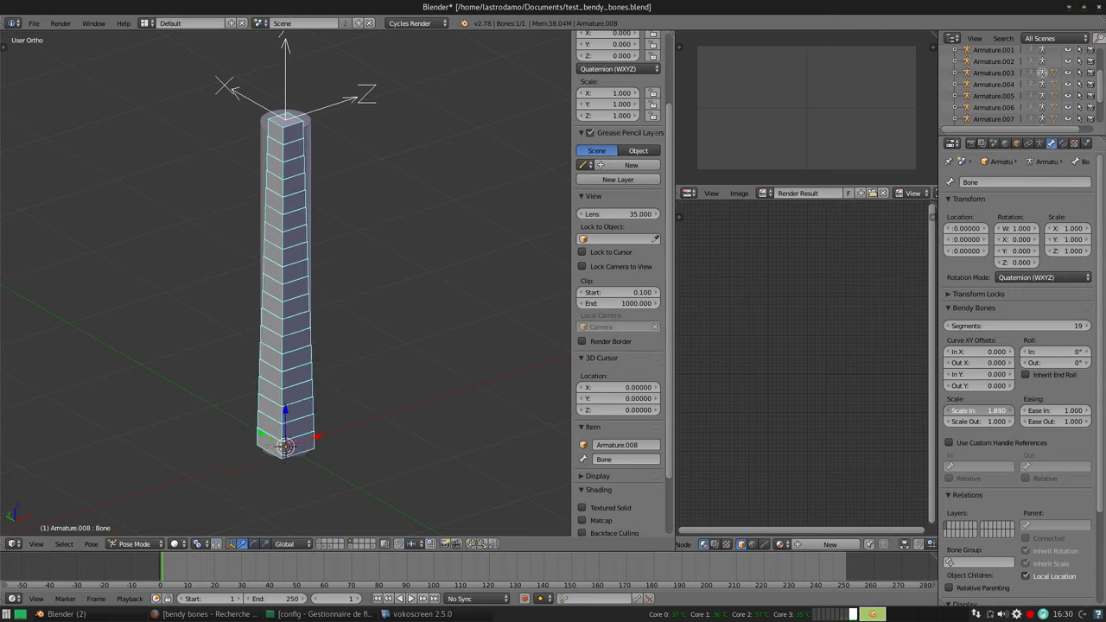
pyautogui.hotkey('ctrl', 'z')
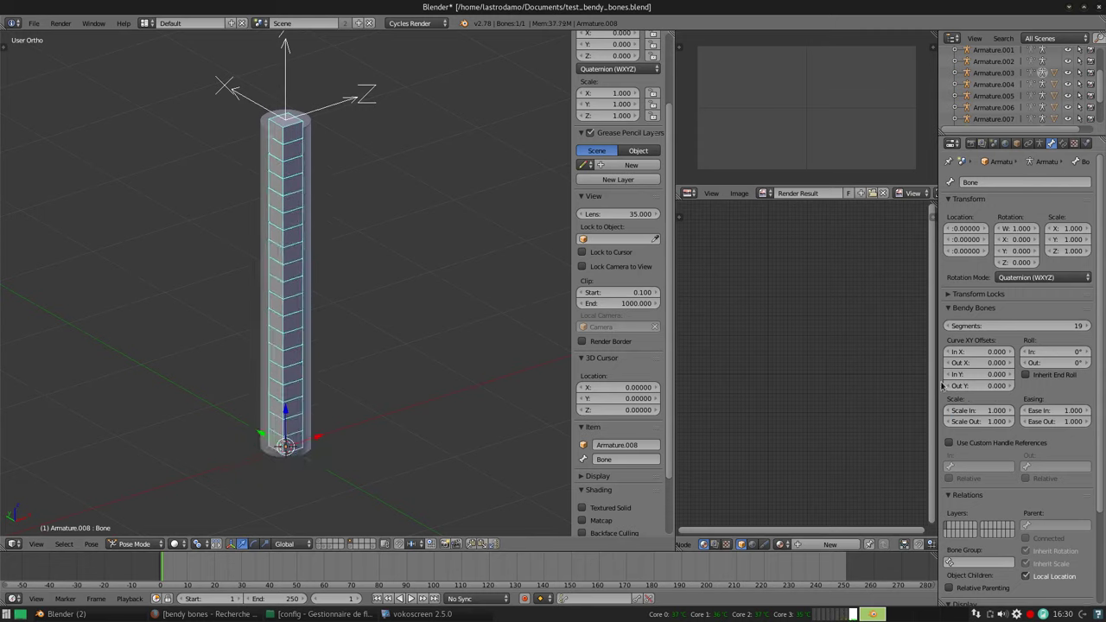
pyautogui.moveTo(990, 422); pyautogui.dragTo(1080, 422)
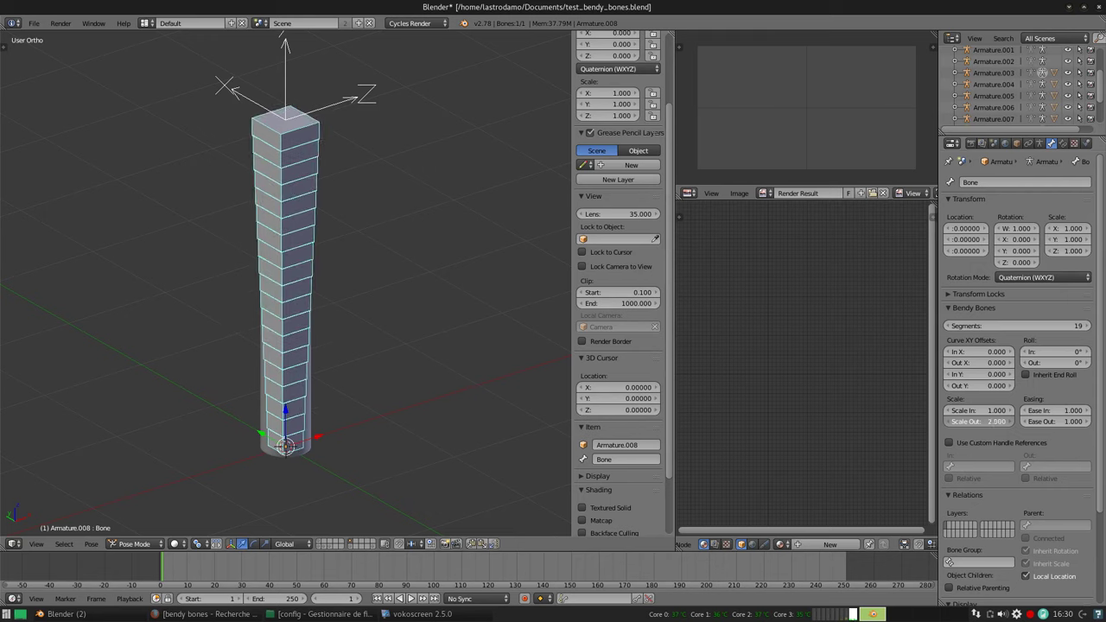
pyautogui.hotkey('ctrl', 'z')
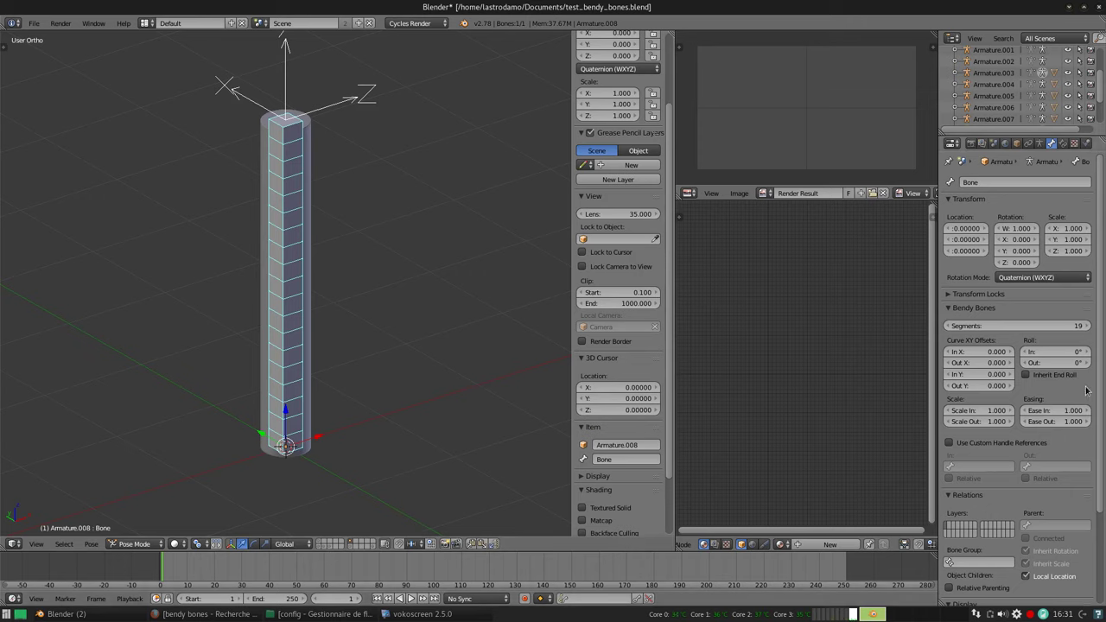
# Try a Roll In of 17.3°, reset it to 0°, and enable Use Custom Handle References
pyautogui.moveTo(1068, 352); pyautogui.dragTo(1084, 349)
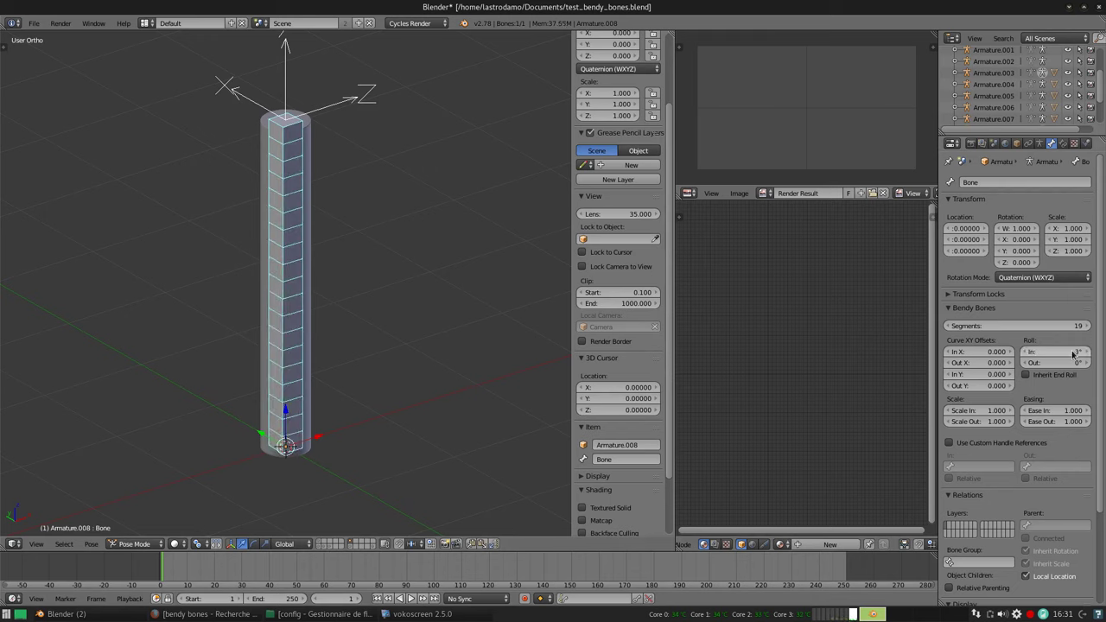
pyautogui.press('Return')
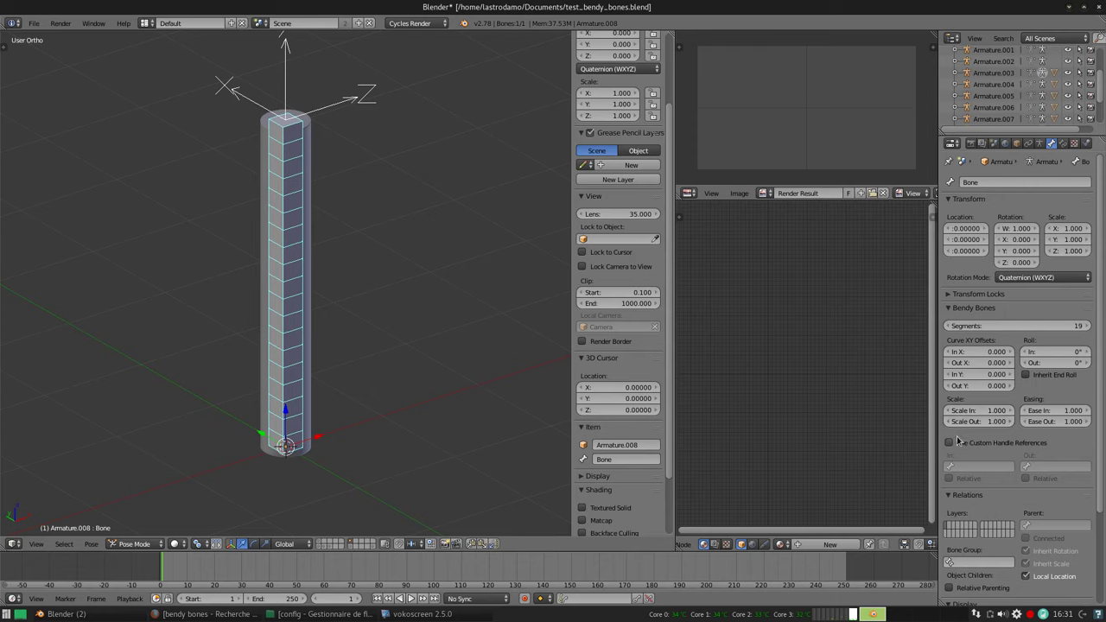
pyautogui.click(950, 443)
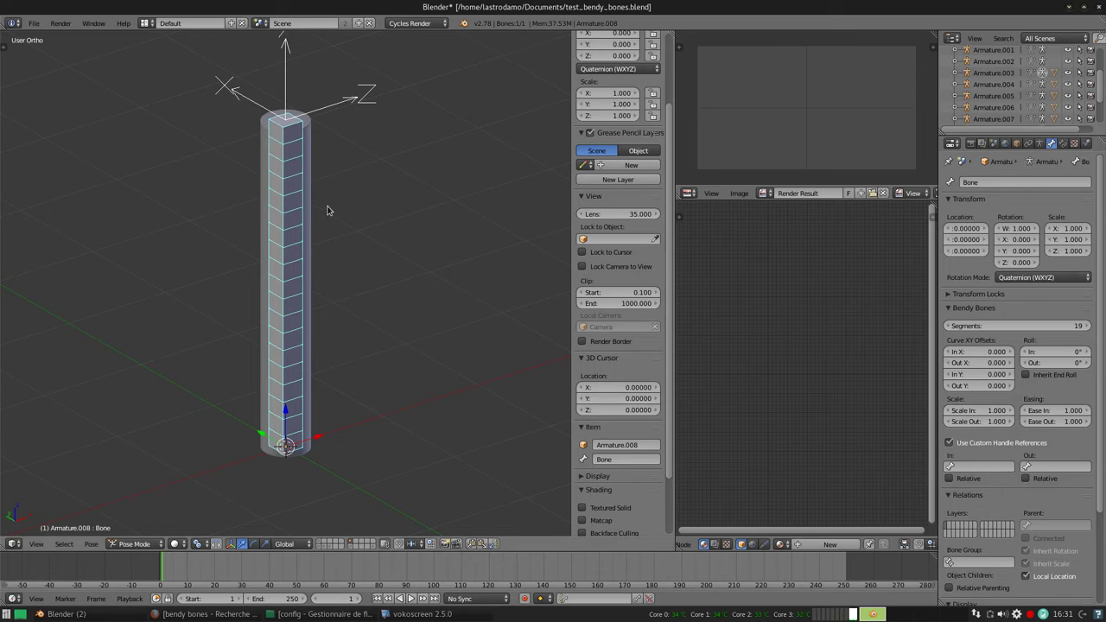
pyautogui.press('KP_1')
# Snap the 3D cursor to the cylinder bone's tip in edit mode
pyautogui.press('Tab')
pyautogui.keyDown('shift'); pyautogui.moveTo(382, 140); pyautogui.dragTo(365, 239, button='middle'); pyautogui.keyUp('shift')
pyautogui.rightClick(266, 192)
pyautogui.press('g')
pyautogui.press('Escape')
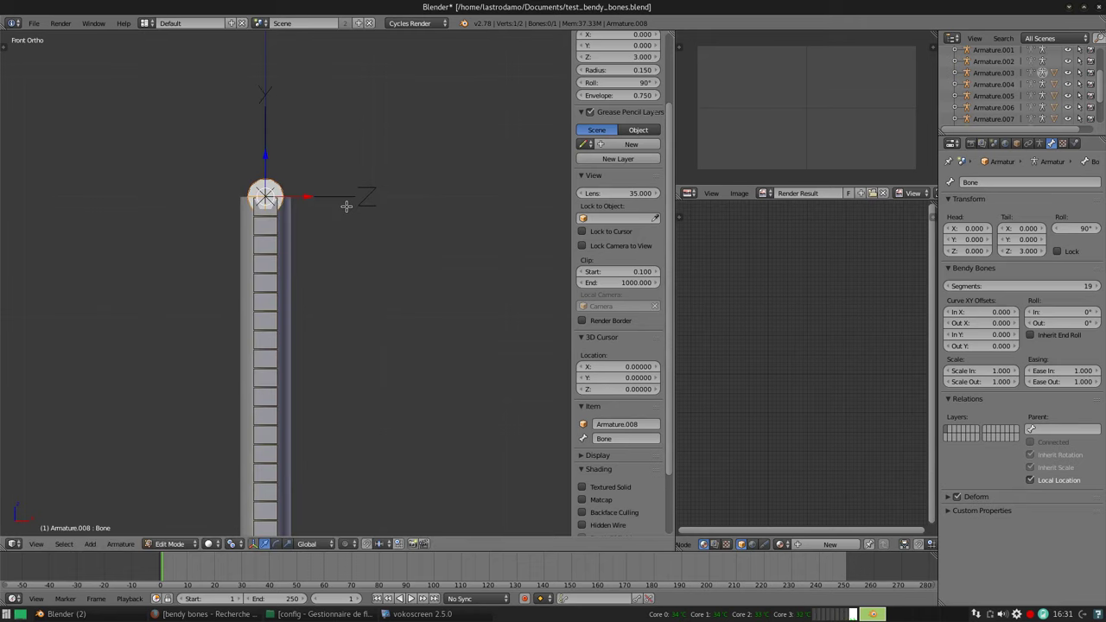
pyautogui.press('z')
pyautogui.rightClick(266, 236)
pyautogui.rightClick(275, 187)
pyautogui.hotkey('shift', 's')
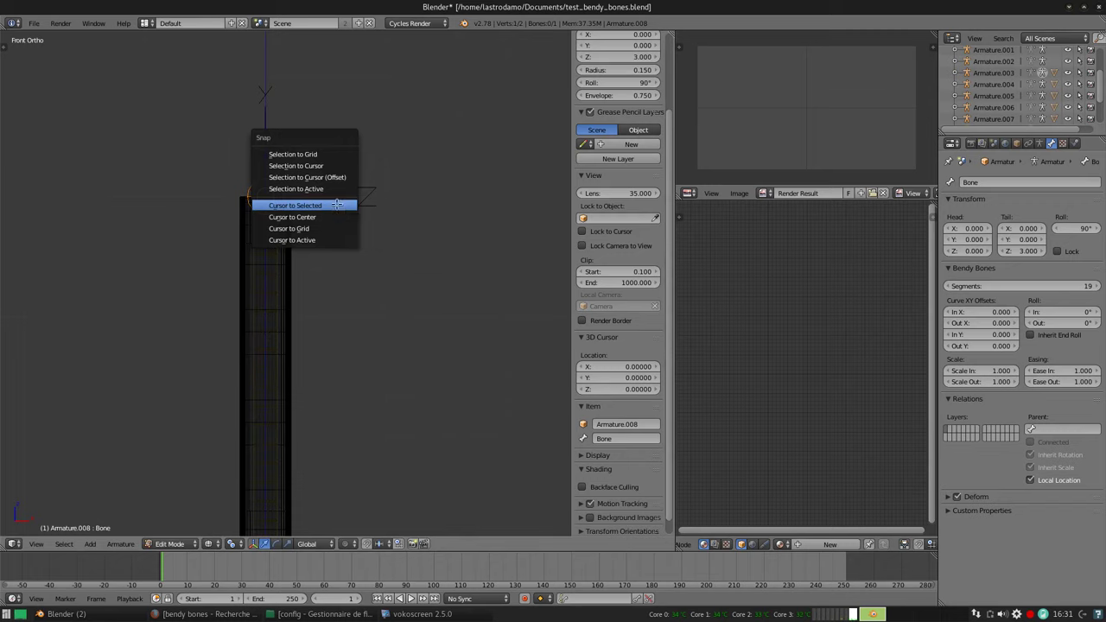
pyautogui.click(337, 203)
pyautogui.press('a')
# Add a new bone at the cursor above the cylinder bone and scale it down
pyautogui.hotkey('shift', 'a')
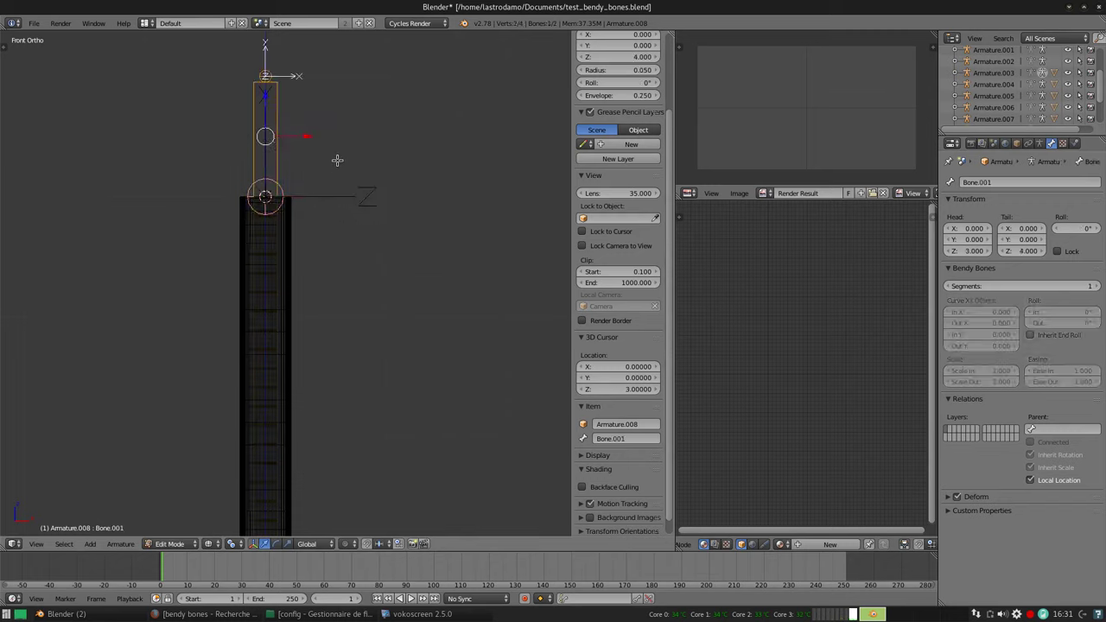
pyautogui.press('s')
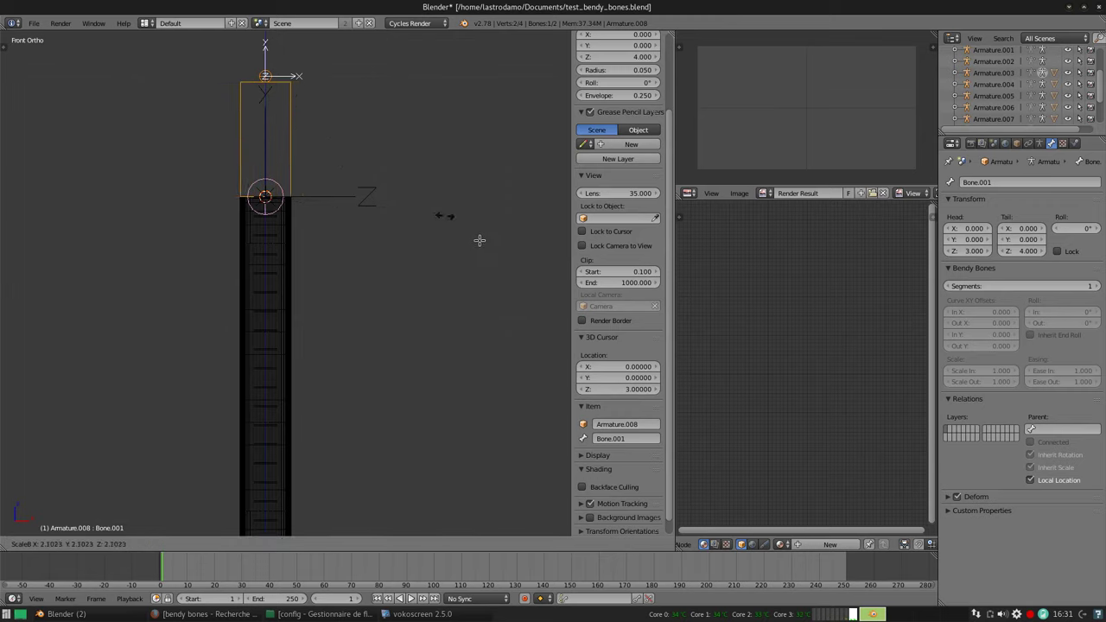
pyautogui.click(383, 236)
pyautogui.press('z')
pyautogui.keyDown('shift'); pyautogui.moveTo(370, 230); pyautogui.dragTo(366, 174, button='middle'); pyautogui.keyUp('shift')
pyautogui.scroll(-2, 367, 173)
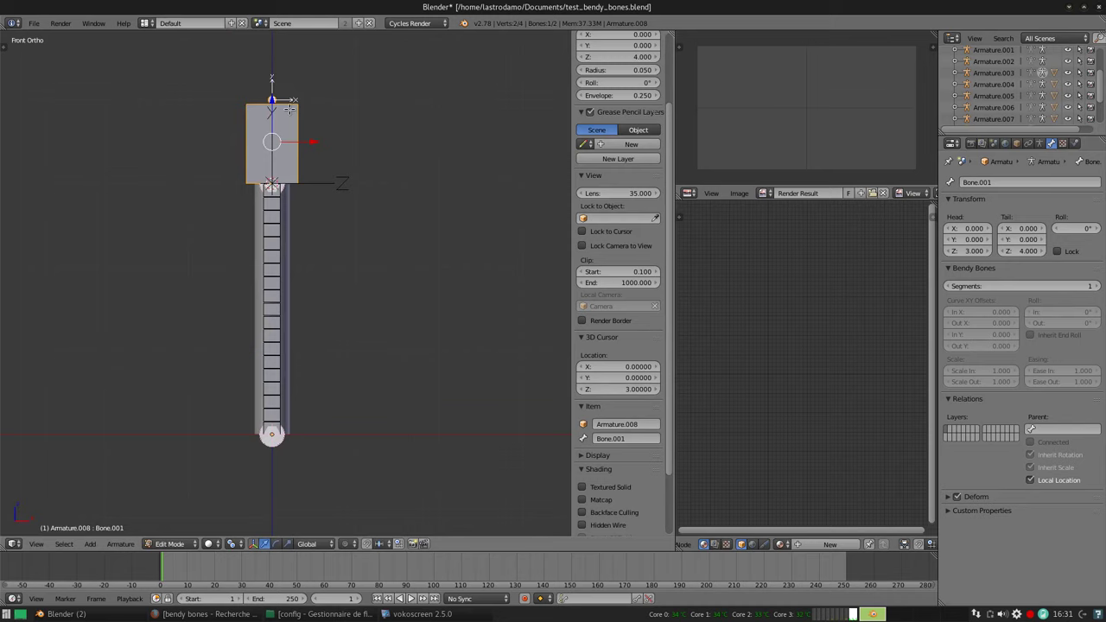
# Lower the top bone's tip to Z 3.545 and rename Bone.001 to Tail
pyautogui.rightClick(272, 96)
pyautogui.press('g')
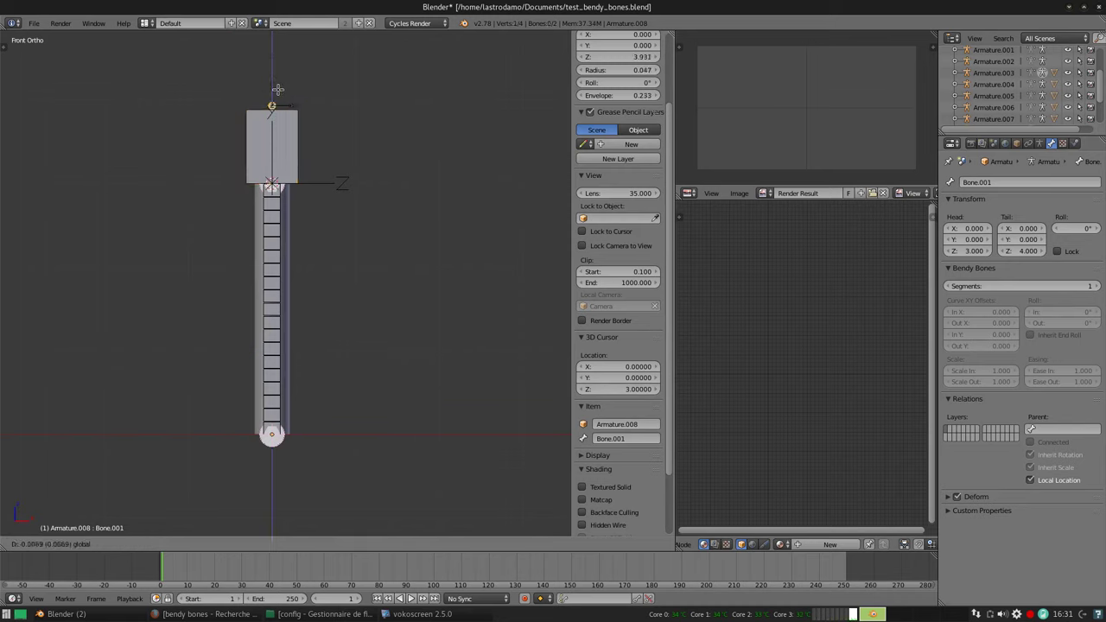
pyautogui.click(279, 130)
pyautogui.rightClick(308, 168)
pyautogui.scroll(1, 377, 175)
pyautogui.keyDown('shift'); pyautogui.scroll(2, 353, 214); pyautogui.keyUp('shift')
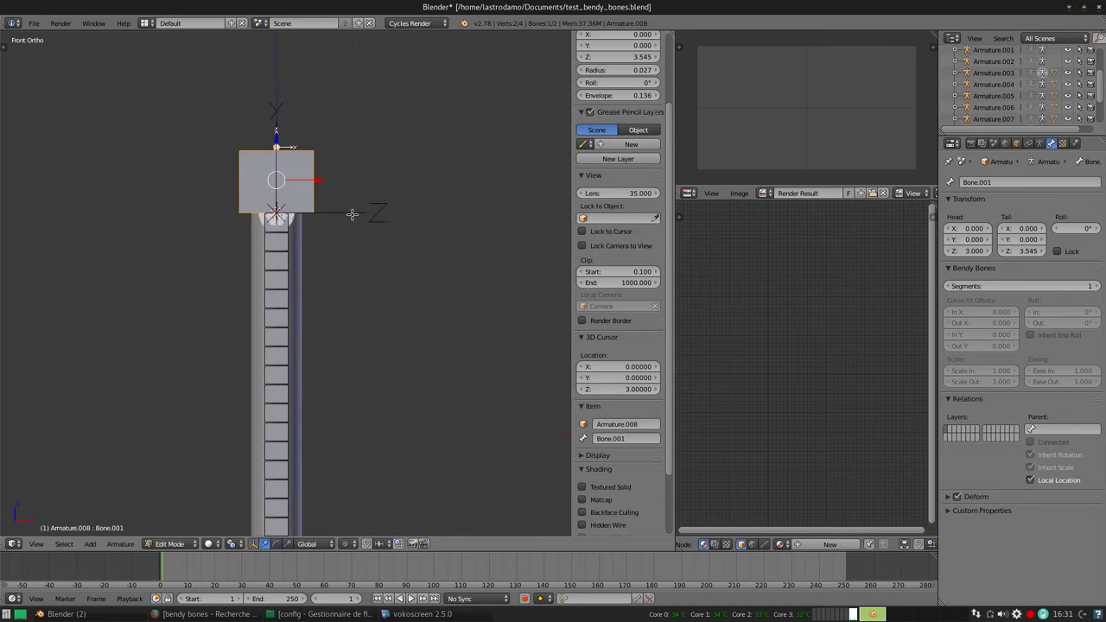
pyautogui.scroll(1, 389, 222)
pyautogui.click(634, 436)
pyautogui.press('BackSpace')
pyautogui.write('il')
pyautogui.press('Return')
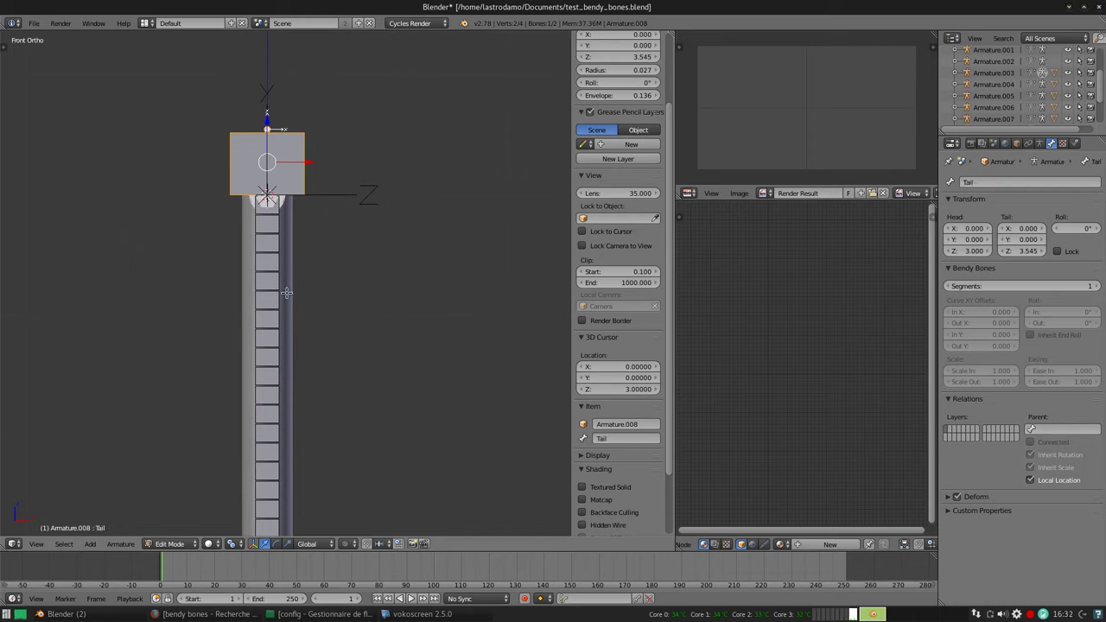
# View the armature at an angle, leaving the Tail bone unmoved, and enter pose mode
pyautogui.moveTo(286, 293)
pyautogui.mouseDown(button='middle')
pyautogui.moveTo(329, 286)
pyautogui.moveTo(366, 239)
pyautogui.mouseUp(button='middle')
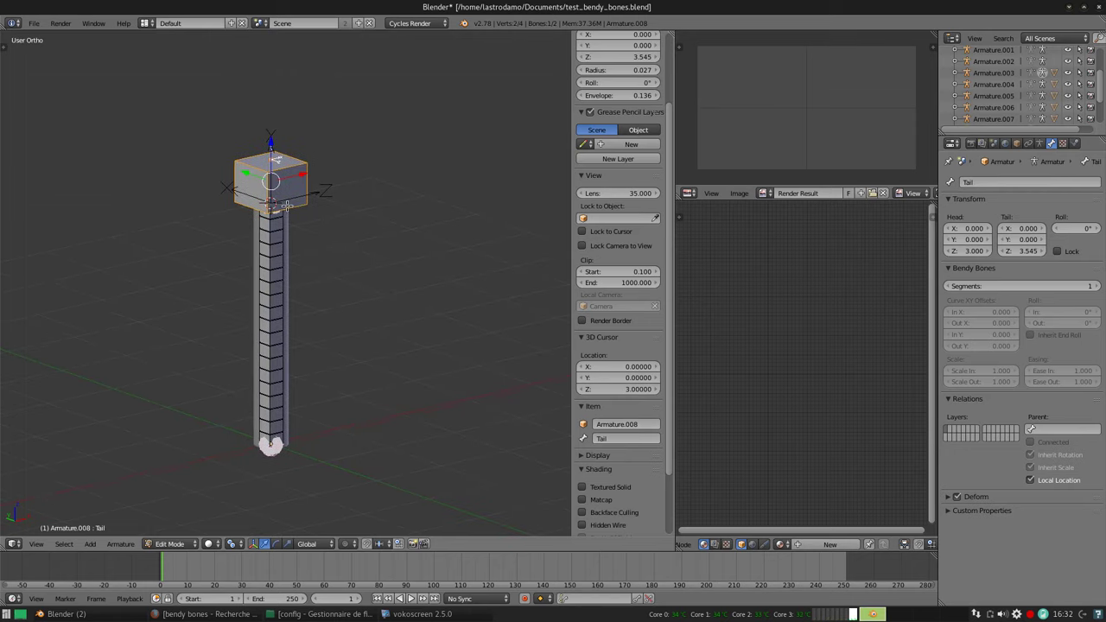
pyautogui.press('g')
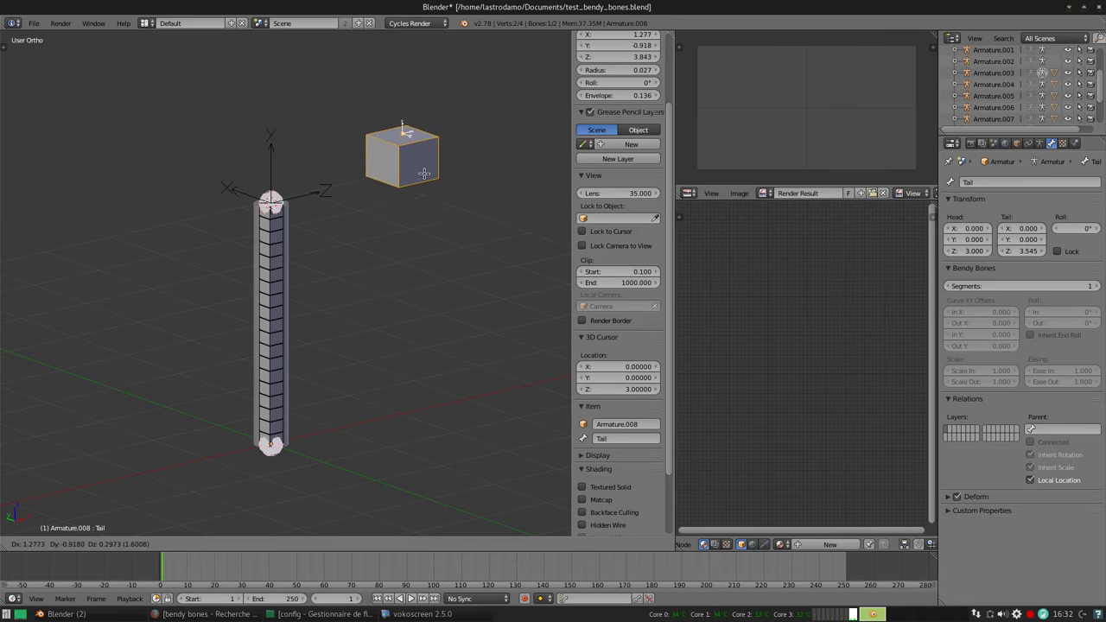
pyautogui.rightClick(425, 173)
pyautogui.press('g')
pyautogui.rightClick(407, 180)
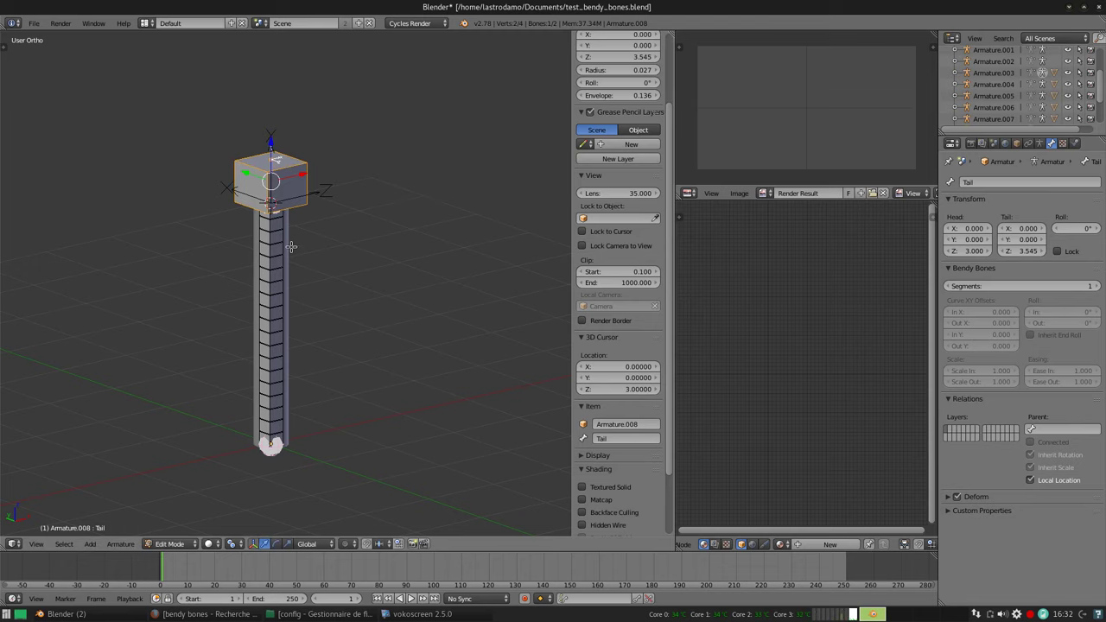
pyautogui.hotkey('ctrl', 'Tab')
# Select the long bendy bone and assign Tail as its custom Out handle
pyautogui.rightClick(279, 260)
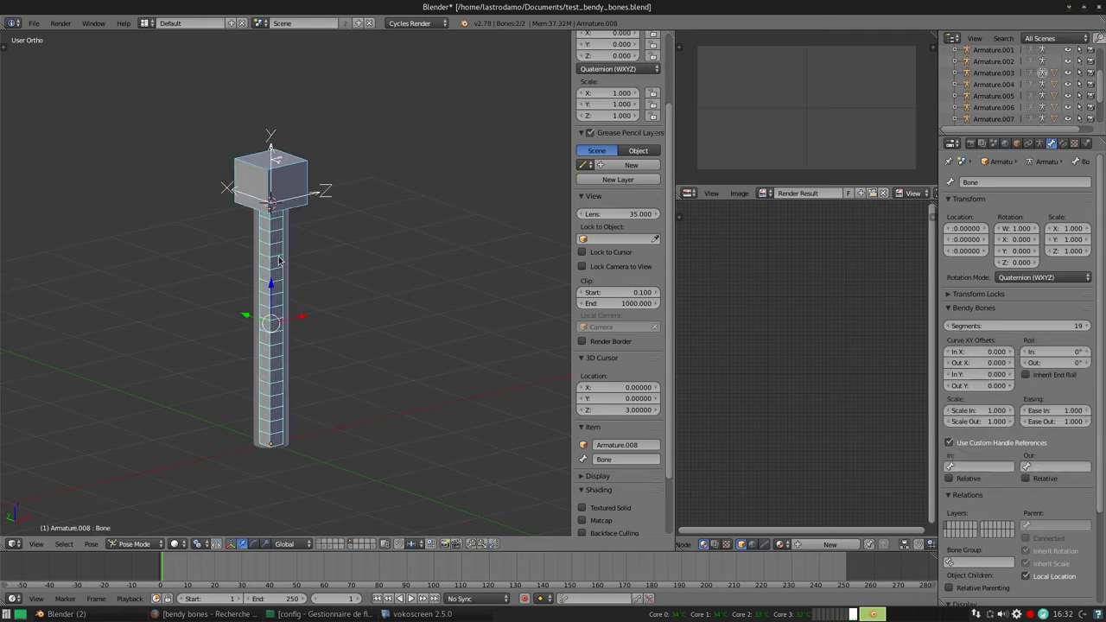
pyautogui.rightClick(280, 255)
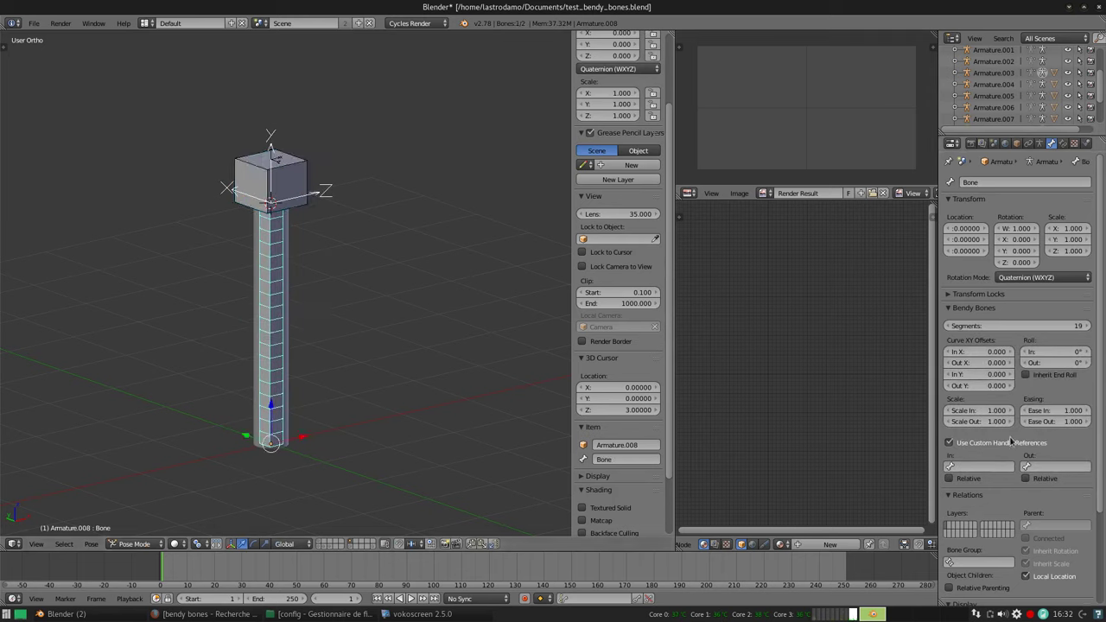
pyautogui.click(1048, 468)
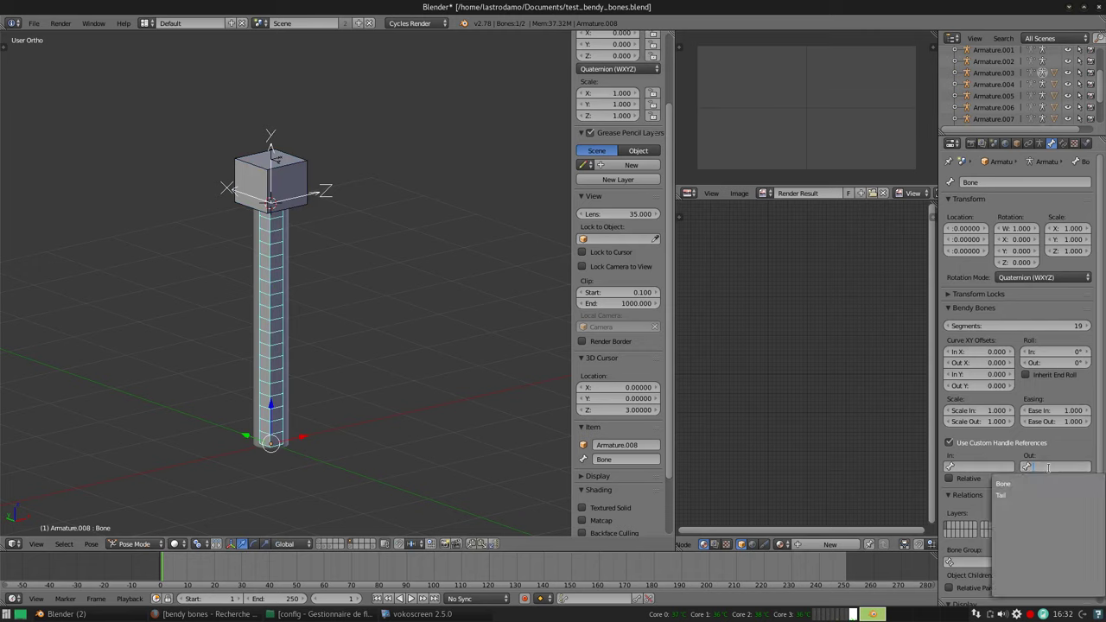
pyautogui.click(1021, 498)
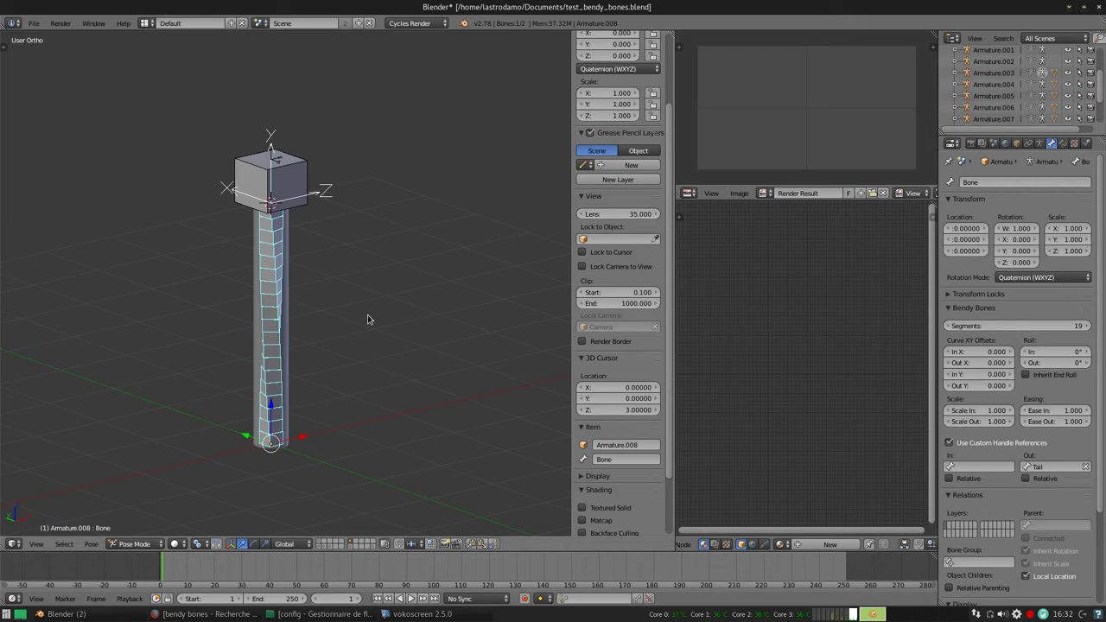
pyautogui.press('Tab')
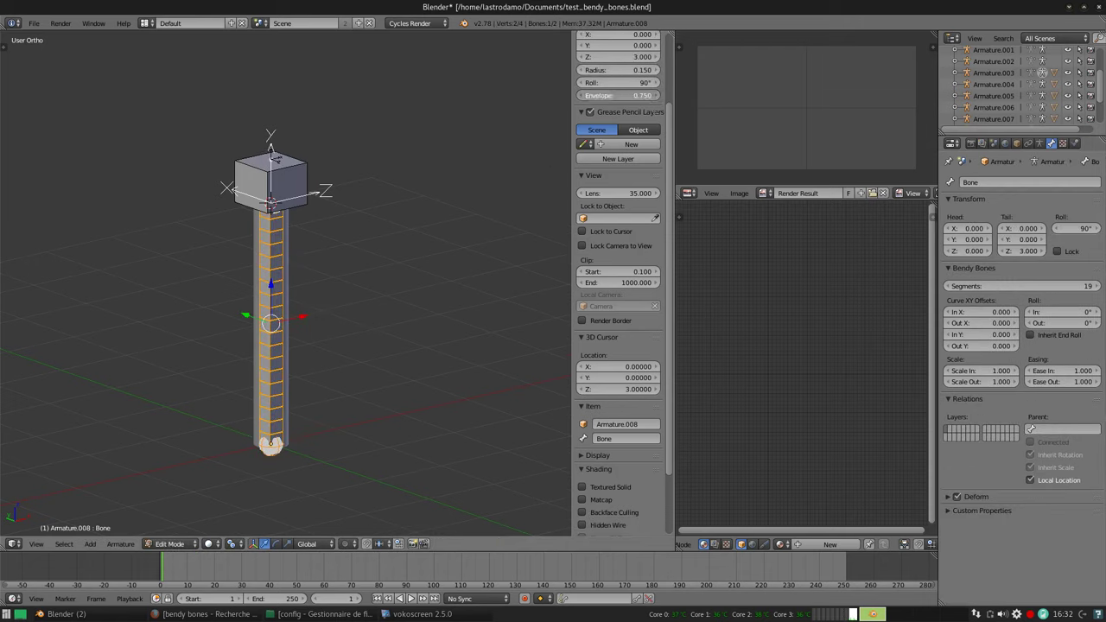
# Enter a new roll value for the bone, then switch between Edit and Pose Mode to check it
pyautogui.click(633, 82)
pyautogui.write('0')
pyautogui.press('Return')
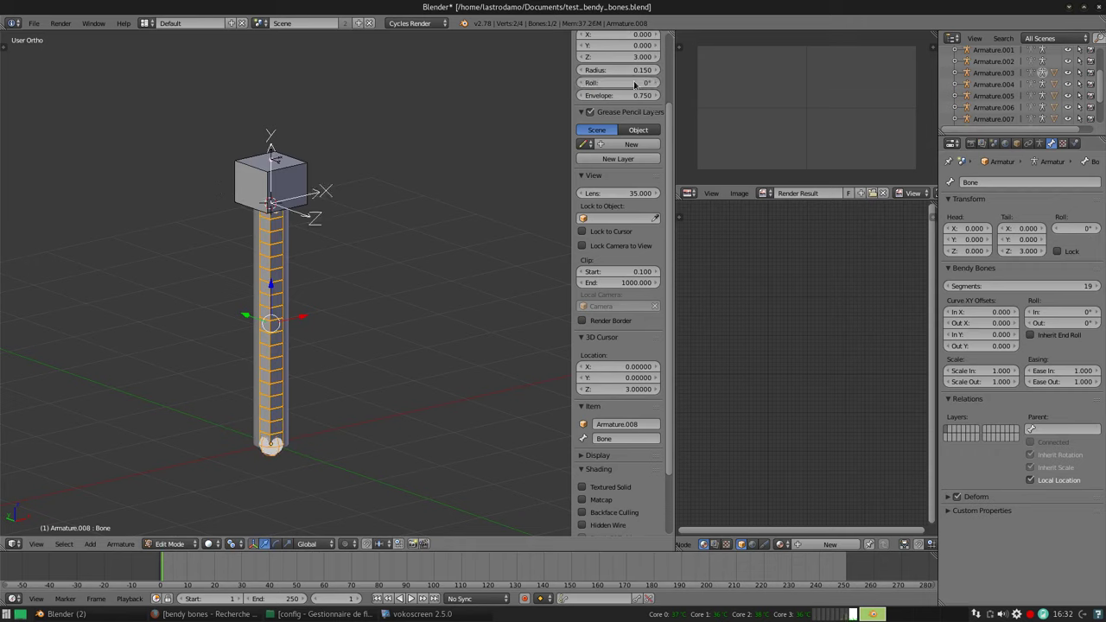
pyautogui.press('Tab')
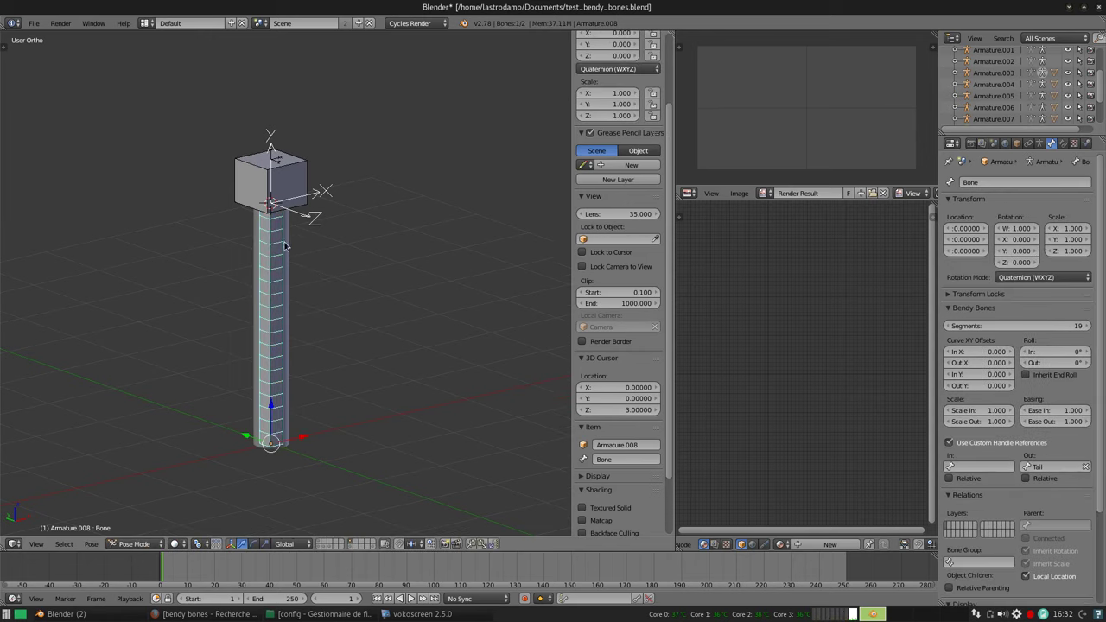
pyautogui.press('Tab')
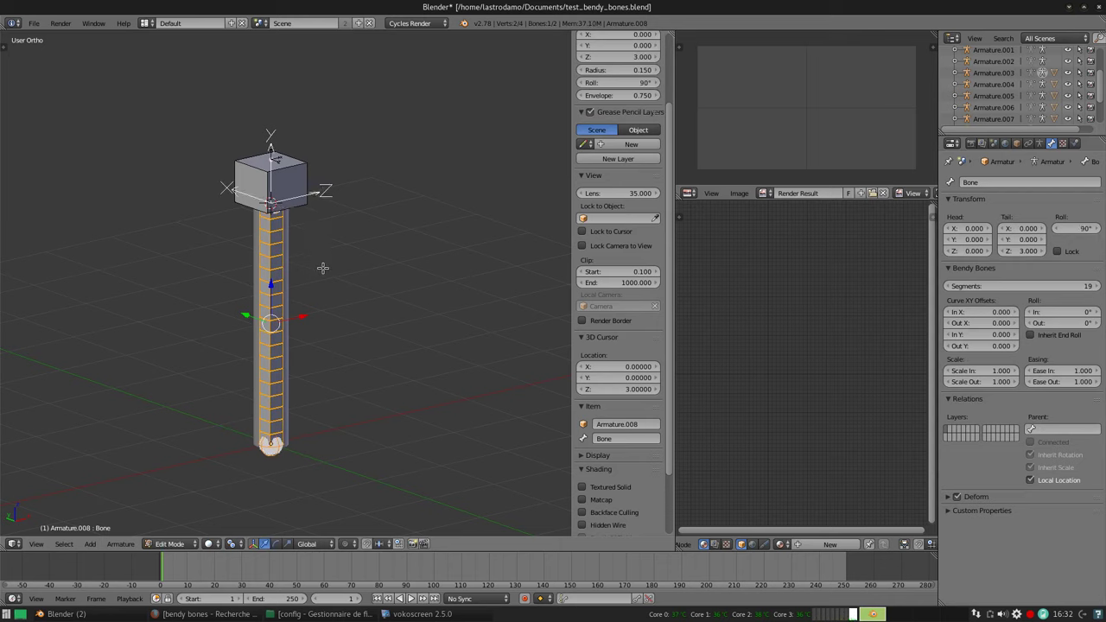
pyautogui.press('Tab')
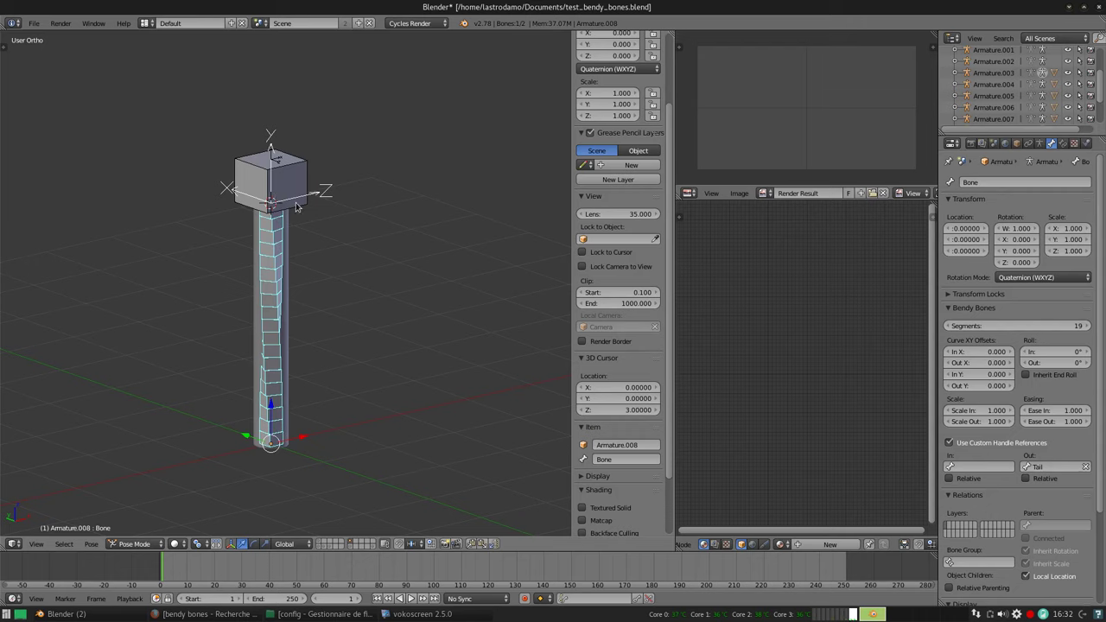
# Recalculate the roll of all bones to match the active bendy bone, then return to Pose Mode
pyautogui.press('Tab')
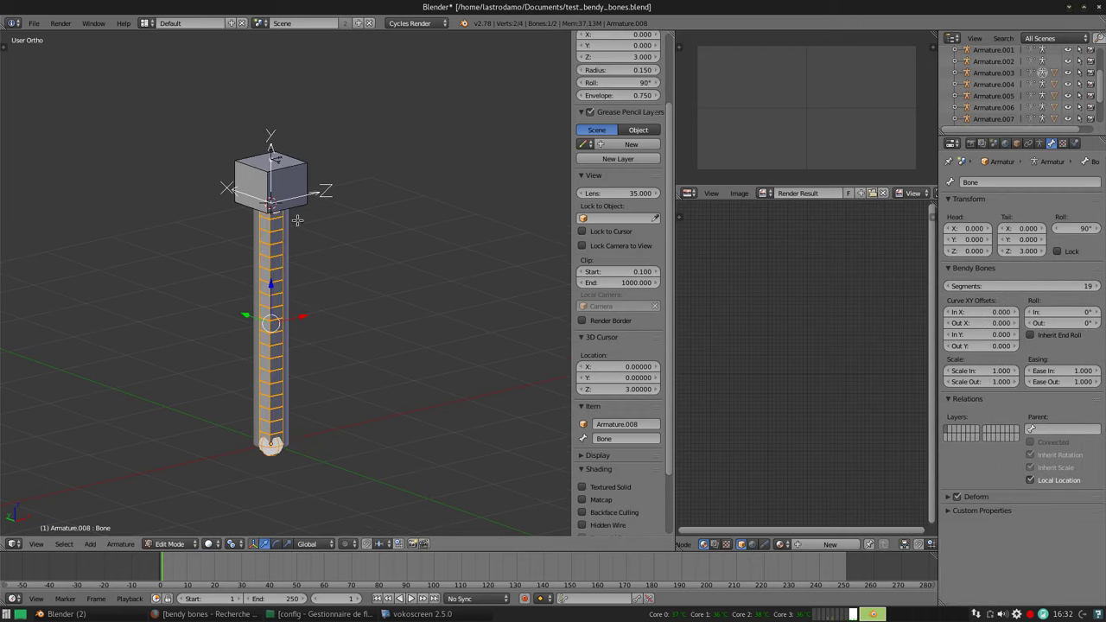
pyautogui.press('a')
pyautogui.press('a')
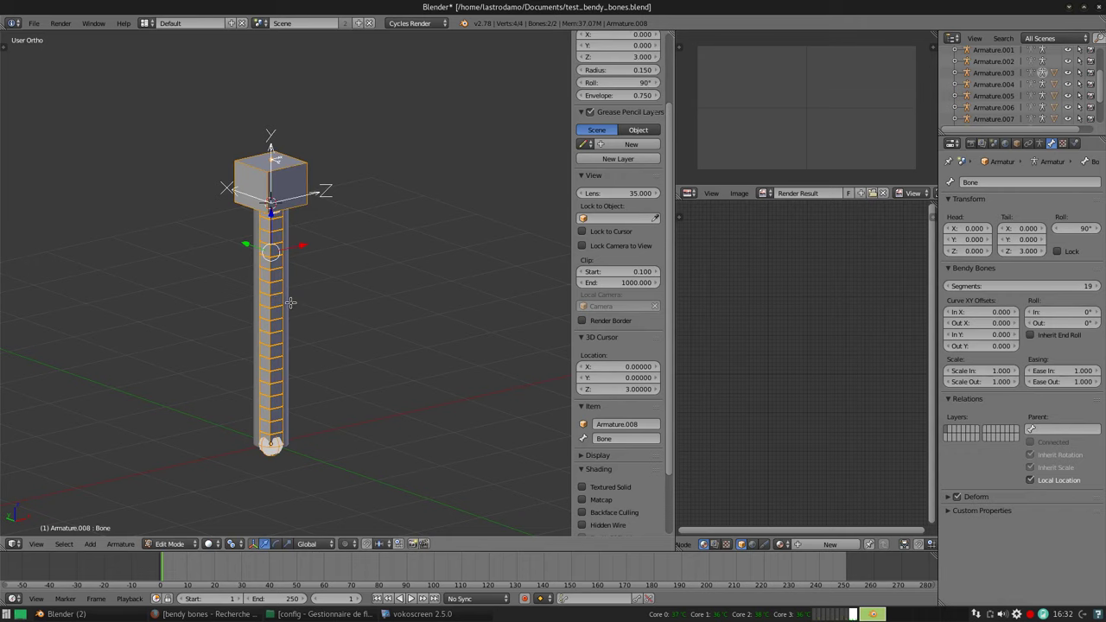
pyautogui.hotkey('ctrl', 'n')
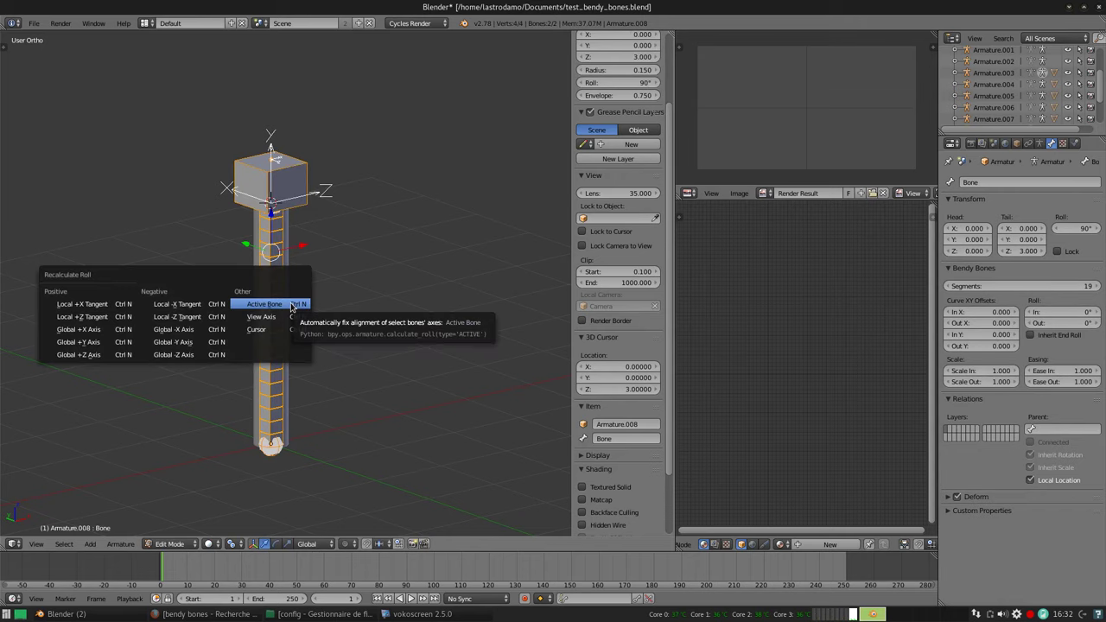
pyautogui.click(292, 306)
pyautogui.hotkey('ctrl', 'Tab')
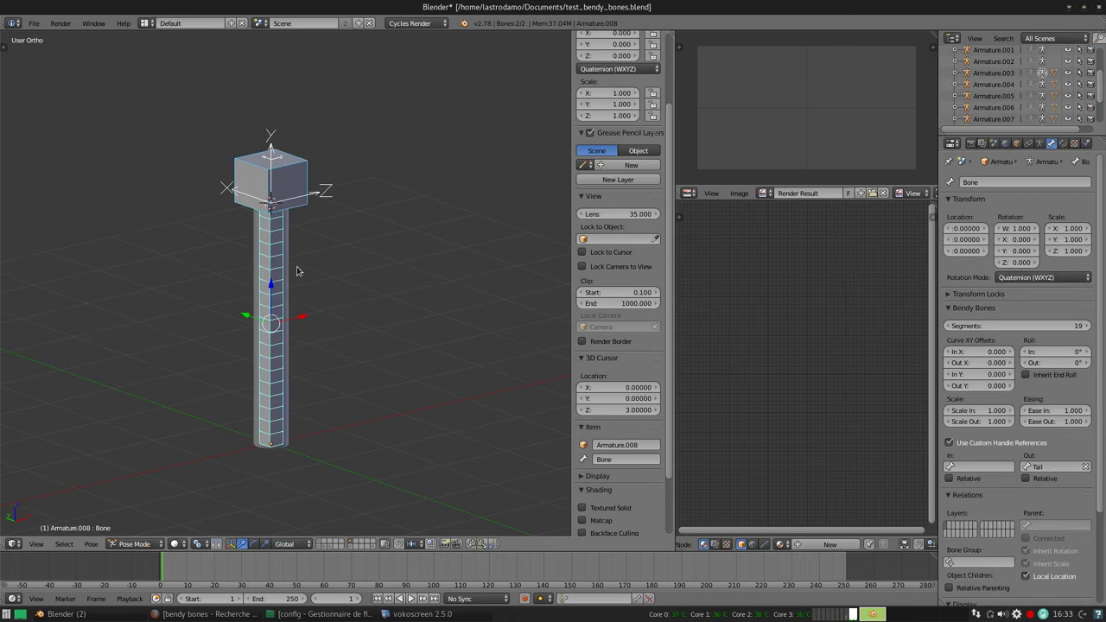
# Rotate the Tail bone about global X (quaternion W 0.963, Z 0.269) so the long bone curves
pyautogui.rightClick(304, 205)
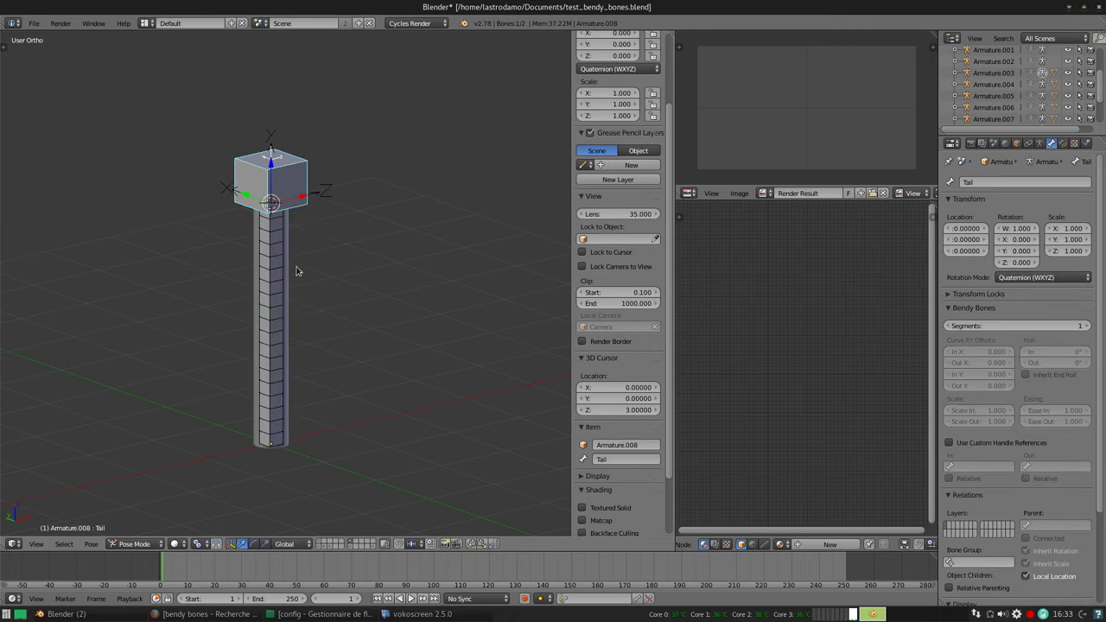
pyautogui.rightClick(278, 245)
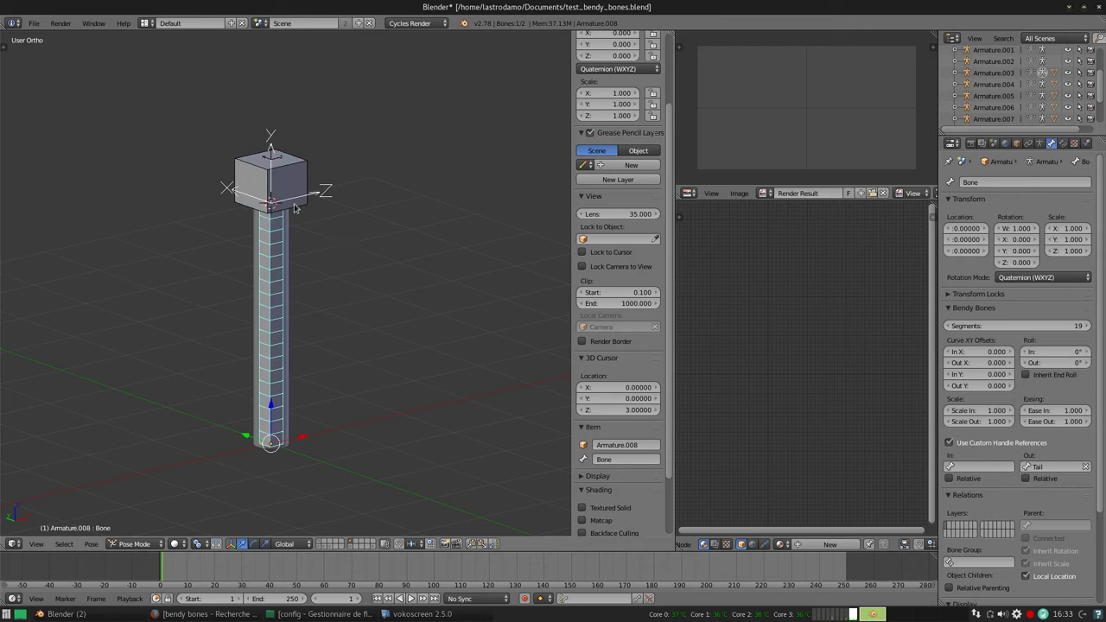
pyautogui.rightClick(304, 171)
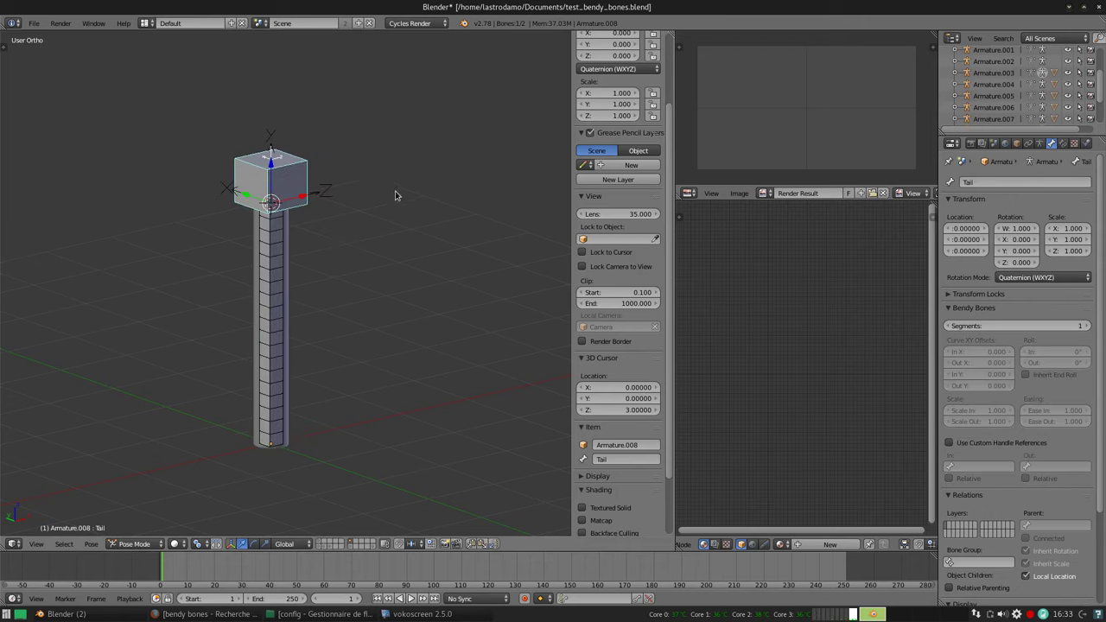
pyautogui.press('r')
pyautogui.press('x')
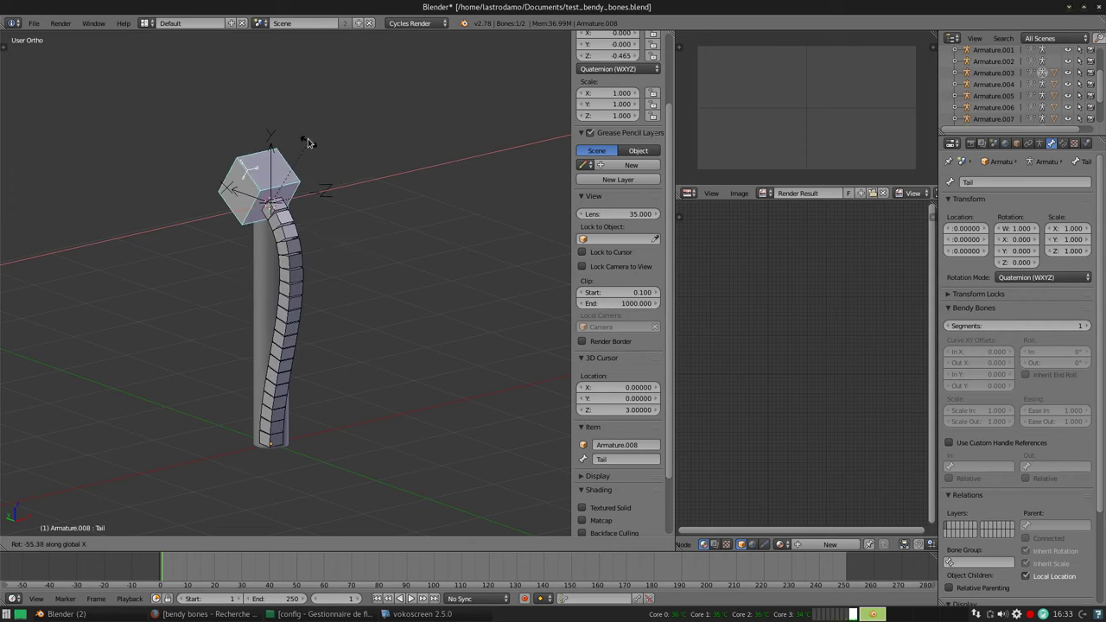
pyautogui.click(306, 253)
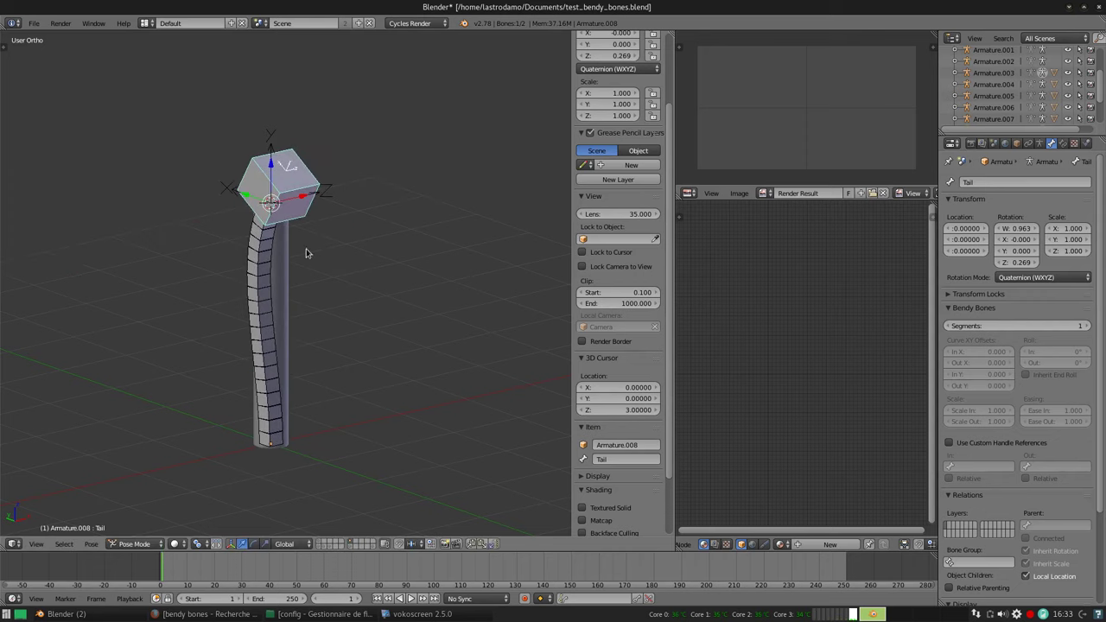
pyautogui.rightClick(261, 263)
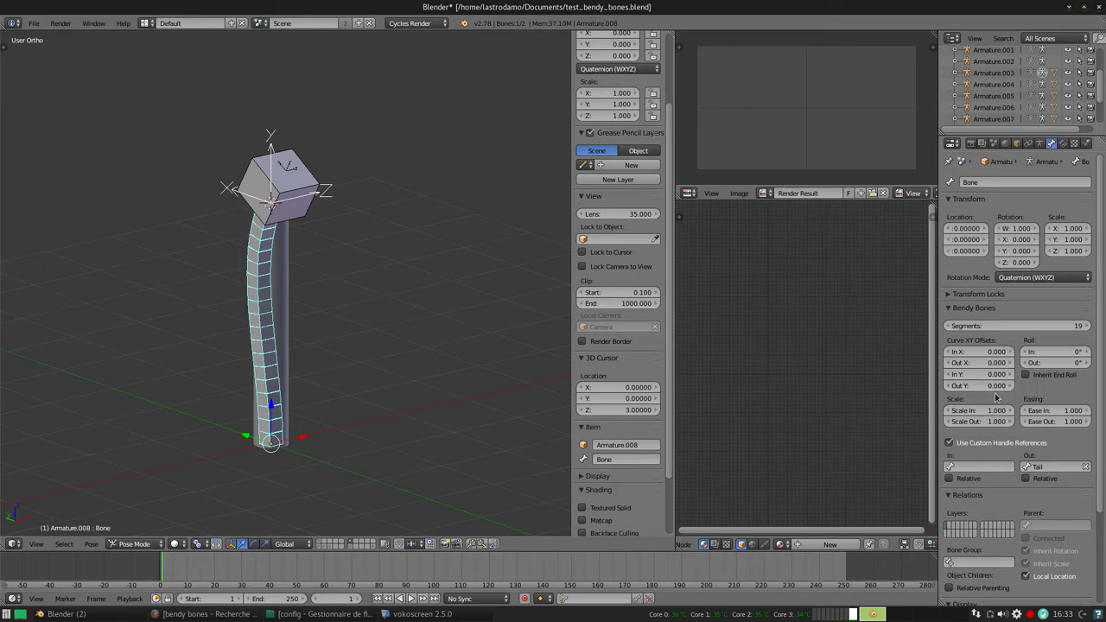
# Try a 0.86 Curve Out X offset on the bendy bone, then set it back to 0
pyautogui.moveTo(996, 363); pyautogui.dragTo(236, 380)
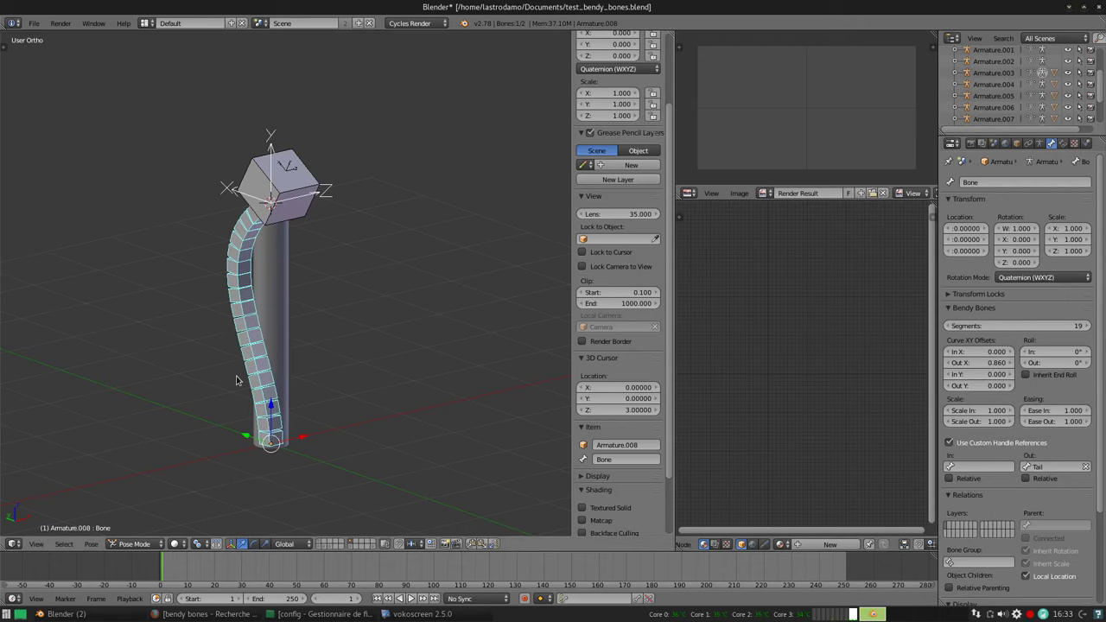
pyautogui.moveTo(236, 380); pyautogui.dragTo(398, 273, button='middle')
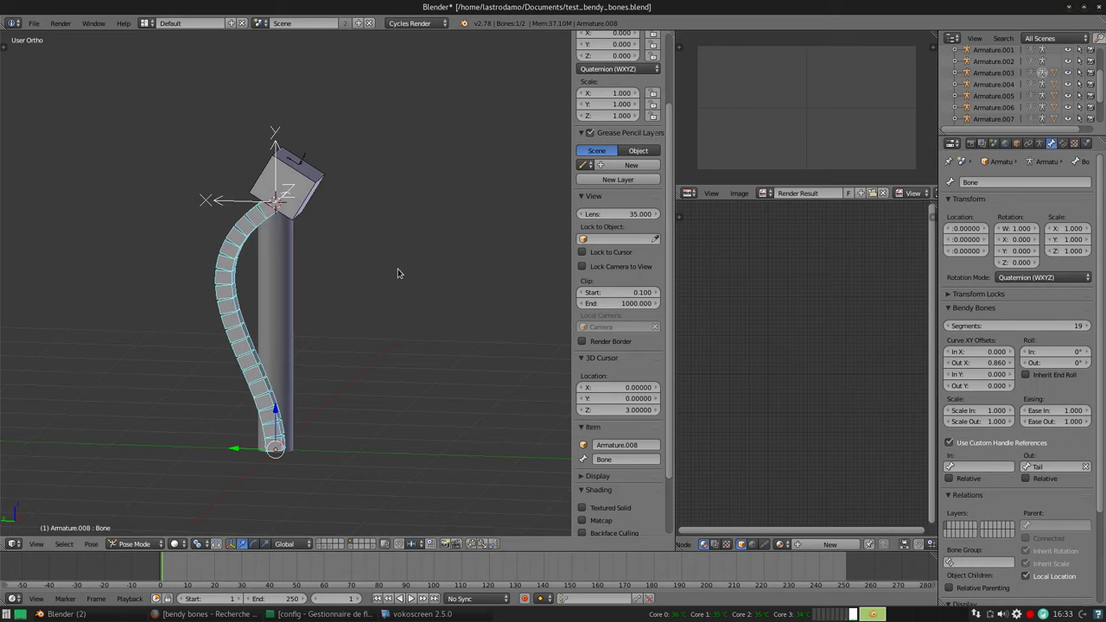
pyautogui.click(972, 363)
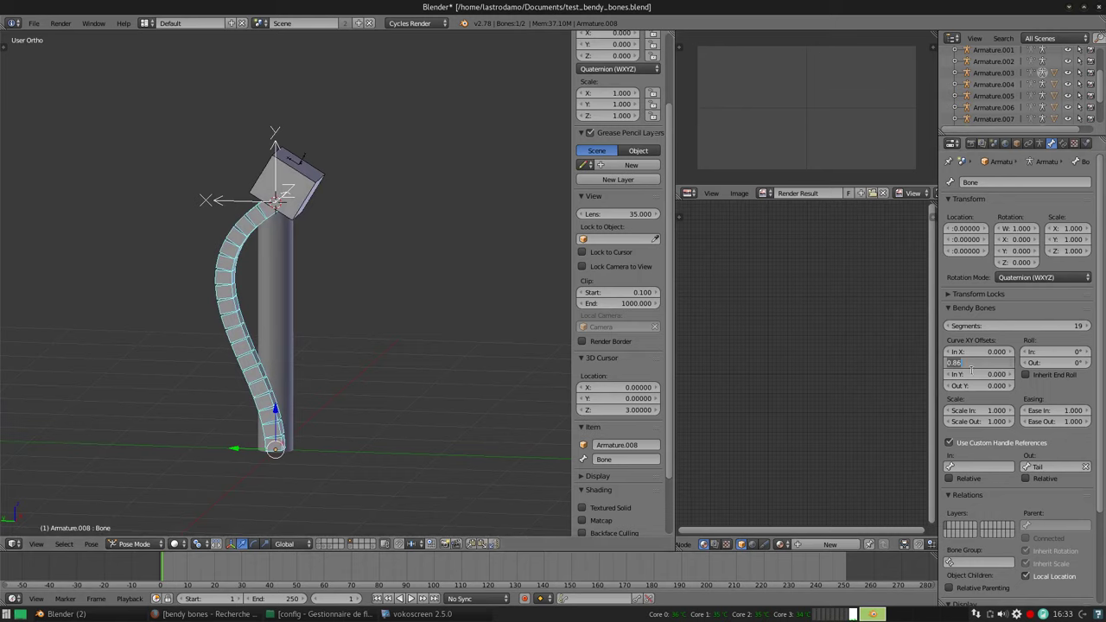
pyautogui.write('0')
pyautogui.press('Return')
pyautogui.moveTo(400, 257)
pyautogui.mouseDown(button='middle')
pyautogui.moveTo(345, 256)
pyautogui.moveTo(363, 254)
pyautogui.mouseUp(button='middle')
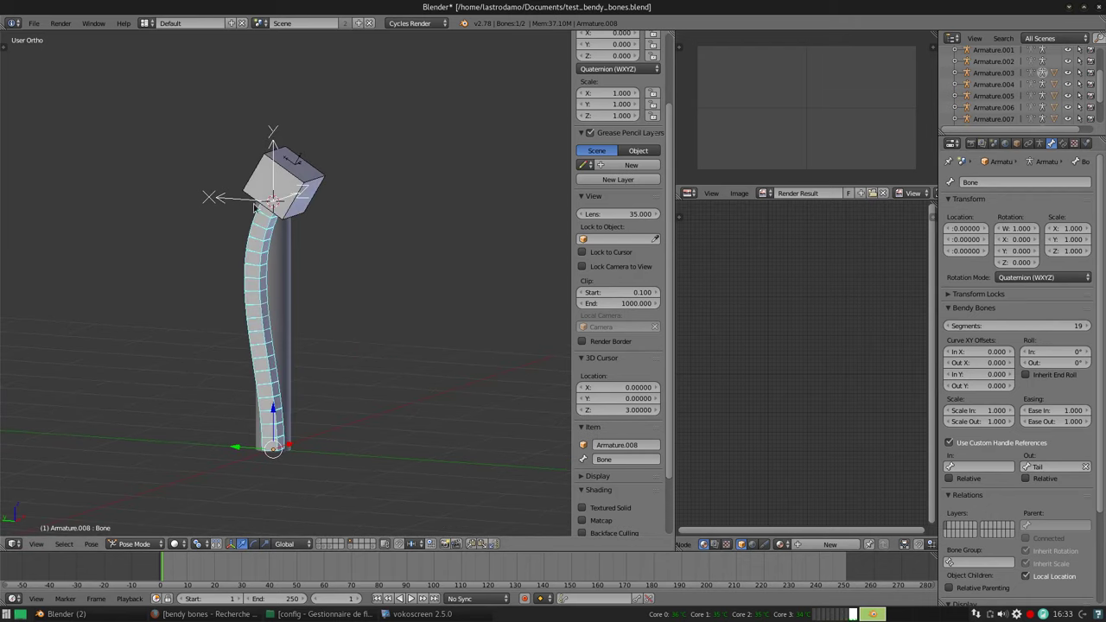
pyautogui.rightClick(313, 188)
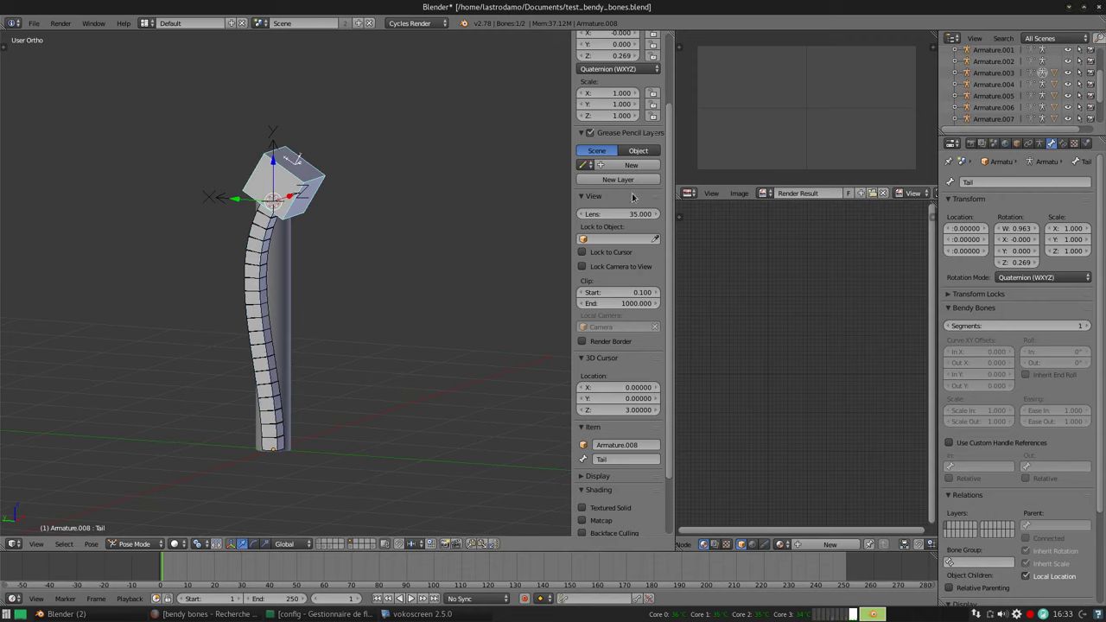
pyautogui.scroll(5, 637, 153)
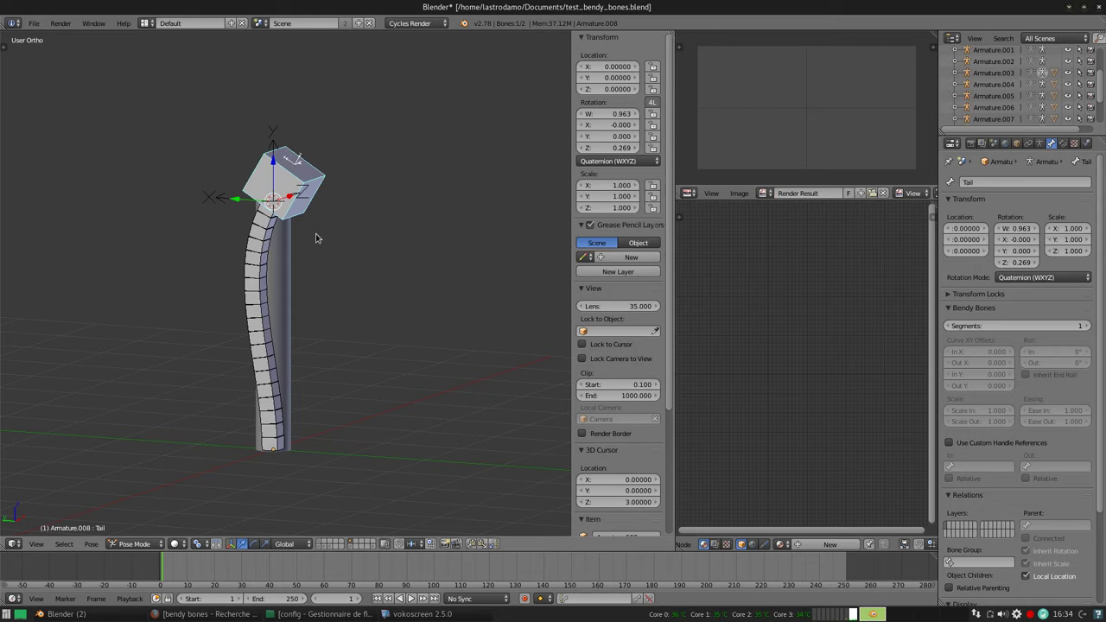
pyautogui.press('g')
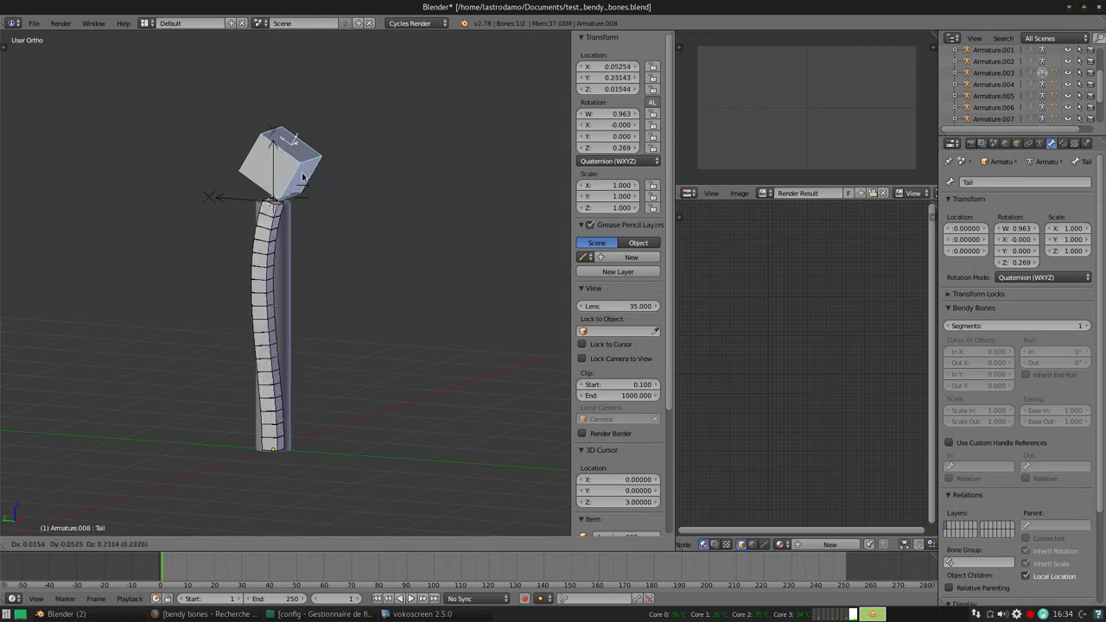
pyautogui.press('Escape')
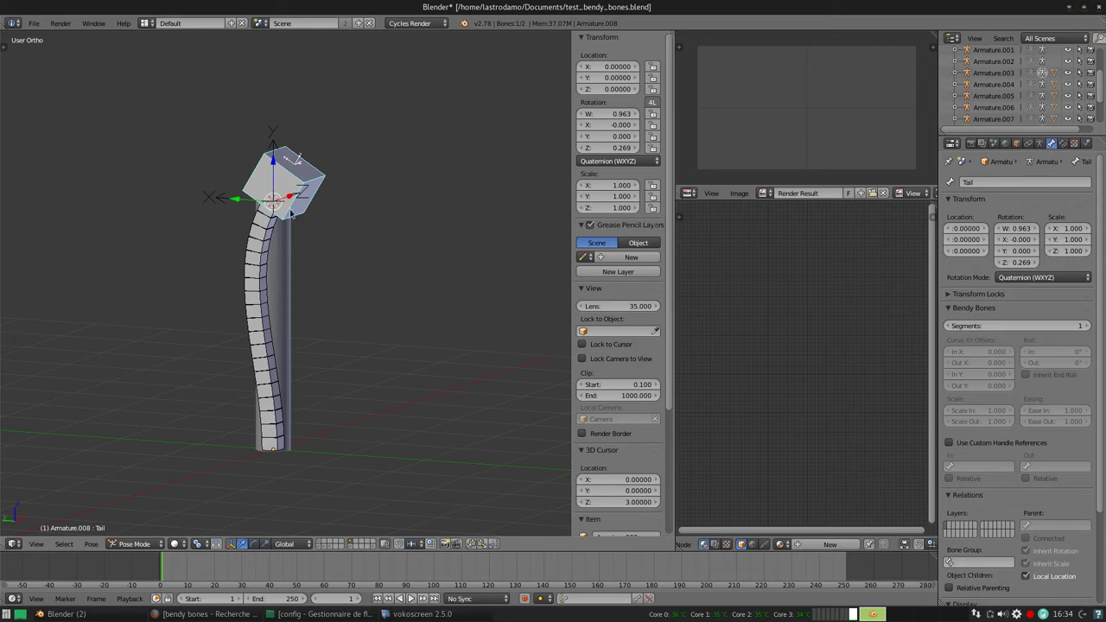
pyautogui.press('g')
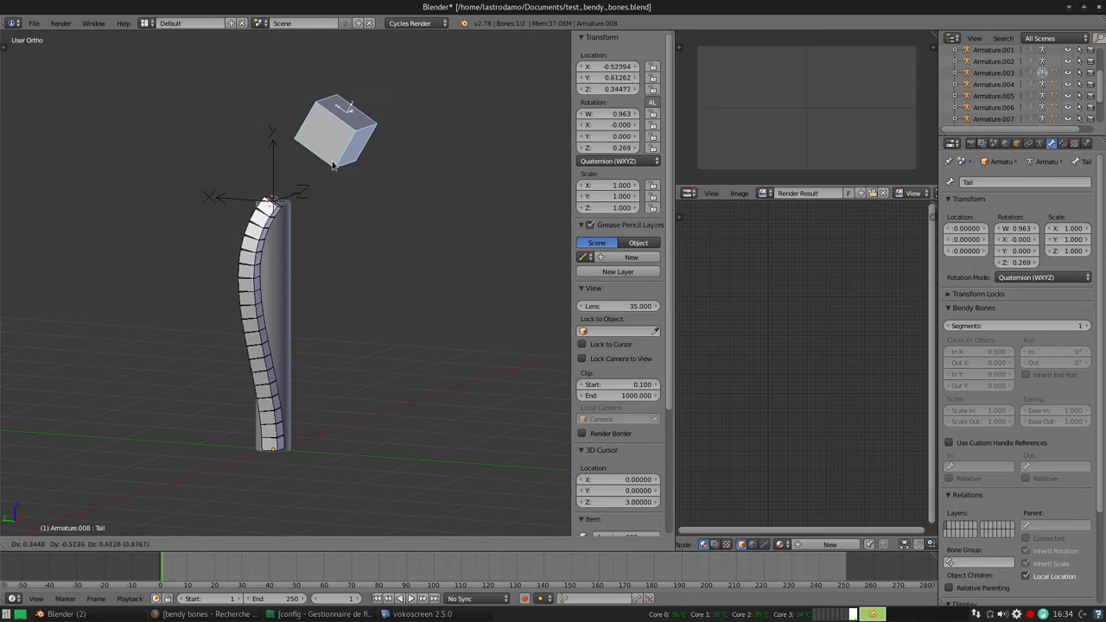
pyautogui.press('Escape')
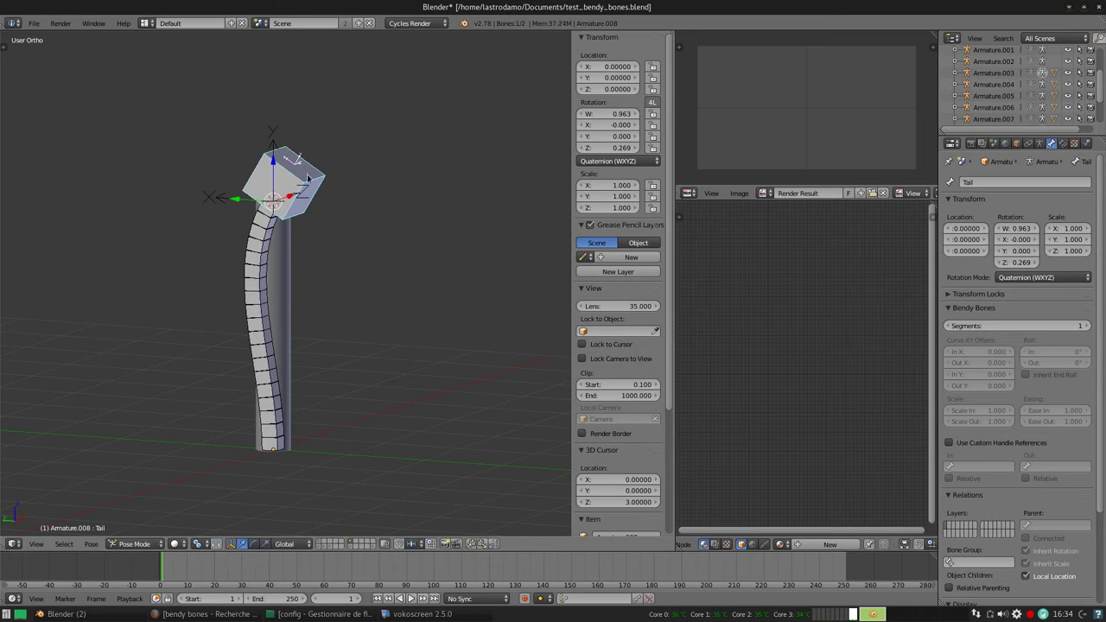
pyautogui.press('g')
pyautogui.press('Escape')
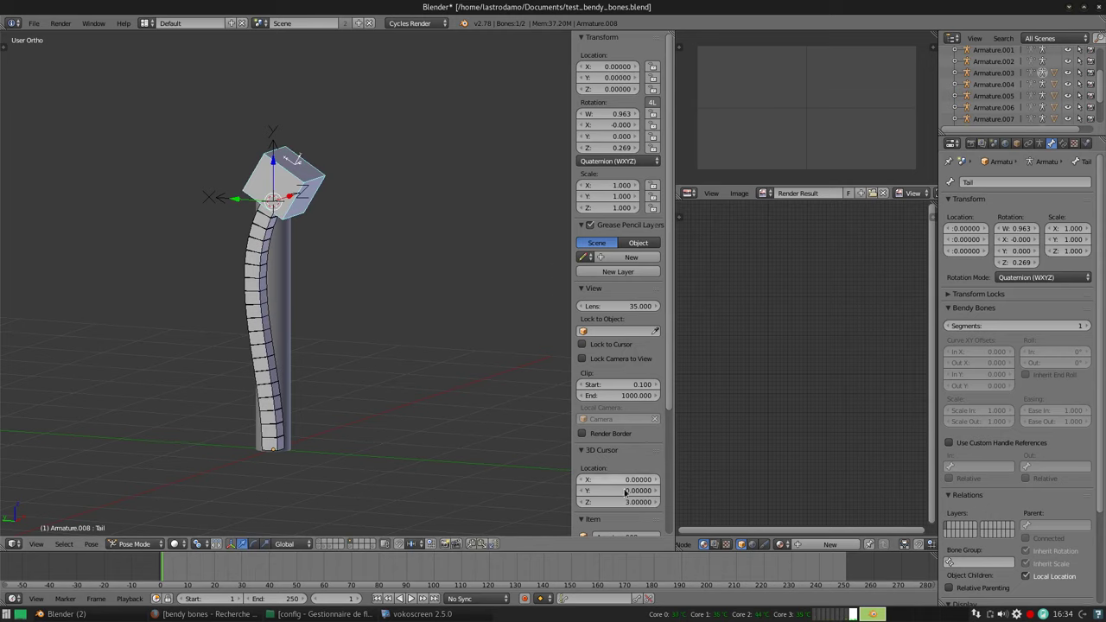
pyautogui.scroll(-3, 618, 477)
# Rename Tail to Ctrl_Tail and add a Stretch To constraint on Bone targeting Ctrl_Tail
pyautogui.click(619, 459)
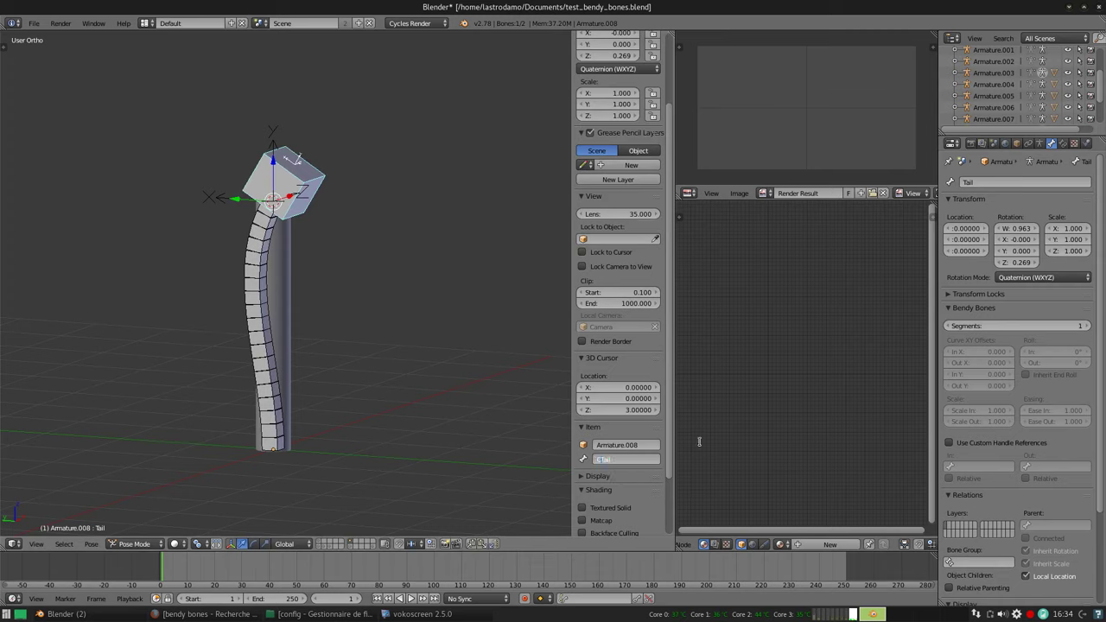
pyautogui.write('Ctrl_')
pyautogui.press('Return')
pyautogui.rightClick(267, 247)
pyautogui.hotkey('ctrl', 'shift', 'c')
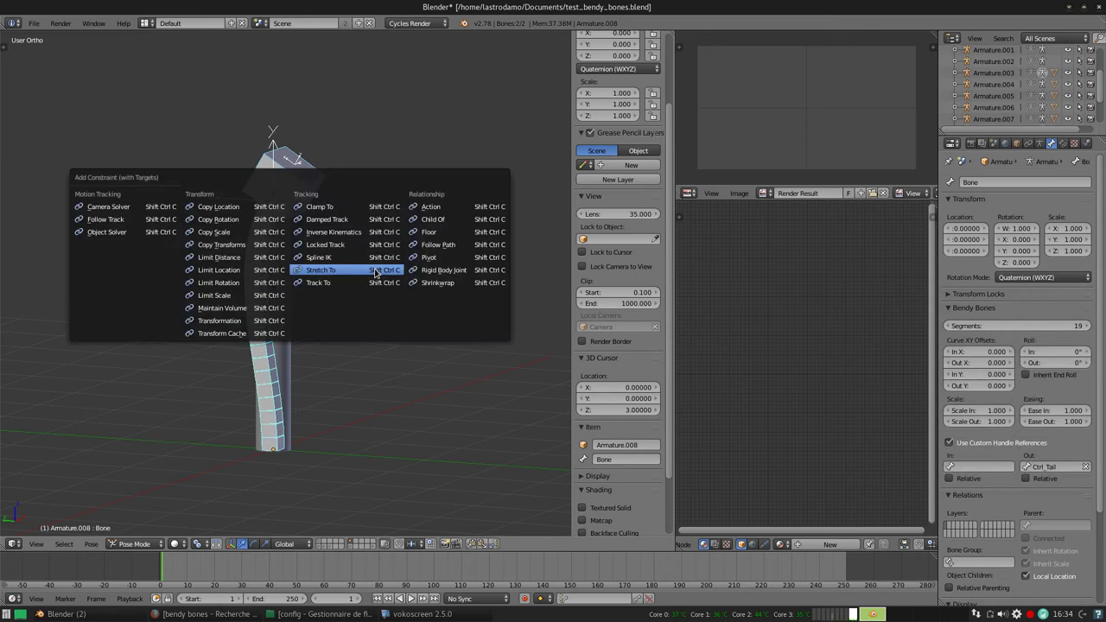
pyautogui.click(377, 272)
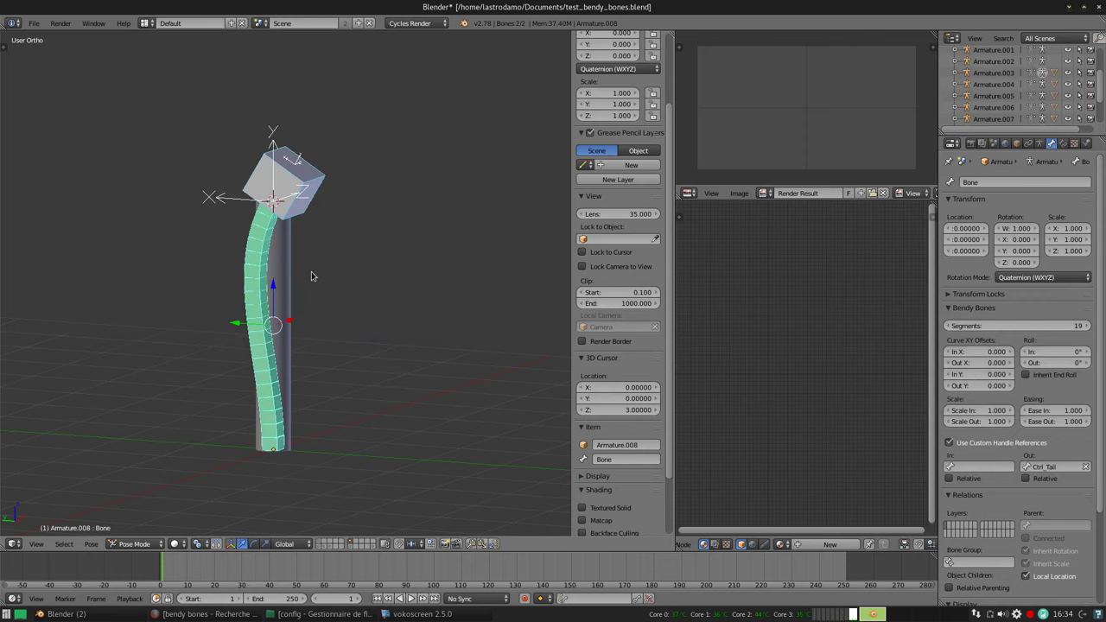
pyautogui.rightClick(320, 188)
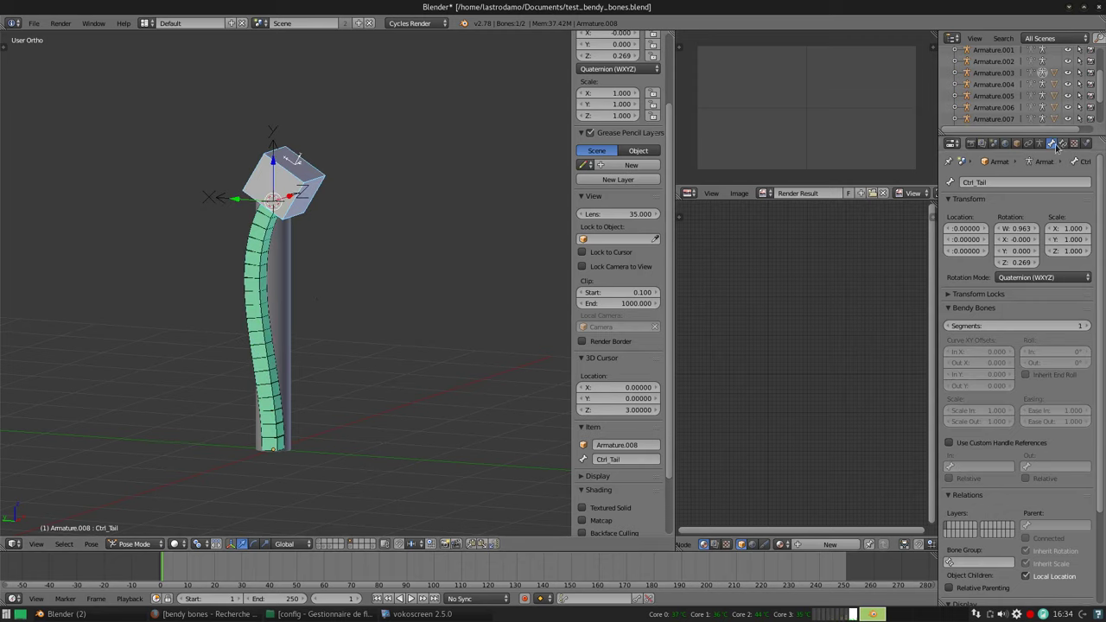
# Move Ctrl_Tail up and to the right and rotate it twice, stretching and curving the bendy bone
pyautogui.press('g')
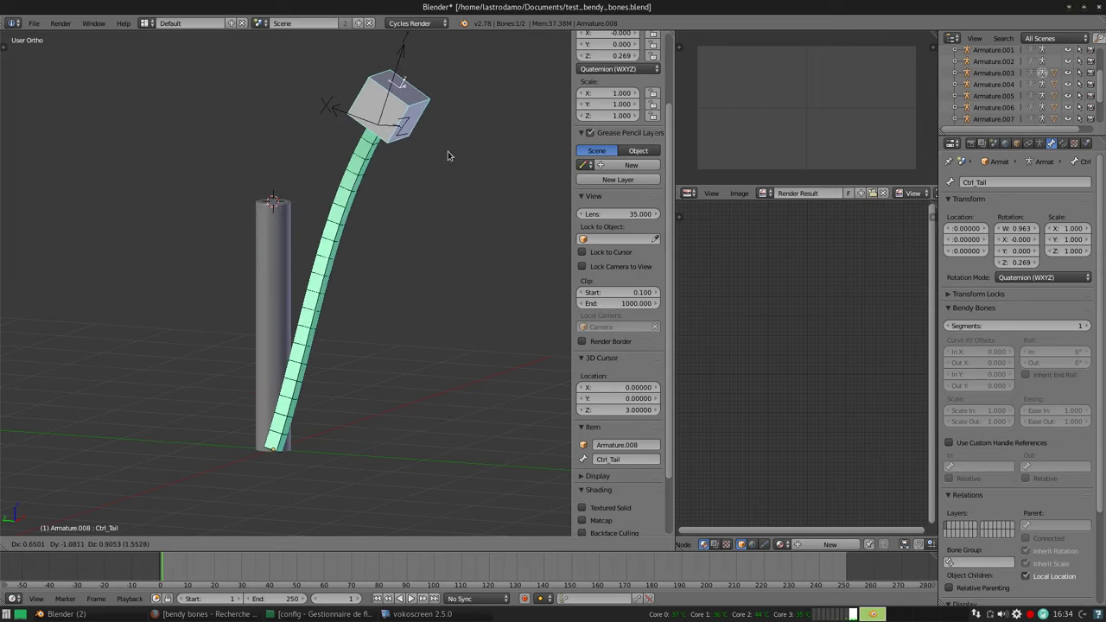
pyautogui.click(397, 178)
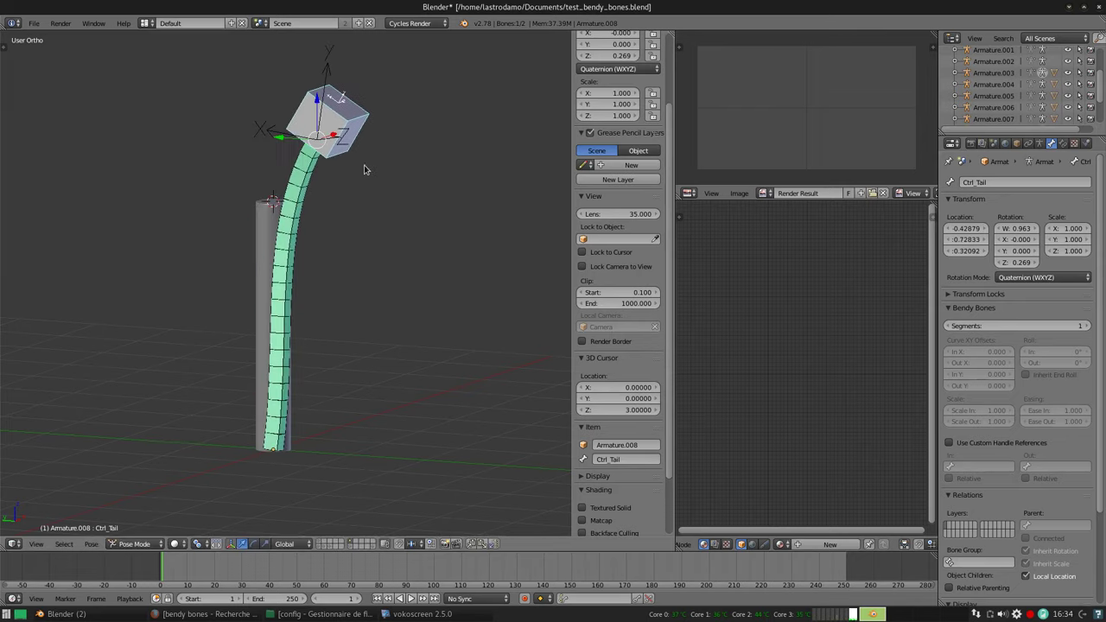
pyautogui.press('r')
pyautogui.click(363, 217)
pyautogui.moveTo(363, 217)
pyautogui.mouseDown(button='middle')
pyautogui.moveTo(445, 283)
pyautogui.moveTo(403, 221)
pyautogui.moveTo(446, 217)
pyautogui.moveTo(291, 219)
pyautogui.mouseUp(button='middle')
pyautogui.press('r')
pyautogui.click(397, 224)
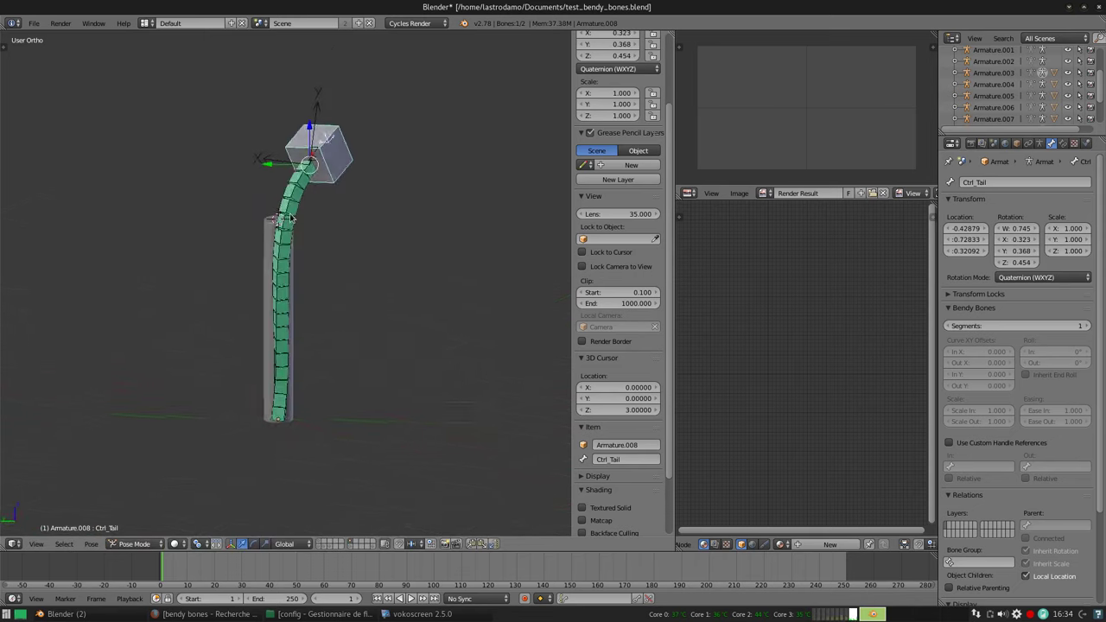
# Select the bendy bone and test-move it, cancelling so it stays on the pillar
pyautogui.rightClick(278, 265)
pyautogui.press('g')
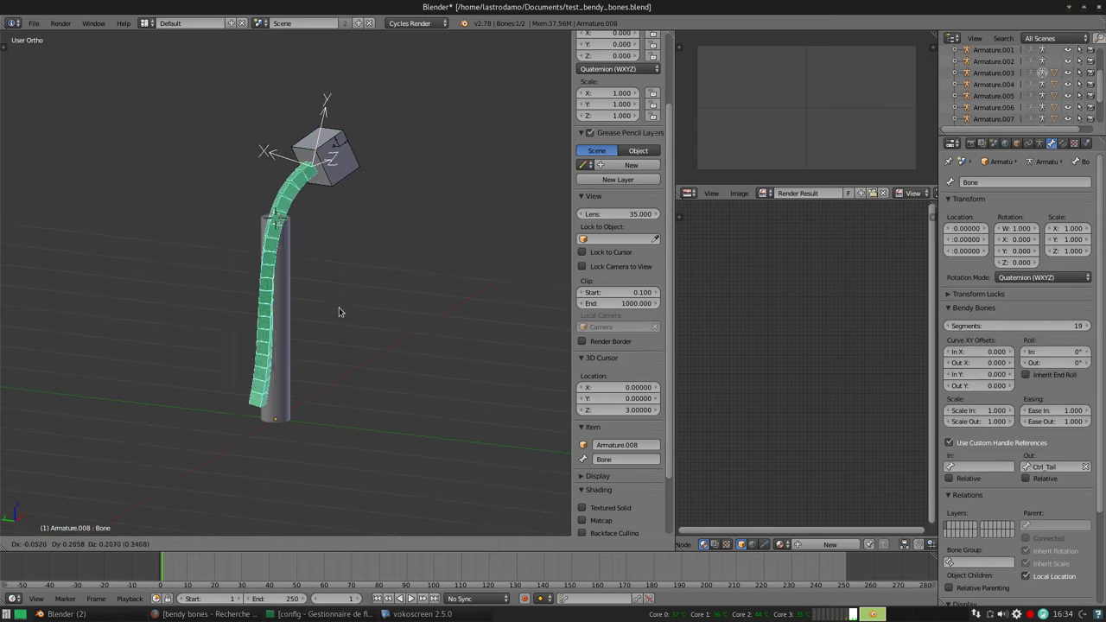
pyautogui.press('Escape')
pyautogui.moveTo(420, 331)
pyautogui.mouseDown(button='middle')
pyautogui.moveTo(371, 346)
pyautogui.moveTo(416, 293)
pyautogui.moveTo(401, 339)
pyautogui.mouseUp(button='middle')
# In Edit Mode, snap the 3D cursor to the bendy bone's head joint
pyautogui.press('Tab')
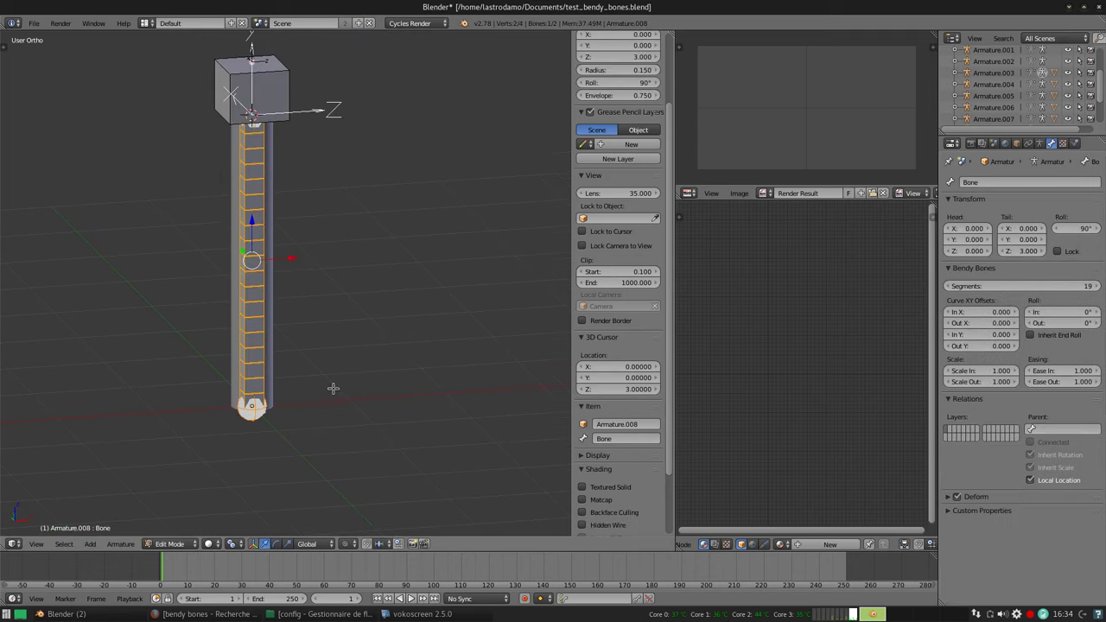
pyautogui.rightClick(247, 411)
pyautogui.hotkey('shift', 's')
pyautogui.click(312, 424)
pyautogui.moveTo(313, 425); pyautogui.dragTo(343, 326, button='middle')
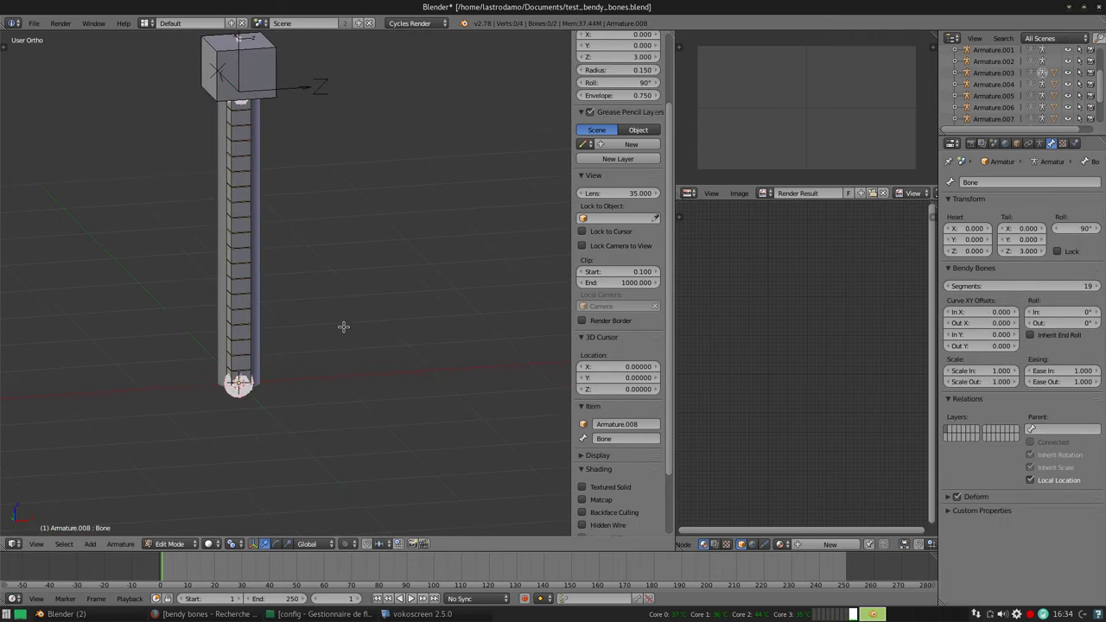
# Select the bendy bone's joint and extrude a new bone from it with E 1
pyautogui.press('Tab')
pyautogui.moveTo(240, 306); pyautogui.dragTo(279, 299, button='middle')
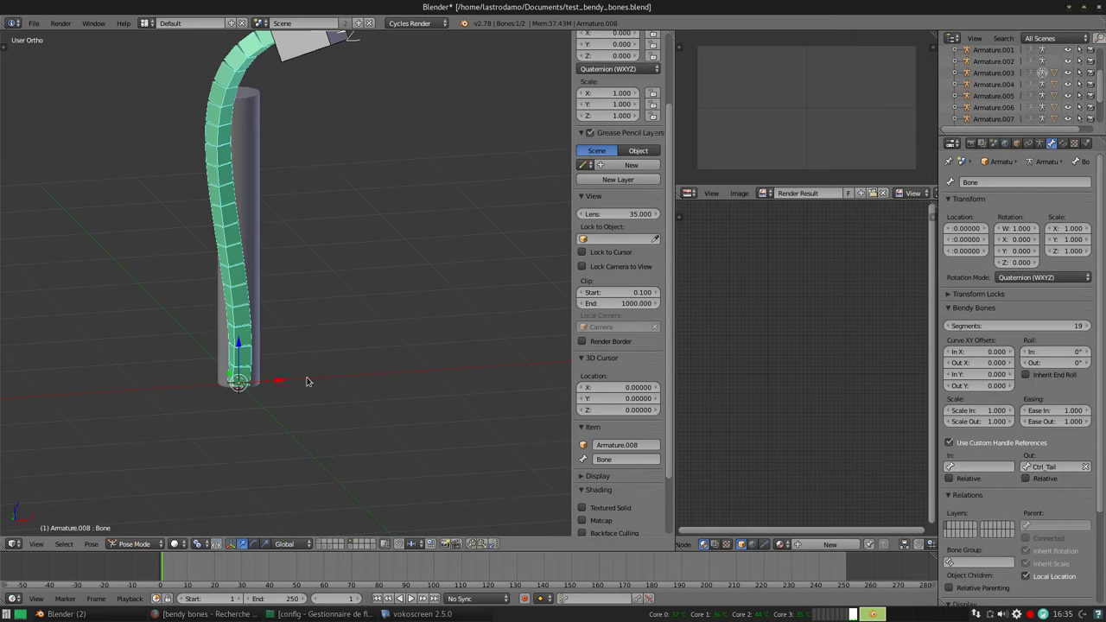
pyautogui.keyDown('shift'); pyautogui.moveTo(341, 259); pyautogui.dragTo(333, 302, button='middle'); pyautogui.keyUp('shift')
pyautogui.press('Tab')
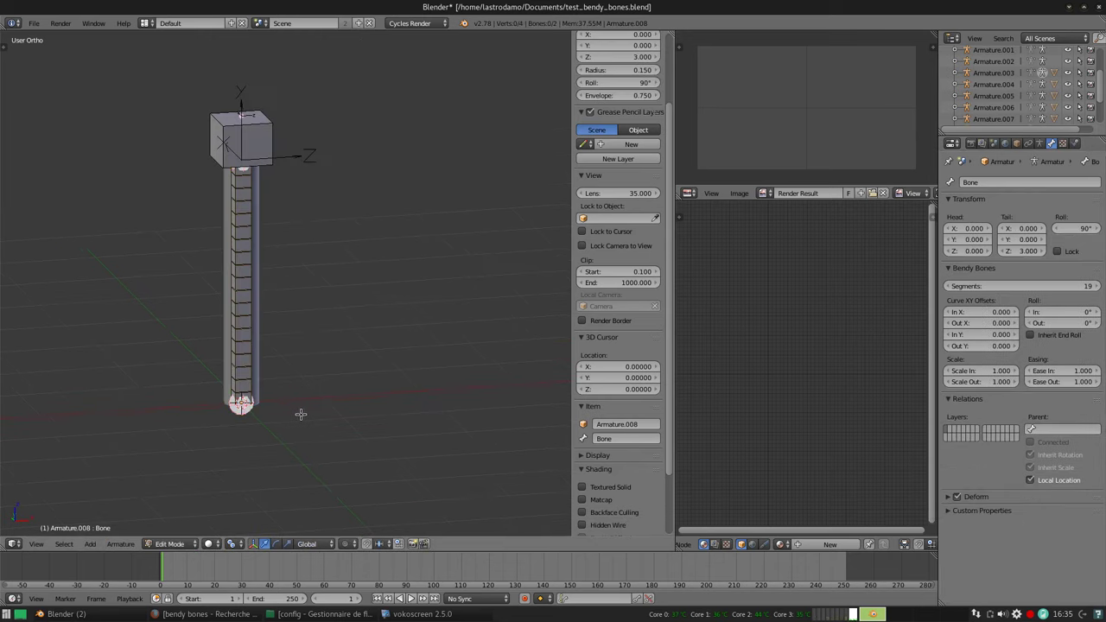
pyautogui.rightClick(239, 413)
pyautogui.press('g')
pyautogui.press('Escape')
pyautogui.write('e1')
pyautogui.press('Return')
# In wireframe, add a new bone at the pillar's base and widen its box display
pyautogui.press('z')
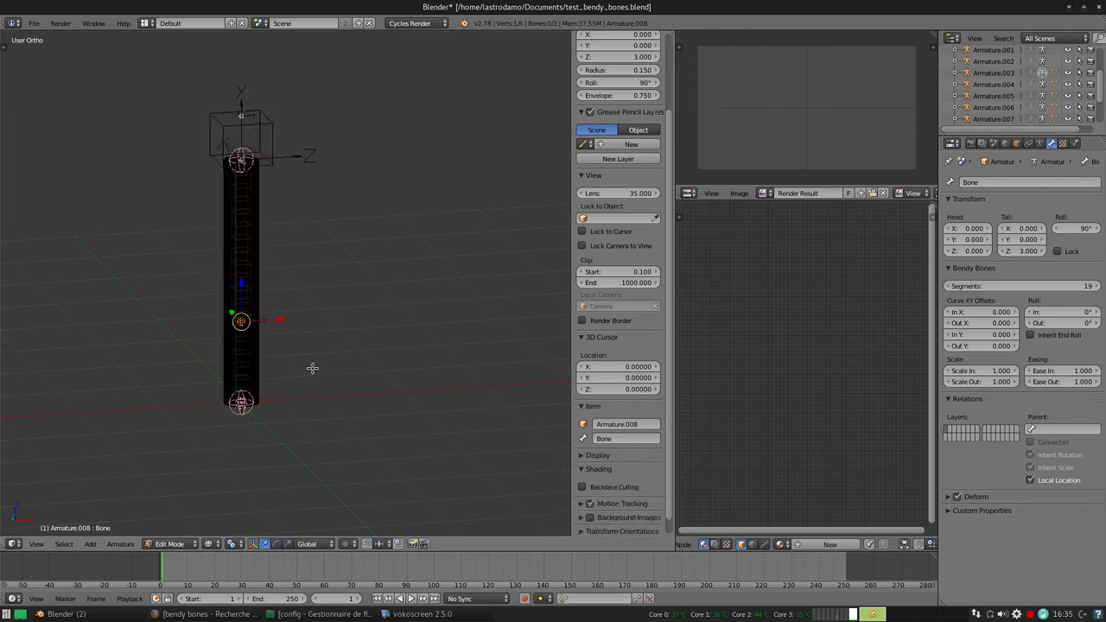
pyautogui.hotkey('shift', 'a')
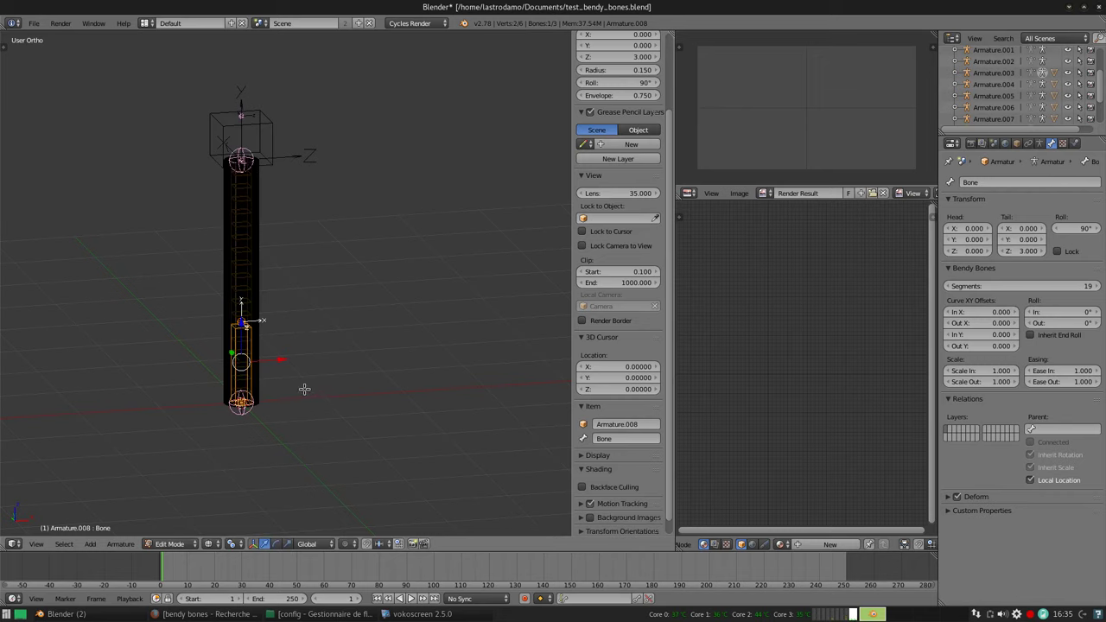
pyautogui.hotkey('ctrl', 'alt', 's')
pyautogui.click(336, 401)
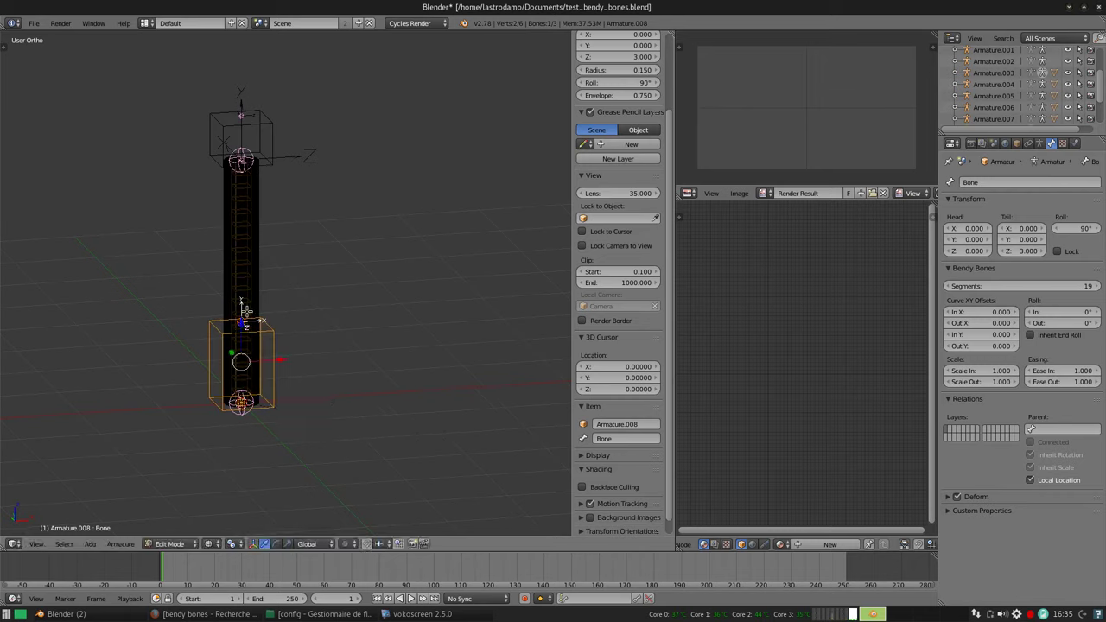
pyautogui.rightClick(246, 311)
# Move the box bone Bone.001 down below the pillar, checking it in front orthographic view
pyautogui.press('z')
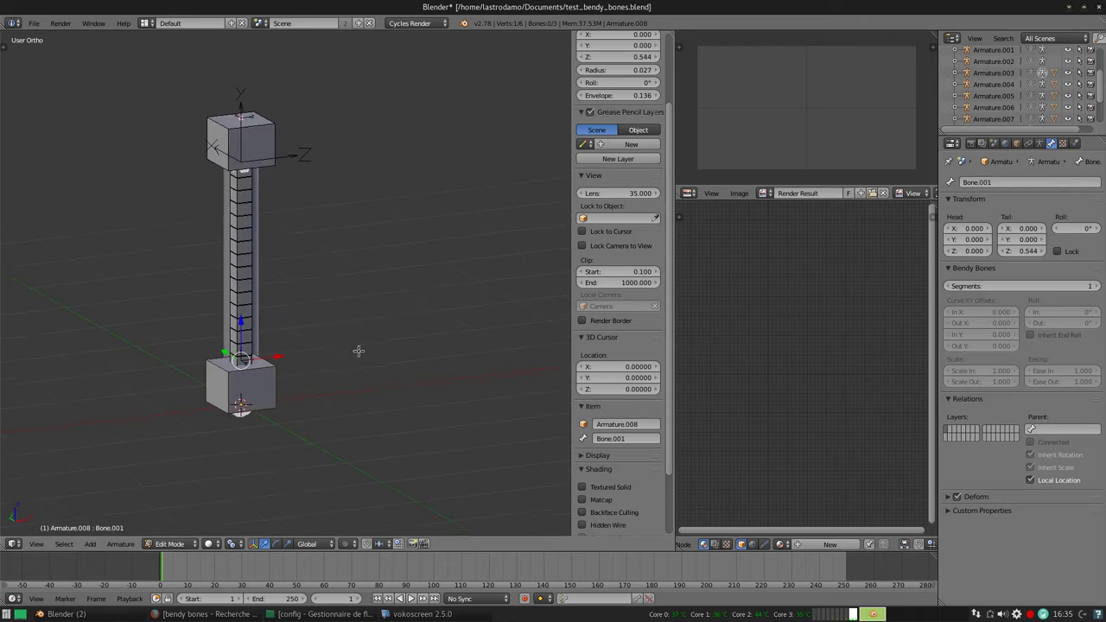
pyautogui.press('KP_Decimal')
pyautogui.rightClick(284, 303)
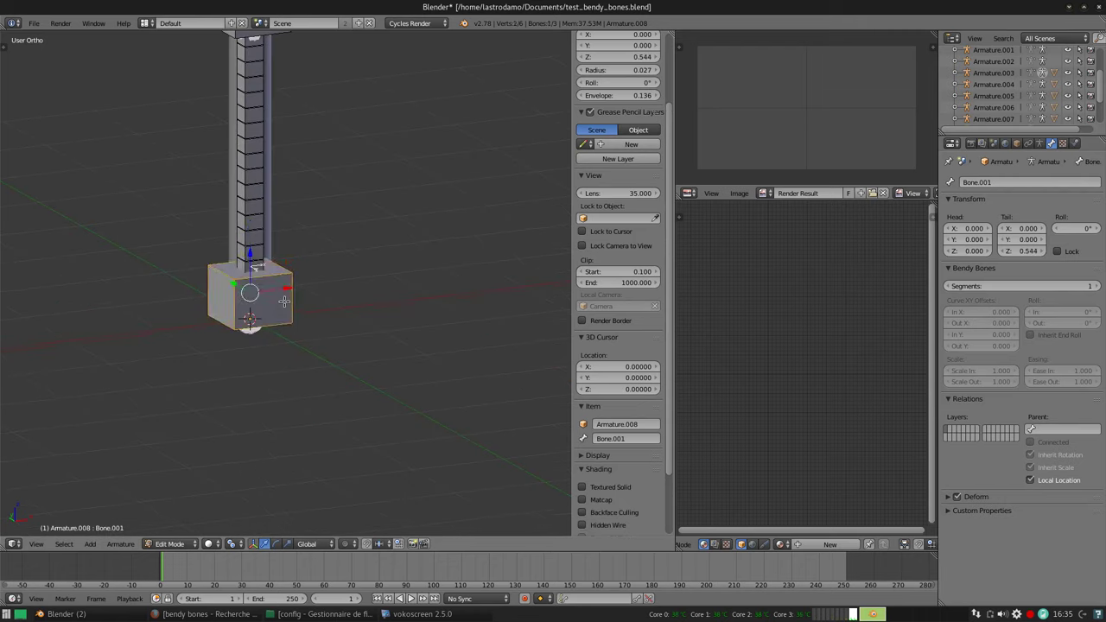
pyautogui.press('g')
pyautogui.click(288, 364)
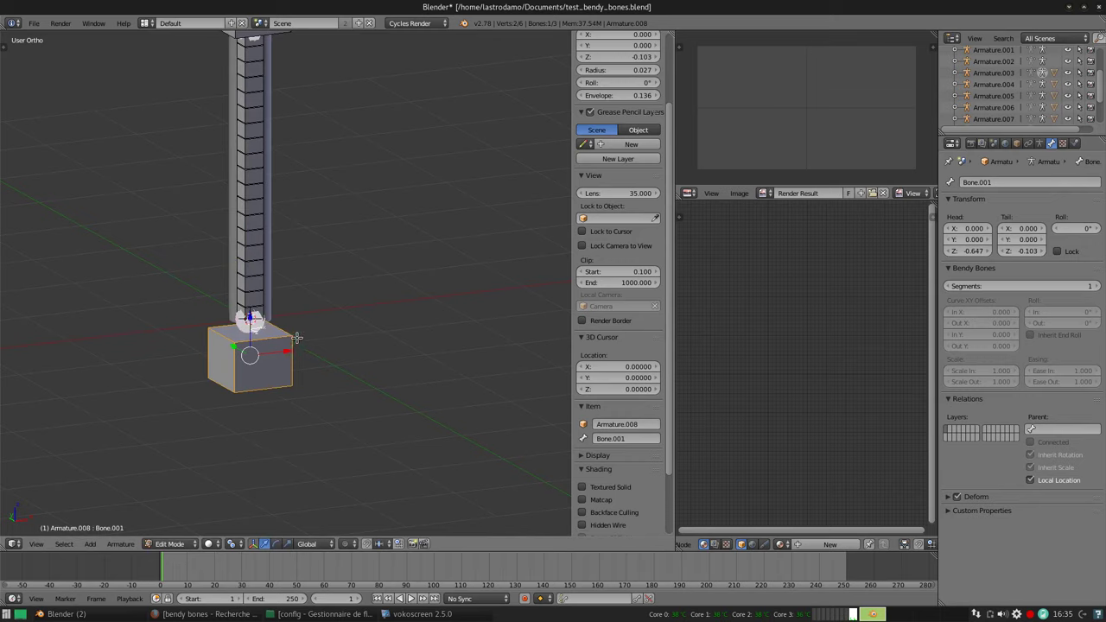
pyautogui.press('KP_1')
pyautogui.press('z')
pyautogui.press('g')
pyautogui.click(265, 341)
# Parent Bone to Bone.001 as Connected and toggle into Pose Mode to check it
pyautogui.rightClick(276, 253)
pyautogui.keyDown('shift'); pyautogui.rightClick(298, 337); pyautogui.keyUp('shift')
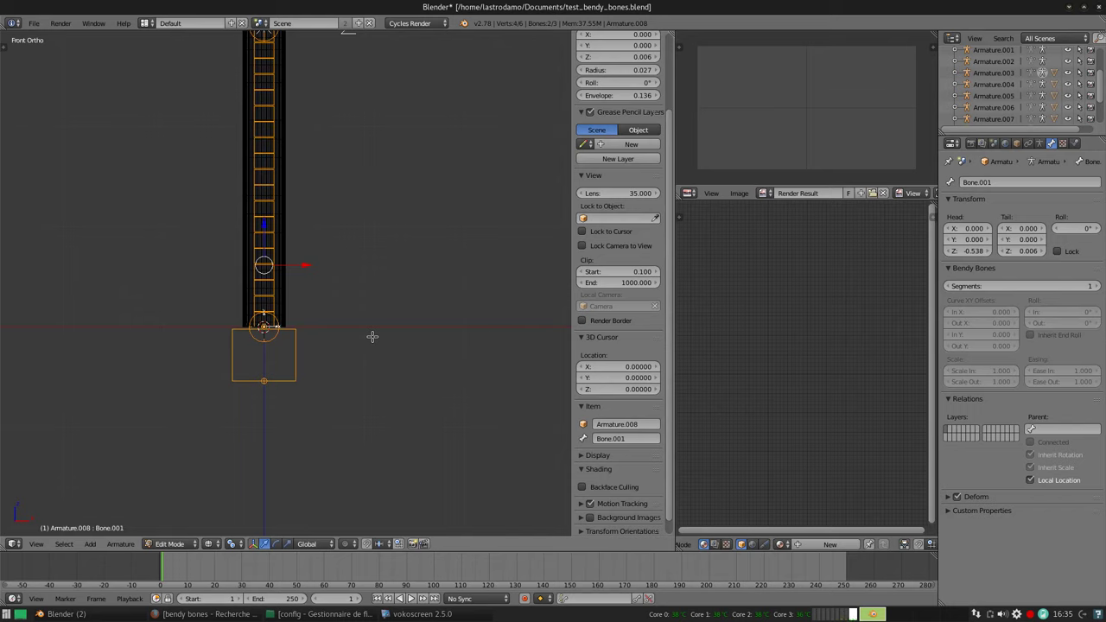
pyautogui.hotkey('ctrl', 'p')
pyautogui.click(373, 337)
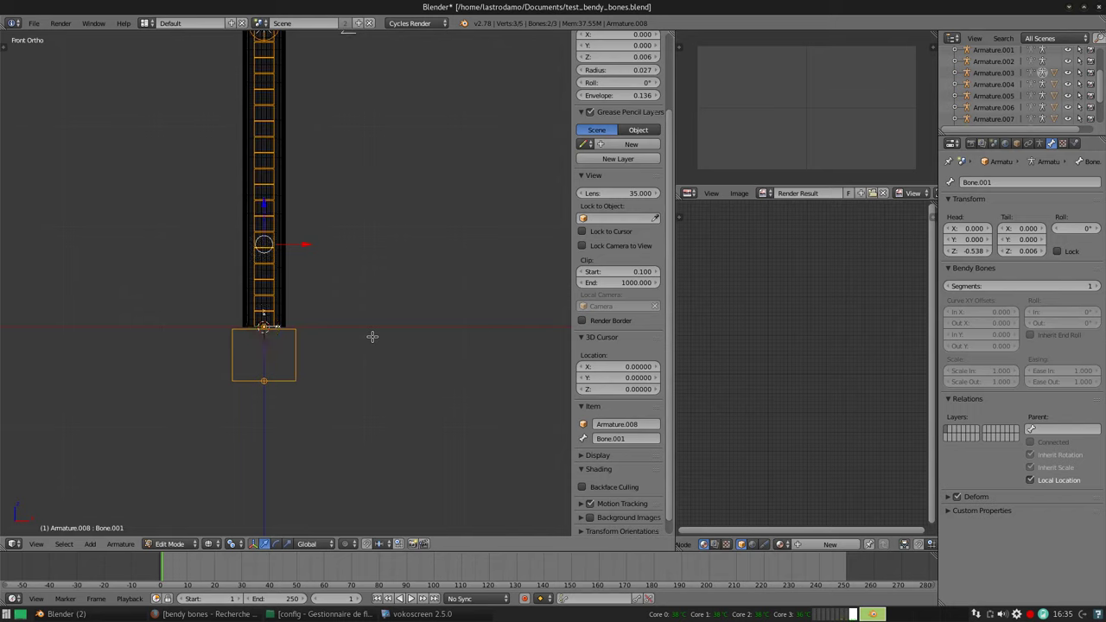
pyautogui.hotkey('ctrl', 'Tab')
pyautogui.press('Tab')
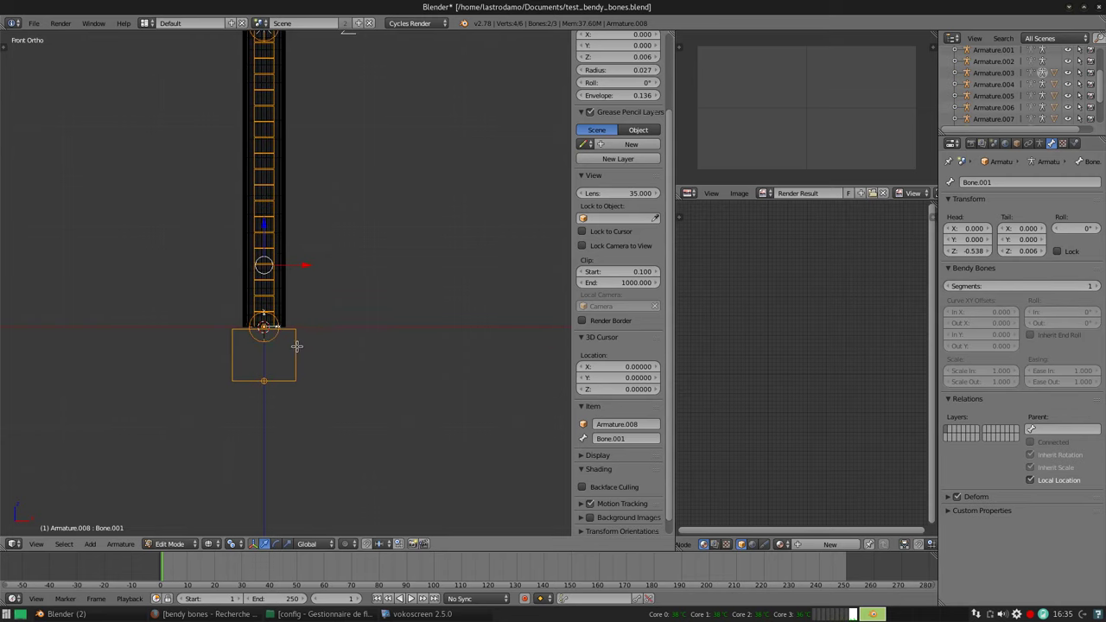
# Select Bone.001's tail end and snap it into place at the base of the chain
pyautogui.scroll(4, 277, 372)
pyautogui.rightClick(243, 356)
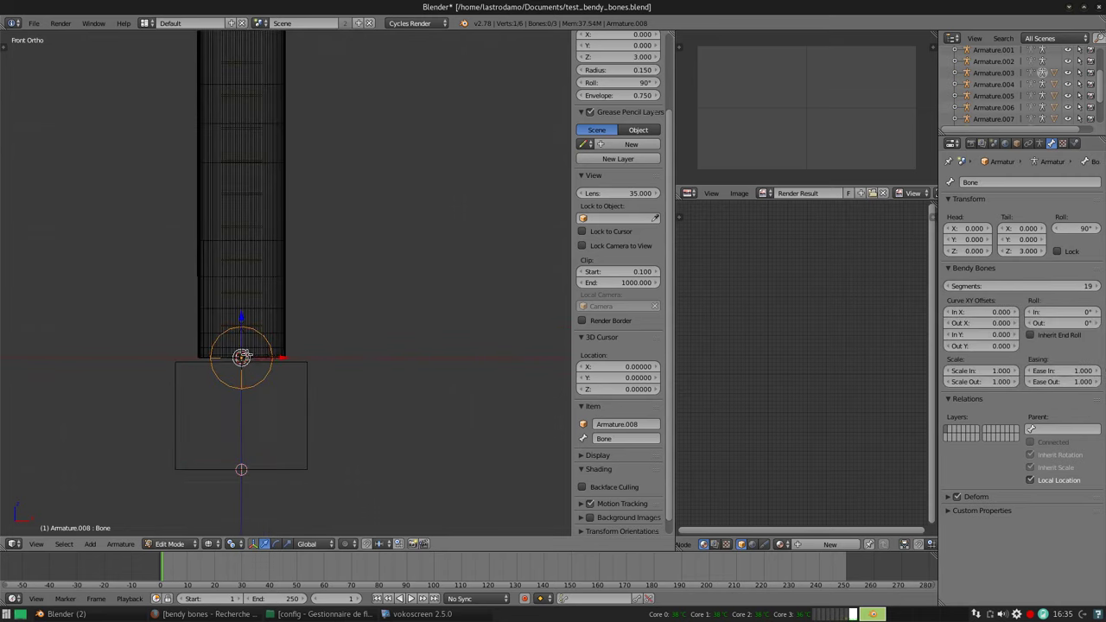
pyautogui.rightClick(241, 356)
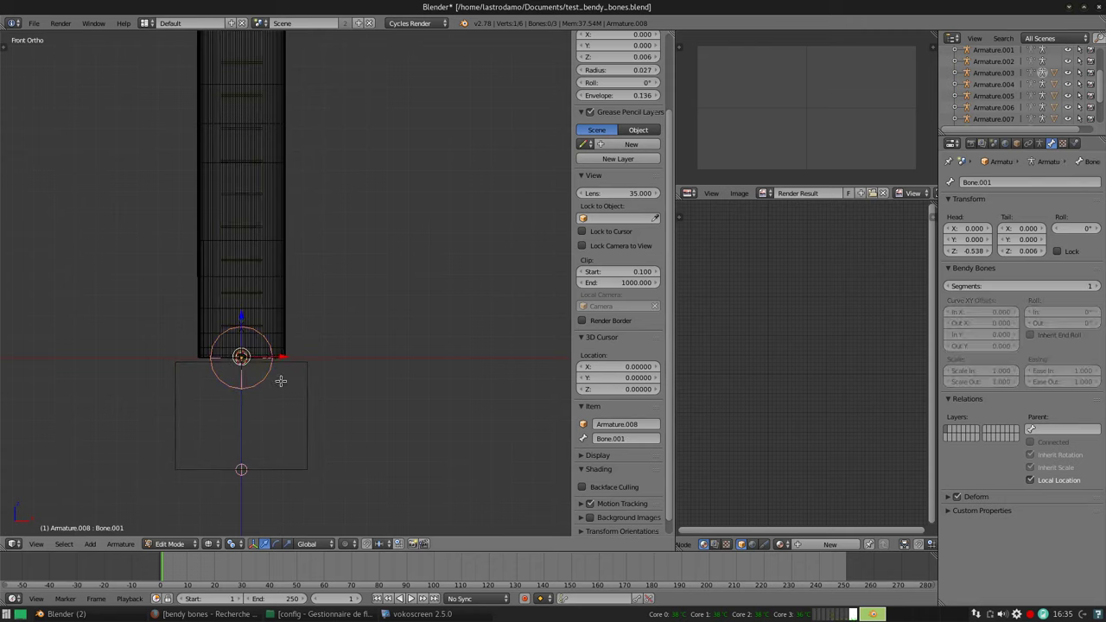
pyautogui.keyDown('alt'); pyautogui.rightClick(286, 381); pyautogui.keyUp('alt')
pyautogui.click(312, 370)
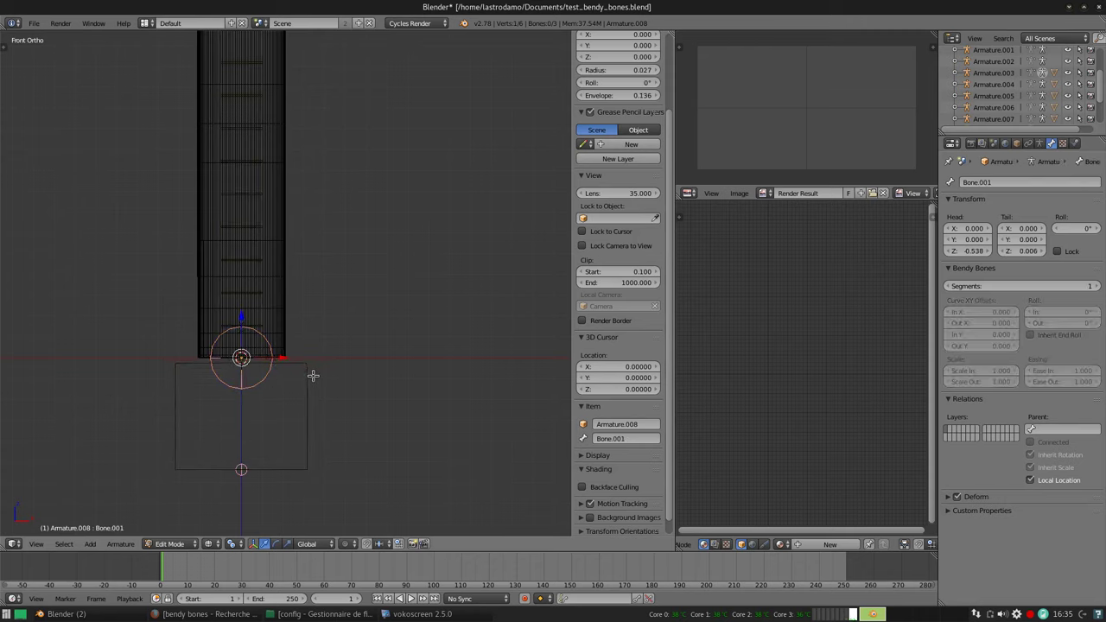
pyautogui.rightClick(310, 375)
pyautogui.moveTo(305, 377)
pyautogui.mouseDown(button='middle')
pyautogui.moveTo(335, 401)
pyautogui.moveTo(211, 388)
pyautogui.mouseUp(button='middle')
pyautogui.rightClick(211, 387)
pyautogui.press('g')
pyautogui.rightClick(212, 389)
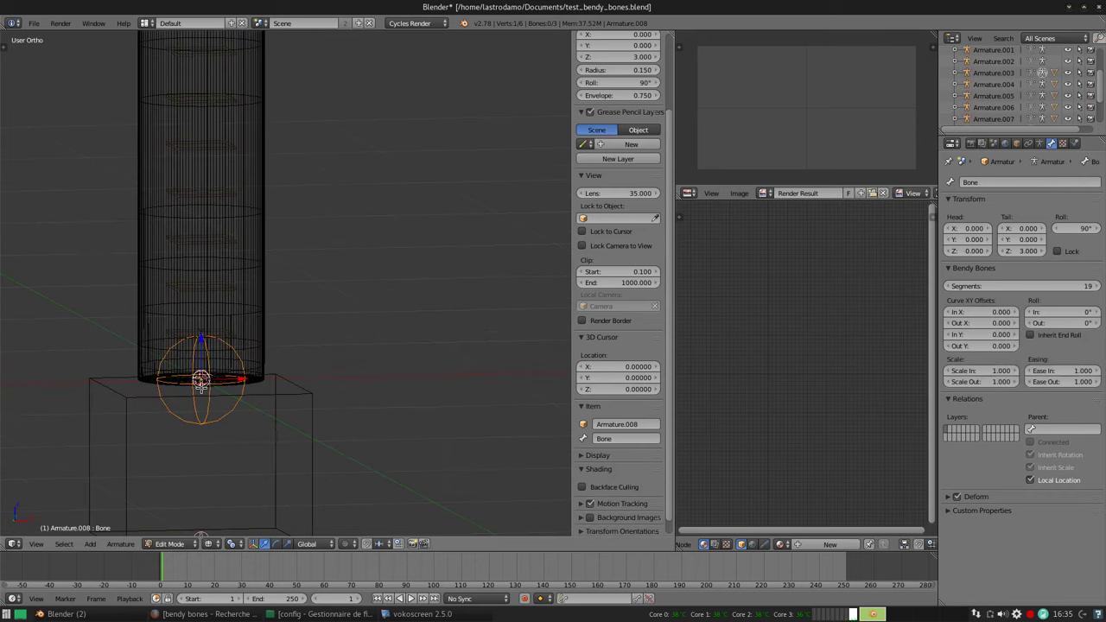
pyautogui.hotkey('shift', 's')
pyautogui.click(223, 390)
# Reselect Bone then Bone.001 and parent them again with a Connected relationship
pyautogui.press('z')
pyautogui.moveTo(284, 373); pyautogui.dragTo(277, 311, button='middle')
pyautogui.rightClick(268, 311)
pyautogui.press('z')
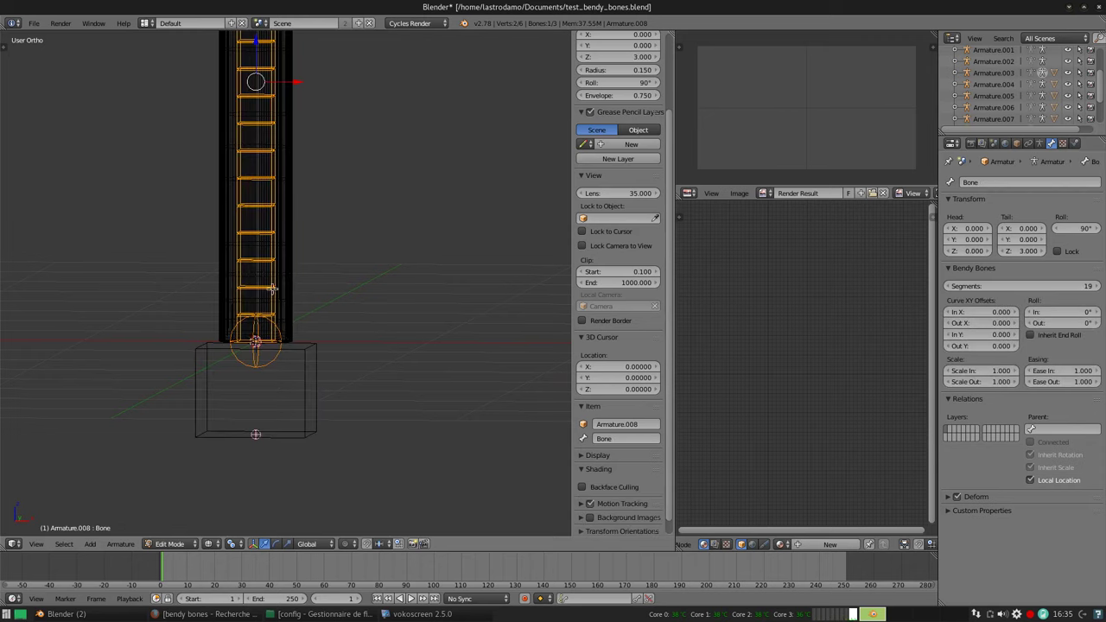
pyautogui.rightClick(325, 346)
pyautogui.hotkey('ctrl', 'p')
pyautogui.click(329, 347)
pyautogui.press('z')
pyautogui.moveTo(377, 296)
pyautogui.mouseDown(button='middle')
pyautogui.moveTo(415, 321)
pyautogui.moveTo(425, 314)
pyautogui.mouseUp(button='middle')
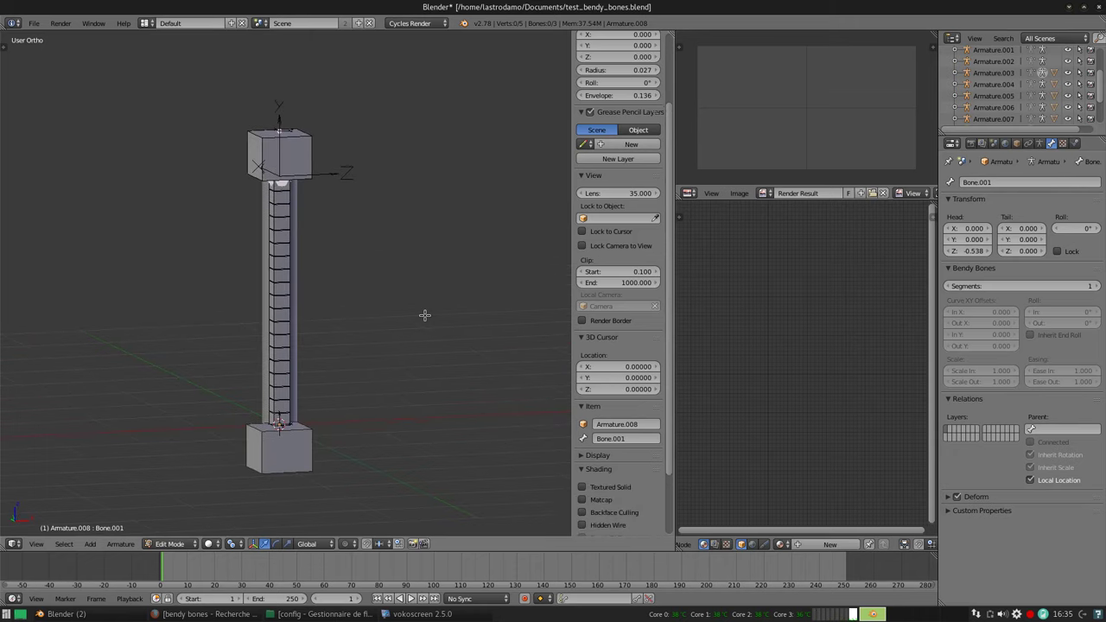
# Test-move the lower box bone and Ctrl_Tail, cancel both, then select Bone and enter Pose Mode
pyautogui.keyDown('shift'); pyautogui.scroll(-3, 465, 284); pyautogui.keyUp('shift')
pyautogui.rightClick(293, 399)
pyautogui.press('g')
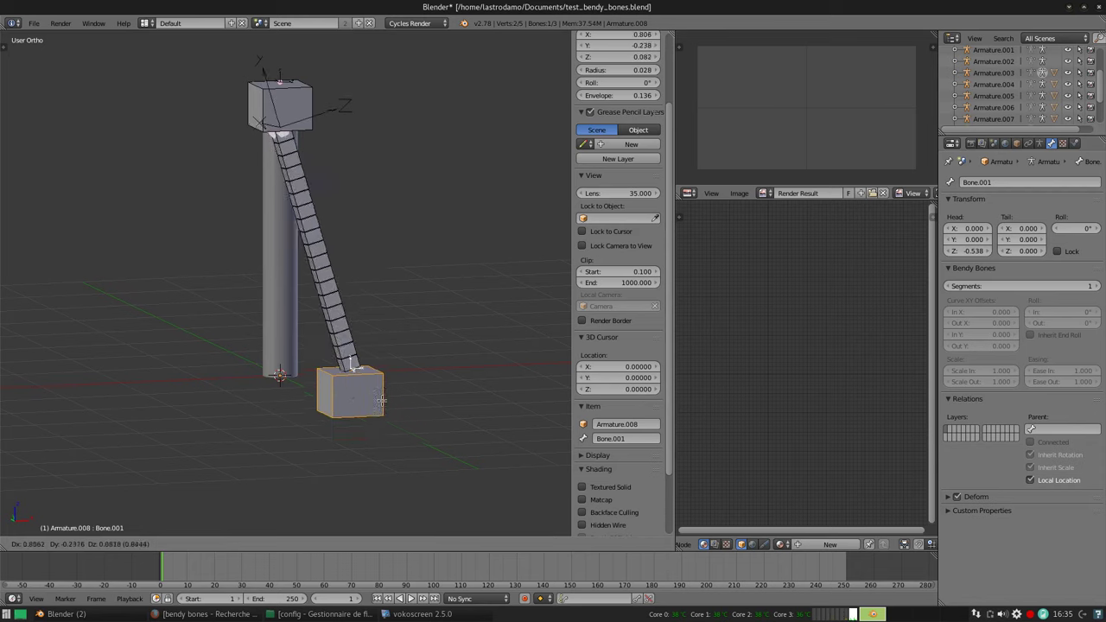
pyautogui.press('Escape')
pyautogui.rightClick(279, 105)
pyautogui.press('g')
pyautogui.press('Escape')
pyautogui.rightClick(285, 353)
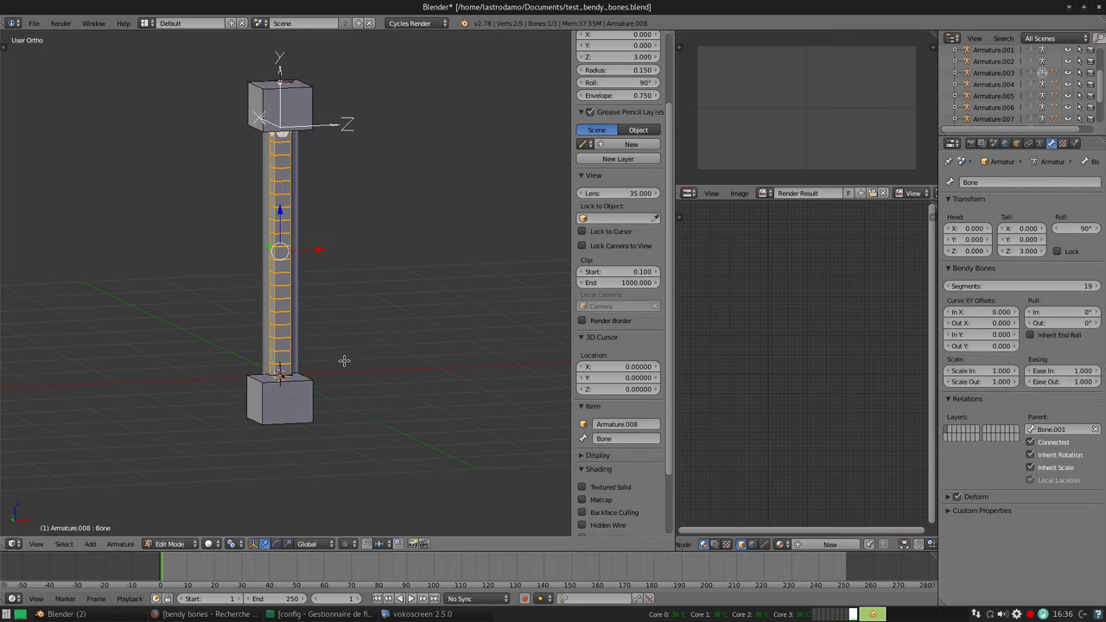
pyautogui.rightClick(291, 413)
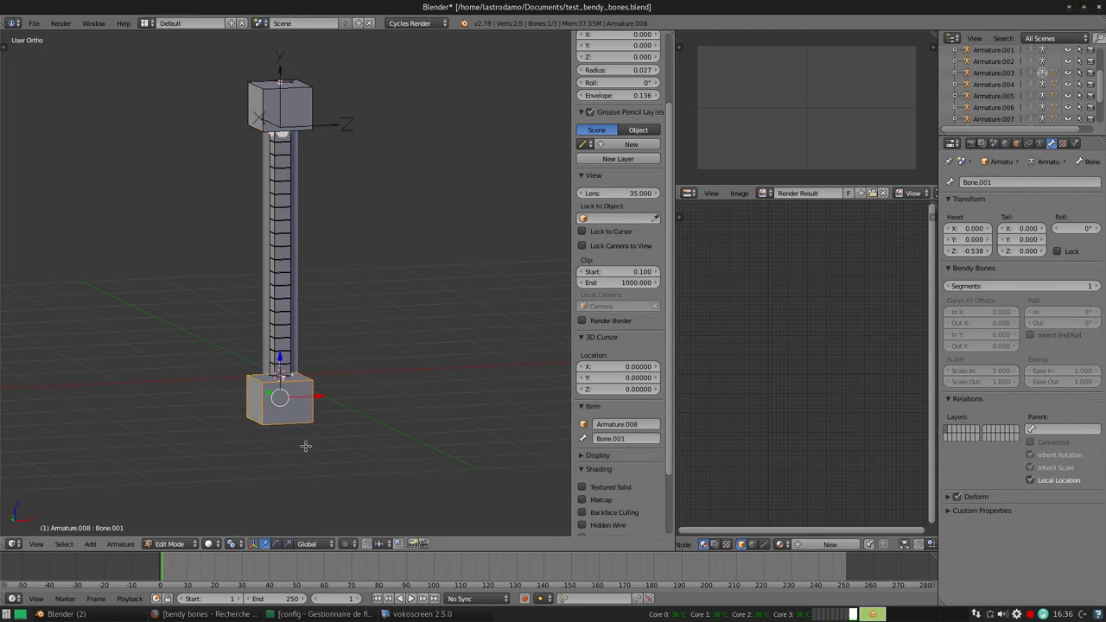
pyautogui.rightClick(285, 350)
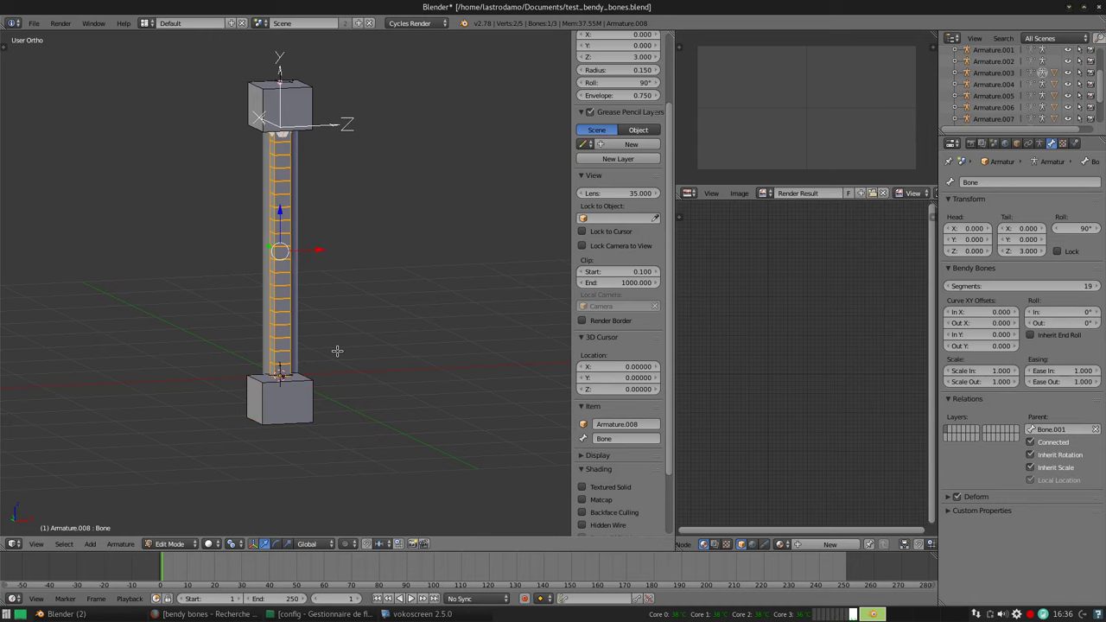
pyautogui.press('Tab')
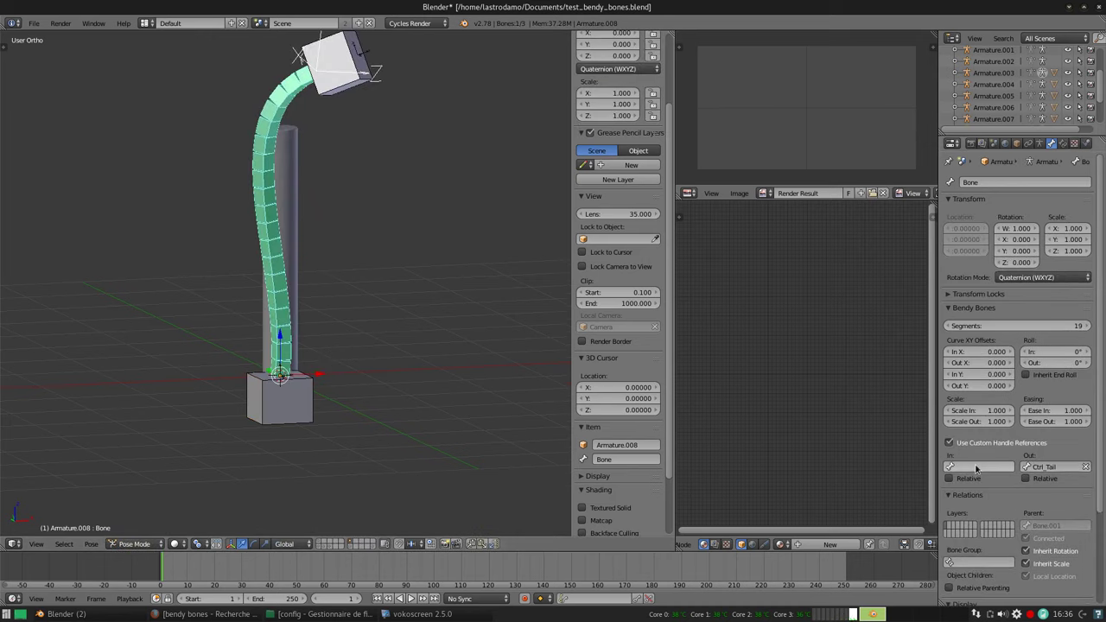
# Rename the lower box bone Bone.001 to Ctrl_Base
pyautogui.rightClick(305, 397)
pyautogui.click(641, 459)
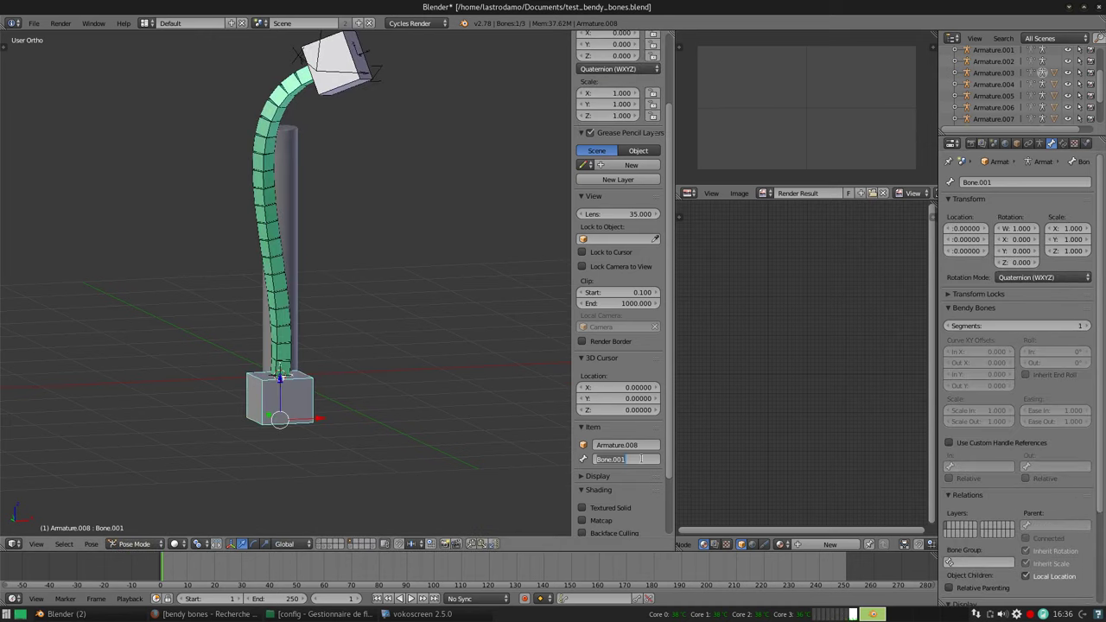
pyautogui.write('Ctr')
pyautogui.write('e')
pyautogui.press('Return')
# Set Ctrl_Base as the bendy Bone's Custom Handle In
pyautogui.rightClick(269, 344)
pyautogui.click(971, 466)
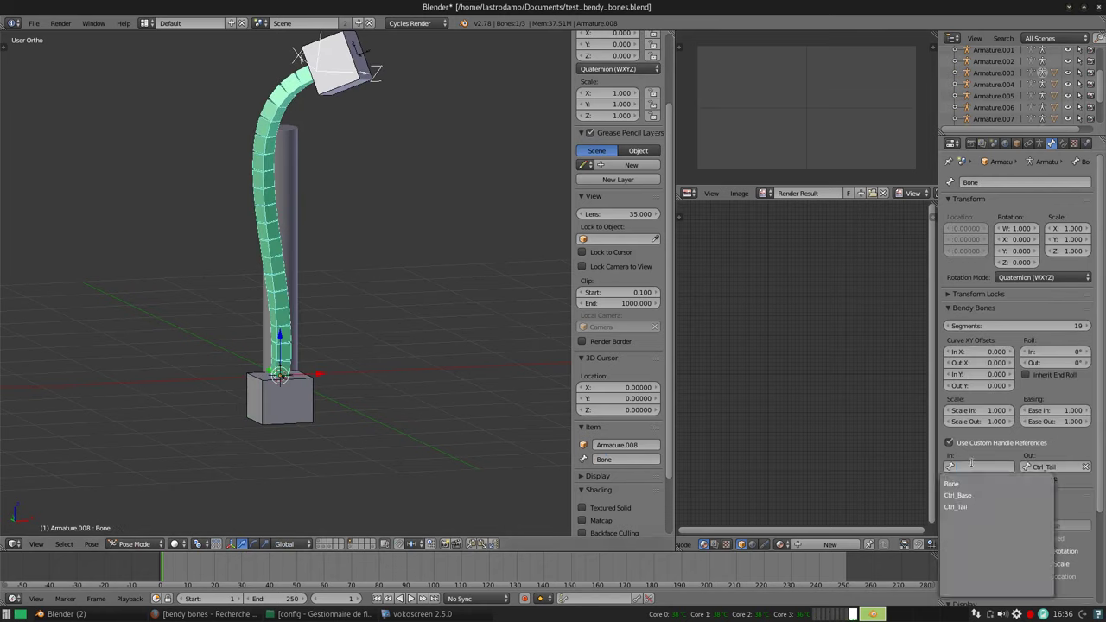
pyautogui.write('Ctrl')
pyautogui.click(957, 484)
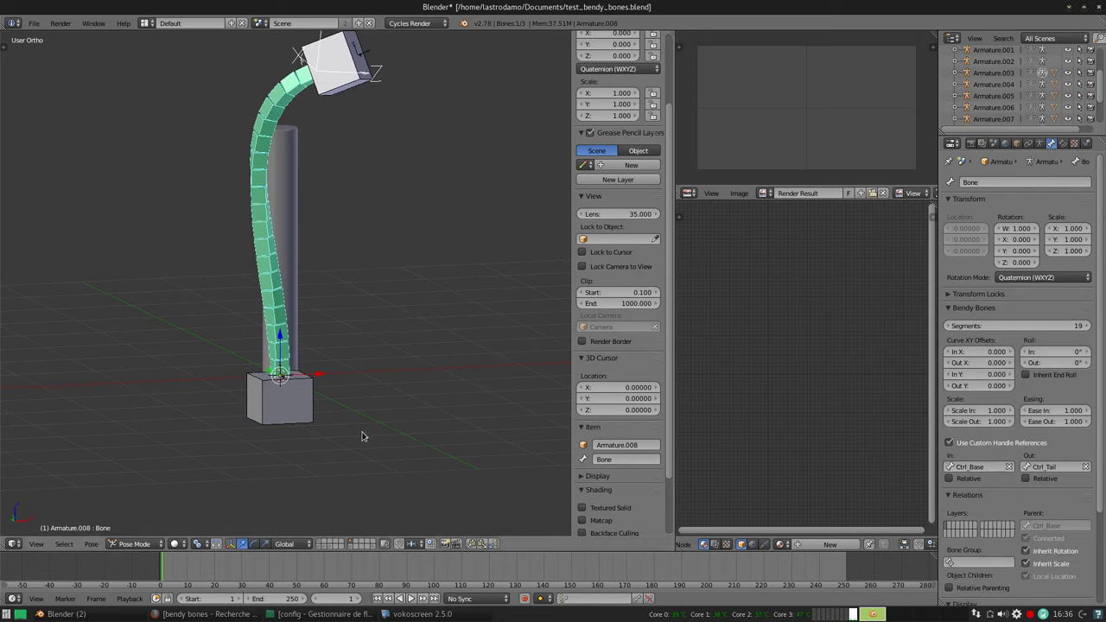
pyautogui.rightClick(314, 417)
pyautogui.press('g')
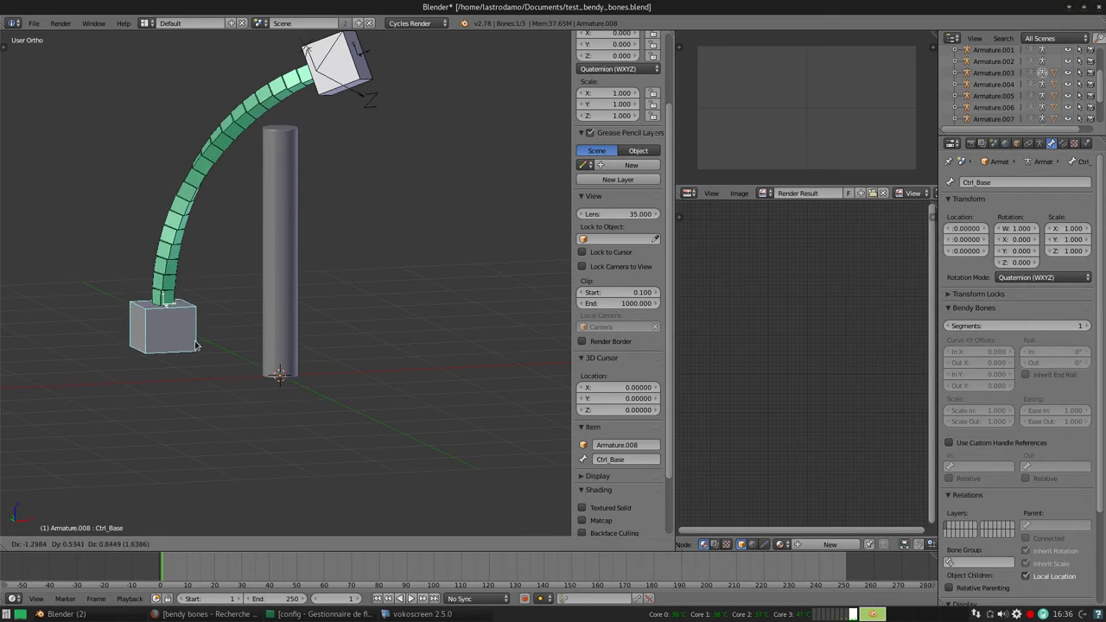
# Move Ctrl_Base left to X -2.33363 and rotate it (W 0.750) so the chain arcs between both boxes
pyautogui.click(257, 349)
pyautogui.press('g')
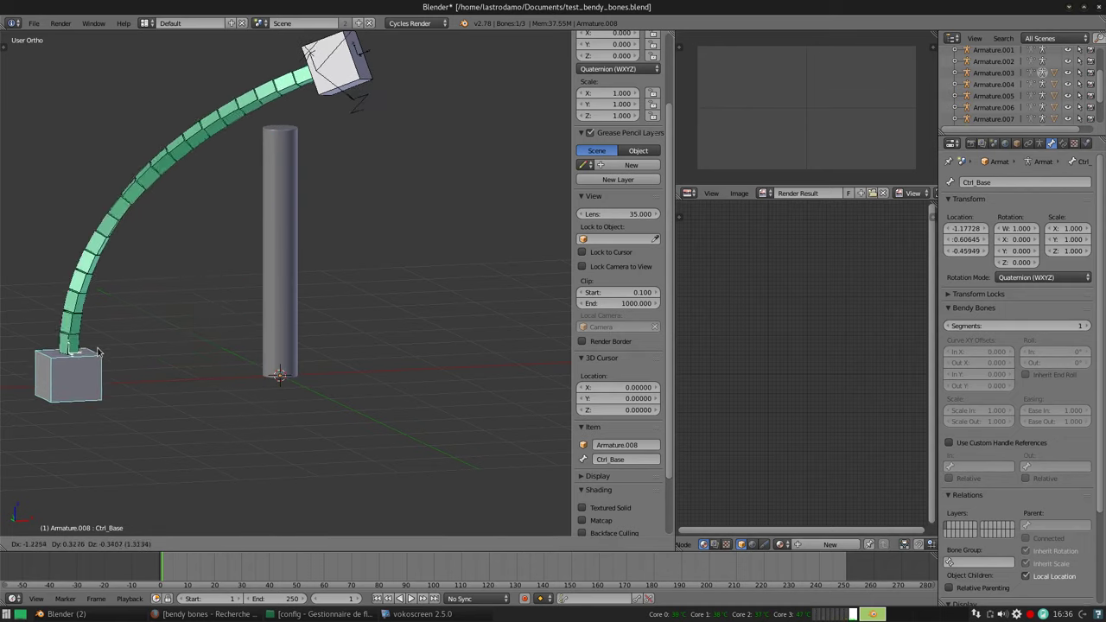
pyautogui.click(244, 296)
pyautogui.press('r')
pyautogui.press('r')
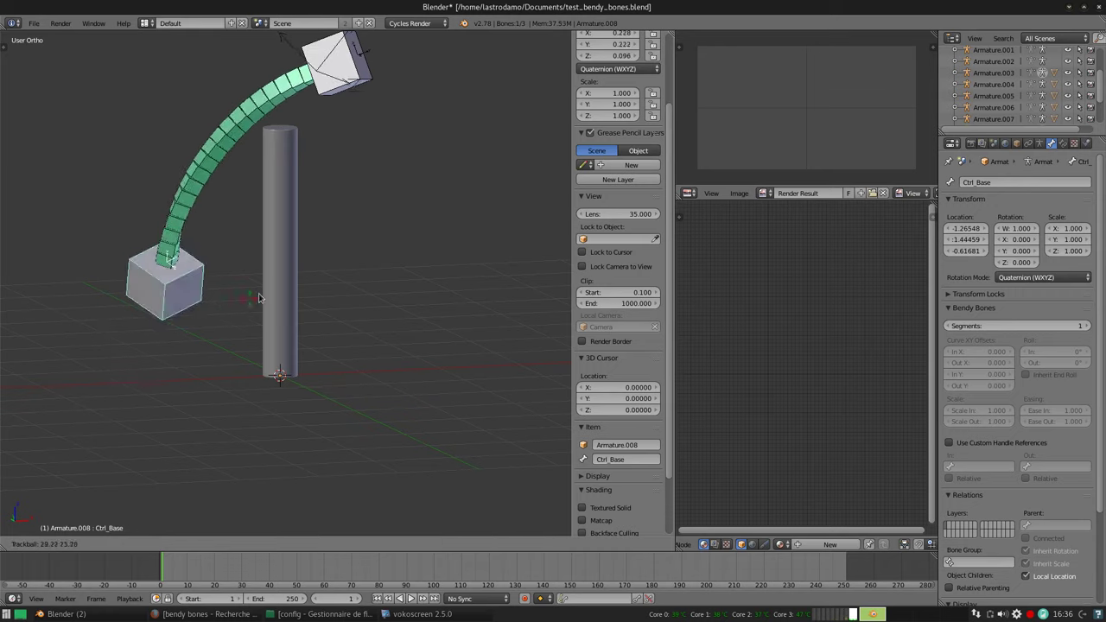
pyautogui.click(300, 270)
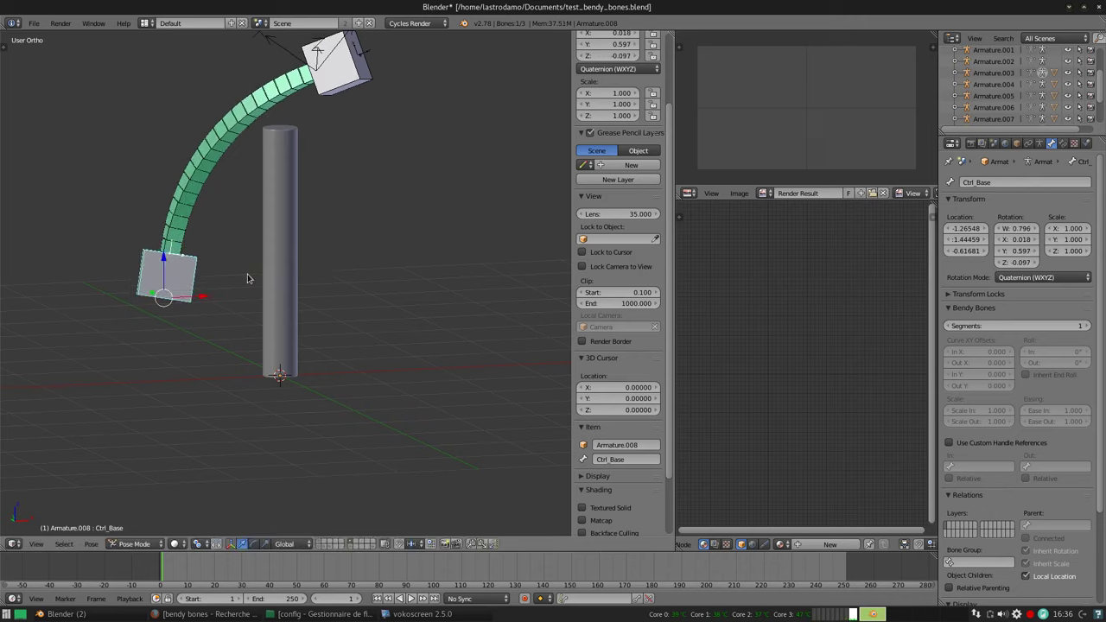
pyautogui.press('g')
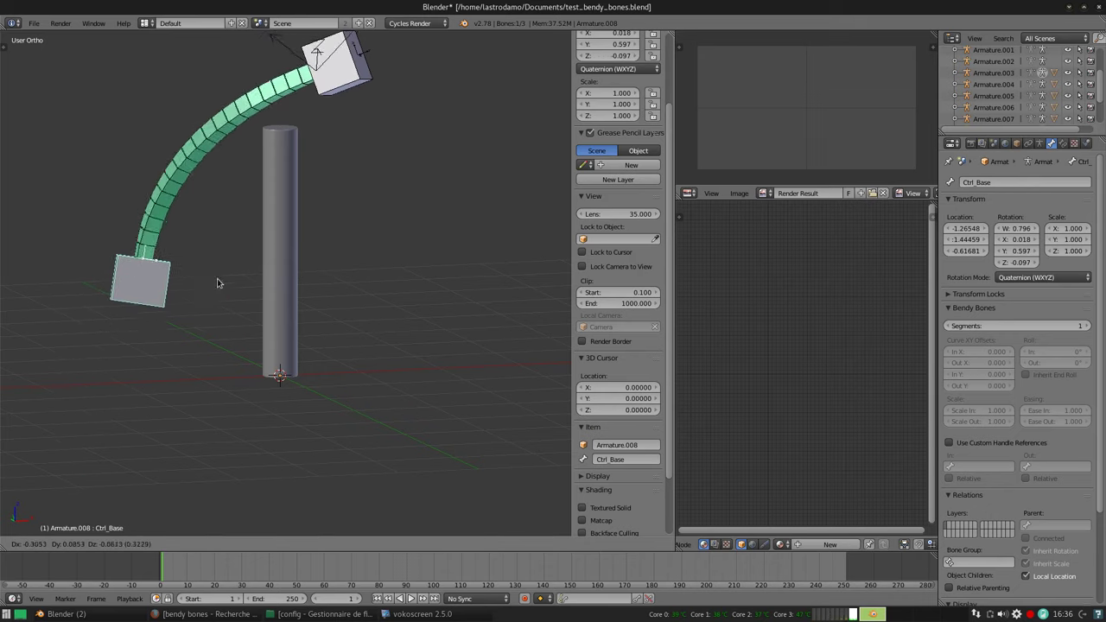
pyautogui.click(165, 272)
pyautogui.press('g')
pyautogui.click(205, 343)
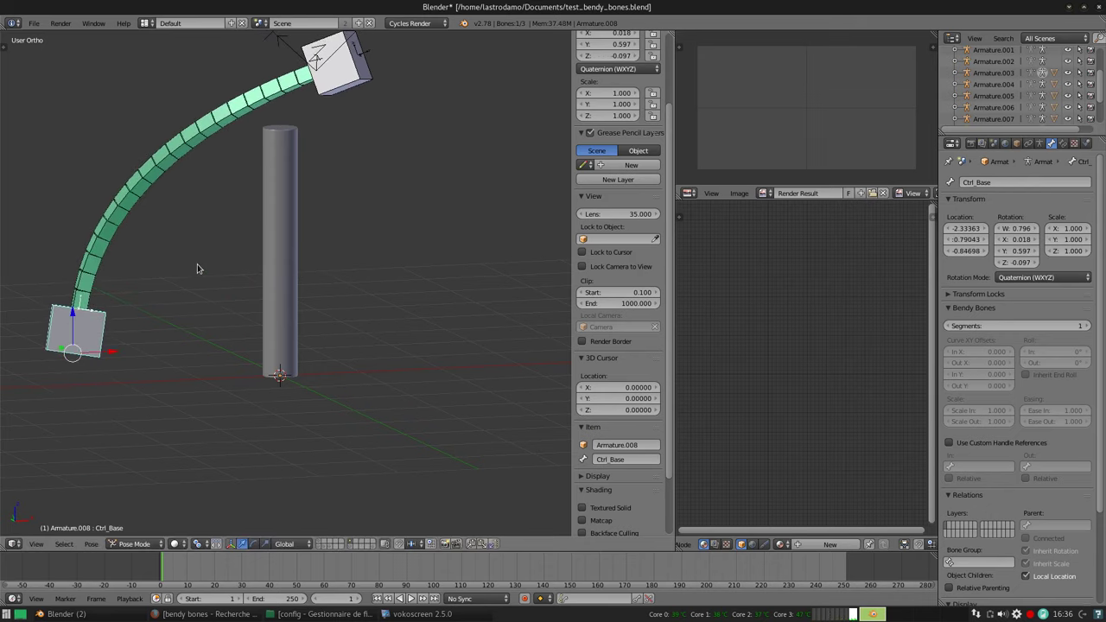
pyautogui.press('r')
pyautogui.click(204, 292)
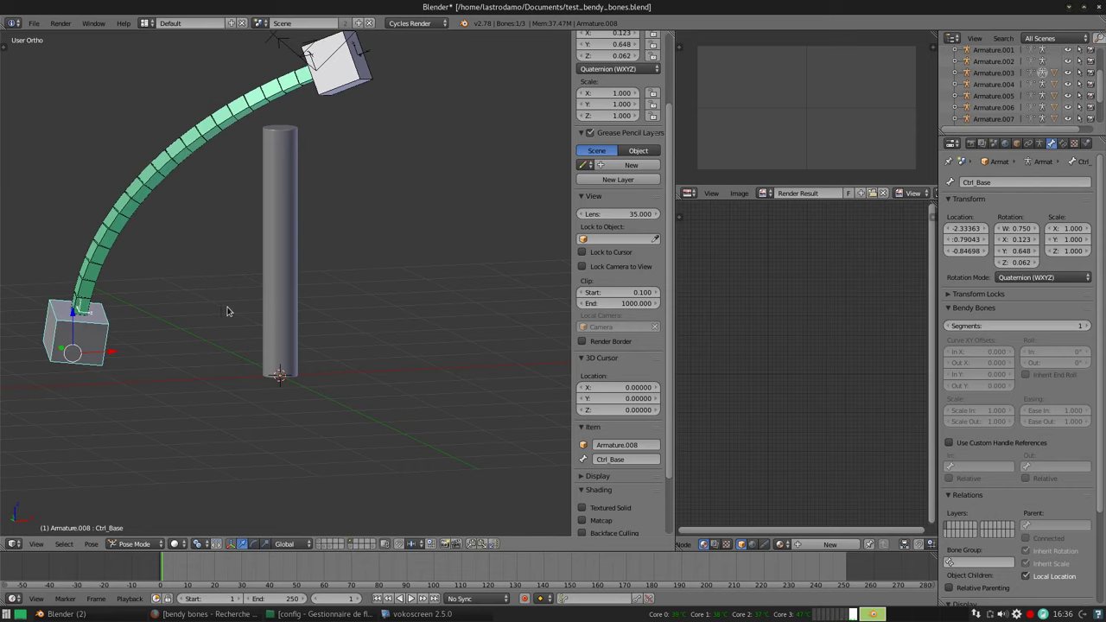
# Select all bones and clear their posed rotation and location
pyautogui.press('a')
pyautogui.press('a')
pyautogui.hotkey('alt', 'r')
pyautogui.hotkey('alt', 'g')
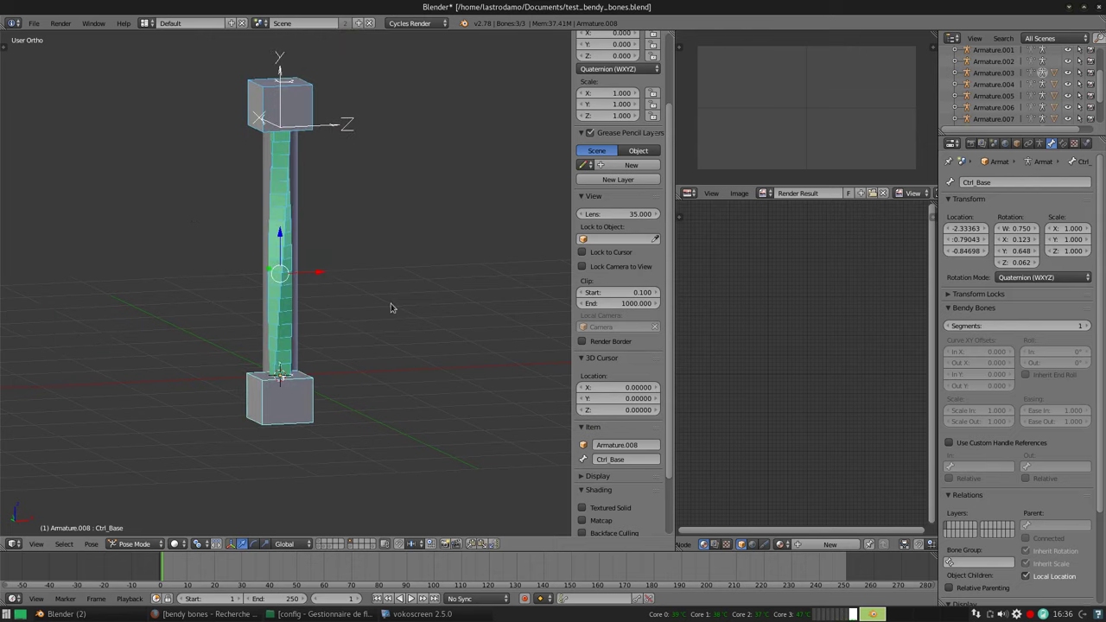
# In Edit Mode, change the bendy bone's roll from 90° to 0°
pyautogui.press('Tab')
pyautogui.rightClick(313, 105)
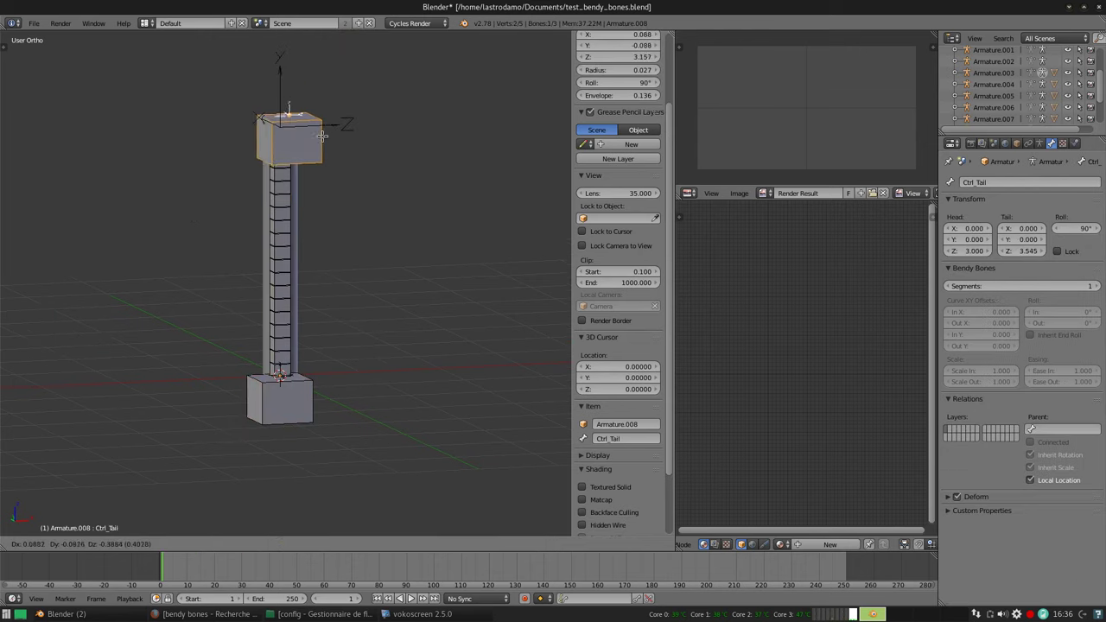
pyautogui.keyDown('shift'); pyautogui.rightClick(286, 209); pyautogui.keyUp('shift')
pyautogui.keyDown('shift'); pyautogui.rightClick(299, 399); pyautogui.keyUp('shift')
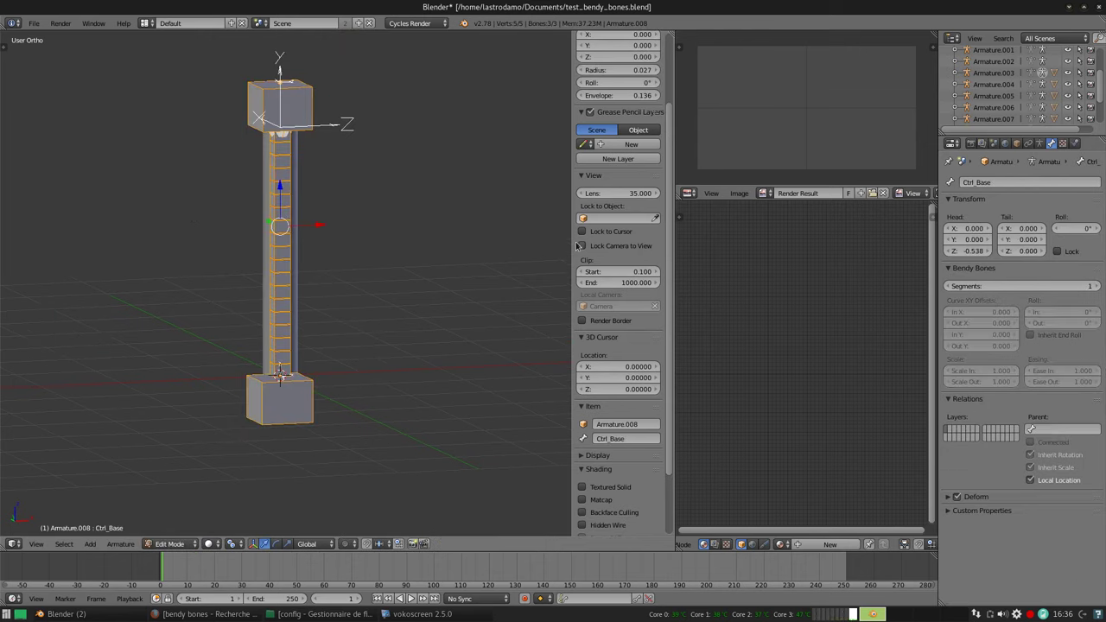
pyautogui.hotkey('ctrl', 'z')
pyautogui.hotkey('ctrl', 'z')
pyautogui.hotkey('ctrl', 'shift', 'z')
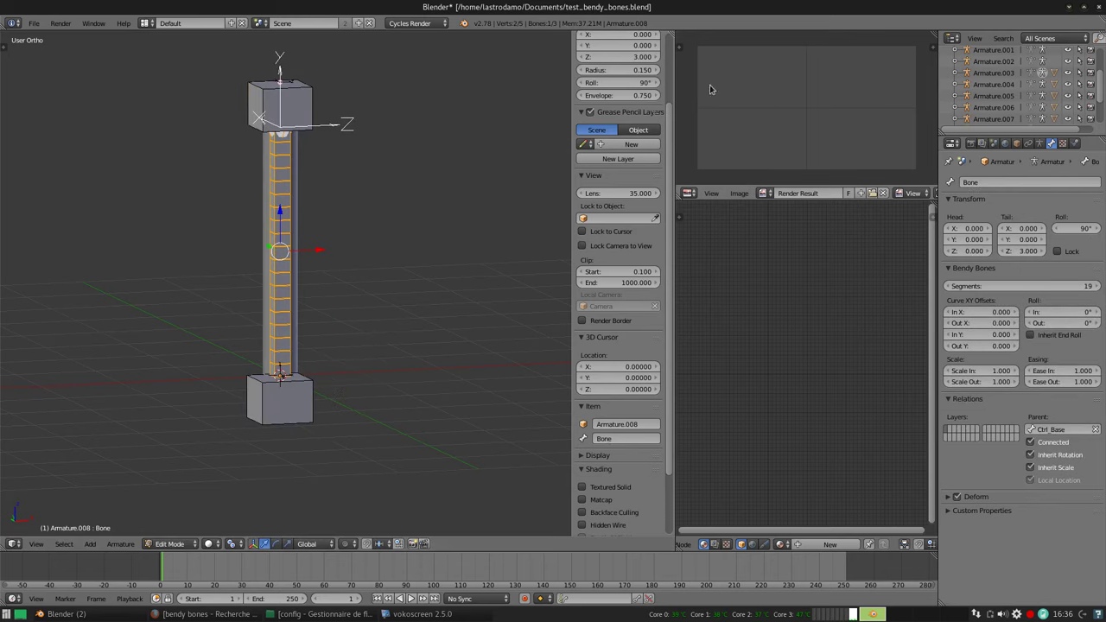
pyautogui.click(632, 83)
pyautogui.write('0')
pyautogui.press('Return')
# Check Ctrl_Tail's roll, then return to Pose Mode with Ctrl_Tail selected
pyautogui.hotkey('ctrl', 'Tab')
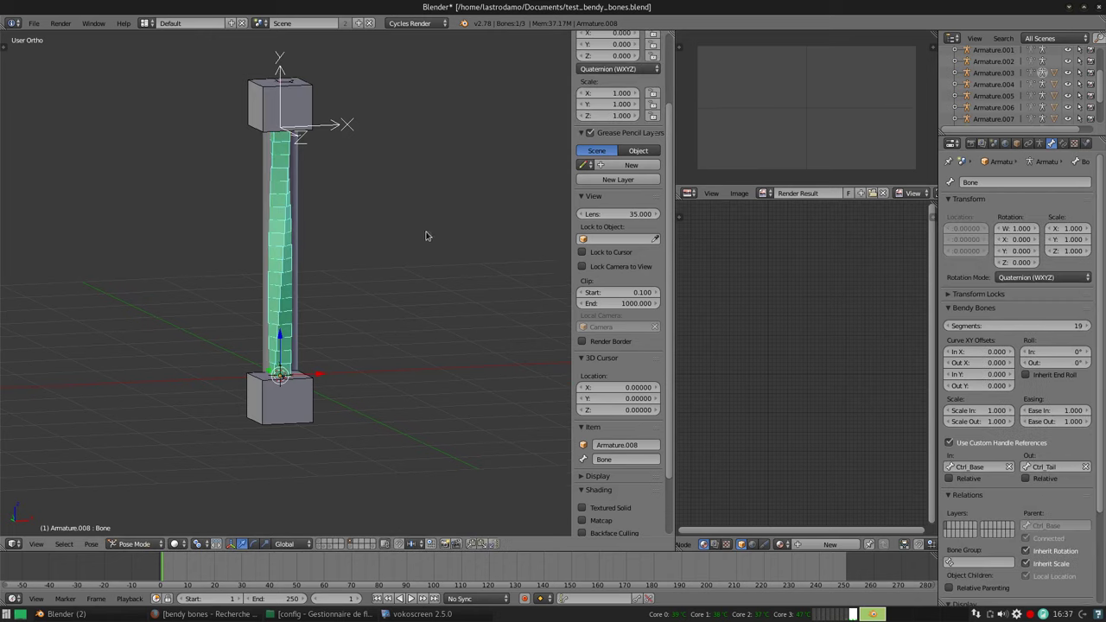
pyautogui.press('Tab')
pyautogui.rightClick(308, 128)
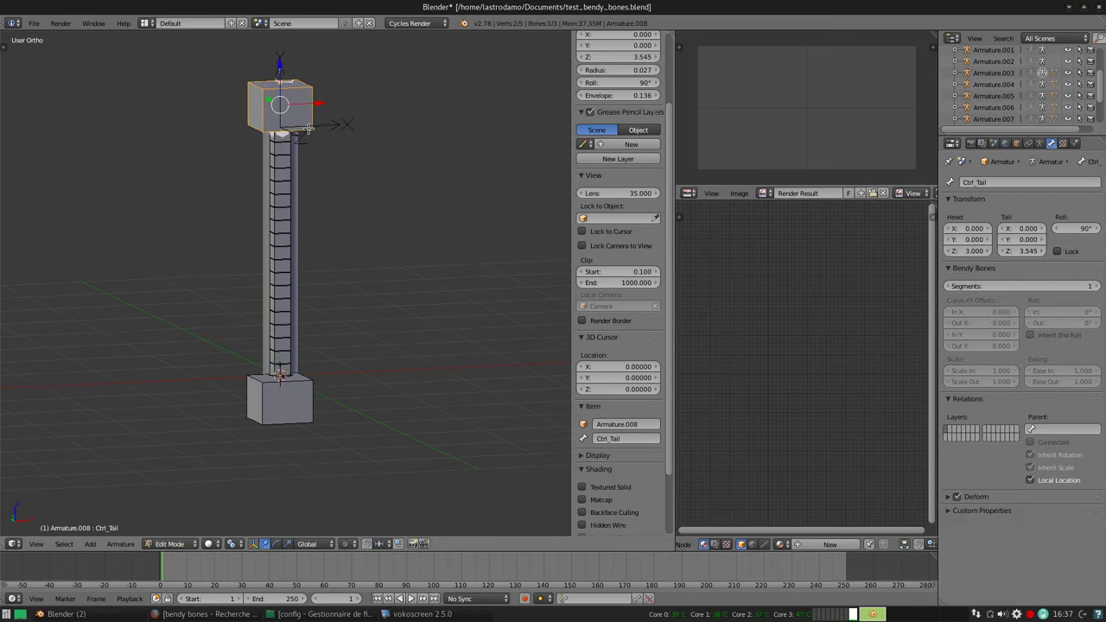
pyautogui.click(639, 82)
pyautogui.press('Return')
pyautogui.rightClick(307, 403)
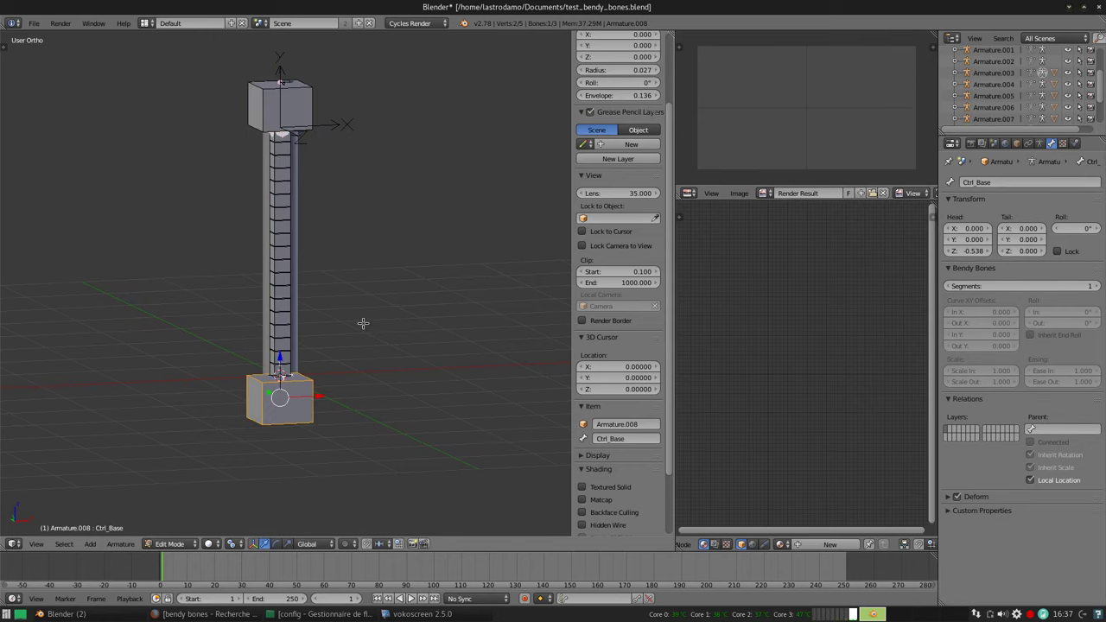
pyautogui.press('Tab')
pyautogui.rightClick(310, 104)
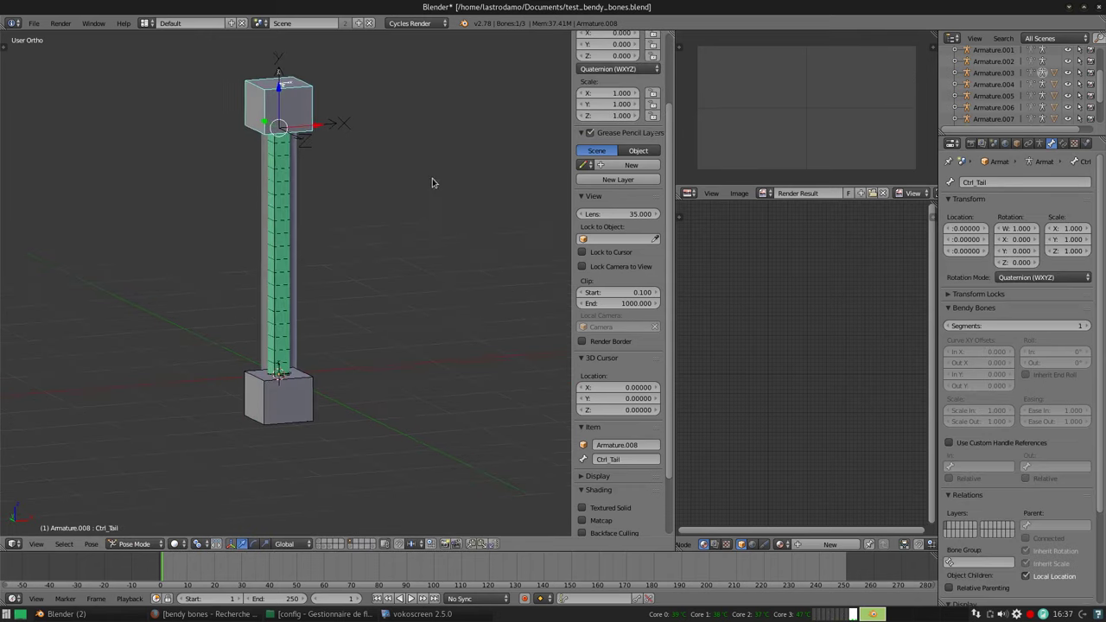
# Tilt the top control bone Ctrl_Tail about the X axis so the bendy bone curves
pyautogui.keyDown('shift'); pyautogui.moveTo(432, 183); pyautogui.dragTo(383, 211, button='middle'); pyautogui.keyUp('shift')
pyautogui.rightClick(259, 235)
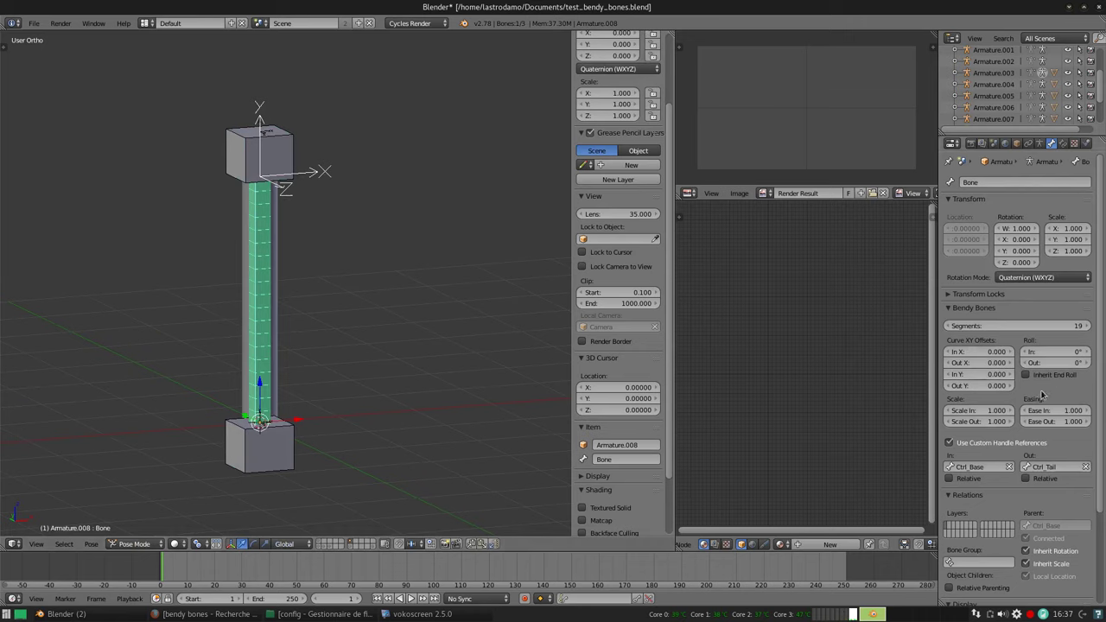
pyautogui.moveTo(457, 308)
pyautogui.mouseDown(button='middle')
pyautogui.moveTo(321, 272)
pyautogui.moveTo(375, 237)
pyautogui.mouseUp(button='middle')
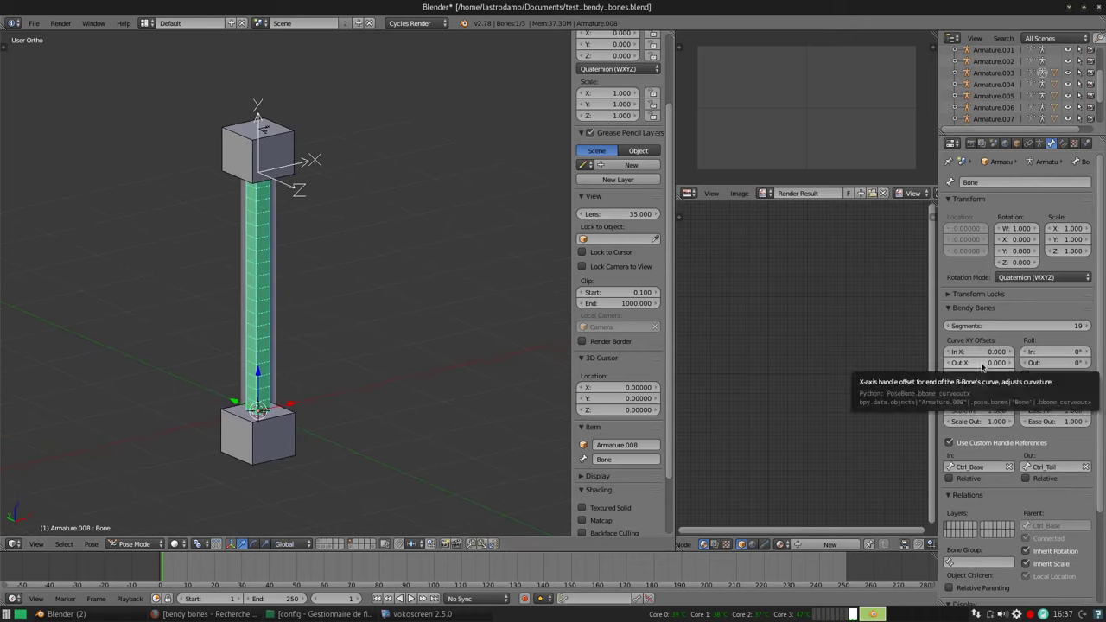
pyautogui.rightClick(285, 166)
pyautogui.press('r')
pyautogui.press('x')
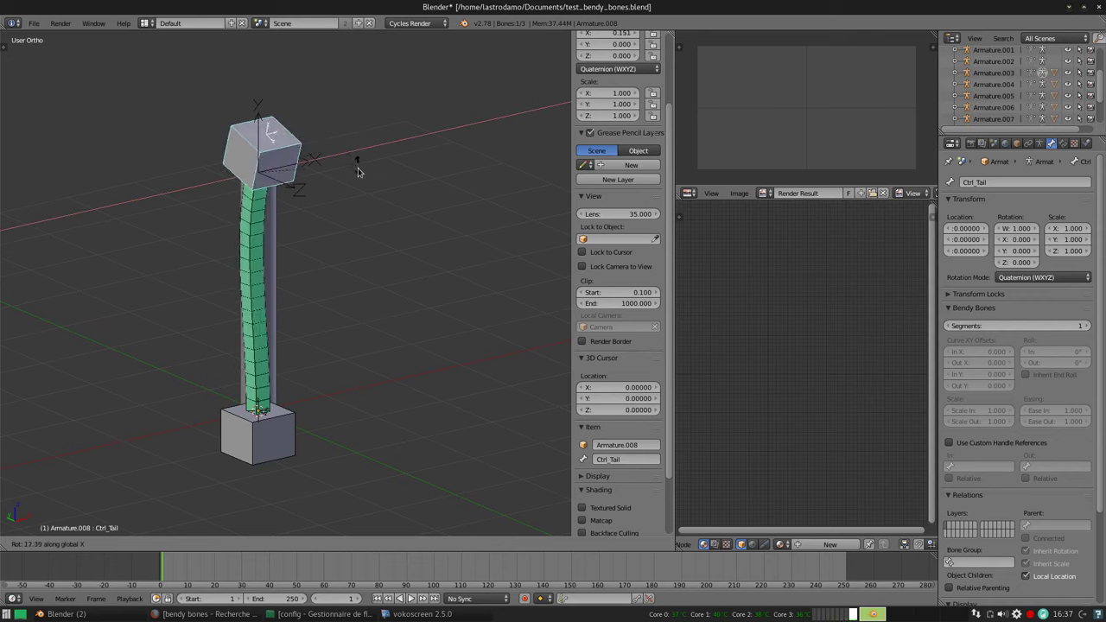
pyautogui.click(361, 236)
# Rotate the bendy bone slightly and compare its selection with Ctrl_Tail
pyautogui.rightClick(242, 240)
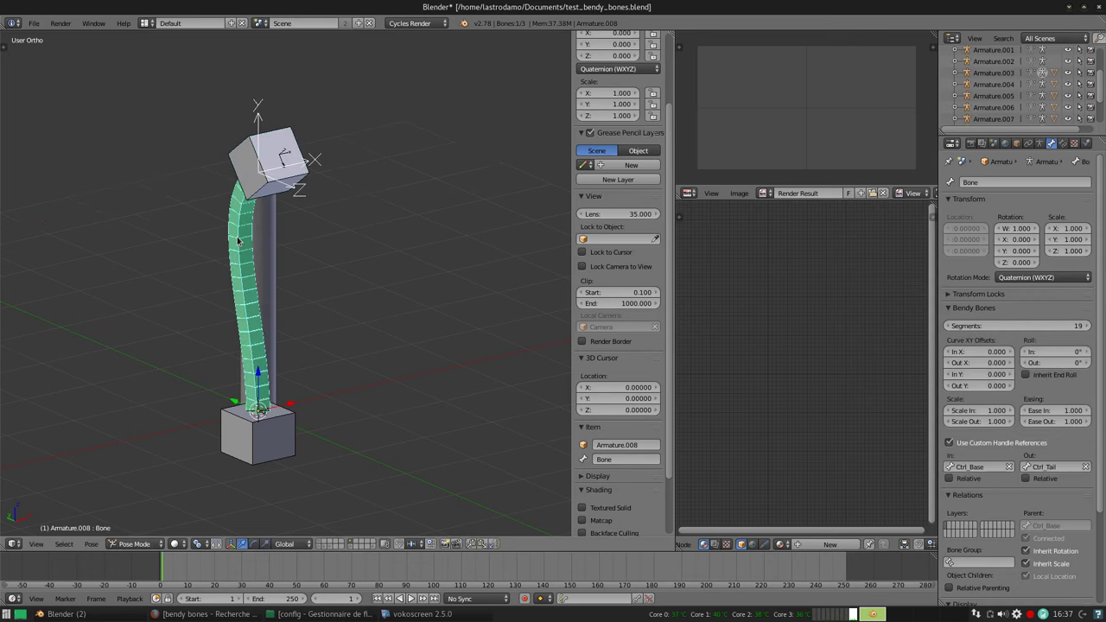
pyautogui.press('r')
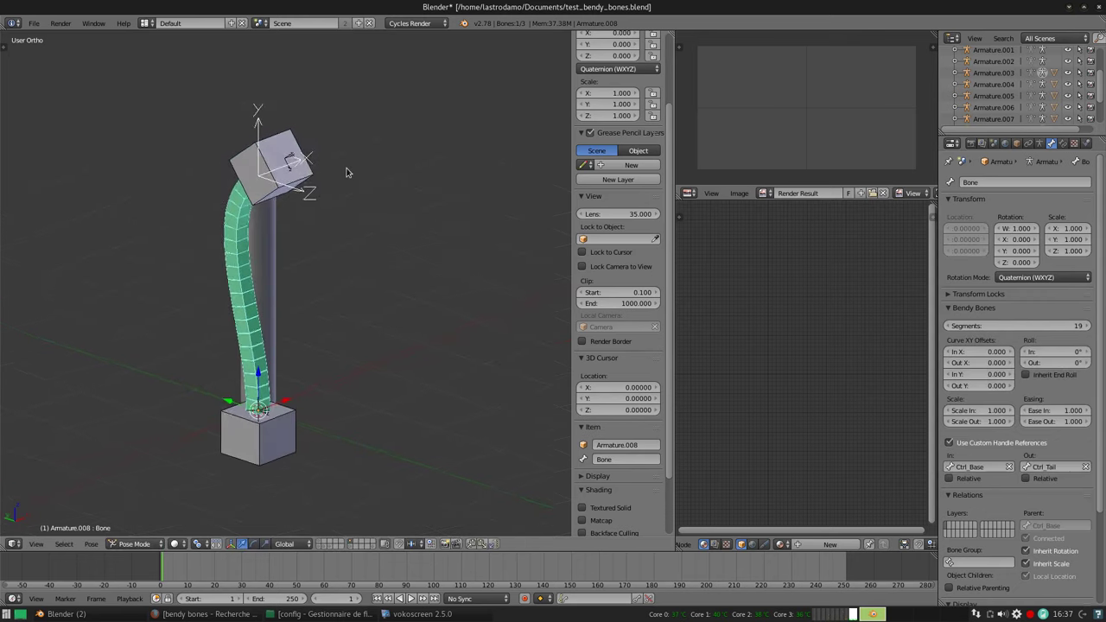
pyautogui.click(336, 169)
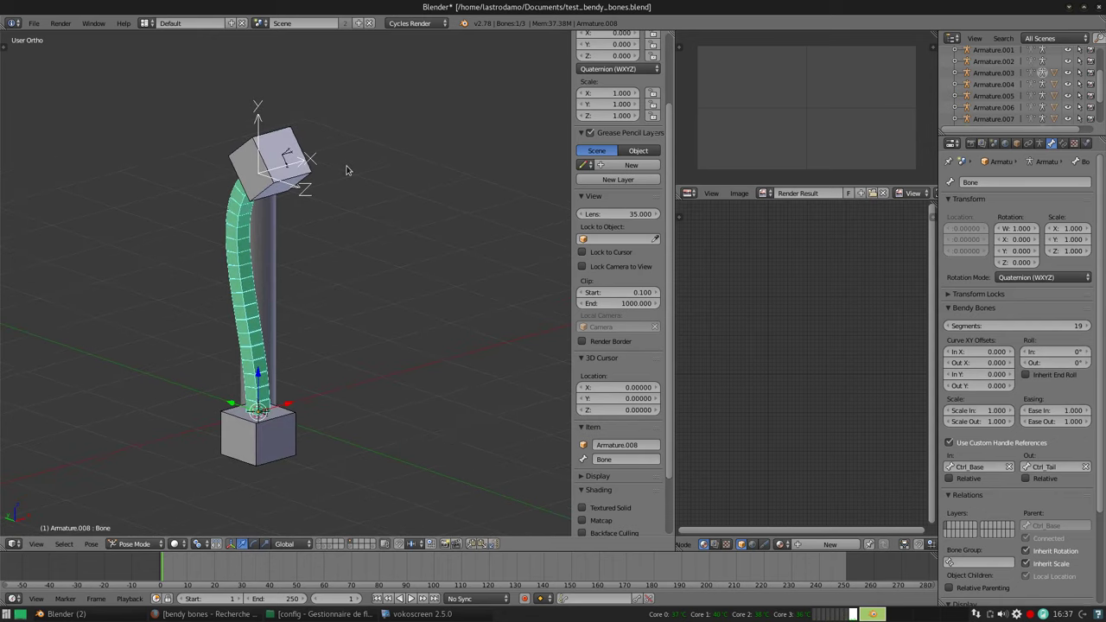
pyautogui.rightClick(307, 173)
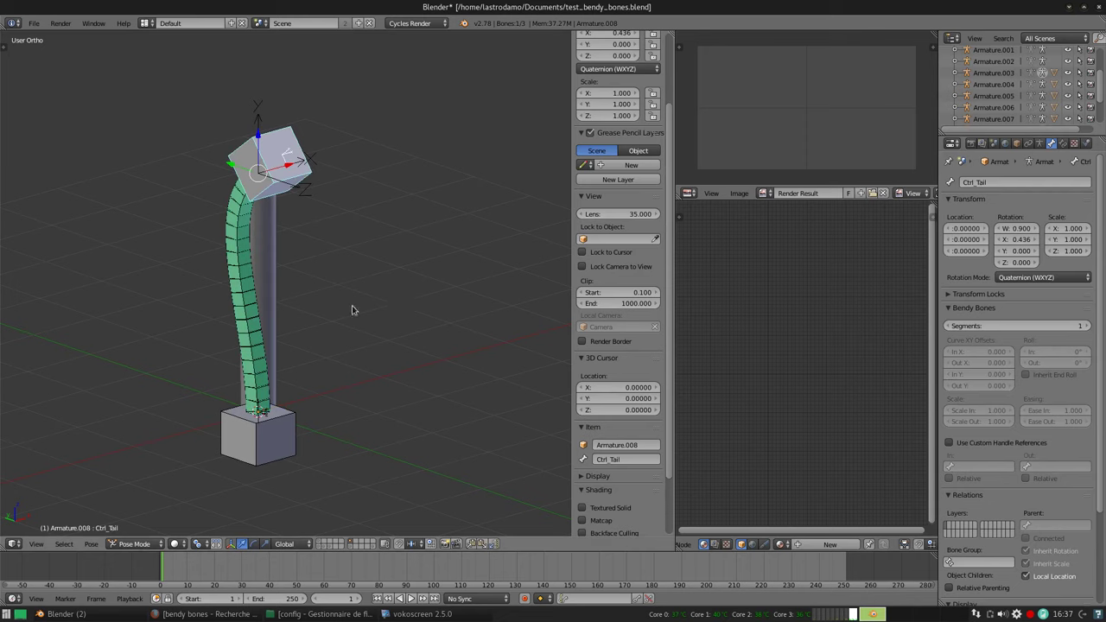
pyautogui.rightClick(234, 260)
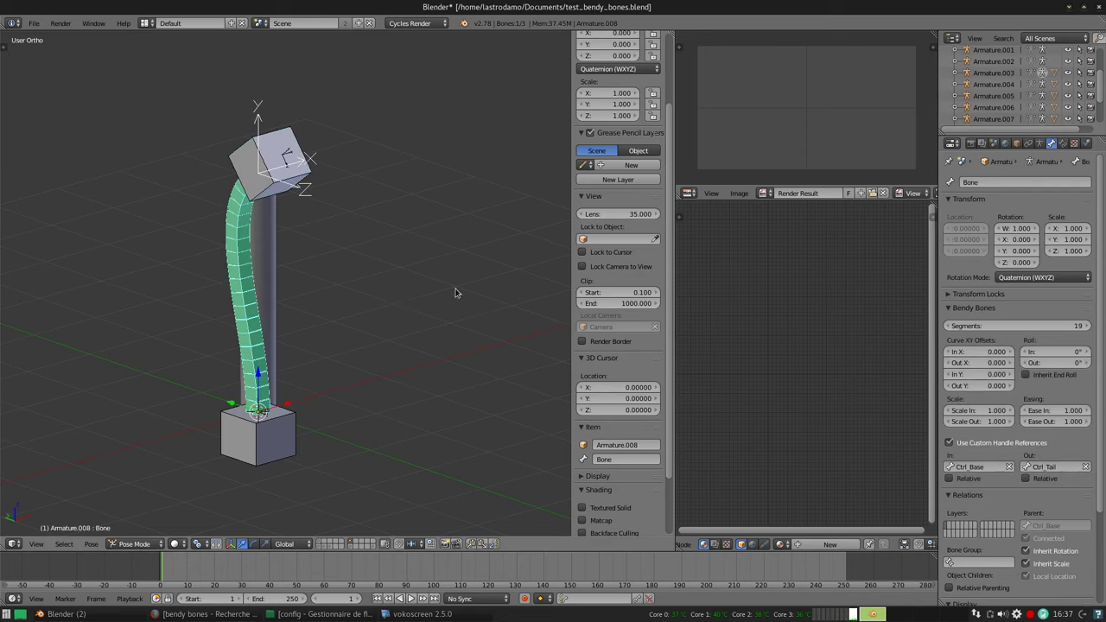
pyautogui.rightClick(302, 177)
# Clear Ctrl_Tail's rotation and try a Y-axis tilt before cancelling it
pyautogui.hotkey('alt', 'r')
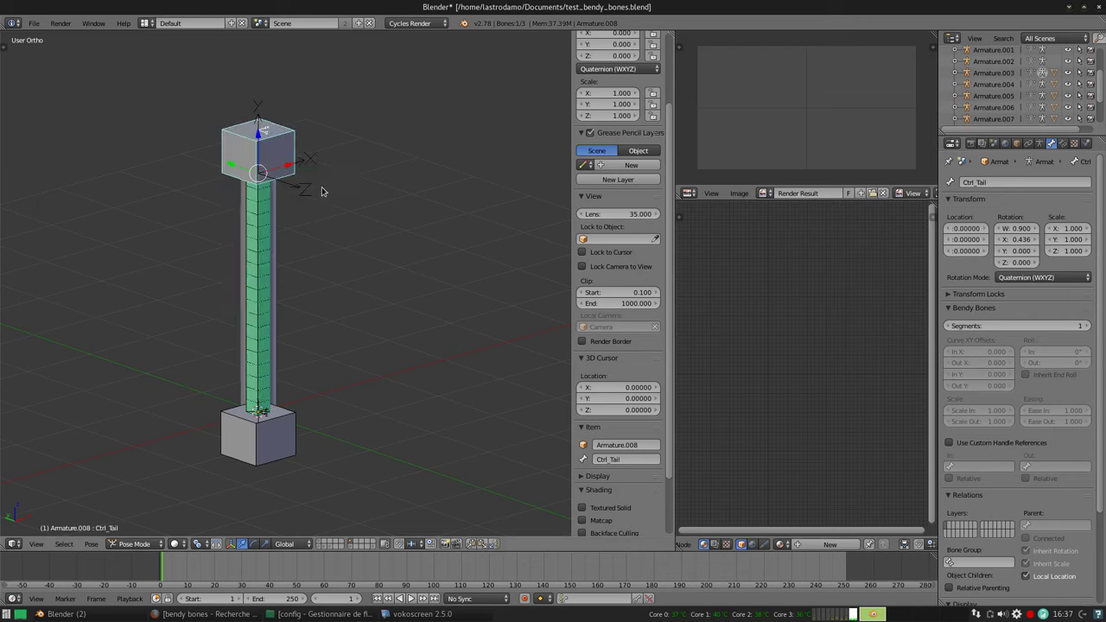
pyautogui.press('r')
pyautogui.press('y')
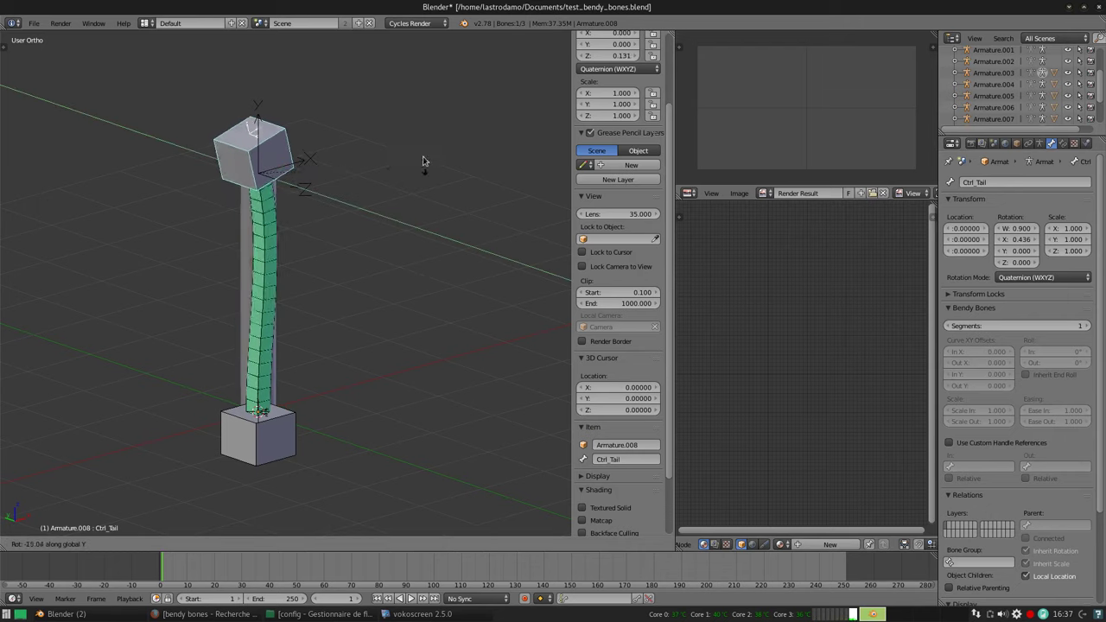
pyautogui.press('Escape')
pyautogui.rightClick(285, 225)
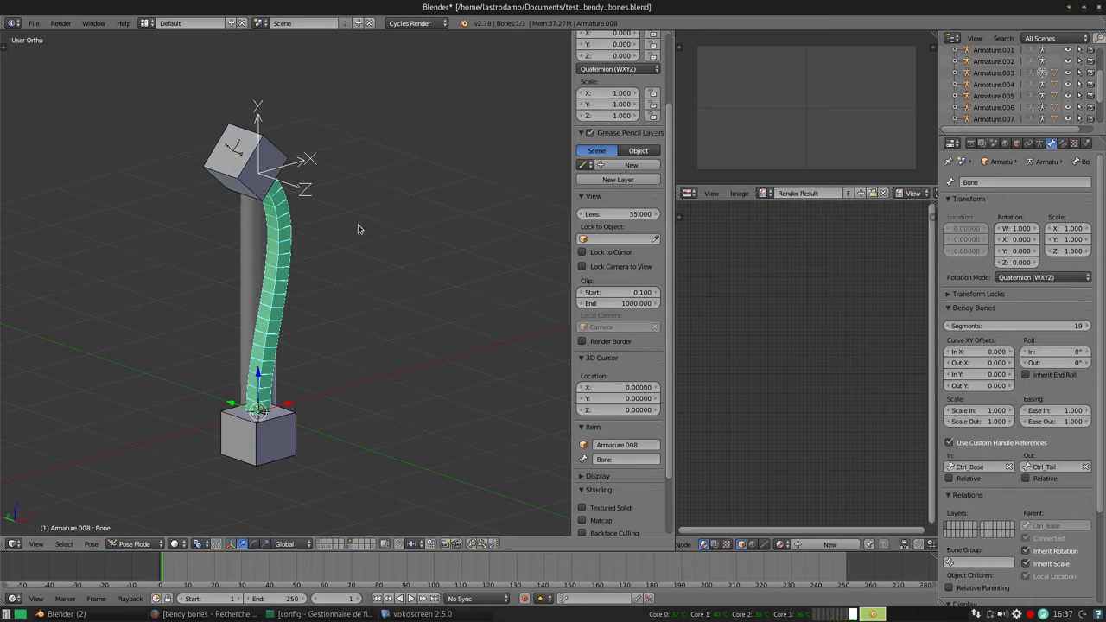
# Try the bendy bone's Curve Out X at 0.7, then reset it to 0
pyautogui.moveTo(313, 197); pyautogui.dragTo(267, 193, button='middle')
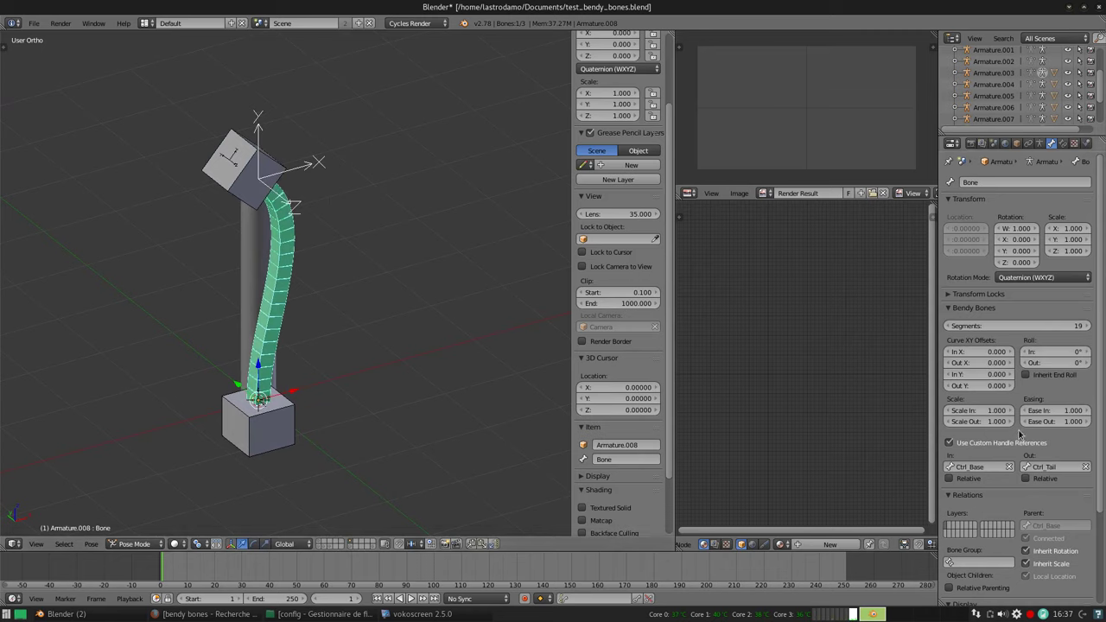
pyautogui.moveTo(982, 367); pyautogui.dragTo(1015, 367)
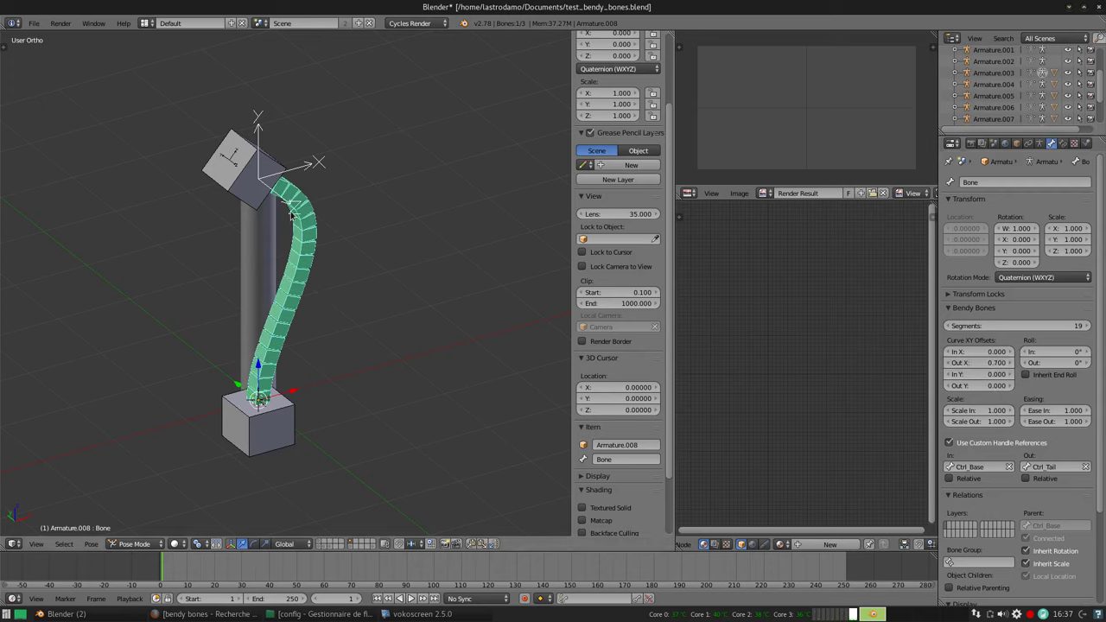
pyautogui.moveTo(292, 215); pyautogui.dragTo(317, 194, button='middle')
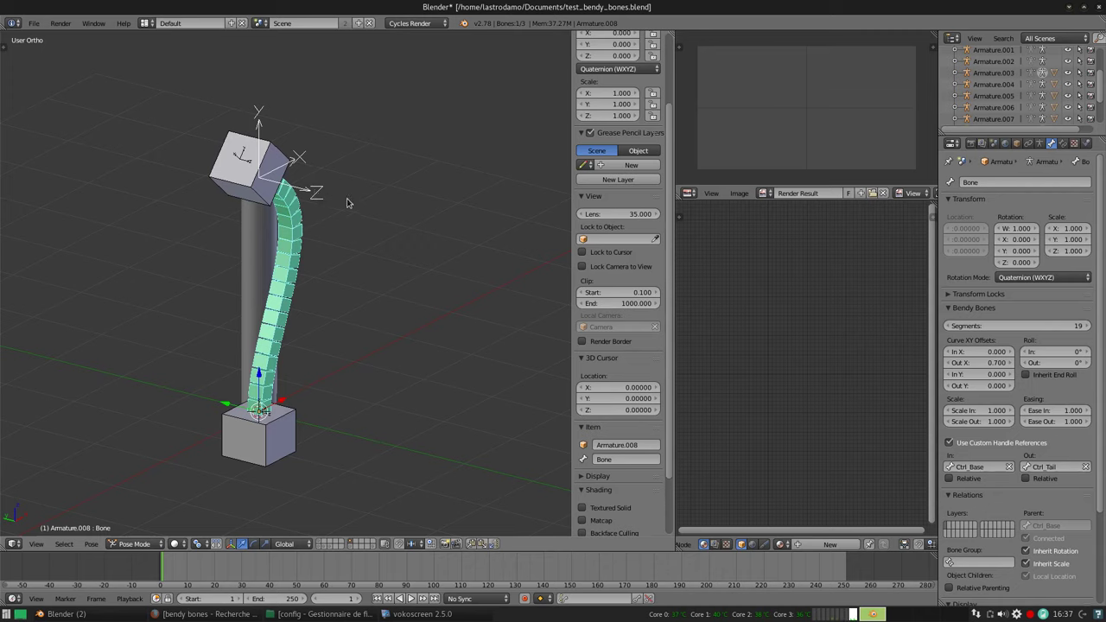
pyautogui.click(294, 543)
pyautogui.click(291, 543)
pyautogui.moveTo(319, 291); pyautogui.dragTo(304, 288, button='middle')
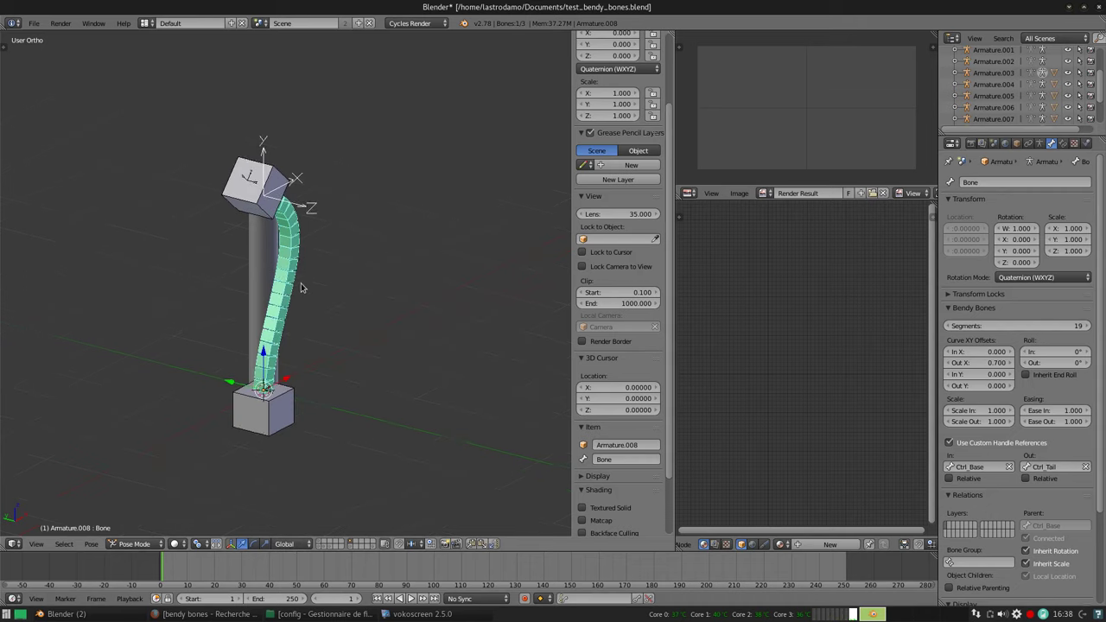
pyautogui.click(994, 363)
pyautogui.write('0')
pyautogui.press('Return')
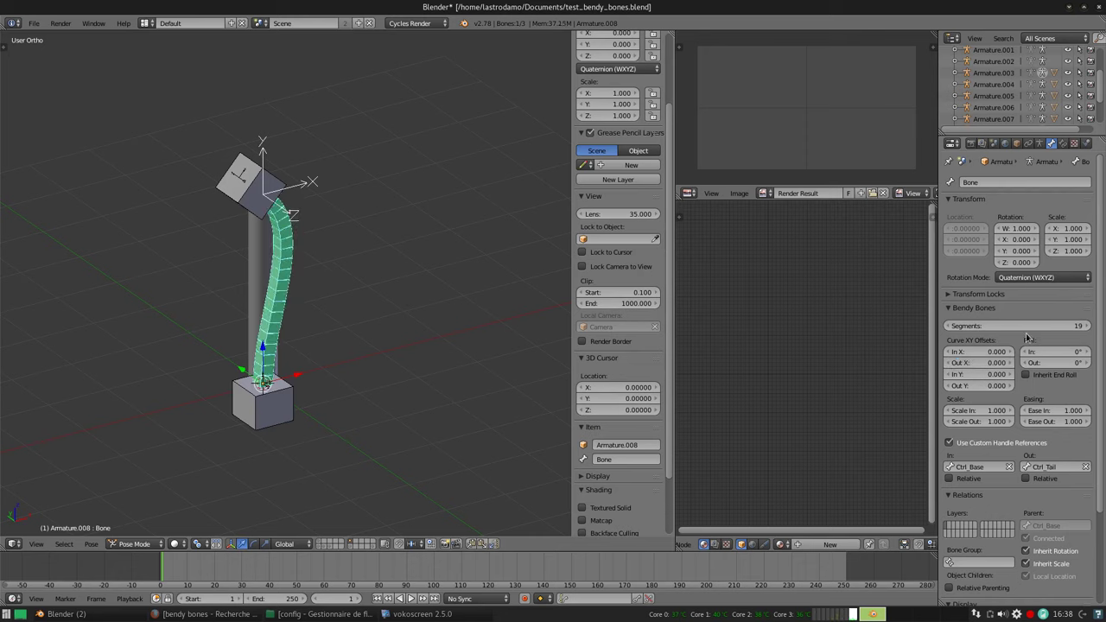
pyautogui.rightClick(272, 182)
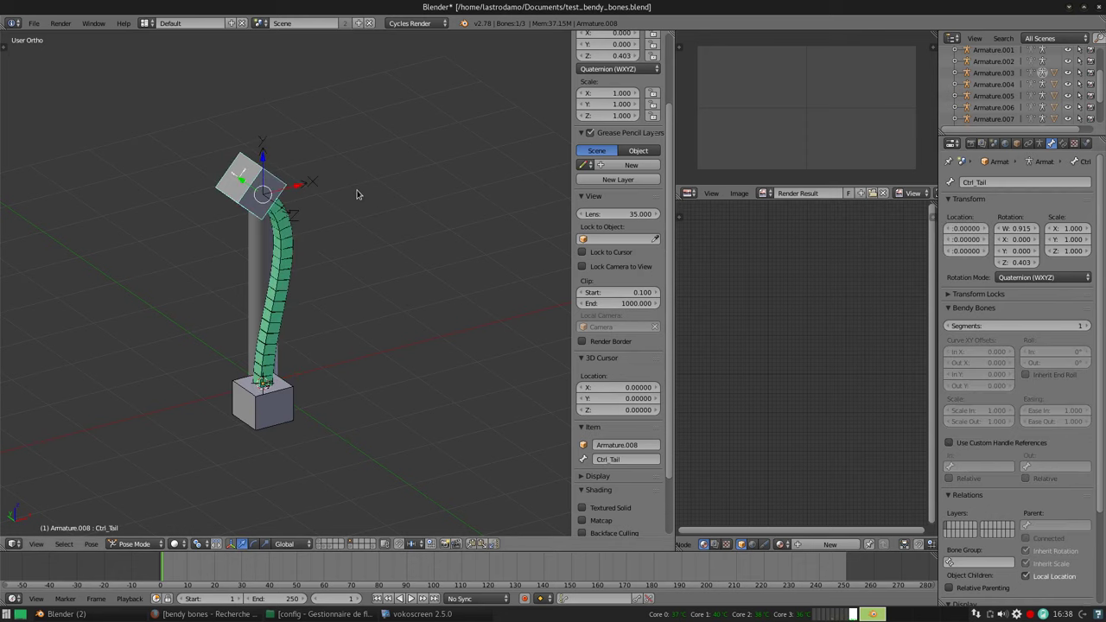
# Clear Ctrl_Tail's pose, then try the bendy bone's Out Y at 1.0 and reset it to 0
pyautogui.hotkey('alt', 'g')
pyautogui.rightClick(272, 235)
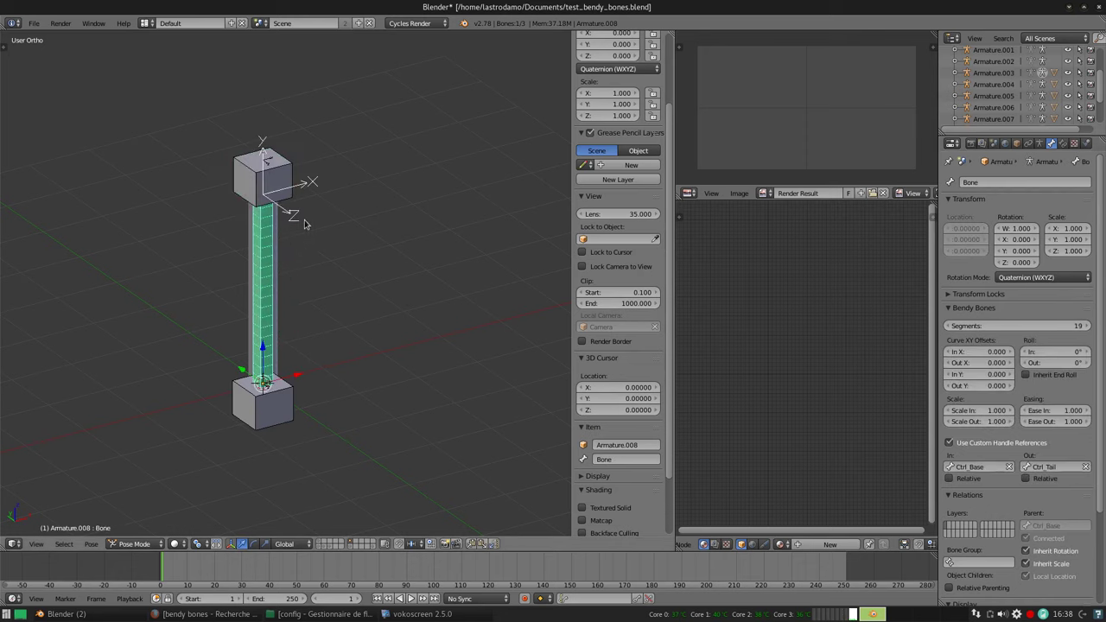
pyautogui.moveTo(977, 386); pyautogui.dragTo(1011, 385)
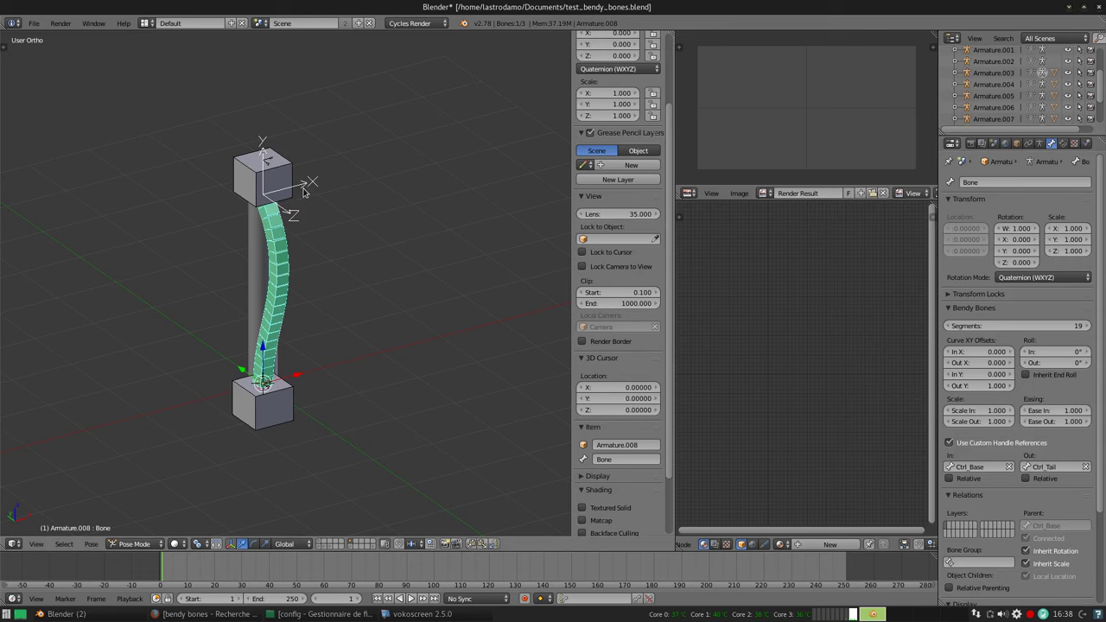
pyautogui.moveTo(304, 187); pyautogui.dragTo(348, 181, button='middle')
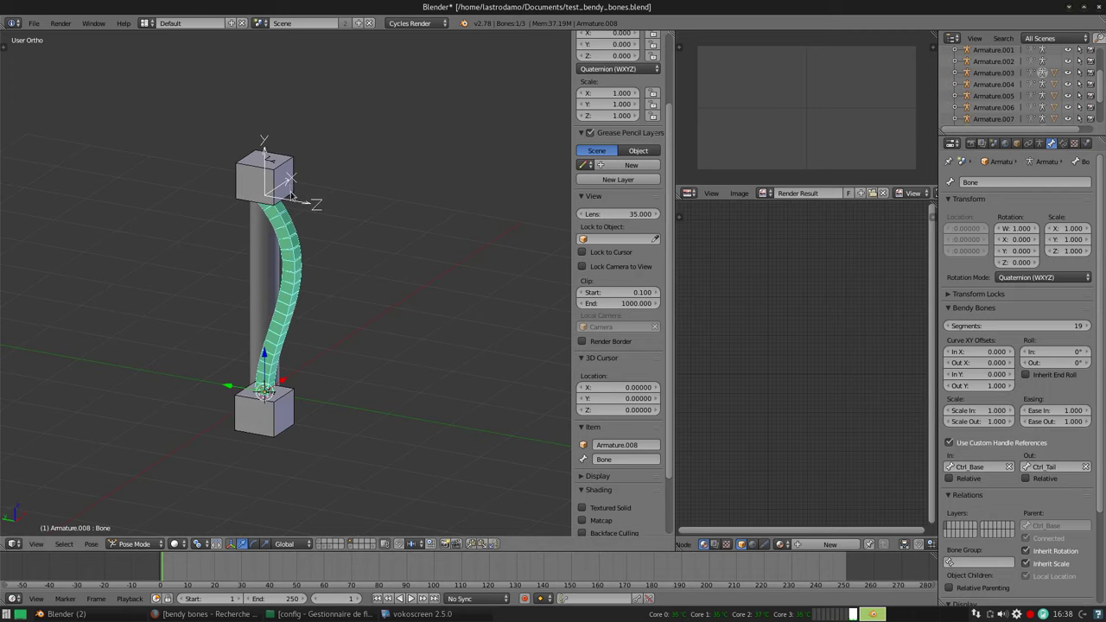
pyautogui.click(988, 386)
pyautogui.write('0')
pyautogui.press('Return')
pyautogui.press('a')
pyautogui.press('a')
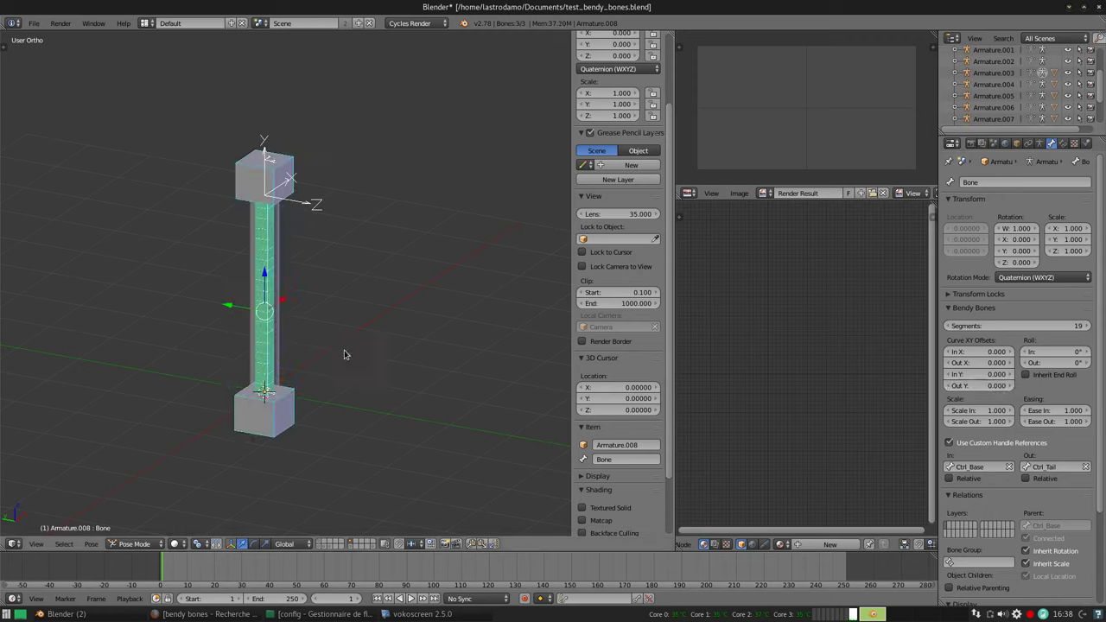
# Select both control bones, Ctrl_Tail and Ctrl_Base
pyautogui.rightClick(283, 186)
pyautogui.keyDown('shift'); pyautogui.rightClick(291, 408); pyautogui.keyUp('shift')
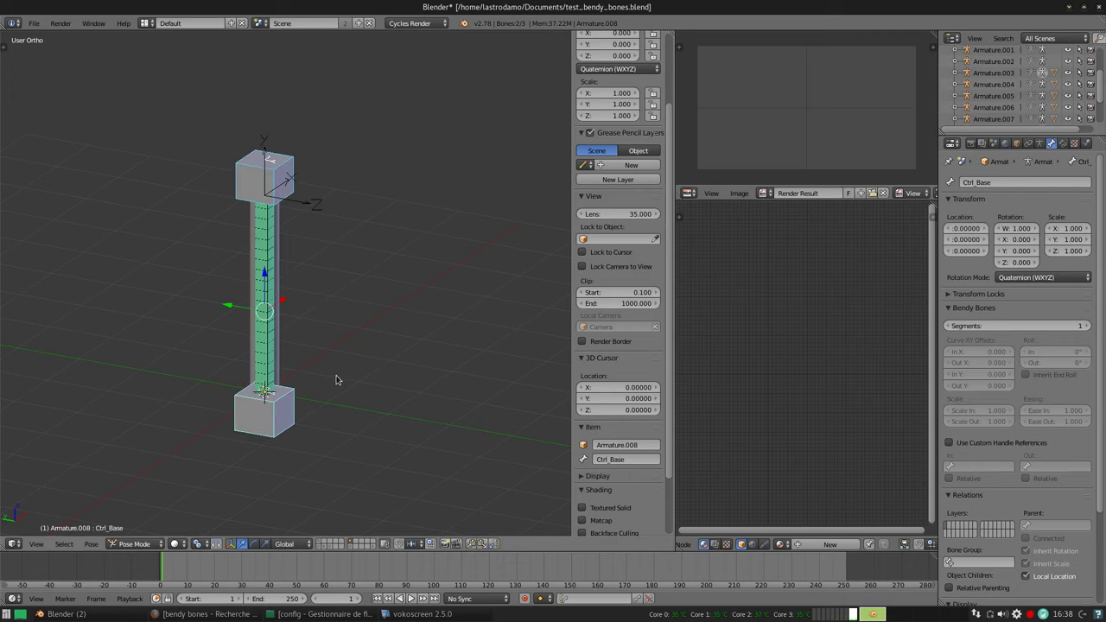
pyautogui.moveTo(360, 297); pyautogui.dragTo(510, 384, button='middle')
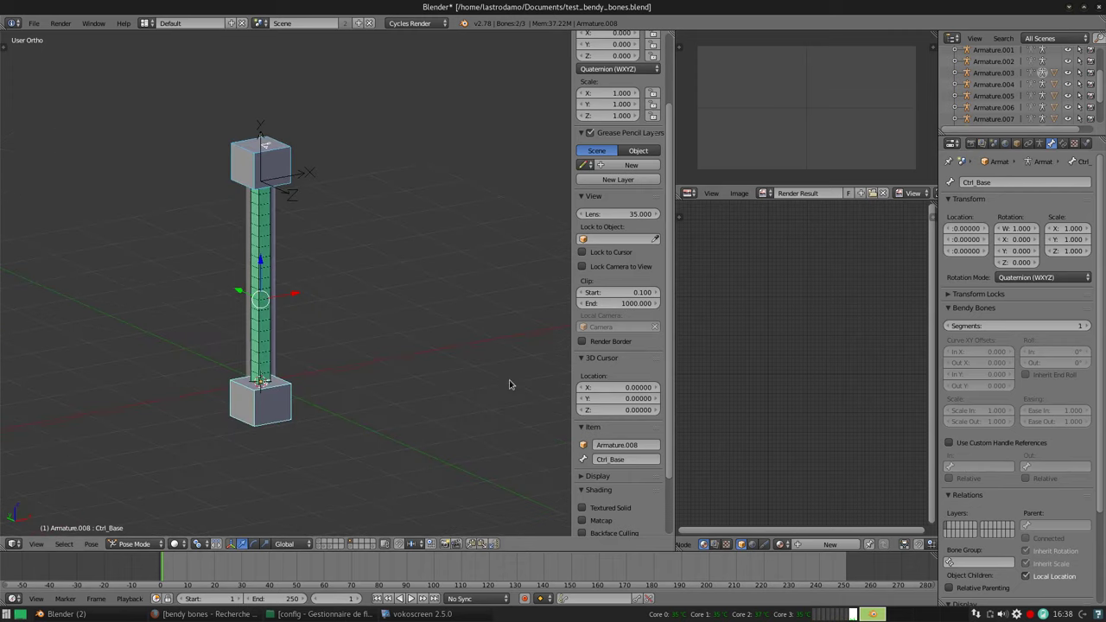
# Turn off Deform on Ctrl_Tail and Ctrl_Base by setting the toggle type to Disable
pyautogui.hotkey('shift', 'w')
pyautogui.click(375, 292)
pyautogui.press('F6')
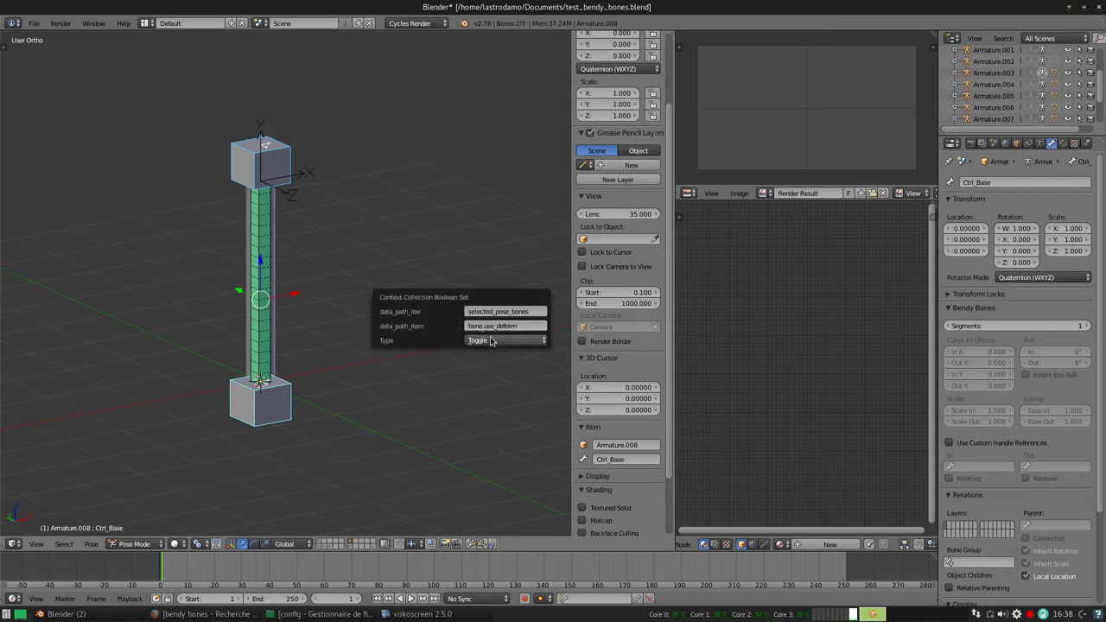
pyautogui.click(490, 340)
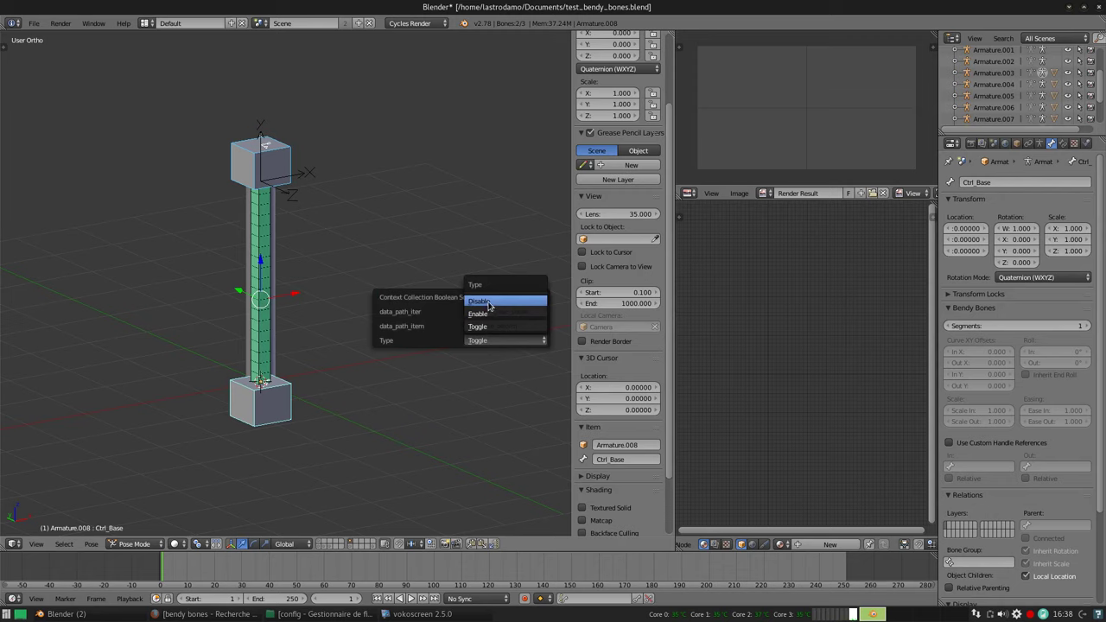
pyautogui.click(489, 302)
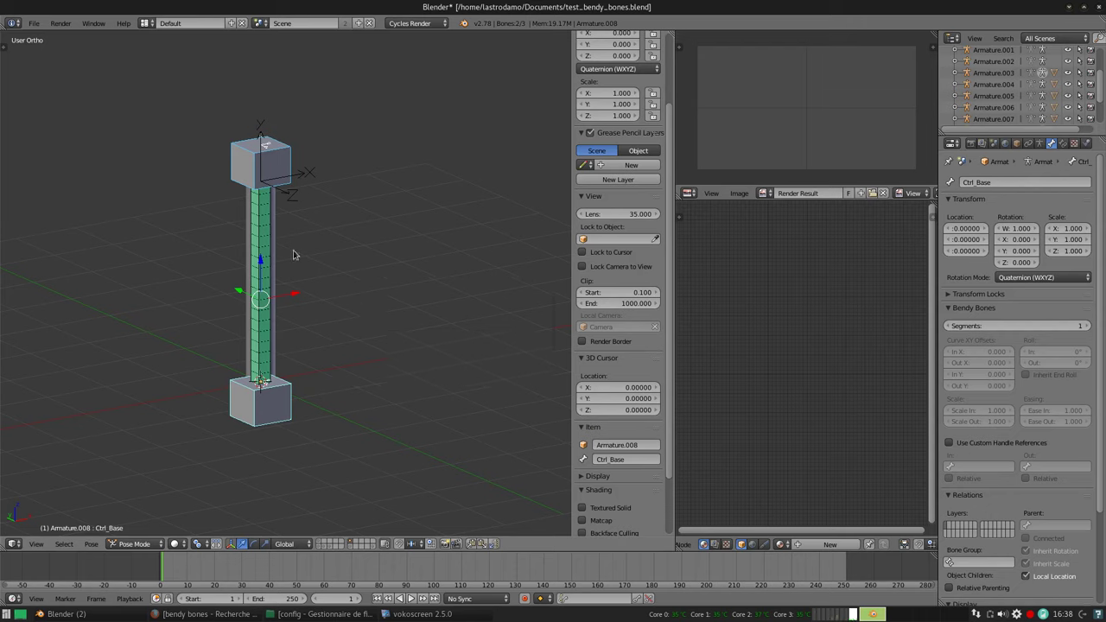
pyautogui.rightClick(273, 299)
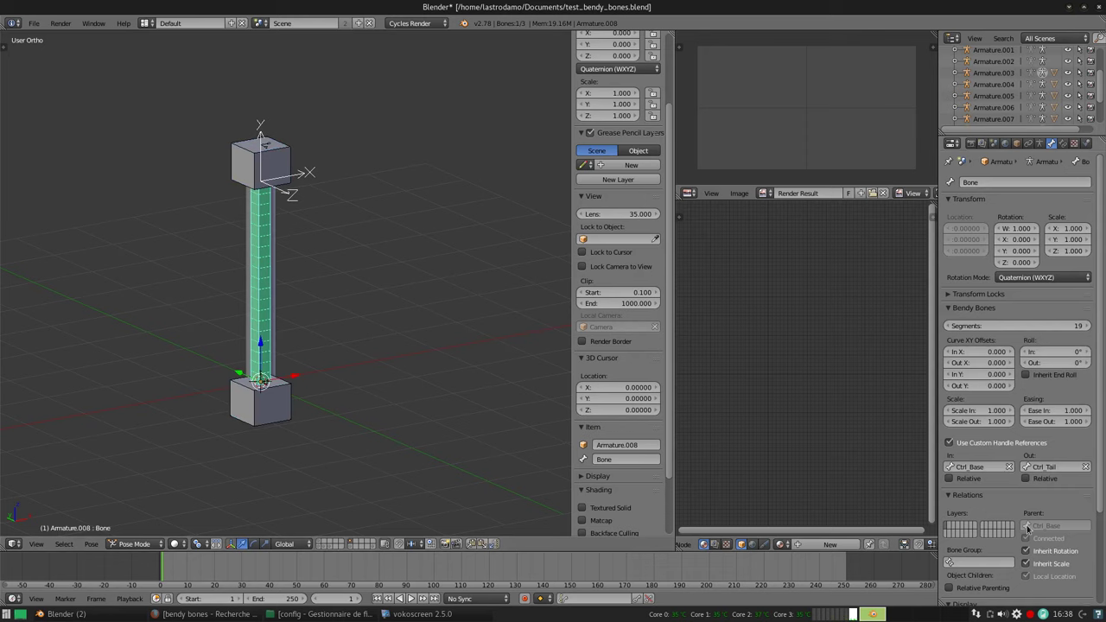
pyautogui.scroll(-4, 1026, 297)
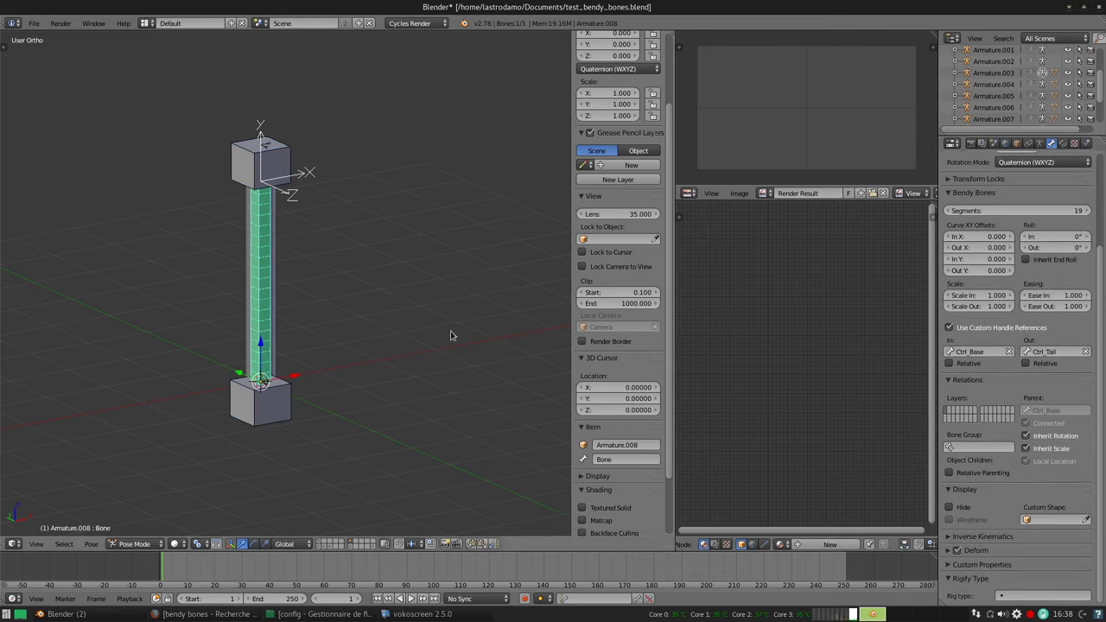
# Parent Cylinder.002 to the armature with Ctrl+P
pyautogui.hotkey('ctrl', 'Tab')
pyautogui.rightClick(274, 295)
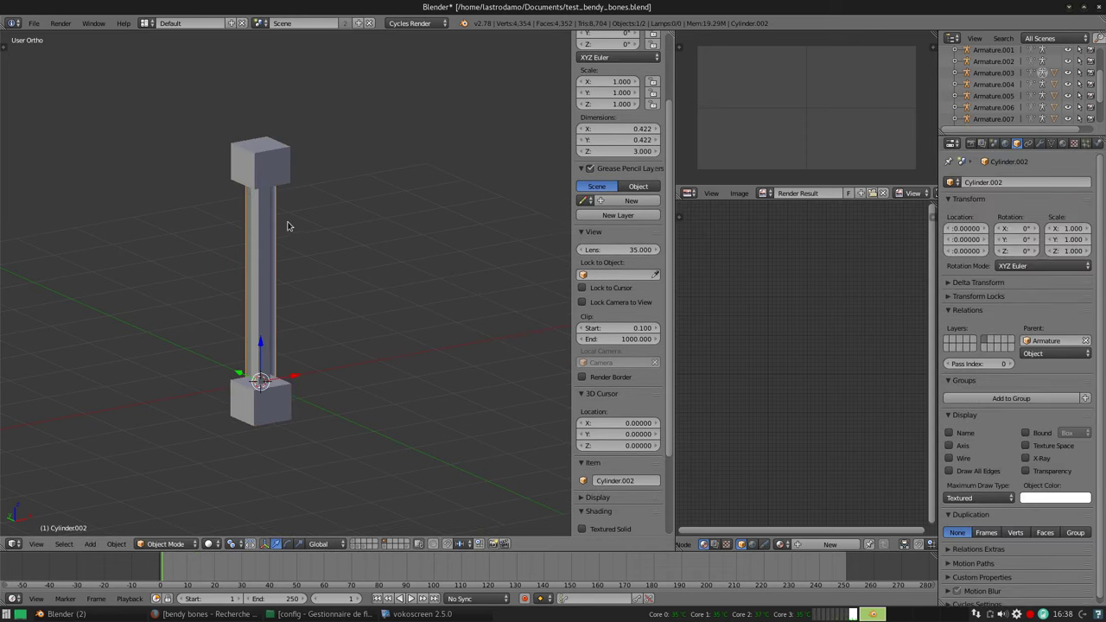
pyautogui.rightClick(288, 179)
pyautogui.hotkey('ctrl', 'p')
pyautogui.click(394, 229)
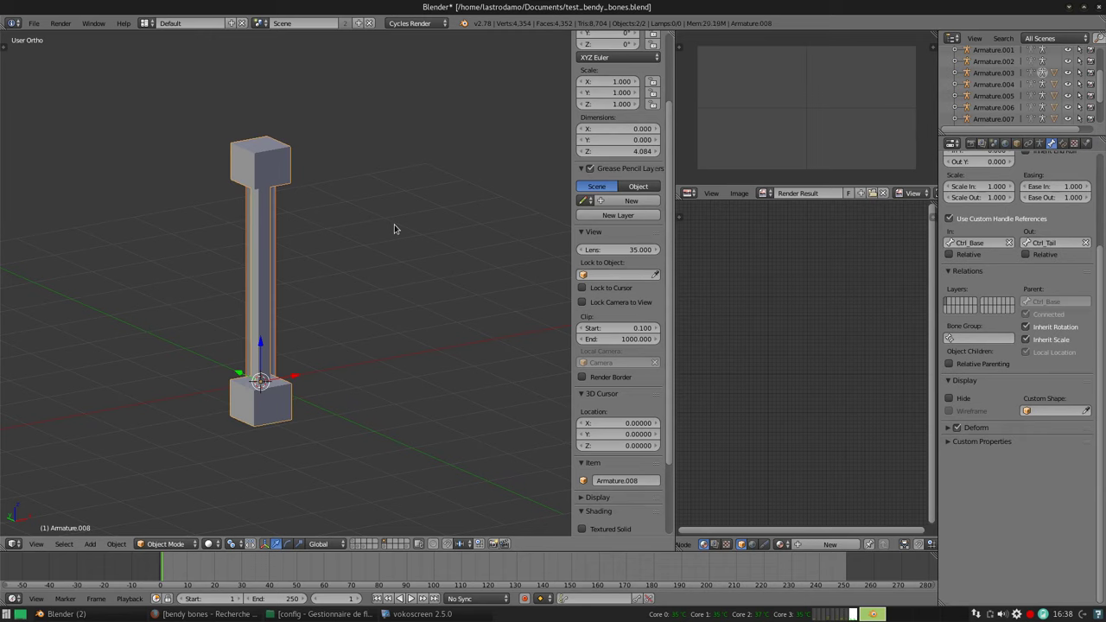
# In Pose Mode, move Ctrl_Tail up and right and rotate it to bend the cylinder
pyautogui.hotkey('ctrl', 'Tab')
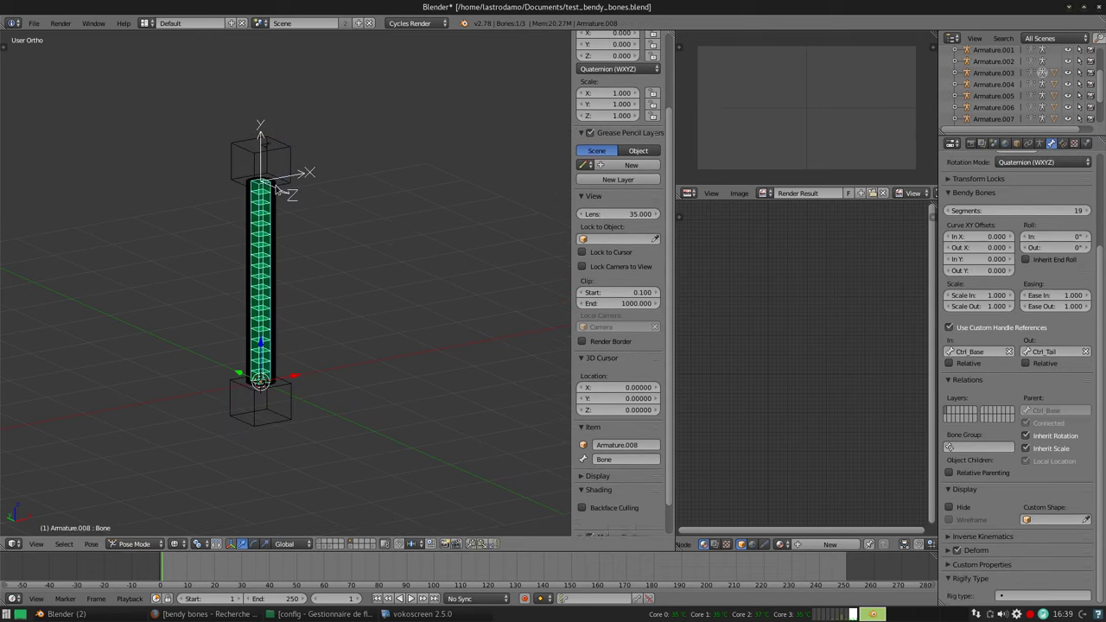
pyautogui.press('a')
pyautogui.rightClick(291, 169)
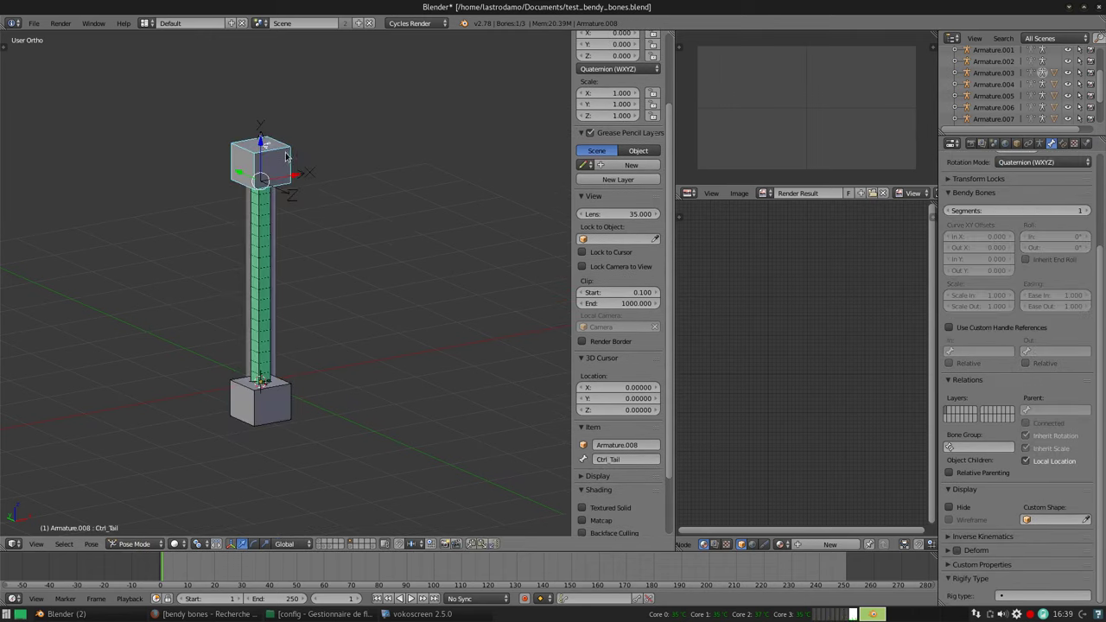
pyautogui.press('g')
pyautogui.click(306, 184)
pyautogui.press('g')
pyautogui.click(385, 140)
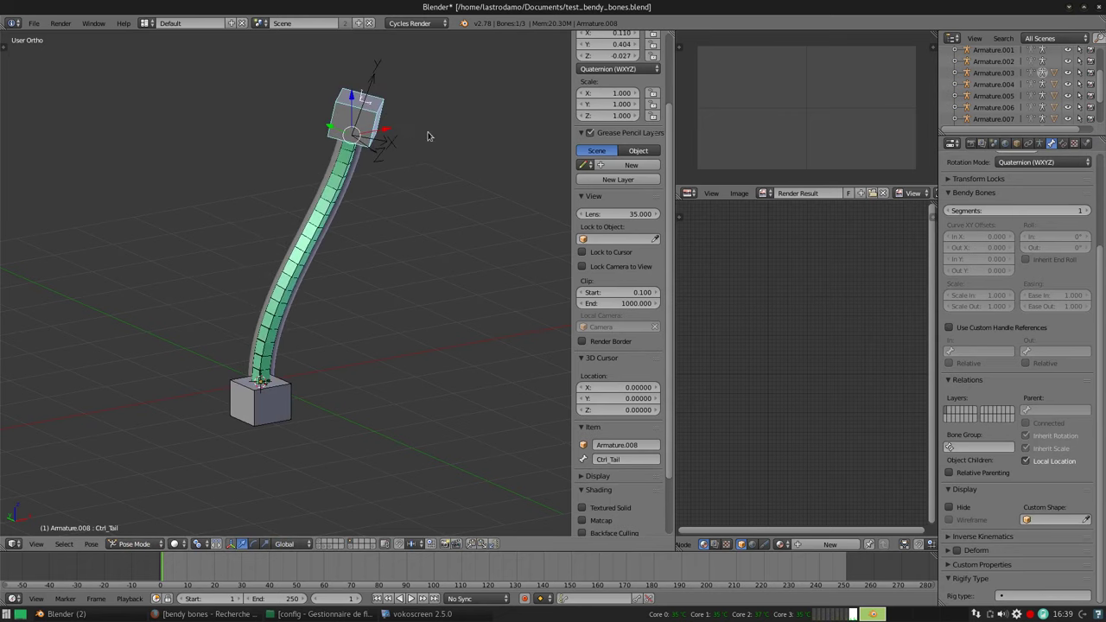
pyautogui.press('r')
pyautogui.click(410, 241)
pyautogui.moveTo(410, 241); pyautogui.dragTo(469, 217, button='middle')
# Rotate Ctrl_Base so the cylinder bends into an S-curve
pyautogui.rightClick(306, 422)
pyautogui.press('r')
pyautogui.press('r')
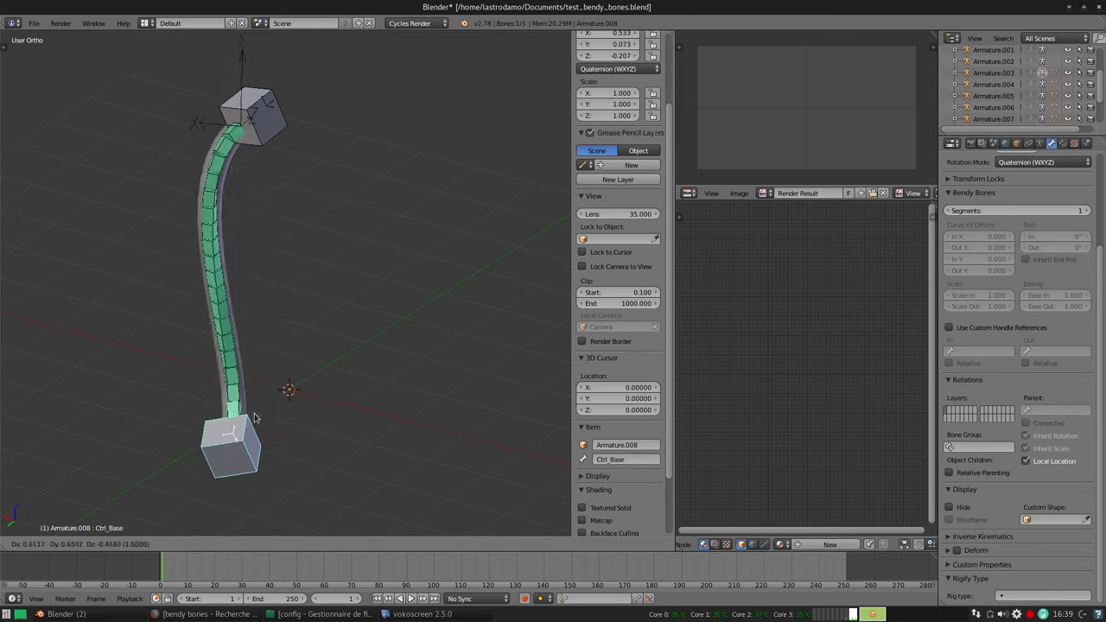
pyautogui.click(300, 288)
pyautogui.press('r')
pyautogui.click(264, 415)
pyautogui.press('z')
pyautogui.moveTo(264, 414)
pyautogui.mouseDown(button='middle')
pyautogui.moveTo(424, 286)
pyautogui.moveTo(502, 283)
pyautogui.moveTo(493, 247)
pyautogui.moveTo(316, 263)
pyautogui.moveTo(292, 366)
pyautogui.mouseUp(button='middle')
pyautogui.press('z')
pyautogui.scroll(3, 360, 226)
pyautogui.moveTo(360, 226)
pyautogui.mouseDown(button='middle')
pyautogui.moveTo(370, 210)
pyautogui.moveTo(372, 279)
pyautogui.moveTo(371, 257)
pyautogui.mouseUp(button='middle')
pyautogui.scroll(-2, 370, 210)
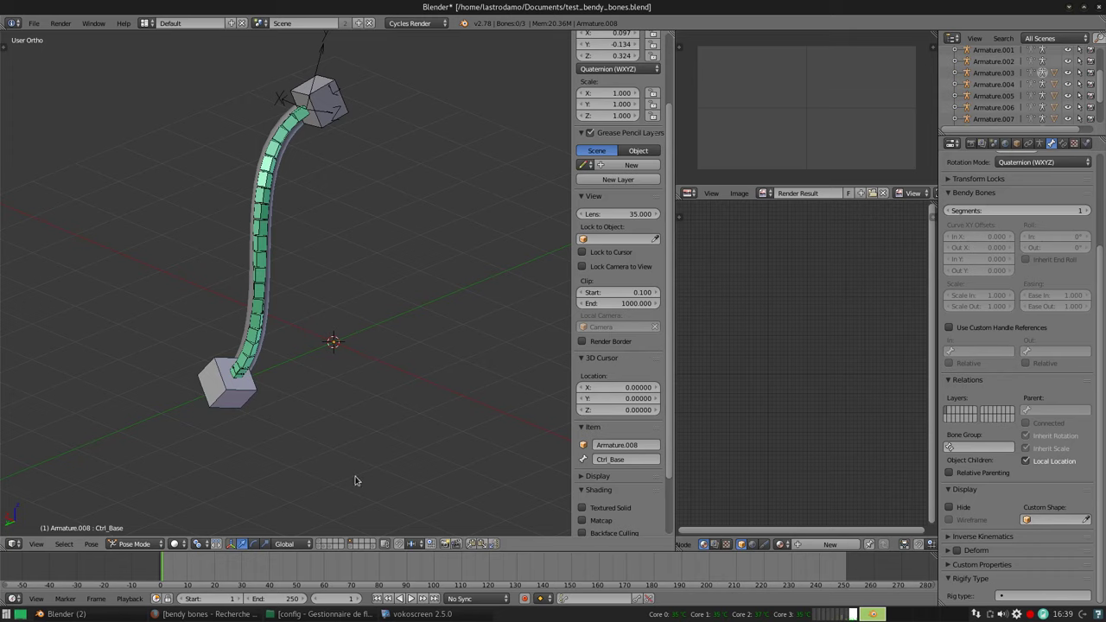
pyautogui.press('a')
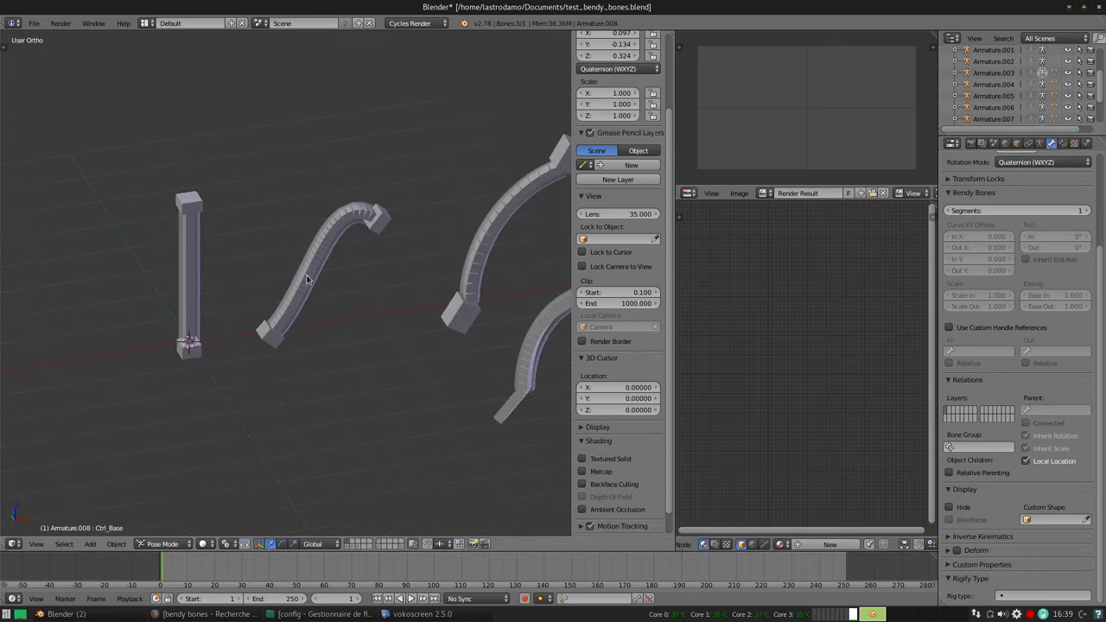
# Select Armature.003's bendy bone in front view and undo its pose back to straight
pyautogui.rightClick(307, 279)
pyautogui.press('KP_3')
pyautogui.press('KP_1')
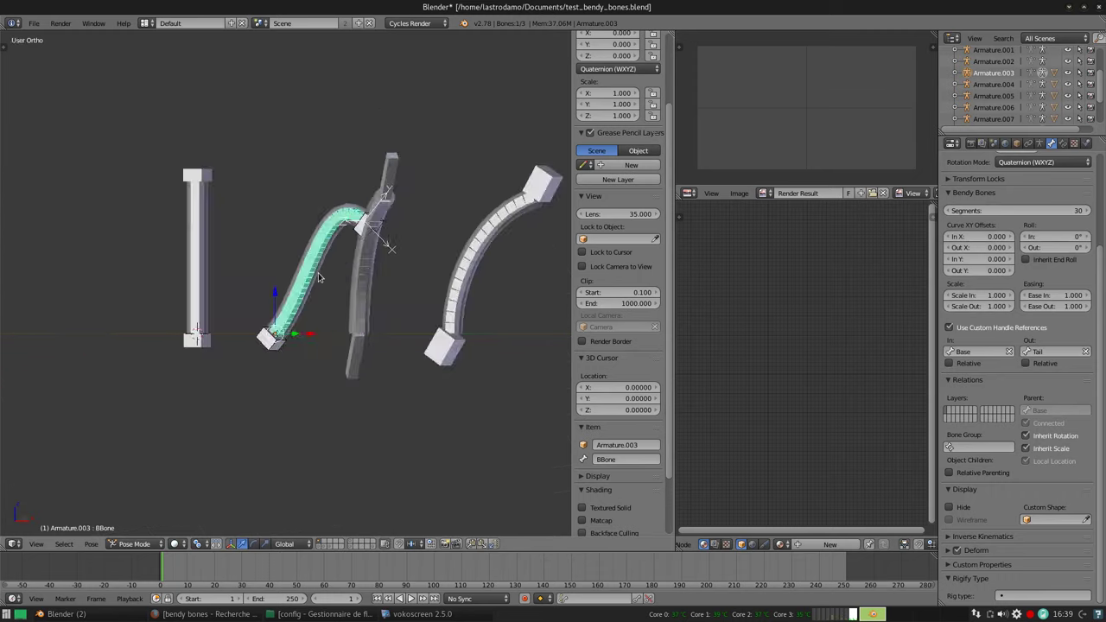
pyautogui.hotkey('ctrl', 'z')
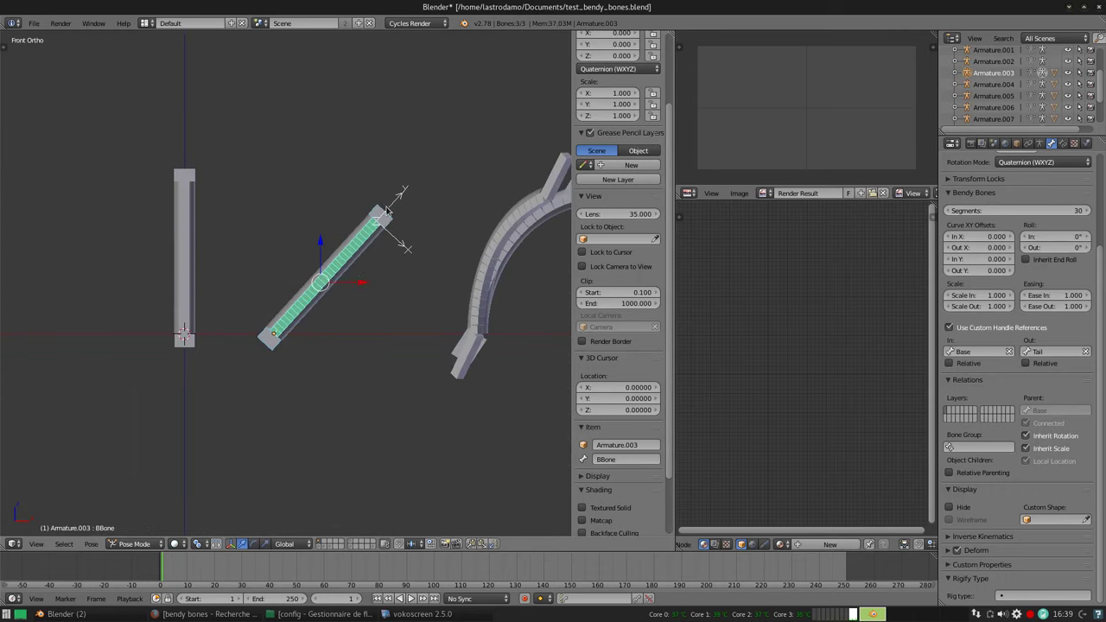
# Rotate the Tail handle bone so the BBone curves, leaving the Base handle unrotated
pyautogui.rightClick(386, 216)
pyautogui.press('r')
pyautogui.click(460, 272)
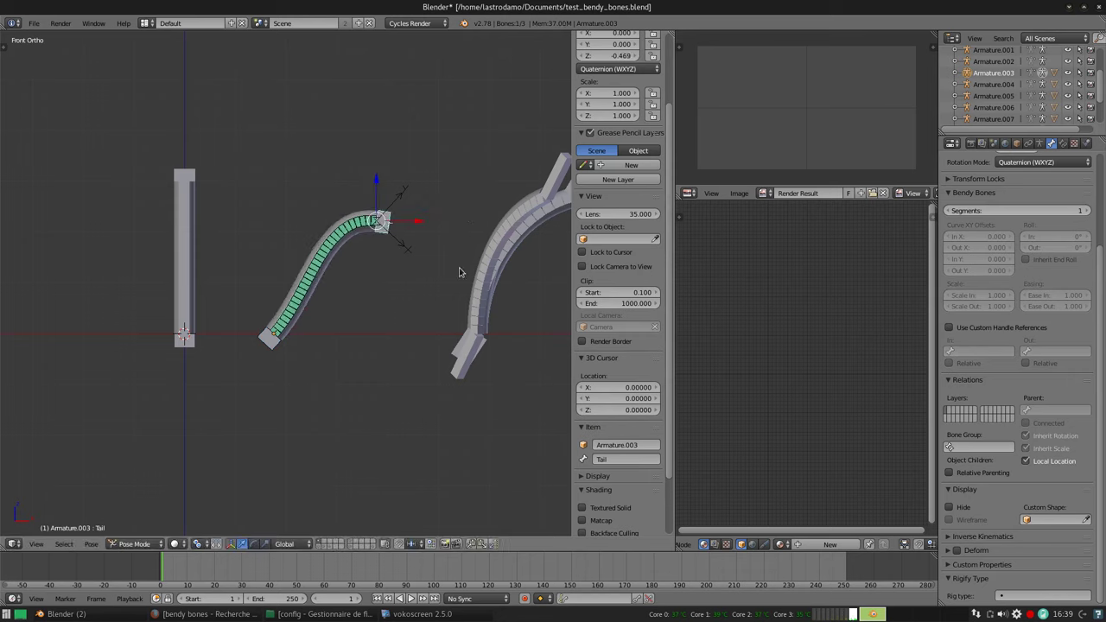
pyautogui.rightClick(273, 344)
pyautogui.press('r')
pyautogui.rightClick(400, 260)
pyautogui.rightClick(323, 249)
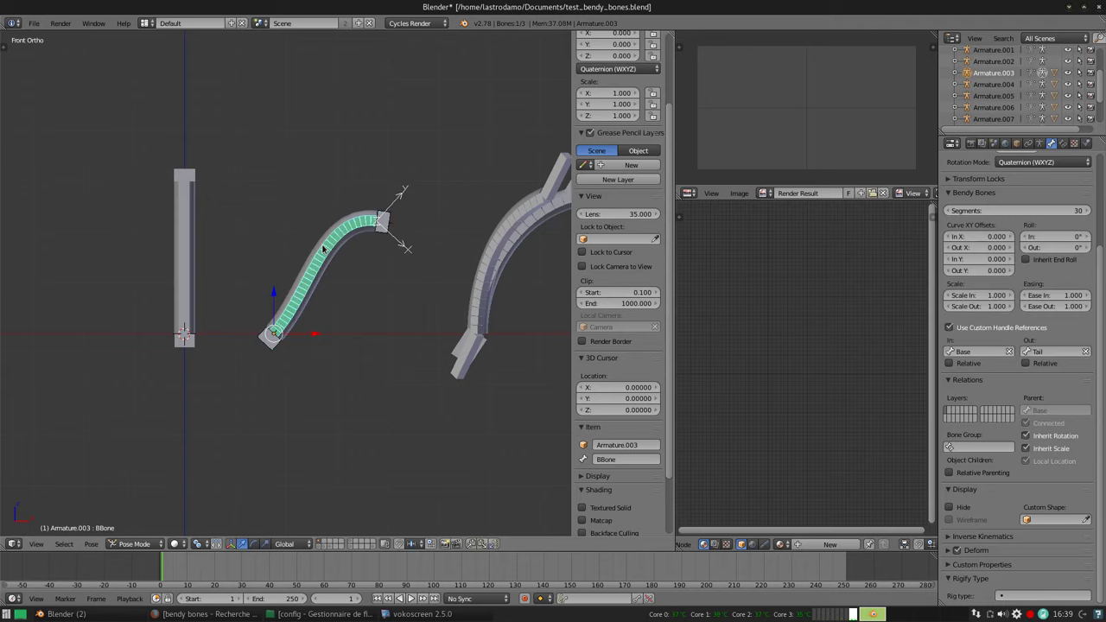
pyautogui.keyDown('shift'); pyautogui.moveTo(400, 259); pyautogui.dragTo(363, 260, button='middle'); pyautogui.keyUp('shift')
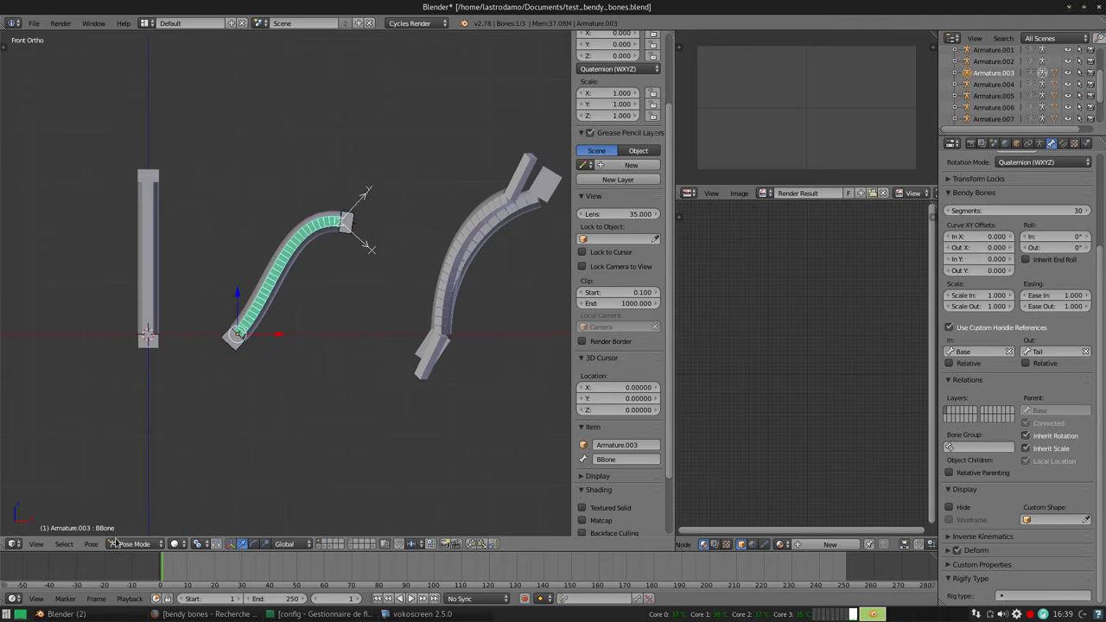
# In chien-04.blend, select the dog's Ctrl_Def_noze nose bone and show its Bone properties in Edit Mode
pyautogui.click(102, 585)
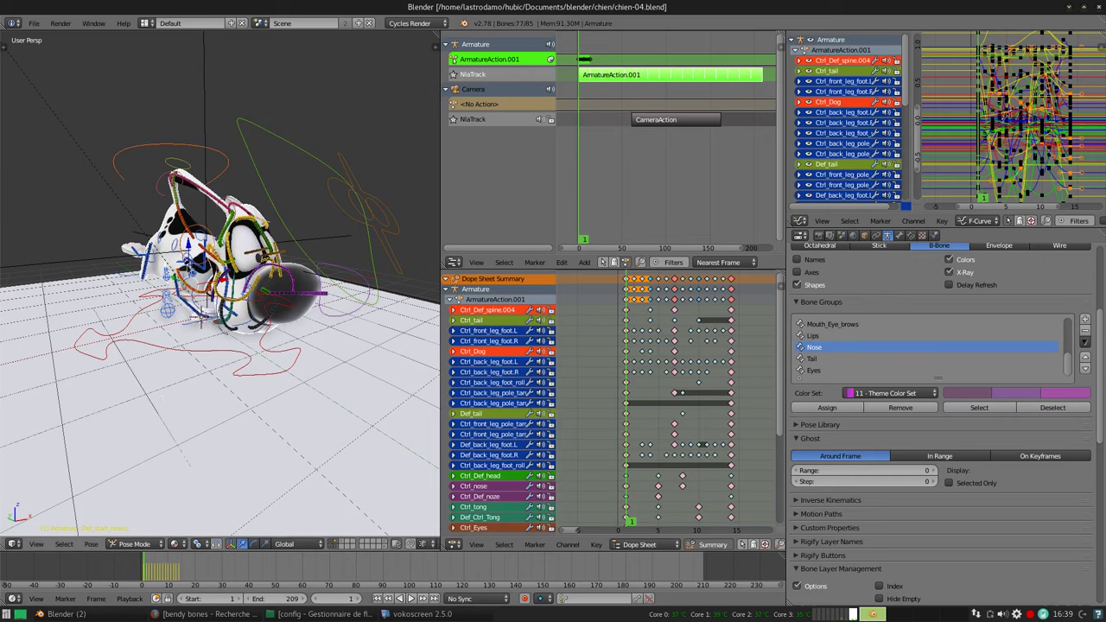
pyautogui.moveTo(216, 303)
pyautogui.mouseDown(button='middle')
pyautogui.moveTo(346, 302)
pyautogui.moveTo(185, 278)
pyautogui.mouseUp(button='middle')
pyautogui.rightClick(177, 270)
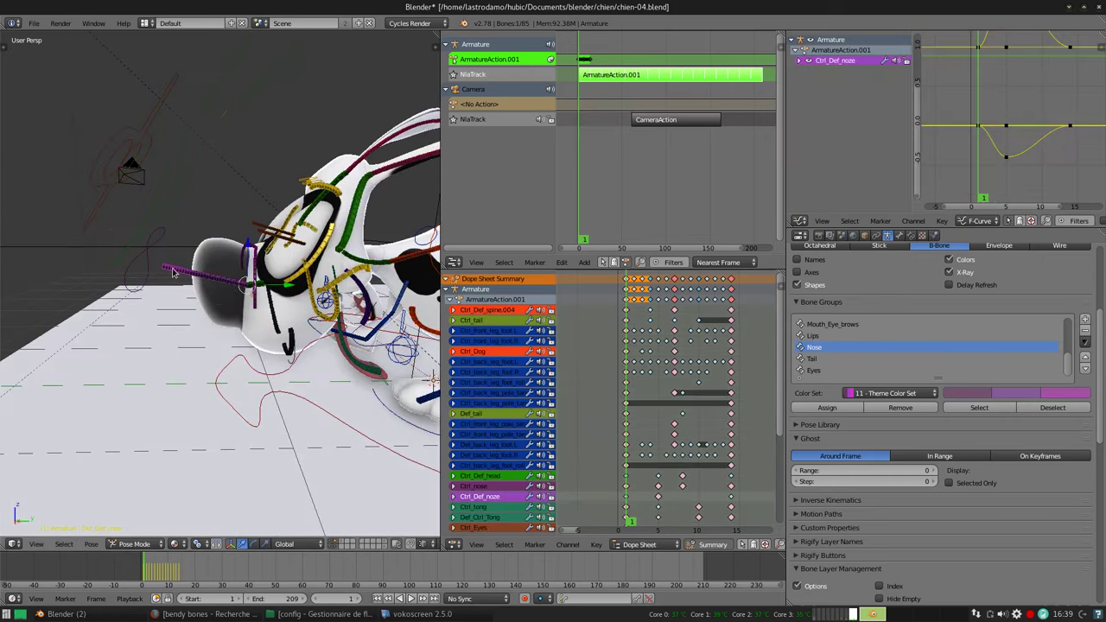
pyautogui.press('Tab')
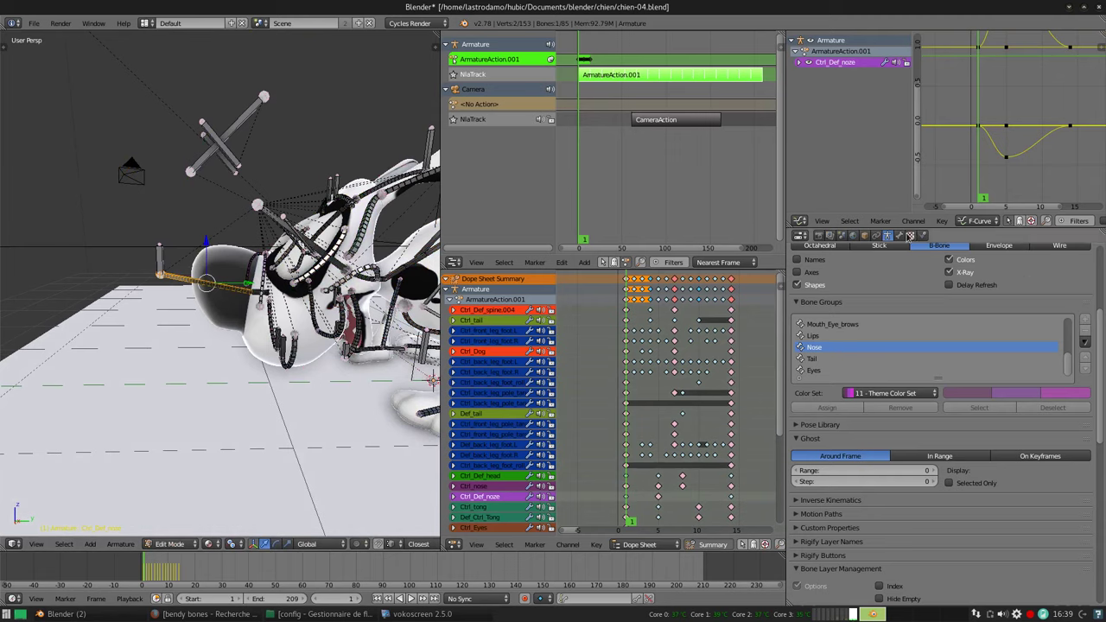
pyautogui.click(899, 235)
pyautogui.scroll(-1, 929, 467)
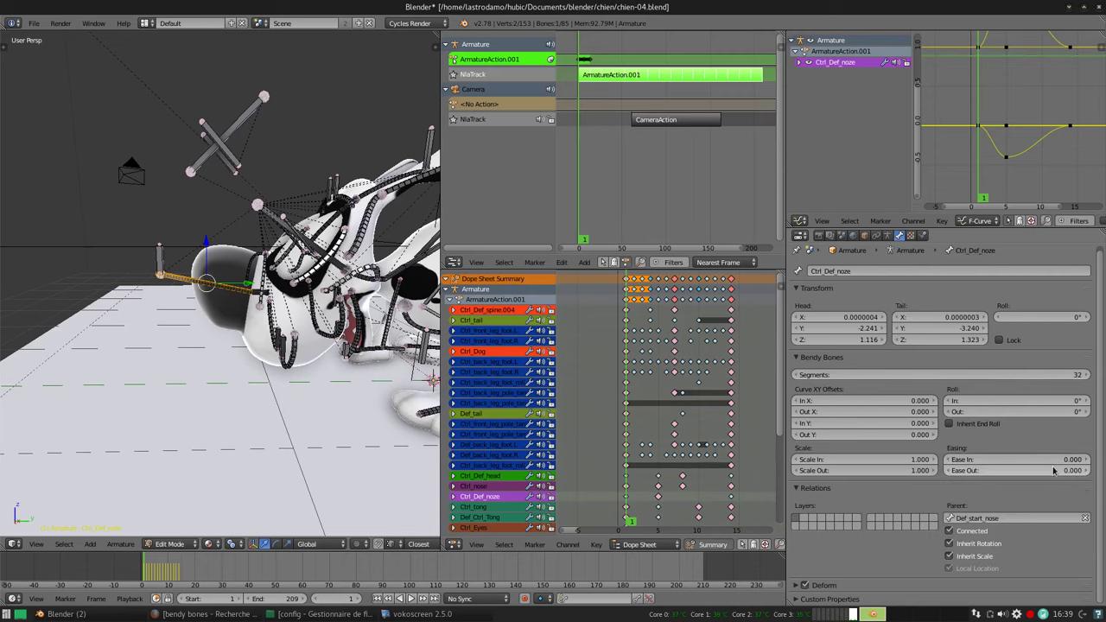
# In Pose Mode, rotate Ctrl_nose about X to test the nose bend
pyautogui.press('Tab')
pyautogui.rightClick(216, 248)
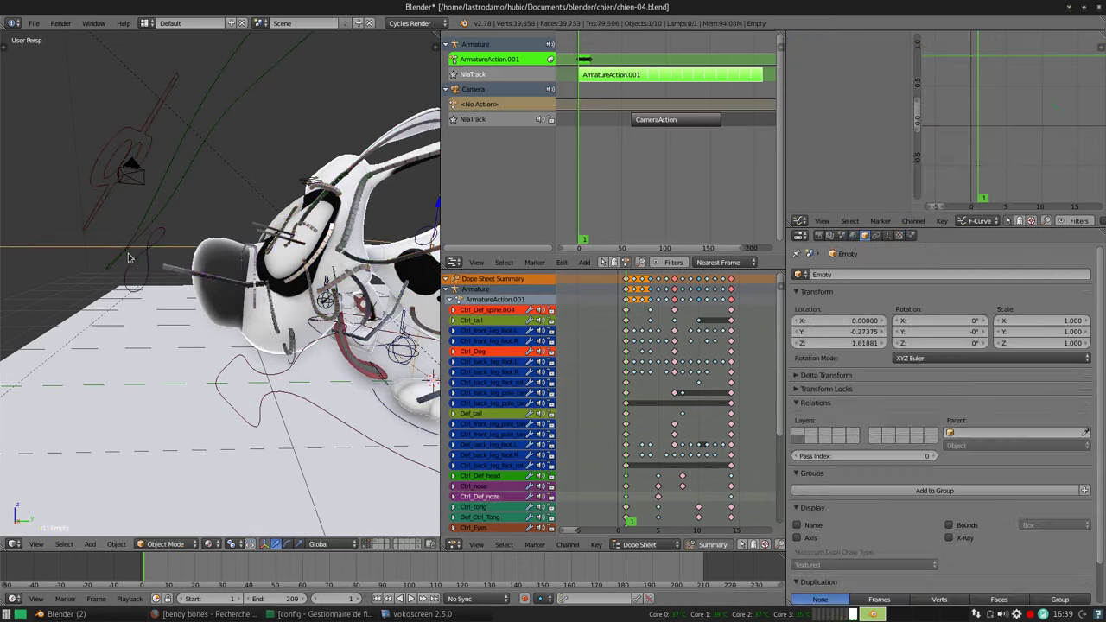
pyautogui.rightClick(245, 253)
pyautogui.press('r')
pyautogui.press('x')
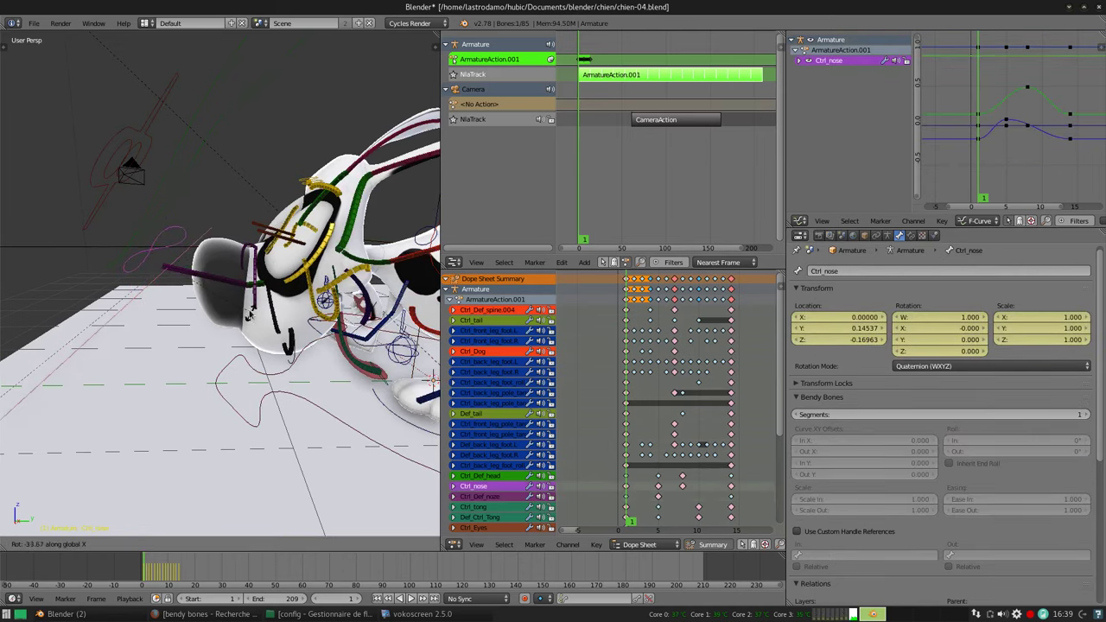
pyautogui.click(215, 275)
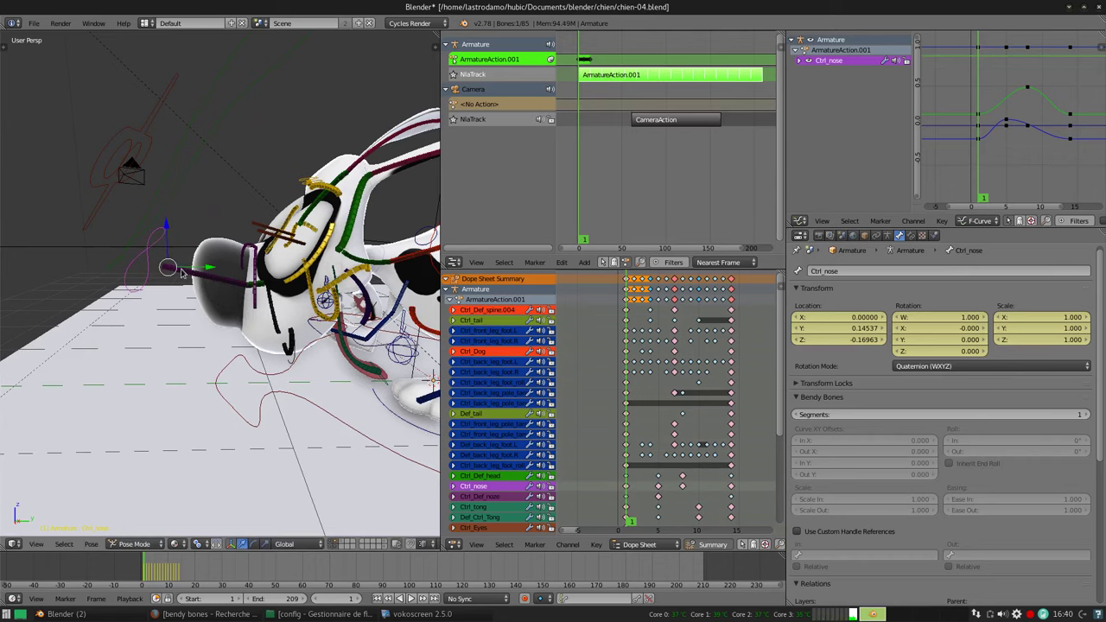
pyautogui.rightClick(176, 273)
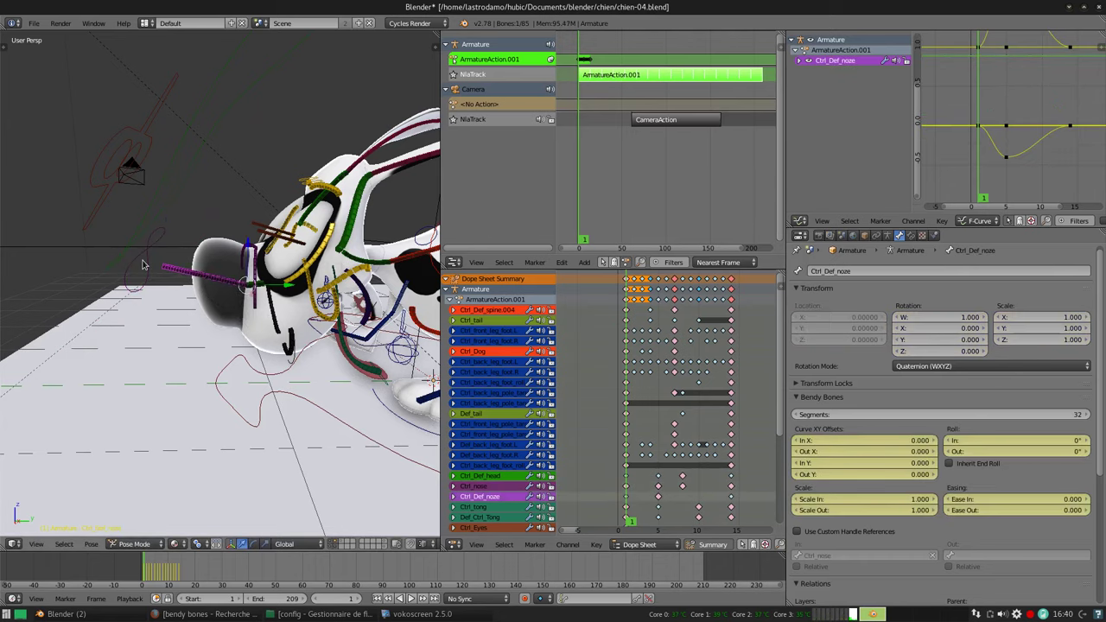
pyautogui.rightClick(149, 245)
# Set the nose bone's Ease In to 1, then rotate Ctrl_nose about X again
pyautogui.press('Tab')
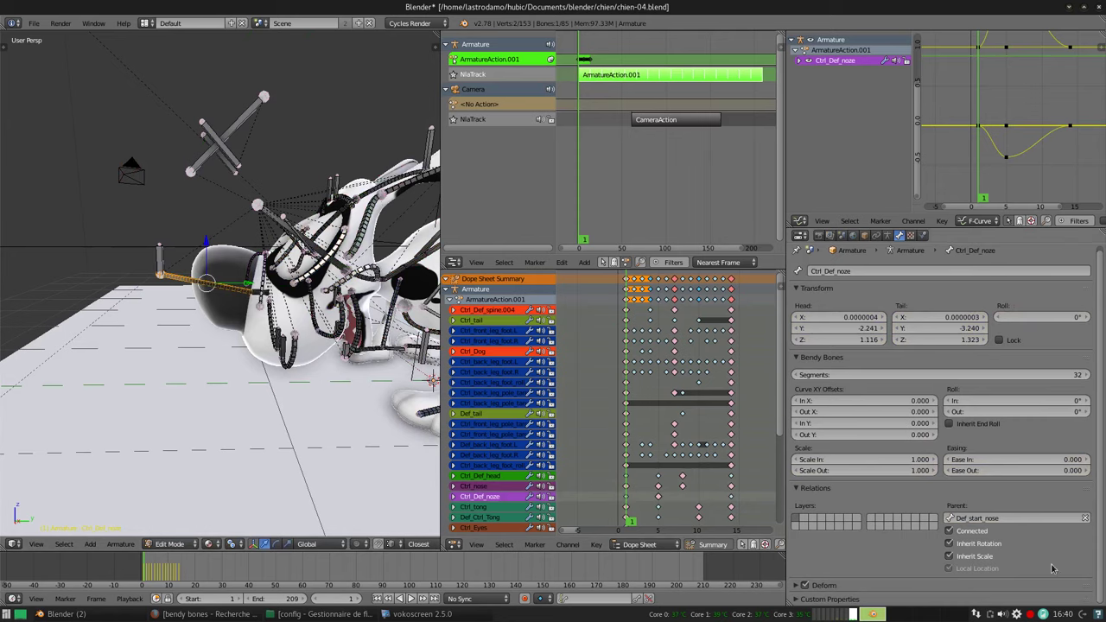
pyautogui.click(1076, 458)
pyautogui.write('1')
pyautogui.press('Return')
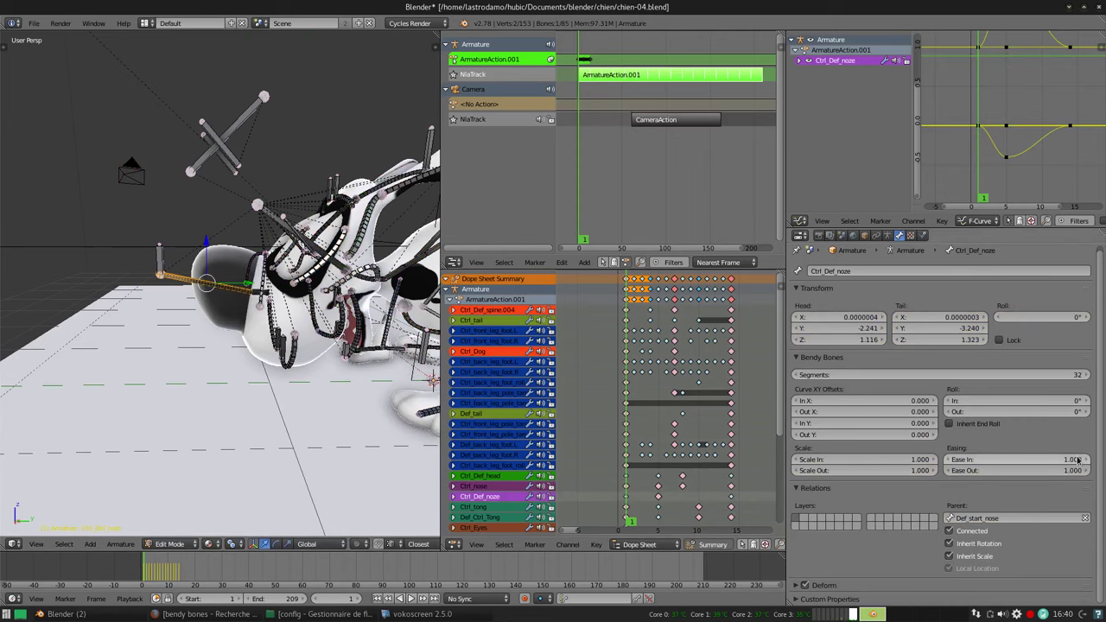
pyautogui.press('Tab')
pyautogui.rightClick(160, 264)
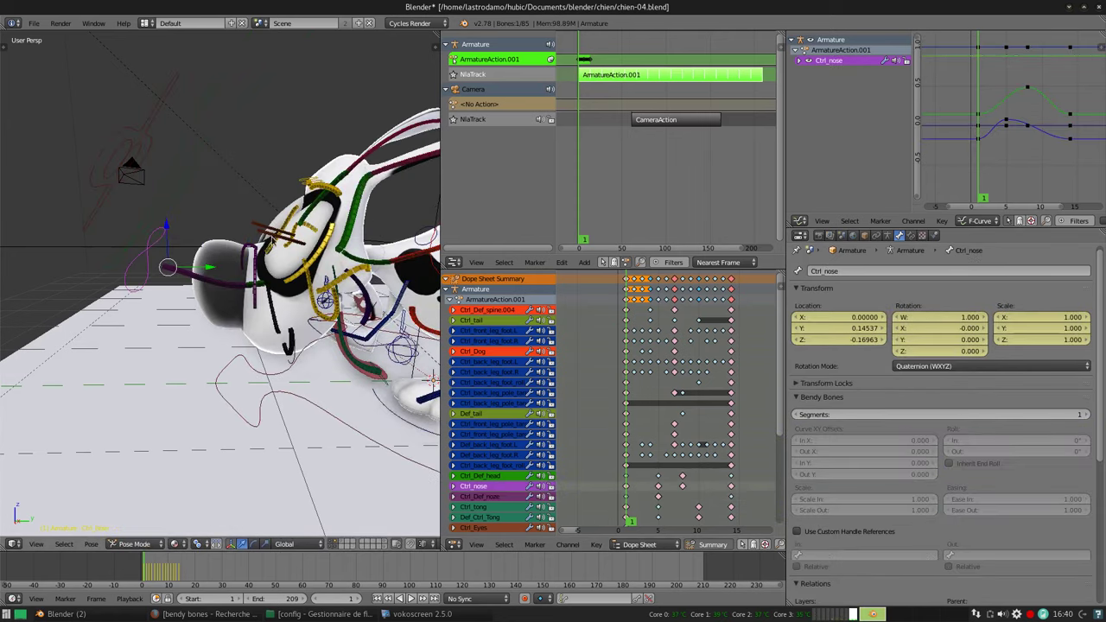
pyautogui.press('r')
pyautogui.press('x')
pyautogui.press('x')
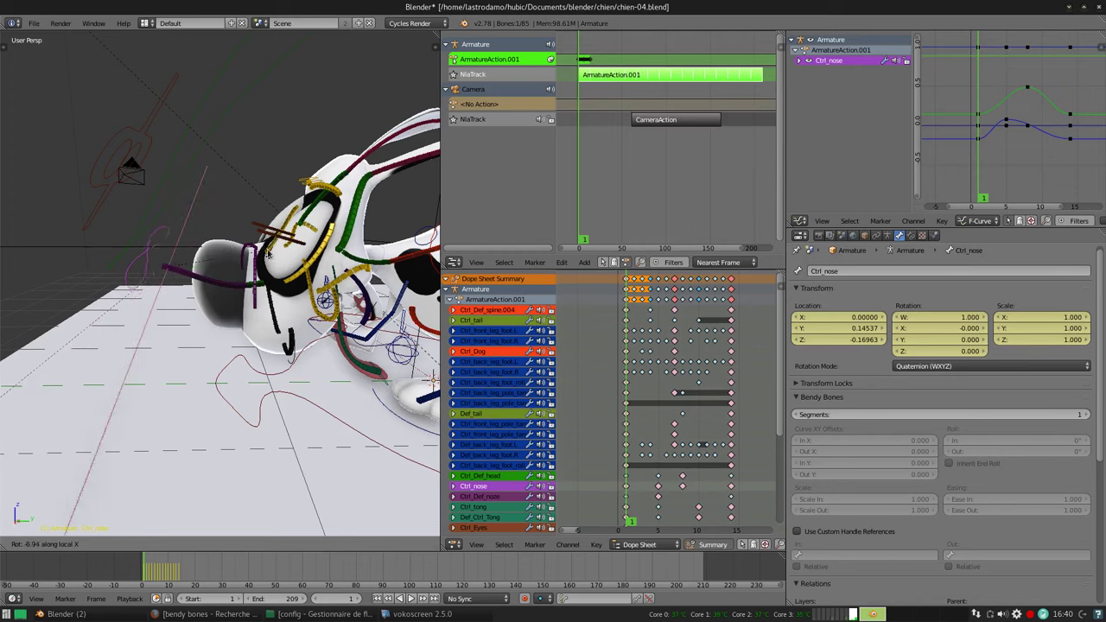
pyautogui.click(270, 255)
pyautogui.rightClick(207, 285)
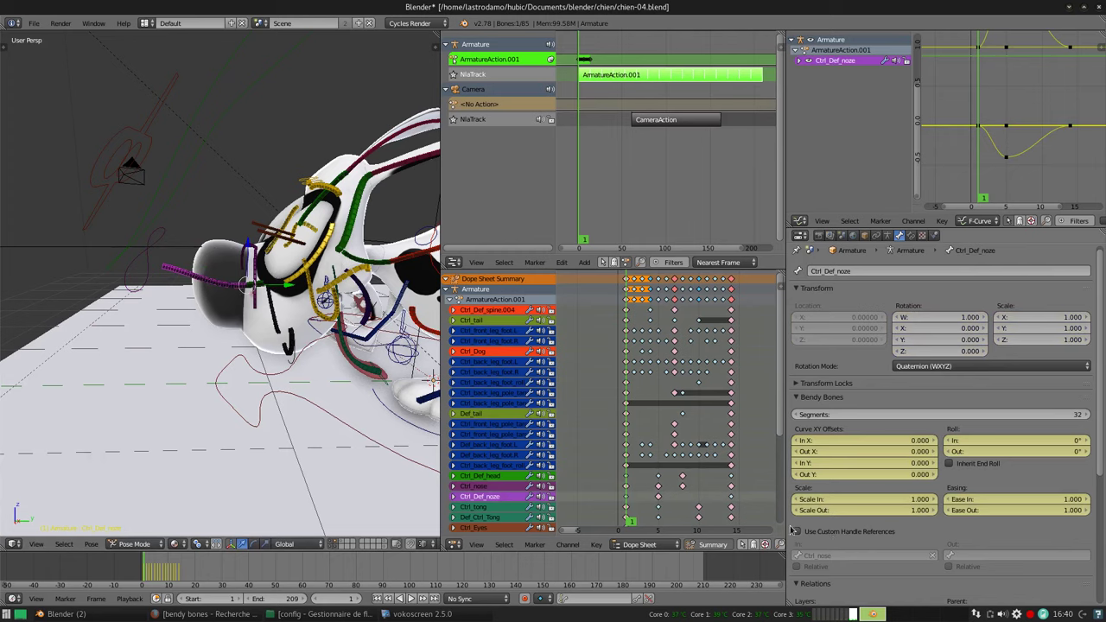
# Enable custom bendy-bone handles, clearing the In handle and setting Ctrl_nose as the Out handle
pyautogui.click(797, 532)
pyautogui.click(854, 555)
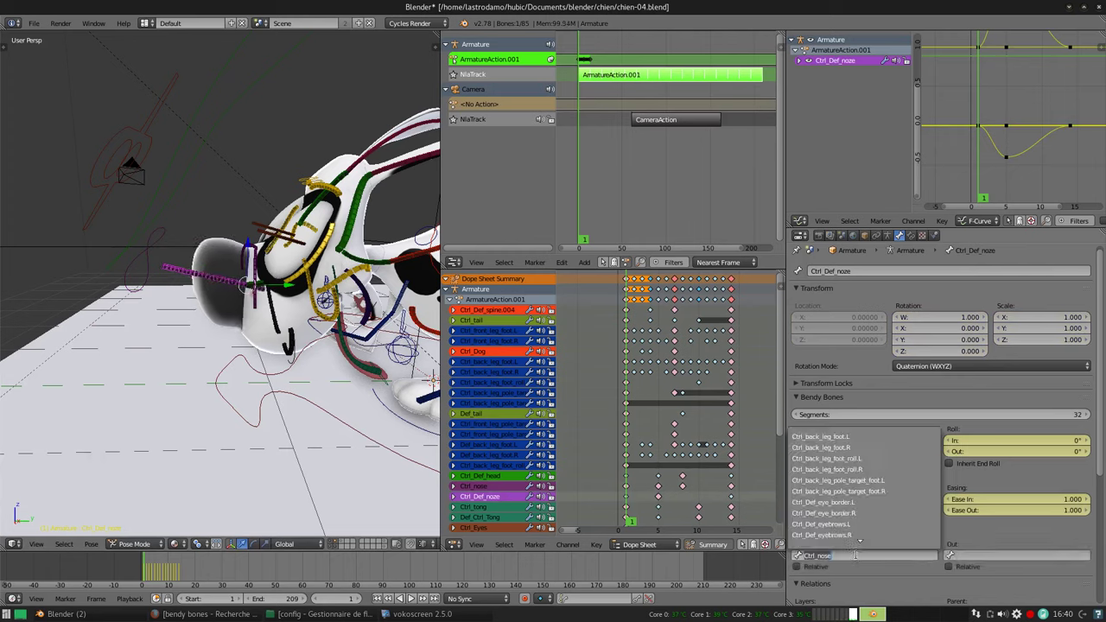
pyautogui.press('Return')
pyautogui.click(933, 556)
pyautogui.click(979, 556)
pyautogui.write('nose')
pyautogui.press('Return')
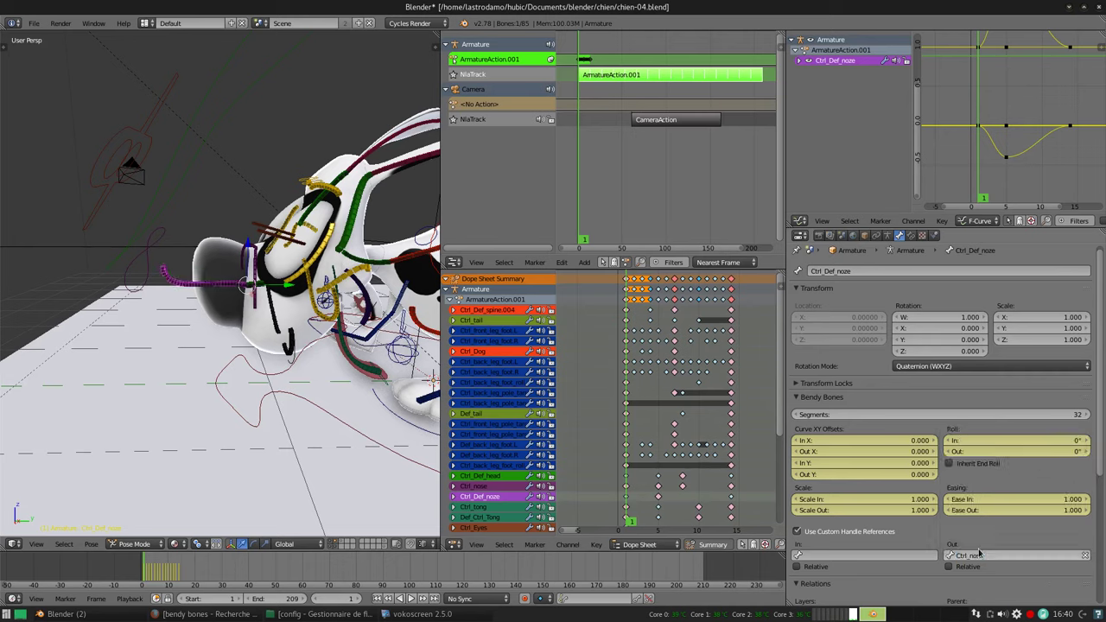
# Rotate Ctrl_nose around X twice, reselecting Ctrl_Def_noze each time to see the nose bend
pyautogui.rightClick(168, 251)
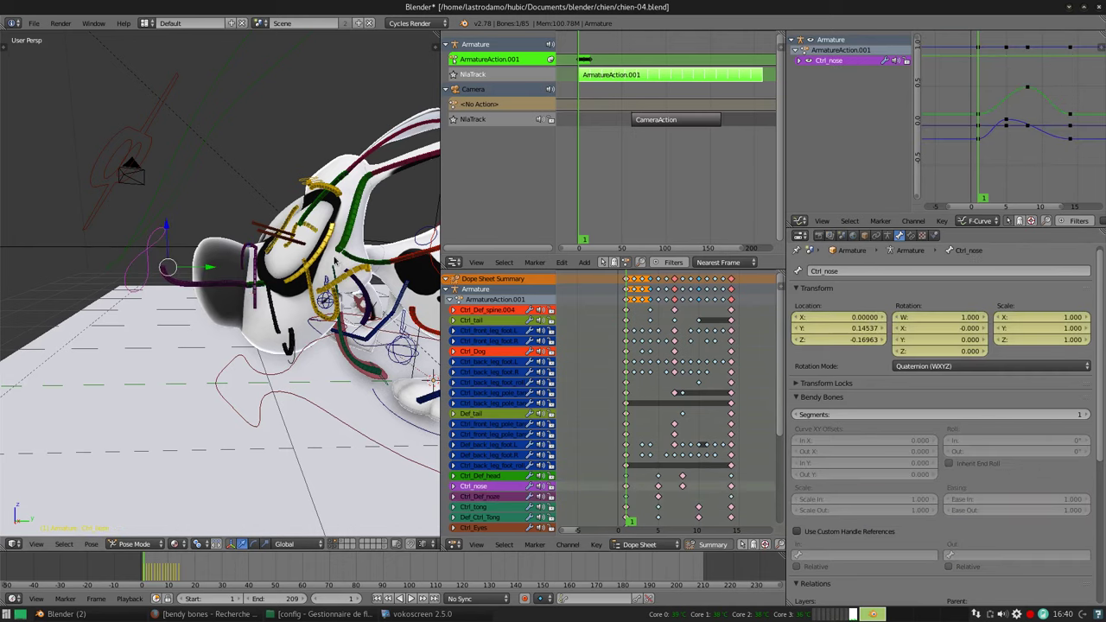
pyautogui.press('r')
pyautogui.press('x')
pyautogui.press('x')
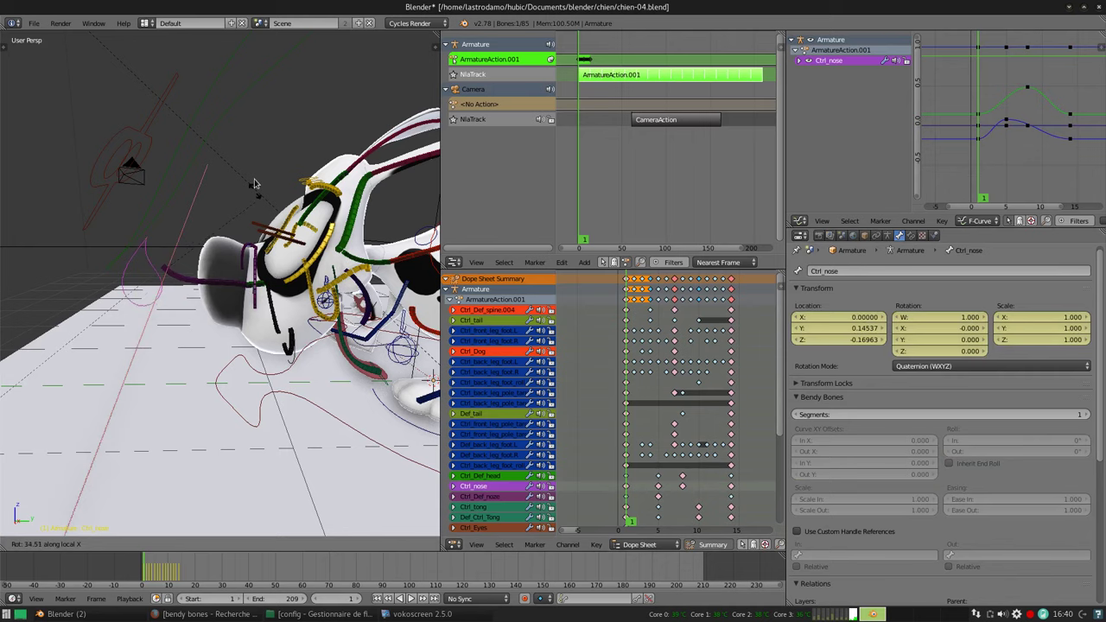
pyautogui.click(207, 290)
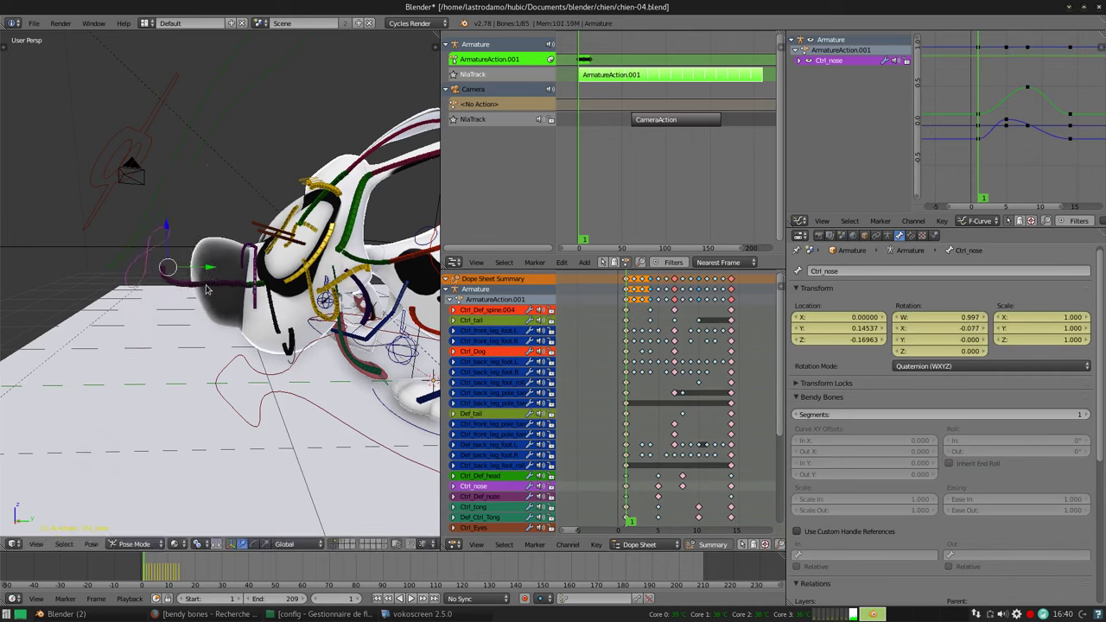
pyautogui.rightClick(186, 282)
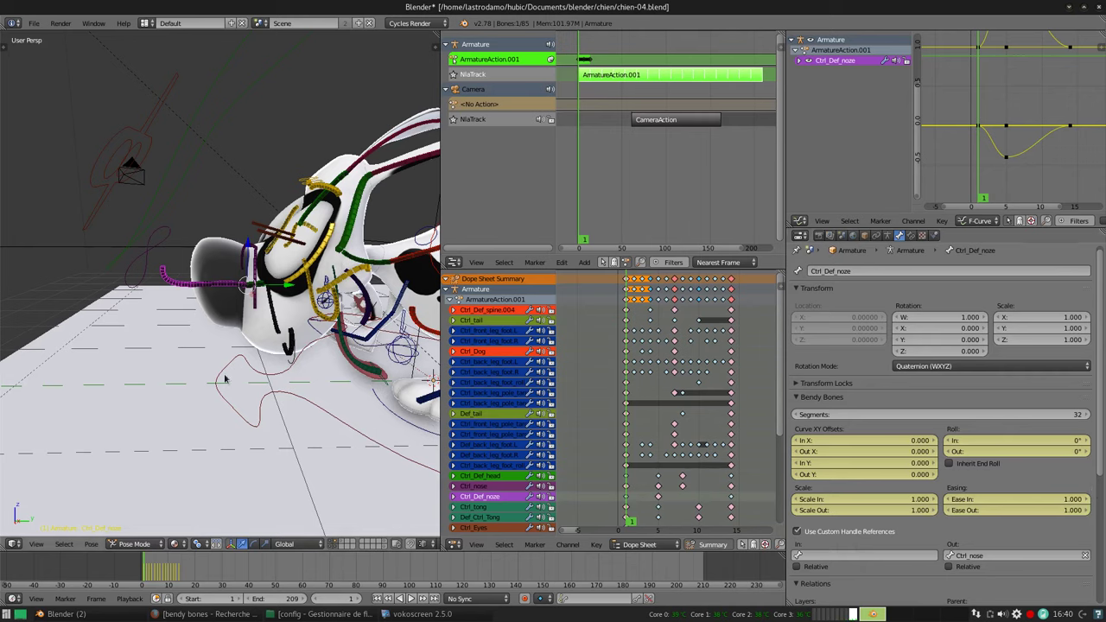
pyautogui.moveTo(227, 322); pyautogui.dragTo(233, 306, button='middle')
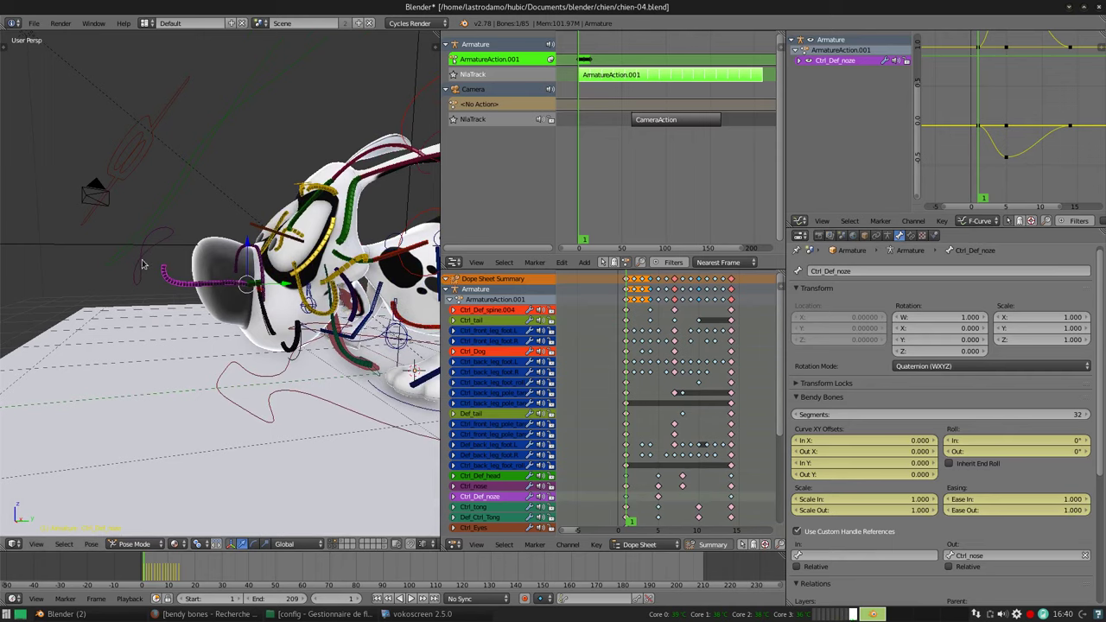
pyautogui.rightClick(216, 284)
pyautogui.press('r')
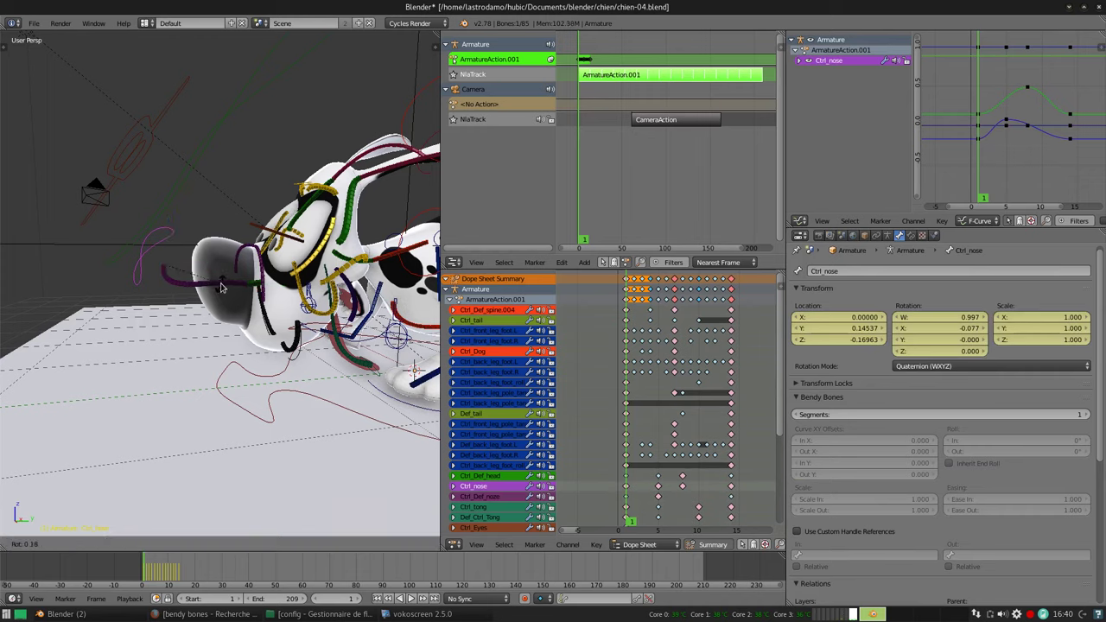
pyautogui.press('x')
pyautogui.click(234, 251)
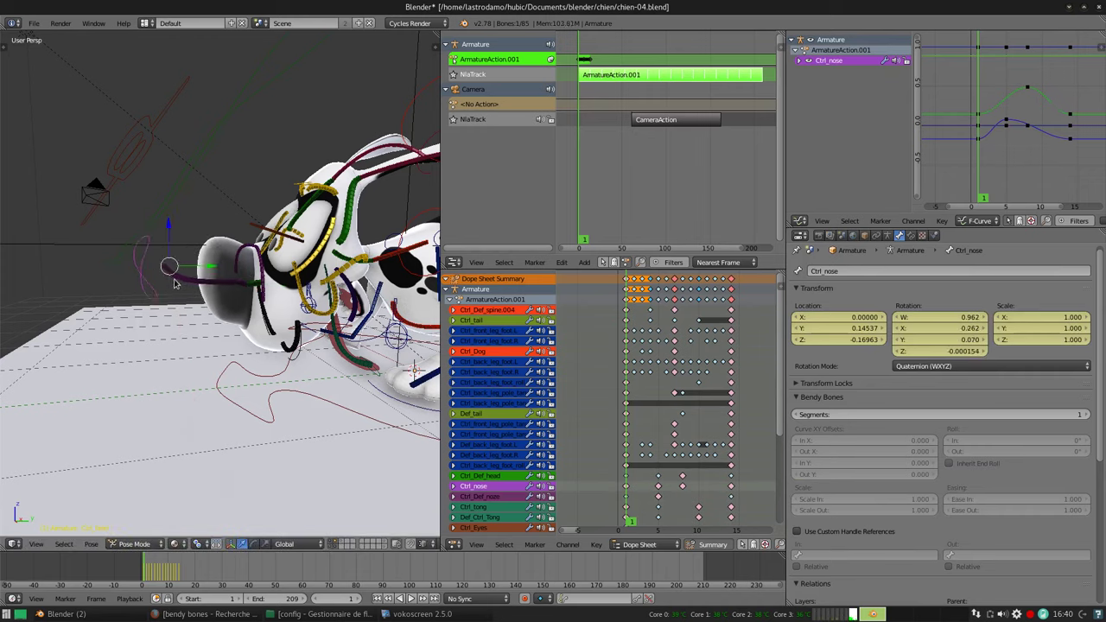
pyautogui.rightClick(173, 278)
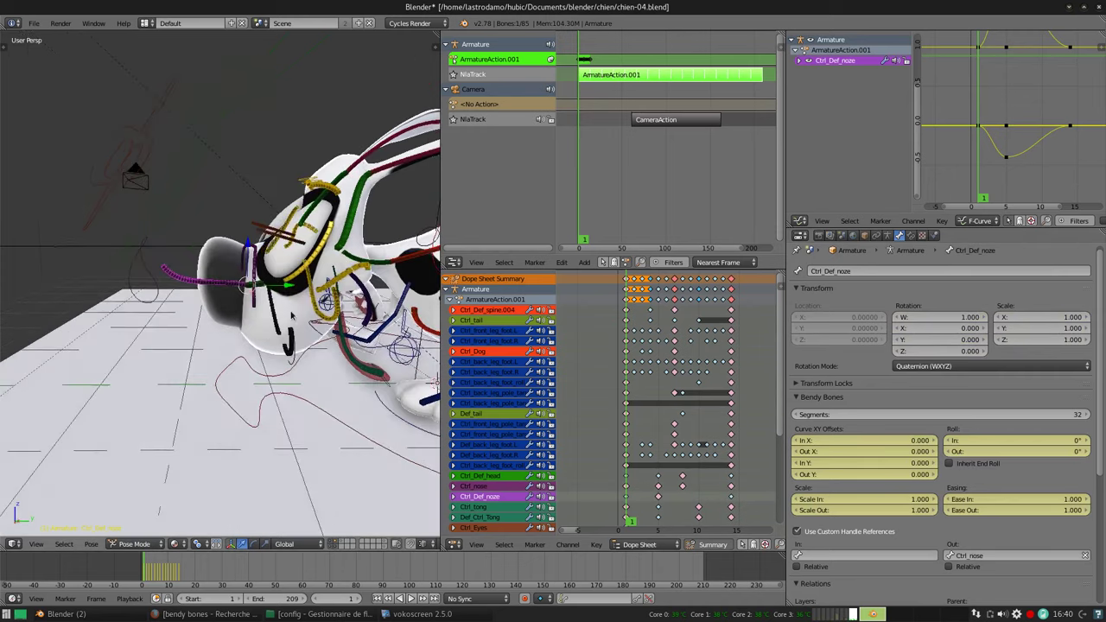
pyautogui.moveTo(197, 309); pyautogui.dragTo(194, 466, button='middle')
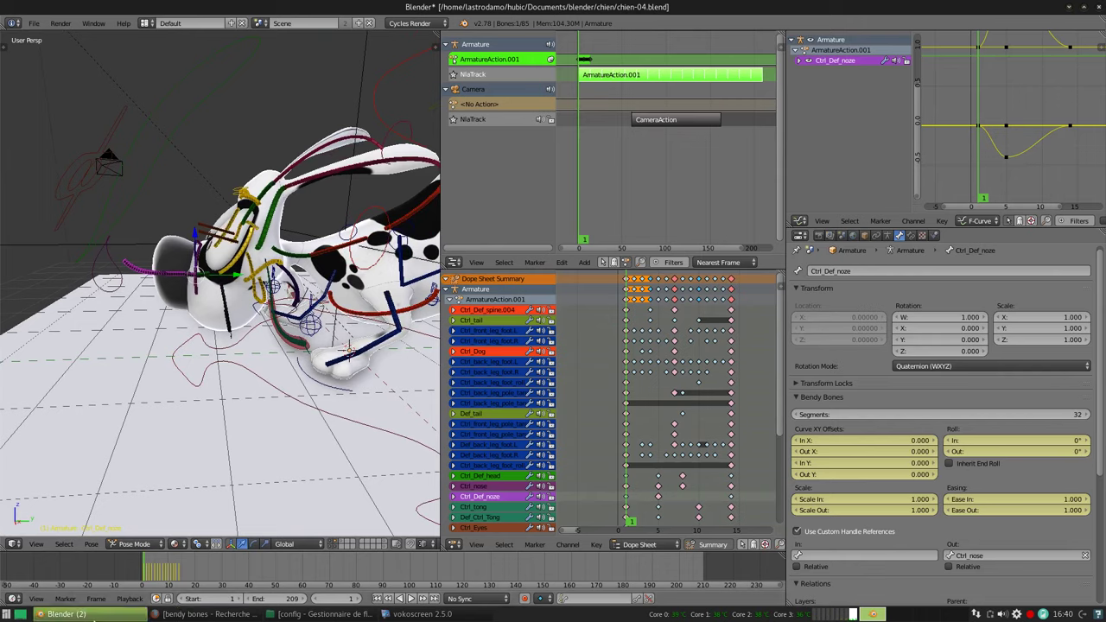
# Switch to the test_bendy_bones window and pan to centre the armature examples
pyautogui.click(65, 613)
pyautogui.click(96, 598)
pyautogui.moveTo(380, 279)
pyautogui.keyDown('shift'); pyautogui.mouseDown(button='middle')
pyautogui.moveTo(353, 283)
pyautogui.moveTo(383, 285)
pyautogui.moveTo(444, 321)
pyautogui.moveTo(511, 274)
pyautogui.moveTo(336, 290)
pyautogui.mouseUp(button='middle'); pyautogui.keyUp('shift')
pyautogui.keyDown('shift'); pyautogui.moveTo(300, 252); pyautogui.dragTo(461, 267, button='middle'); pyautogui.keyUp('shift')
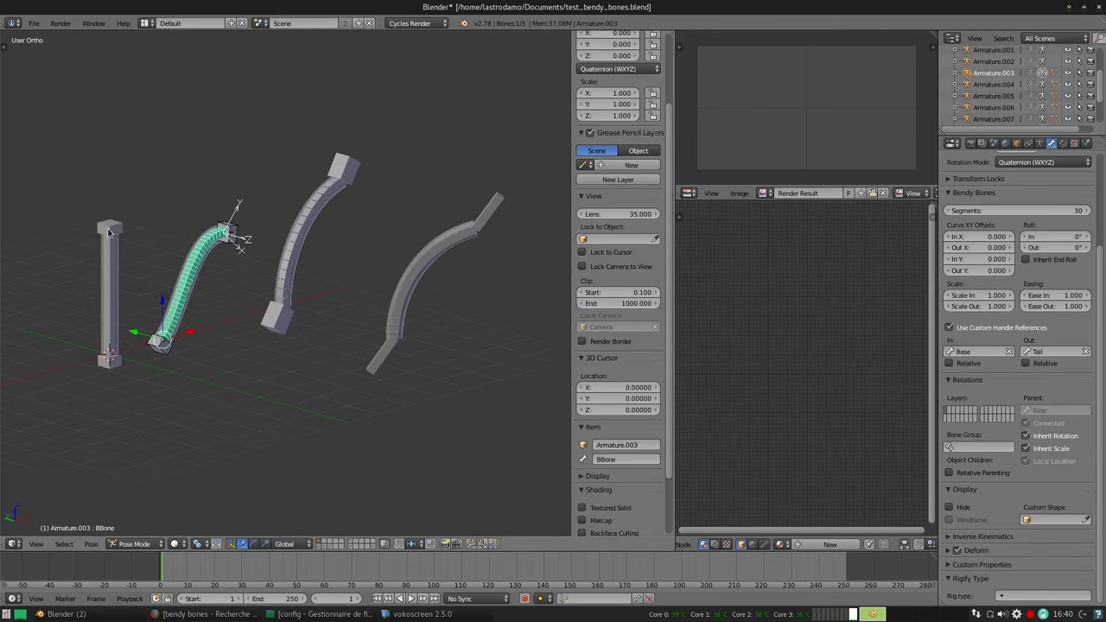
# Inspect the vertical armature's Base bone in Edit Mode, then return to Object Mode
pyautogui.rightClick(108, 231)
pyautogui.press('Tab')
pyautogui.rightClick(118, 364)
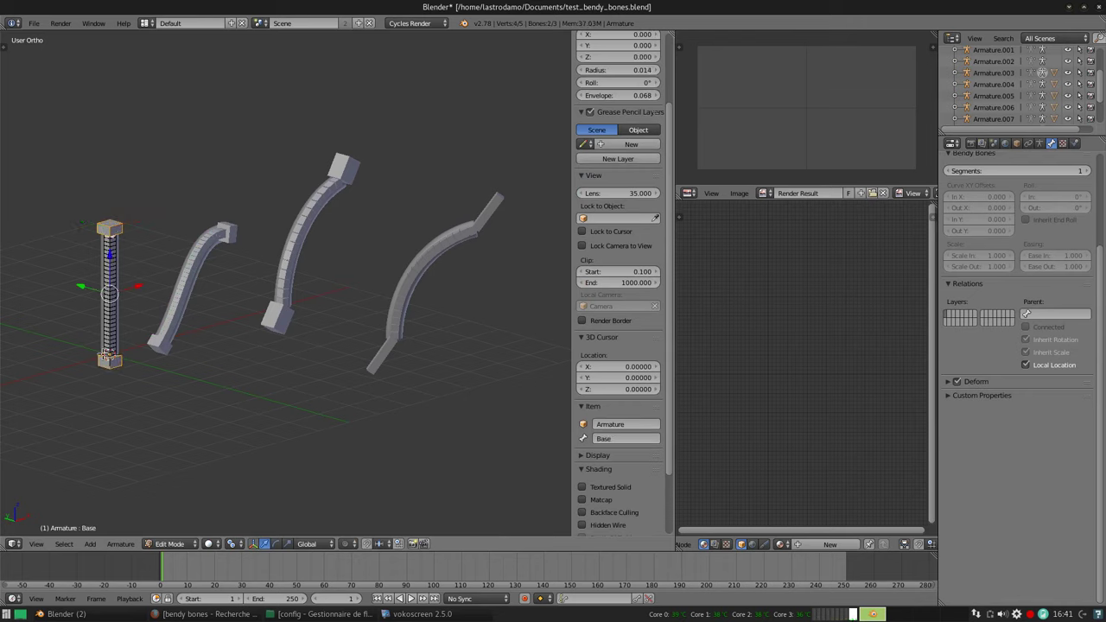
pyautogui.press('Tab')
pyautogui.moveTo(296, 214); pyautogui.dragTo(281, 222, button='middle')
# In Pose Mode, rotate Armature.006's Tail bone so the bendy bone curves further
pyautogui.rightClick(393, 190)
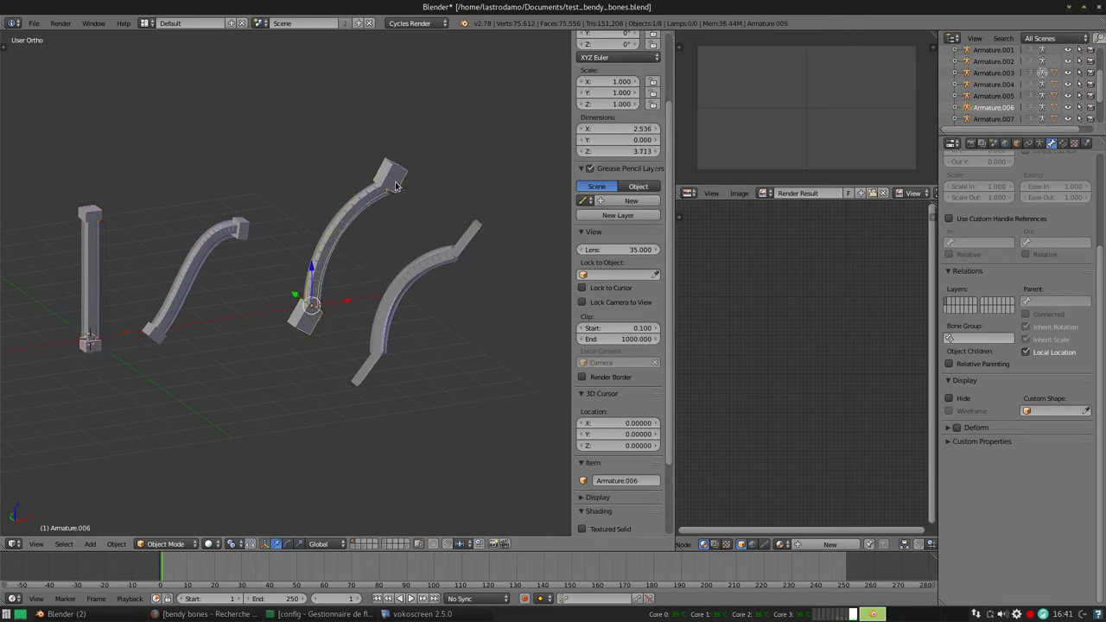
pyautogui.press('Tab')
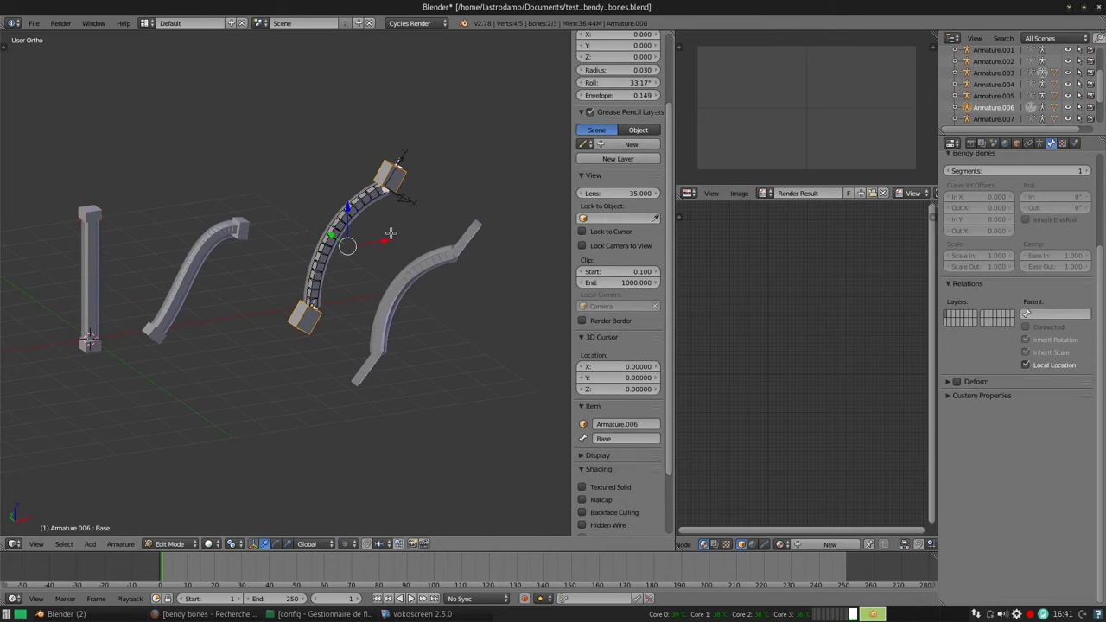
pyautogui.scroll(2, 414, 244)
pyautogui.hotkey('ctrl', 'Tab')
pyautogui.rightClick(437, 147)
pyautogui.press('r')
pyautogui.click(476, 170)
pyautogui.moveTo(477, 170); pyautogui.dragTo(494, 216, button='middle')
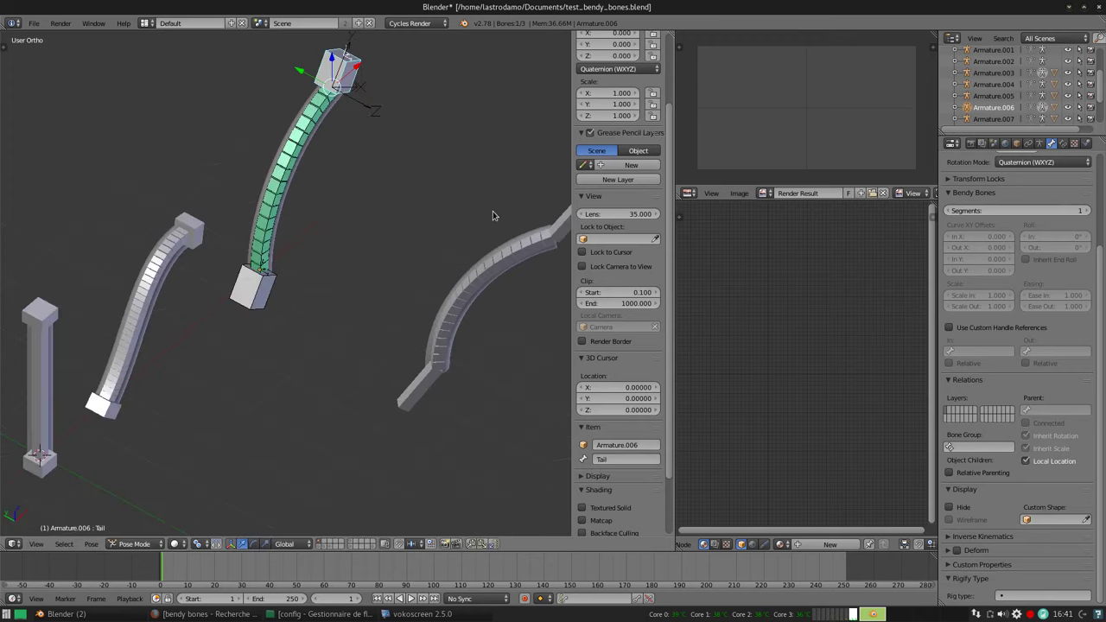
pyautogui.press('KP_Decimal')
# In Edit Mode, set the bendy Bone's segments to 1, then back to 16, and return to Pose Mode
pyautogui.press('Tab')
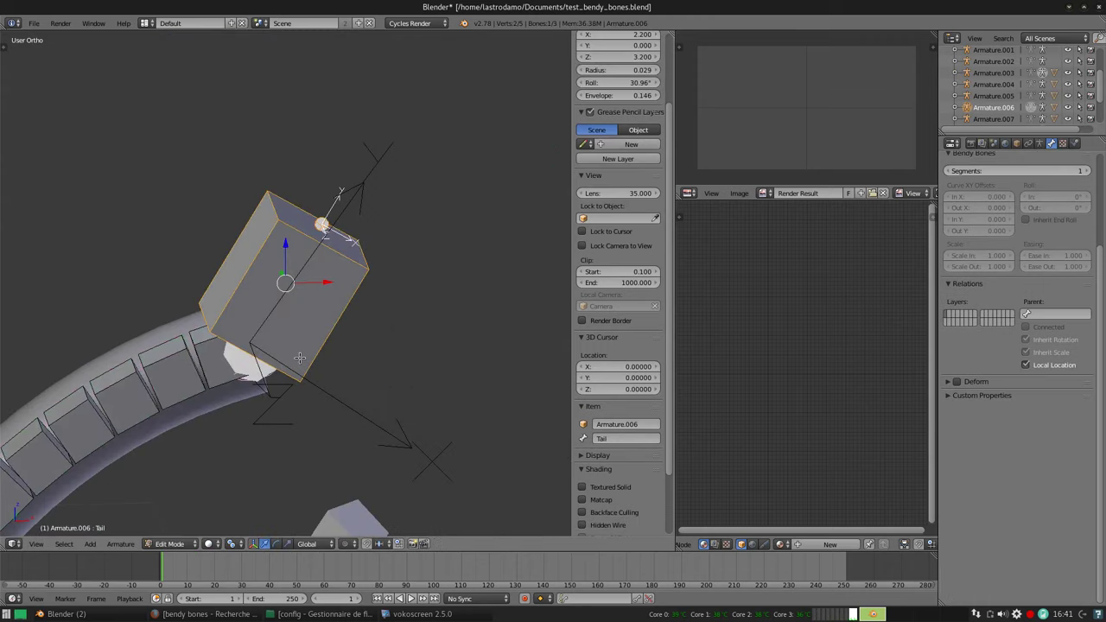
pyautogui.scroll(-5, 299, 357)
pyautogui.moveTo(435, 240)
pyautogui.mouseDown(button='middle')
pyautogui.moveTo(366, 297)
pyautogui.moveTo(338, 254)
pyautogui.mouseUp(button='middle')
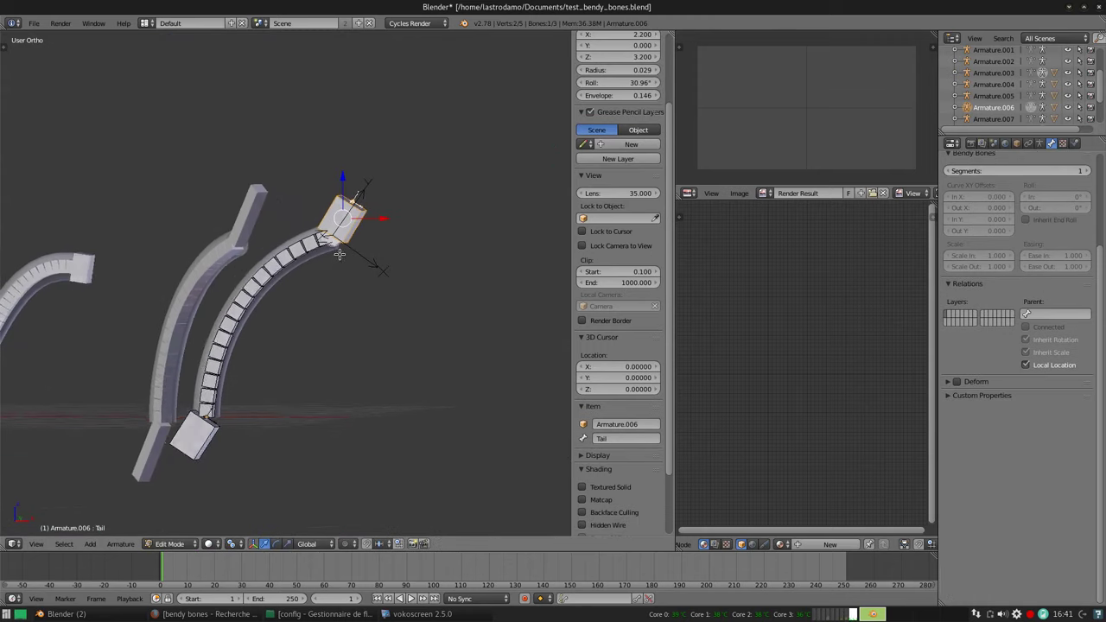
pyautogui.rightClick(270, 301)
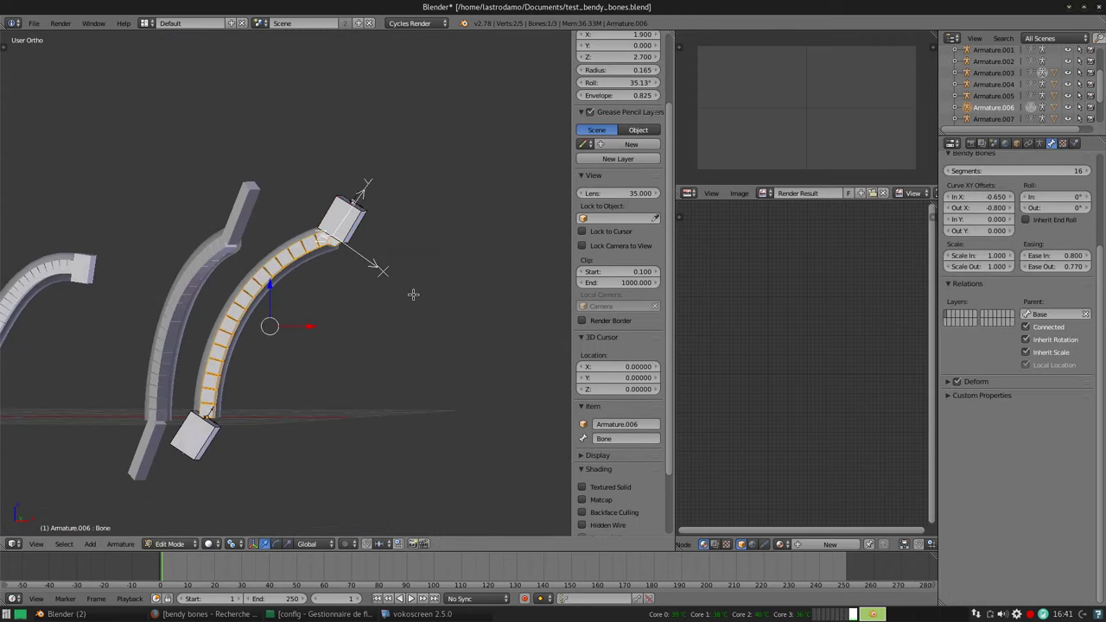
pyautogui.click(1068, 175)
pyautogui.write('1')
pyautogui.press('Return')
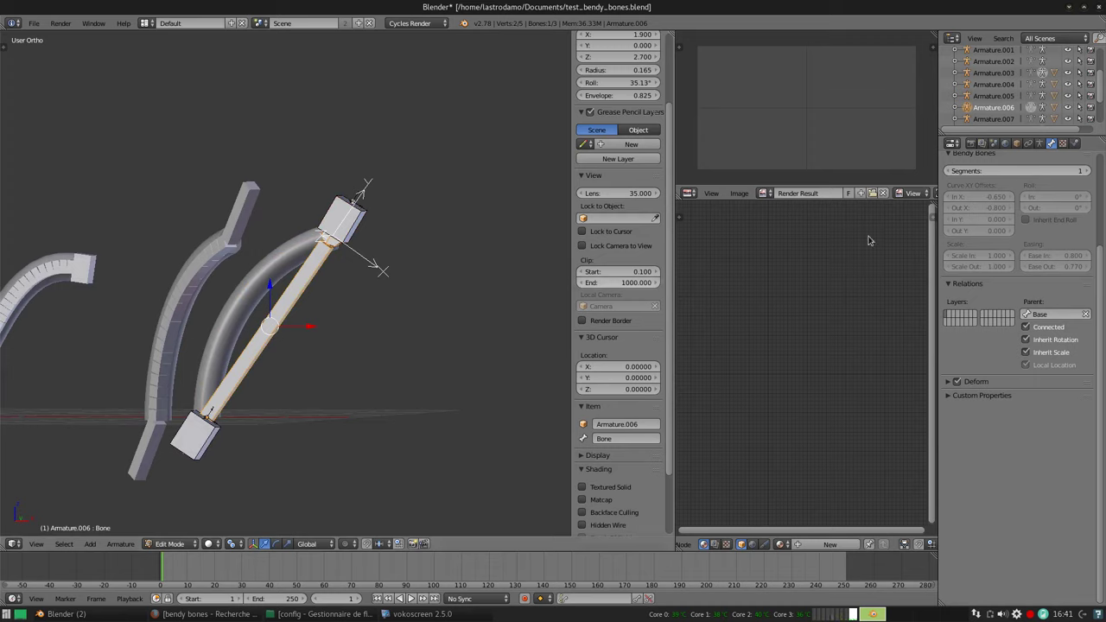
pyautogui.click(1042, 171)
pyautogui.write('16')
pyautogui.press('Return')
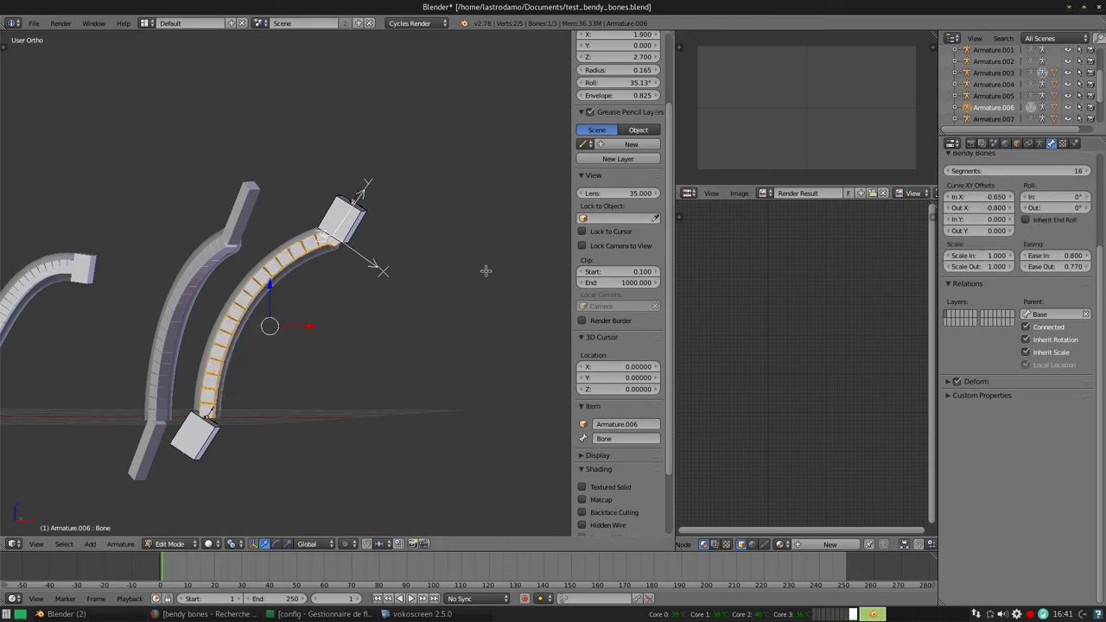
pyautogui.hotkey('ctrl', 'Tab')
pyautogui.moveTo(310, 249)
pyautogui.mouseDown(button='middle')
pyautogui.moveTo(371, 291)
pyautogui.moveTo(403, 260)
pyautogui.mouseUp(button='middle')
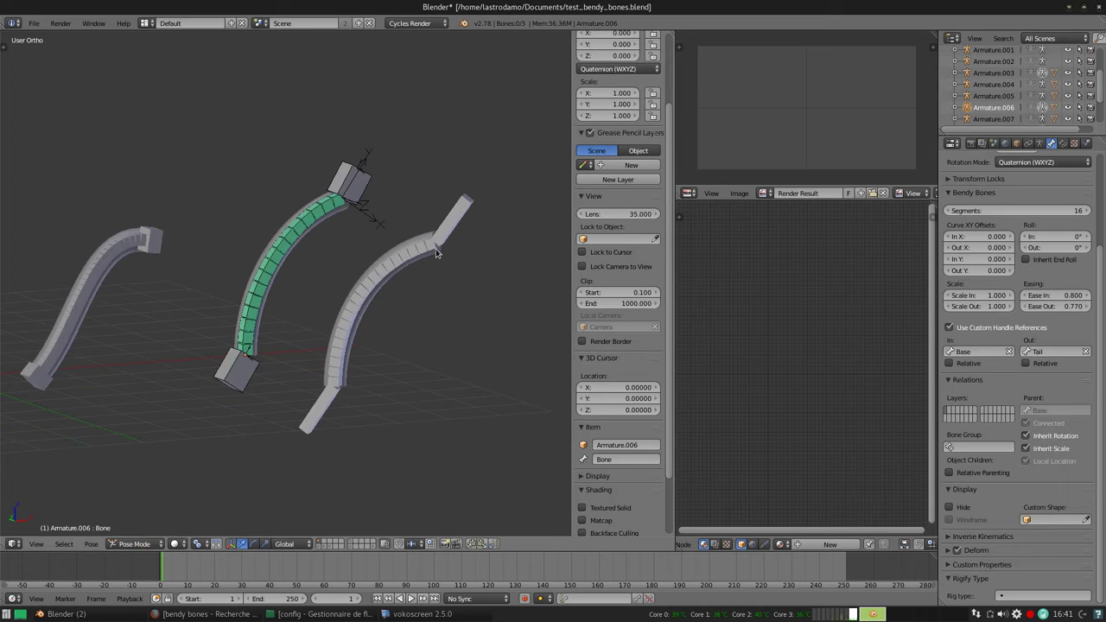
# Check Armature.007's Tail bone, then select Armature.006's Tail bone in Edit Mode
pyautogui.hotkey('ctrl', 'Tab')
pyautogui.rightClick(450, 230)
pyautogui.press('Tab')
pyautogui.rightClick(467, 197)
pyautogui.press('Tab')
pyautogui.rightClick(370, 187)
pyautogui.press('Tab')
pyautogui.rightClick(353, 181)
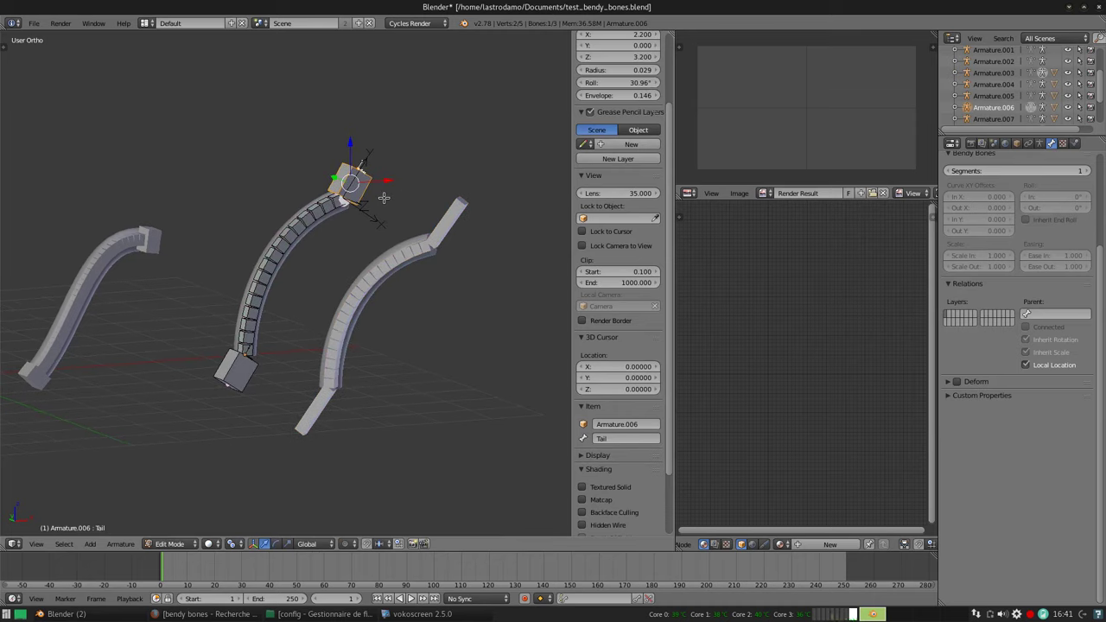
# Rotate Armature.006's Tail bone in front view and inspect the resulting bend in Pose Mode
pyautogui.press('KP_1')
pyautogui.press('r')
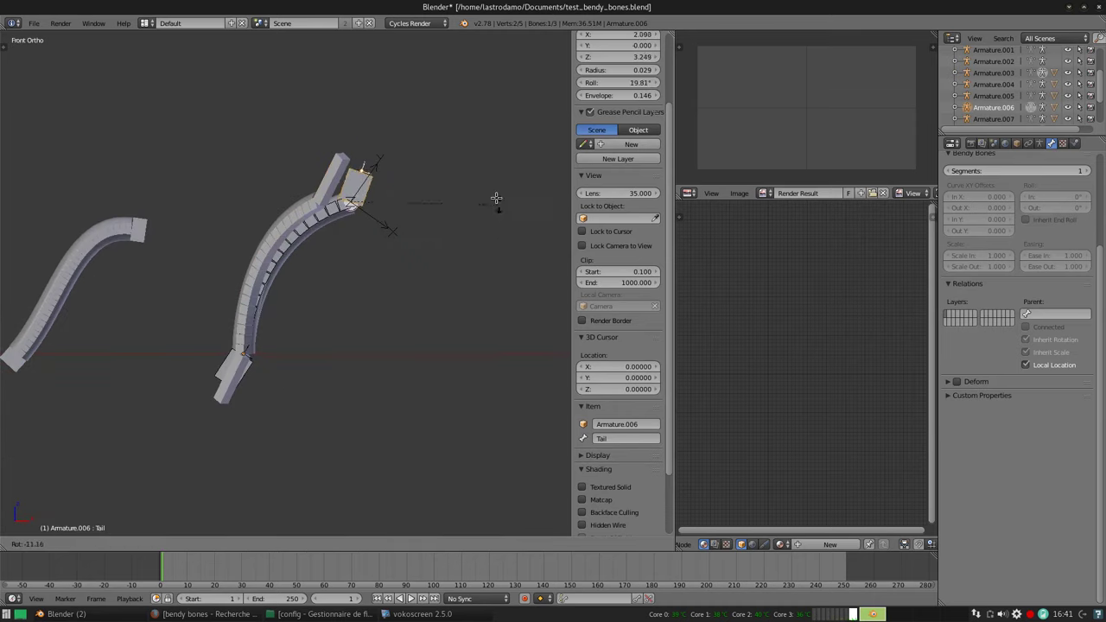
pyautogui.click(468, 170)
pyautogui.hotkey('ctrl', 'Tab')
pyautogui.moveTo(409, 306); pyautogui.dragTo(333, 263, button='middle')
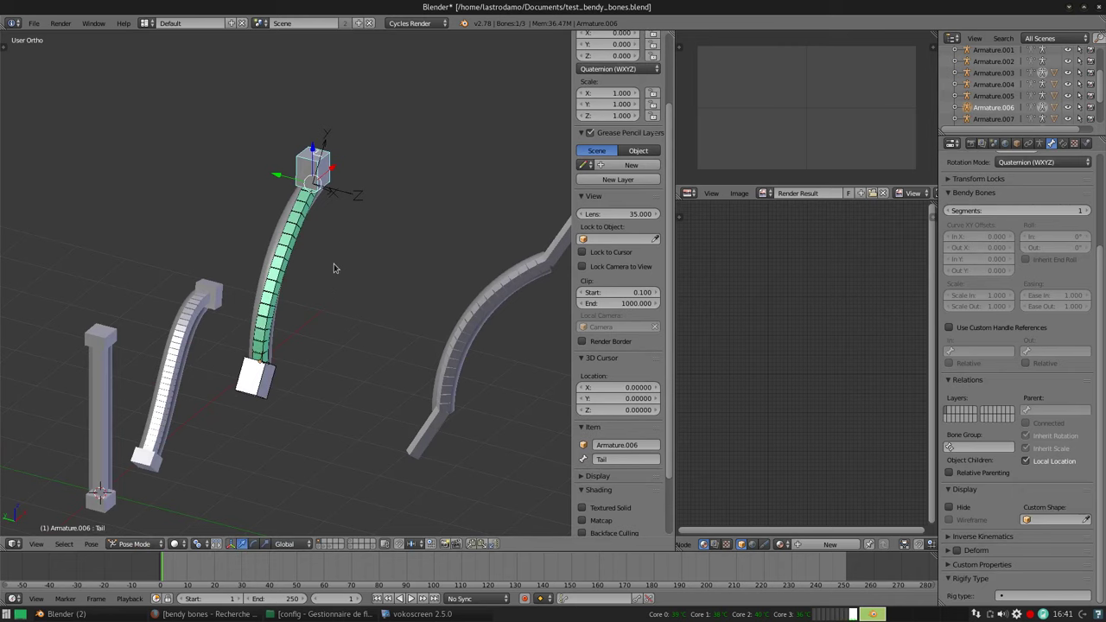
pyautogui.scroll(2, 359, 188)
pyautogui.moveTo(358, 188); pyautogui.dragTo(270, 249, button='middle')
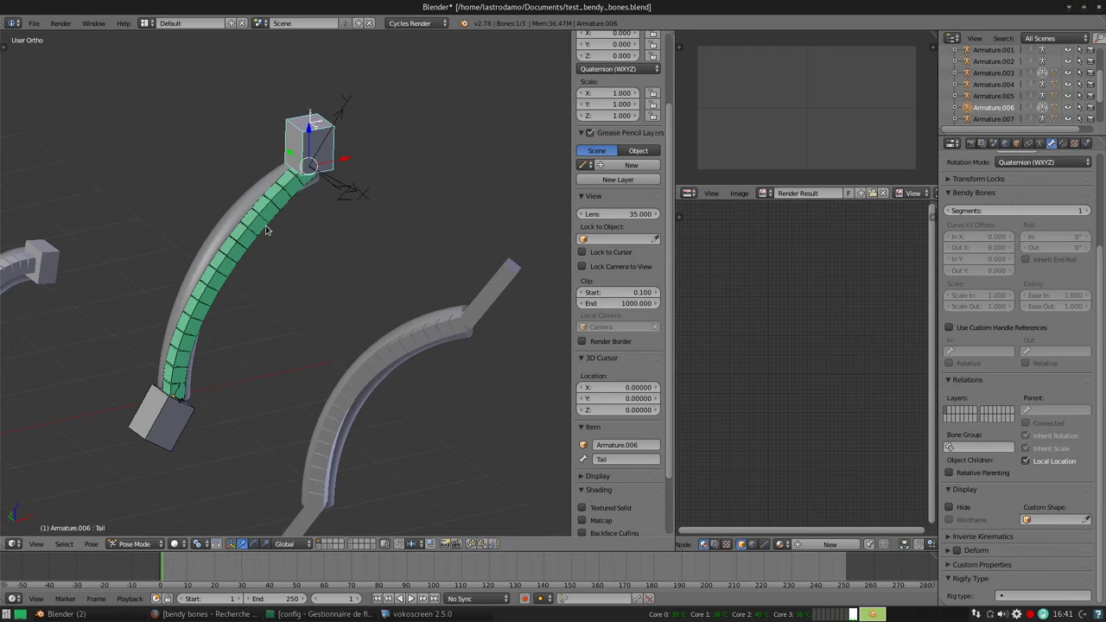
# Compare rest and pose shapes, then set the Bone's Curve In X and Out X offsets to 0
pyautogui.press('Tab')
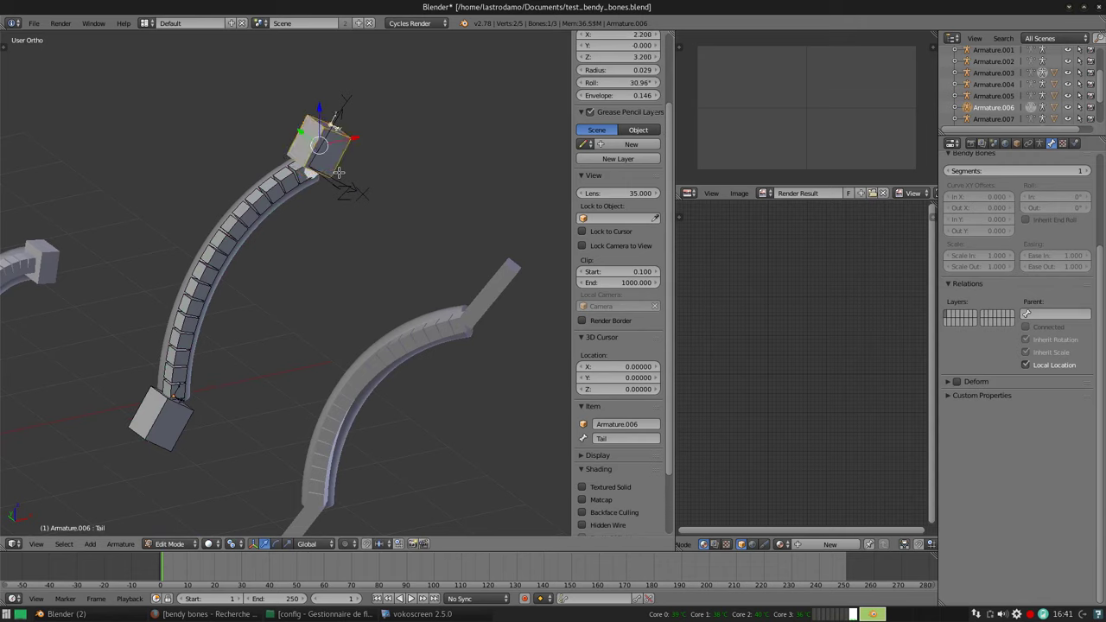
pyautogui.press('Tab')
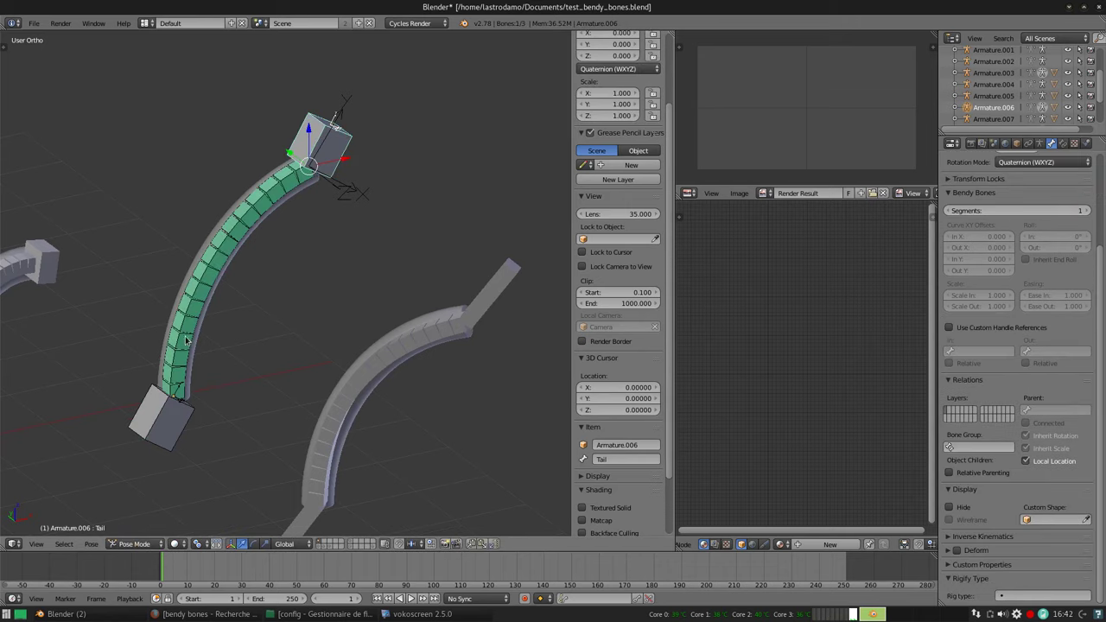
pyautogui.click(186, 341)
pyautogui.press('Tab')
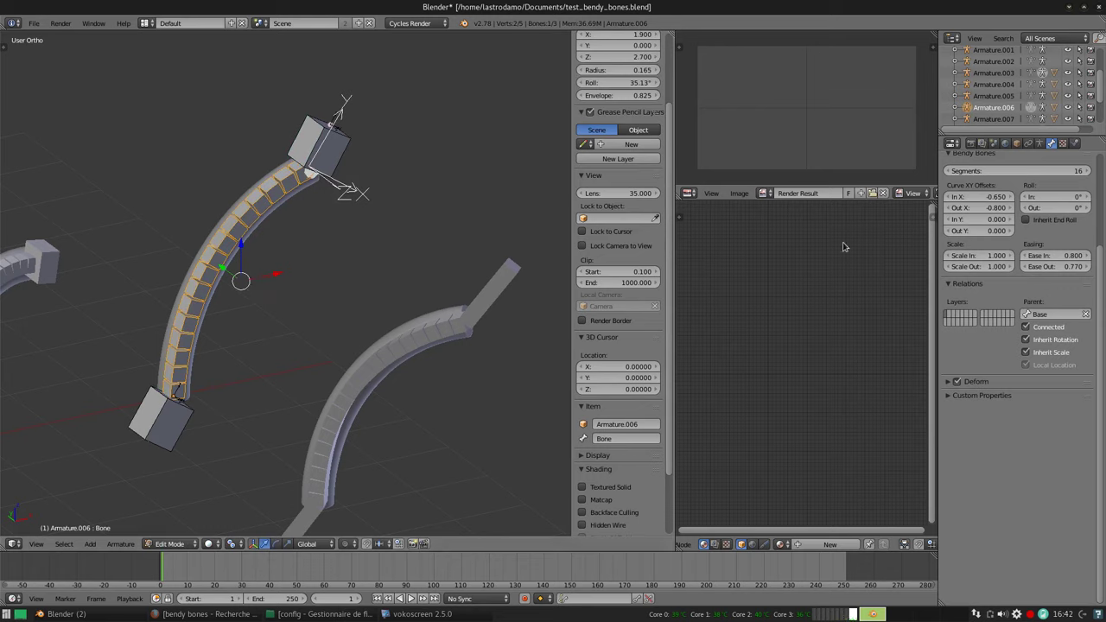
pyautogui.click(997, 197)
pyautogui.write('0')
pyautogui.press('Return')
pyautogui.press('BackSpace')
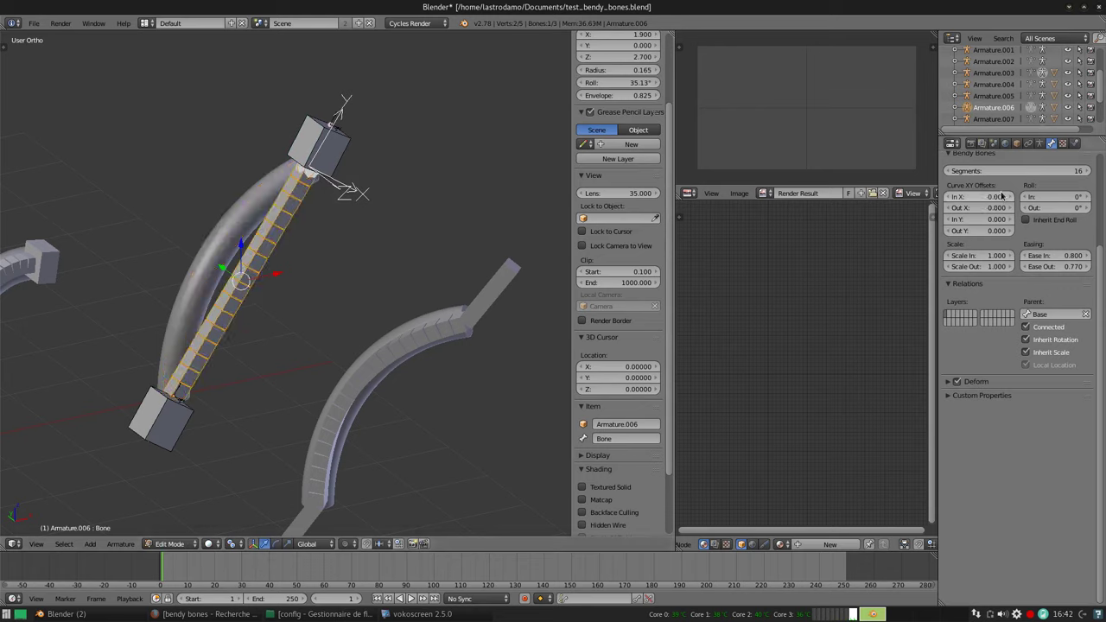
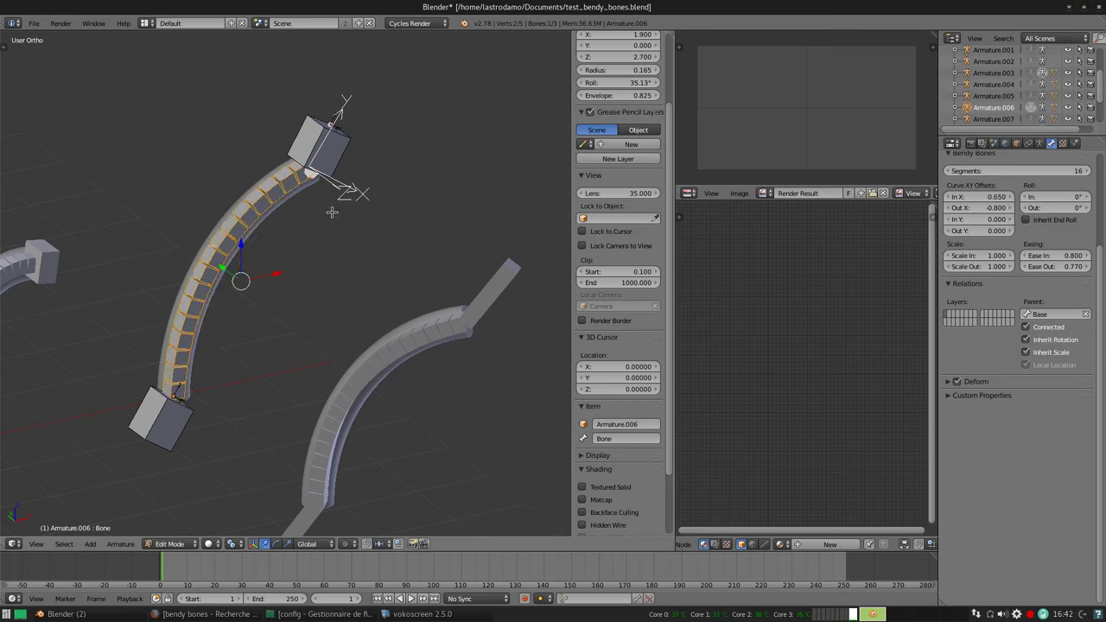
# Reset the Tail bone's roll to 0 and rotate it in Front view to bend the bendy bone
pyautogui.hotkey('ctrl', 'Tab')
pyautogui.press('Tab')
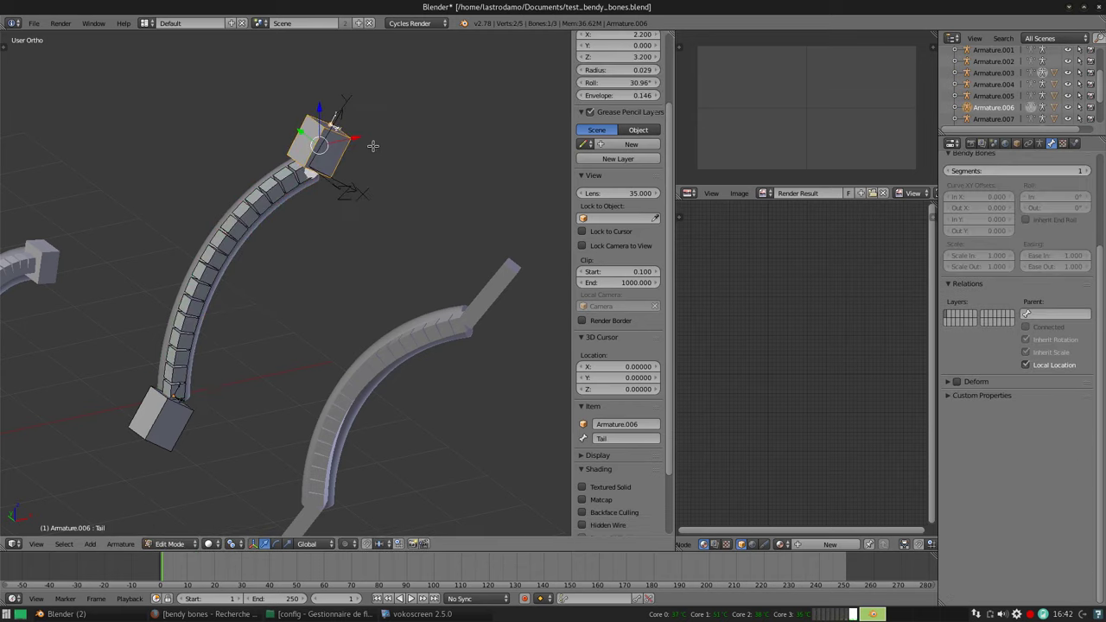
pyautogui.hotkey('alt', 'r')
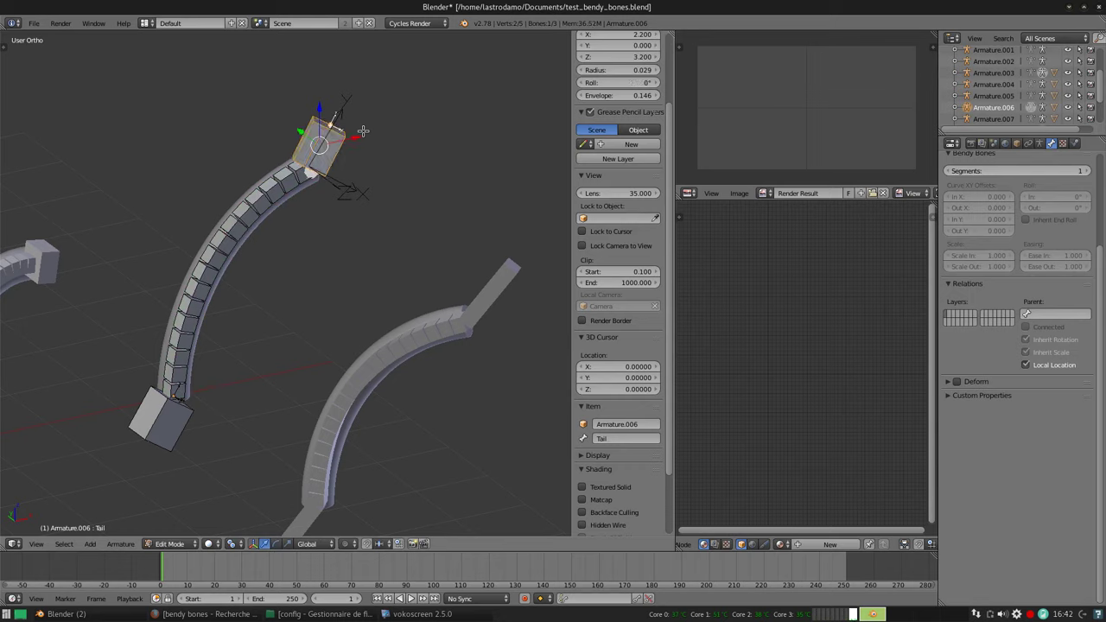
pyautogui.press('KP_1')
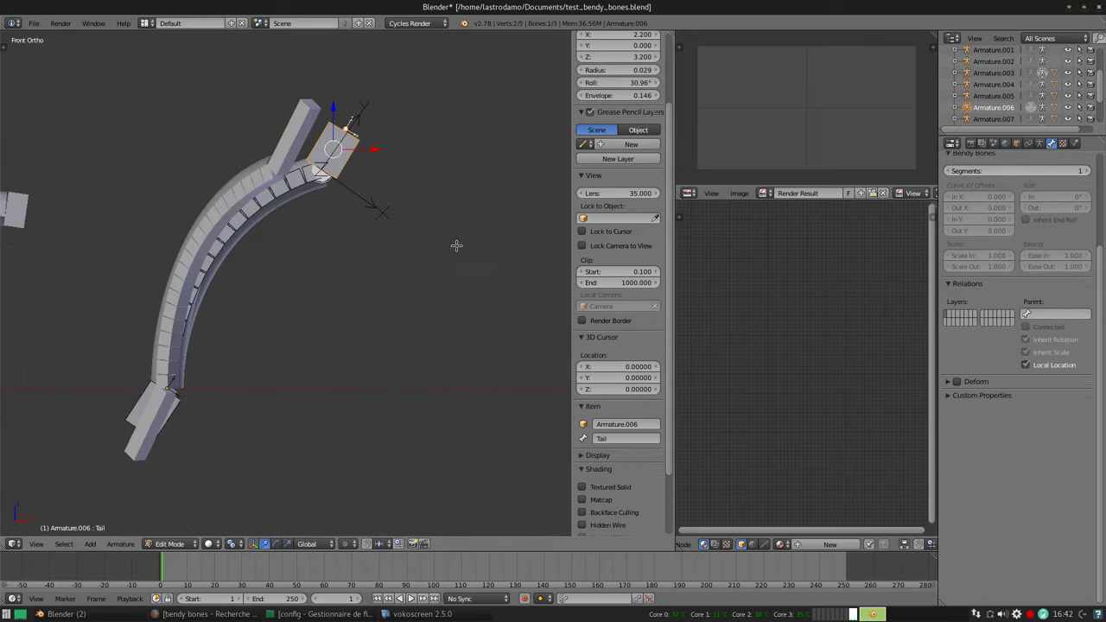
pyautogui.press('r')
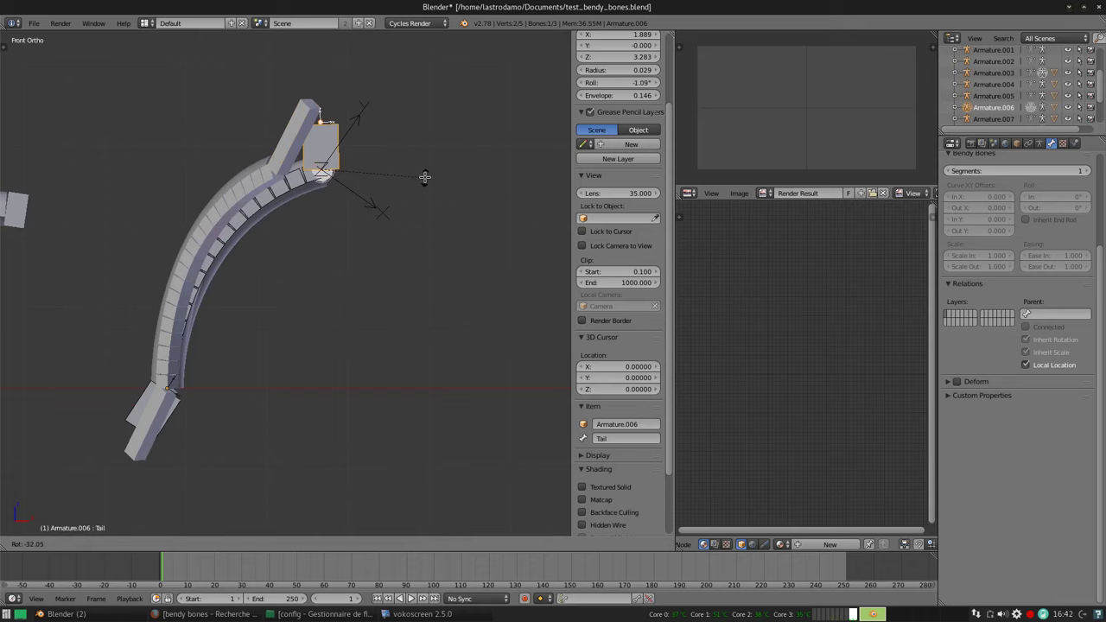
pyautogui.click(445, 227)
# Inspect the bent bone in Pose Mode, then return to Object Mode and select Armature.007
pyautogui.hotkey('ctrl', 'Tab')
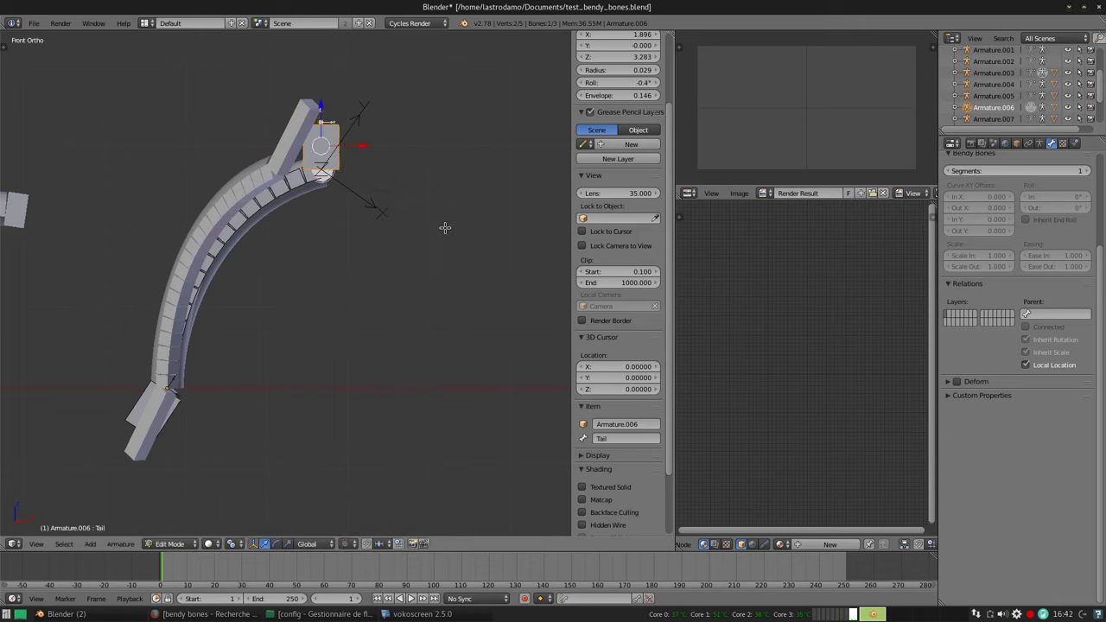
pyautogui.moveTo(383, 211); pyautogui.dragTo(350, 212, button='middle')
pyautogui.rightClick(279, 218)
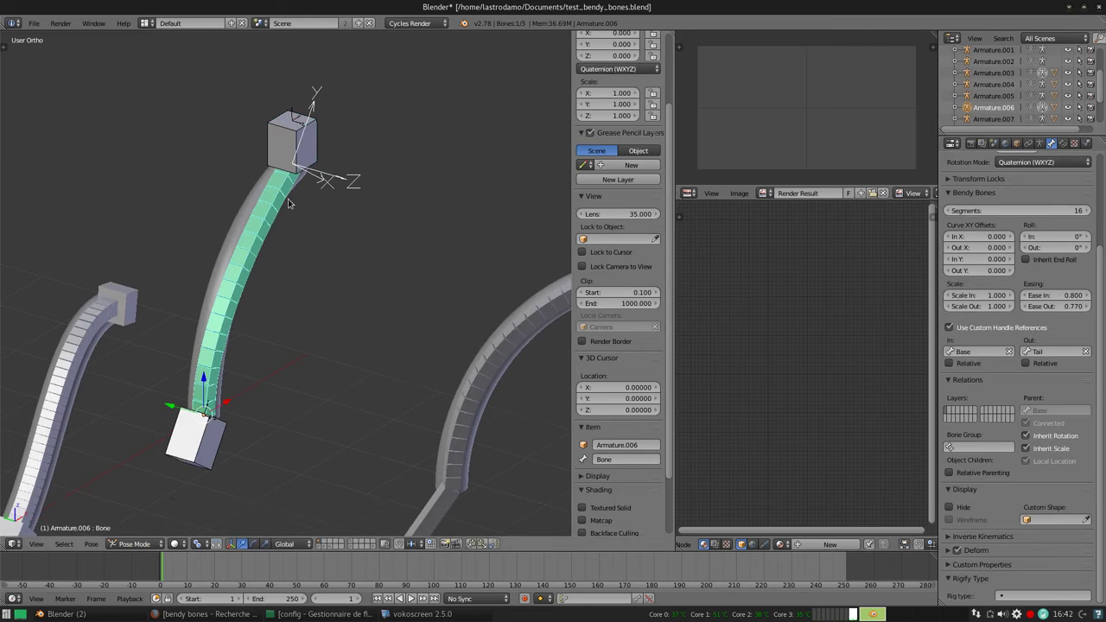
pyautogui.moveTo(289, 203); pyautogui.dragTo(307, 219, button='middle')
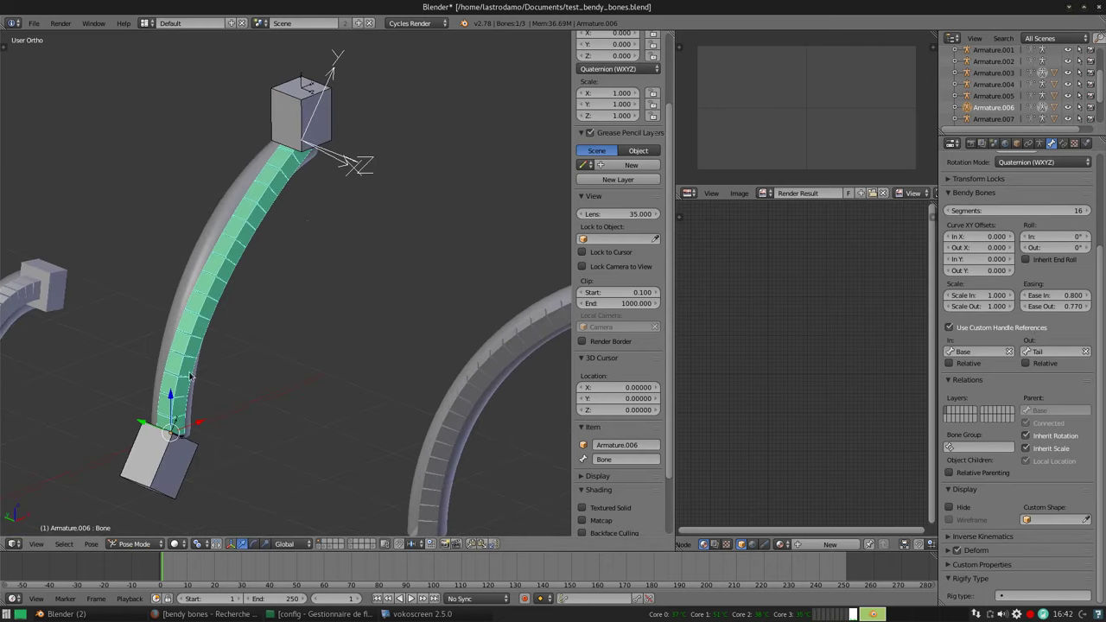
pyautogui.moveTo(339, 171); pyautogui.dragTo(305, 148, button='middle')
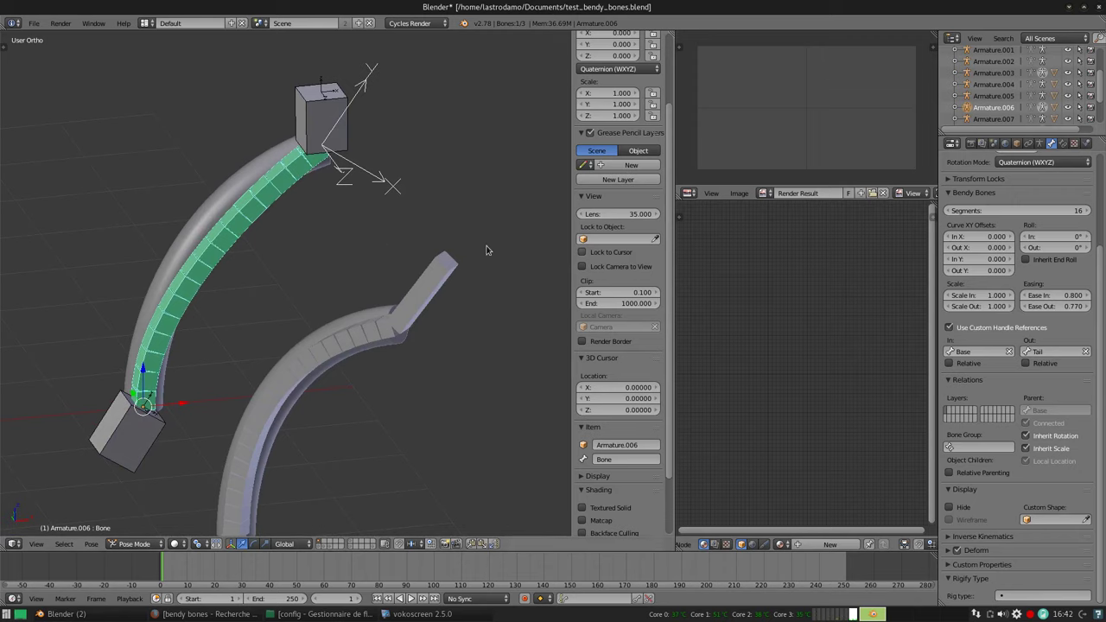
pyautogui.press('Tab')
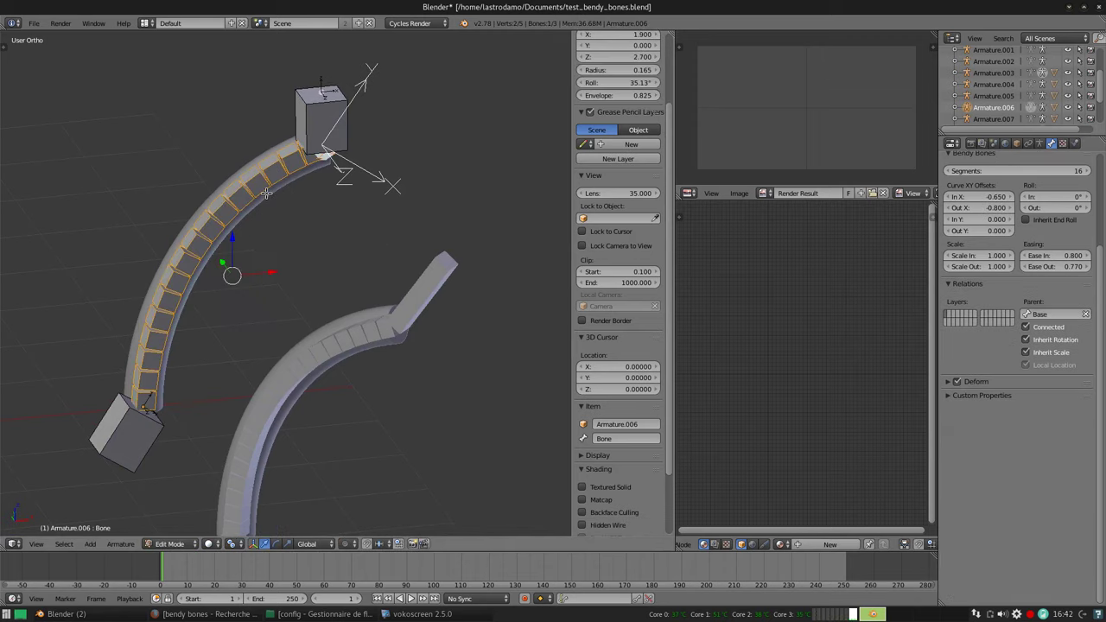
pyautogui.press('Tab')
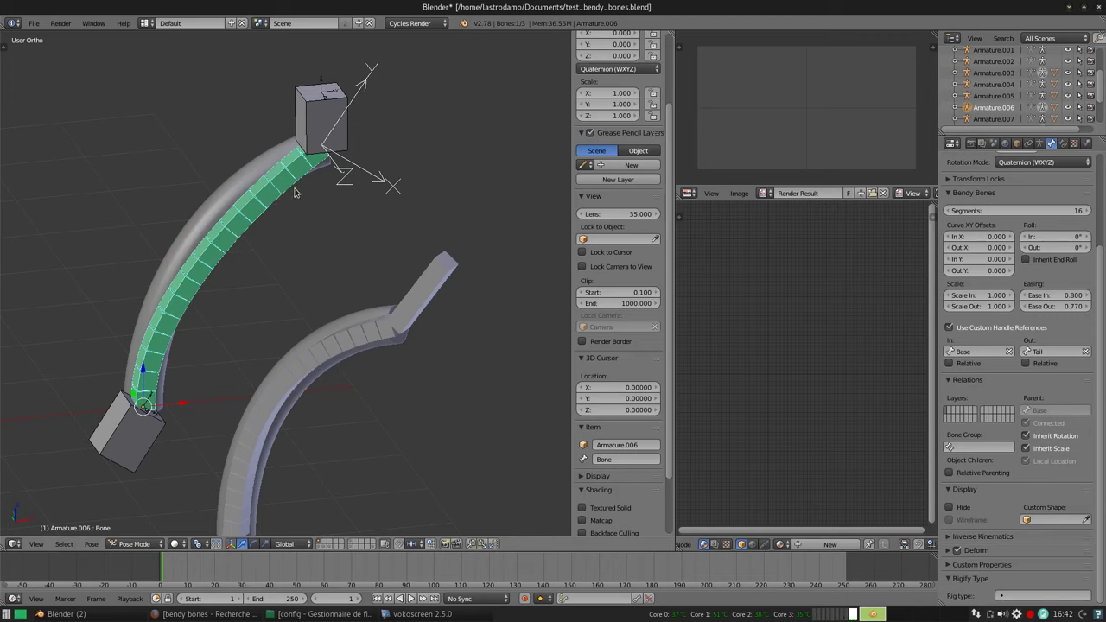
pyautogui.press('a')
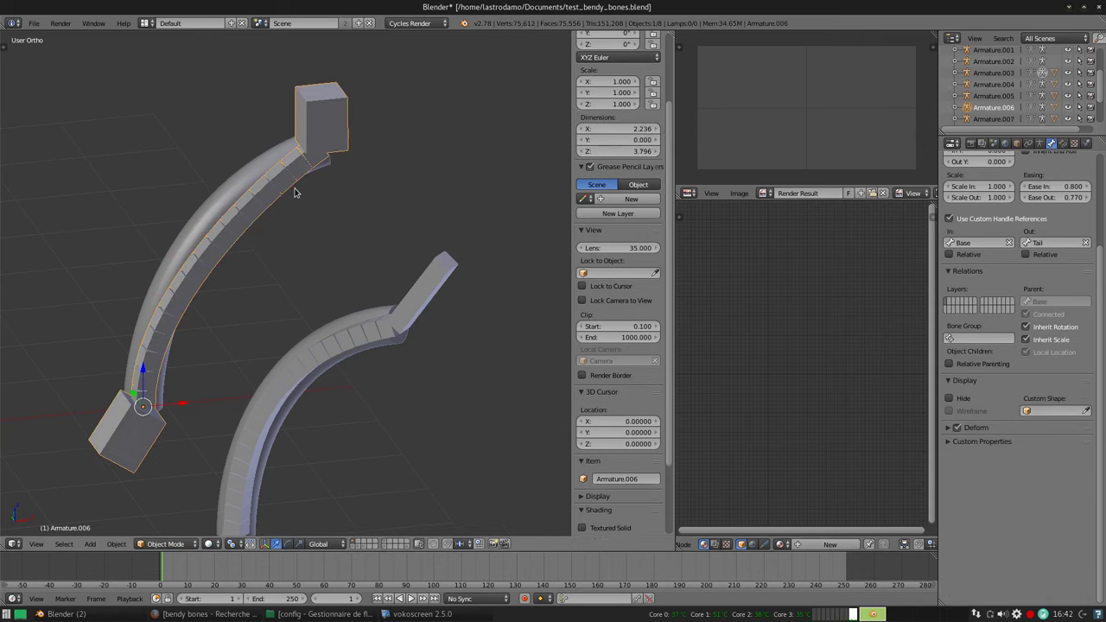
pyautogui.rightClick(294, 192)
pyautogui.keyDown('shift'); pyautogui.rightClick(294, 192); pyautogui.keyUp('shift')
pyautogui.hotkey('ctrl', 'Tab')
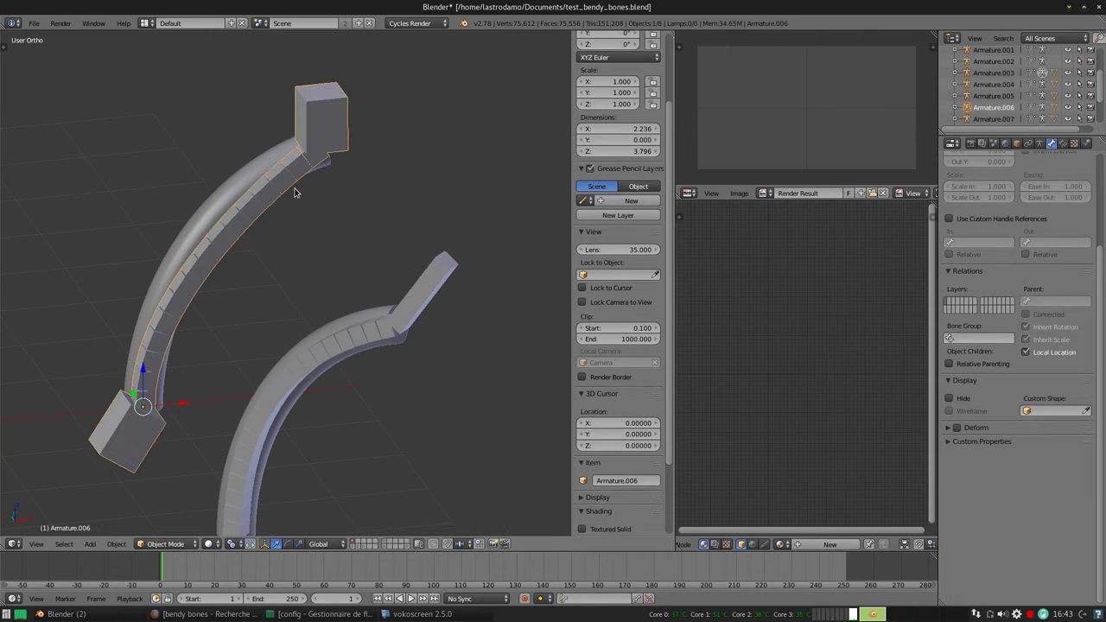
pyautogui.scroll(-3, 418, 190)
pyautogui.rightClick(476, 345)
# Frame Armature.007 and set its middle bendy bone to 1 segment in Edit Mode
pyautogui.press('KP_Decimal')
pyautogui.press('Tab')
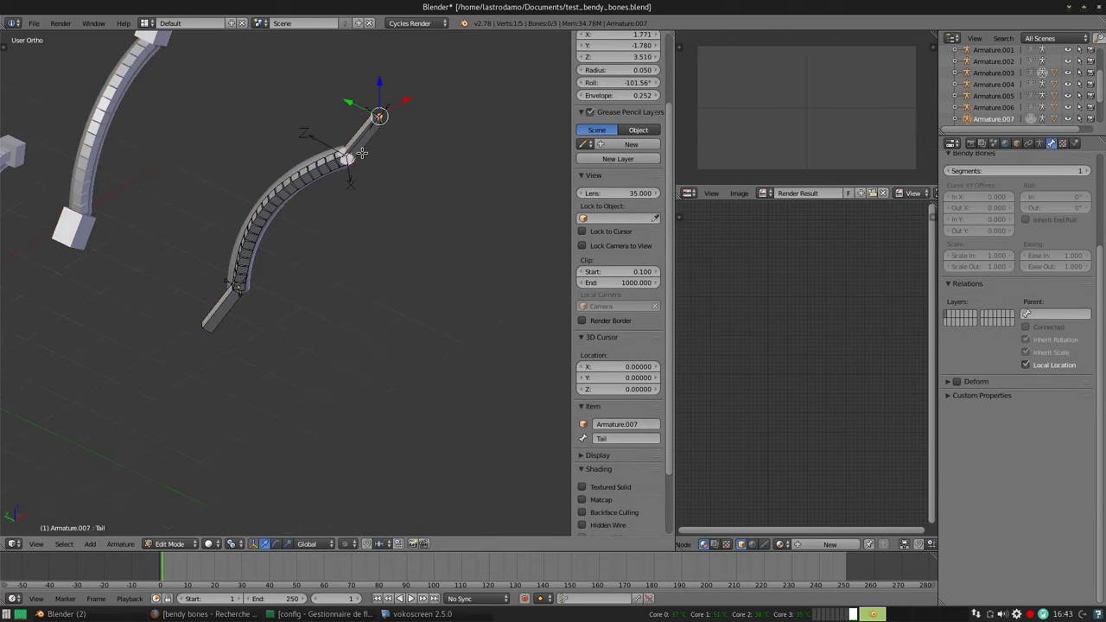
pyautogui.moveTo(375, 178)
pyautogui.mouseDown(button='middle')
pyautogui.moveTo(395, 178)
pyautogui.moveTo(347, 223)
pyautogui.moveTo(380, 167)
pyautogui.moveTo(405, 163)
pyautogui.moveTo(373, 180)
pyautogui.mouseUp(button='middle')
pyautogui.rightClick(289, 222)
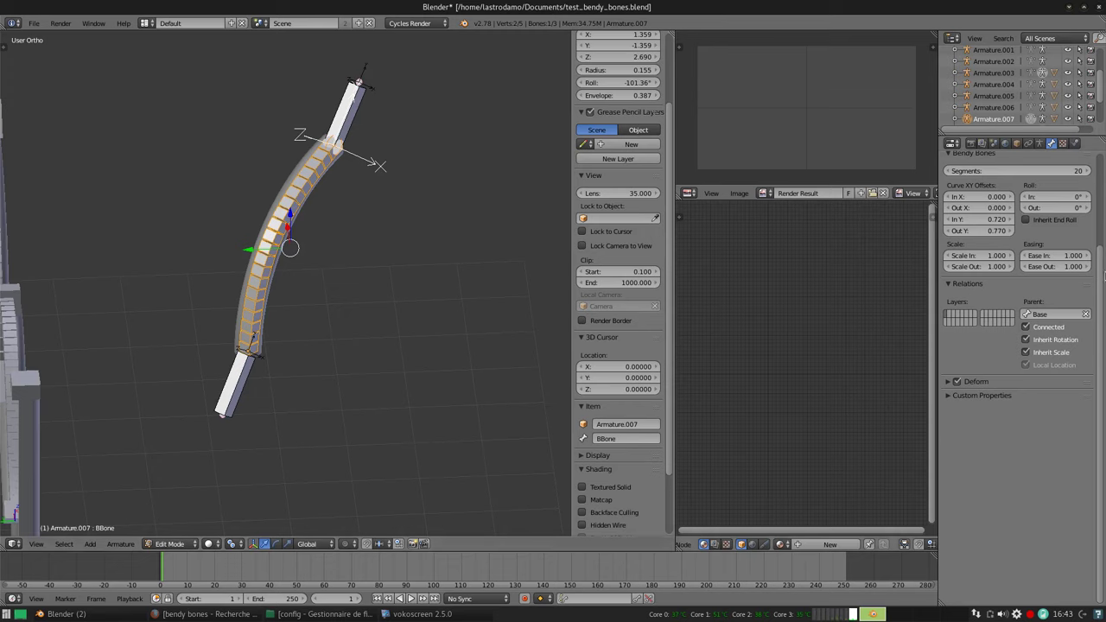
pyautogui.click(1065, 171)
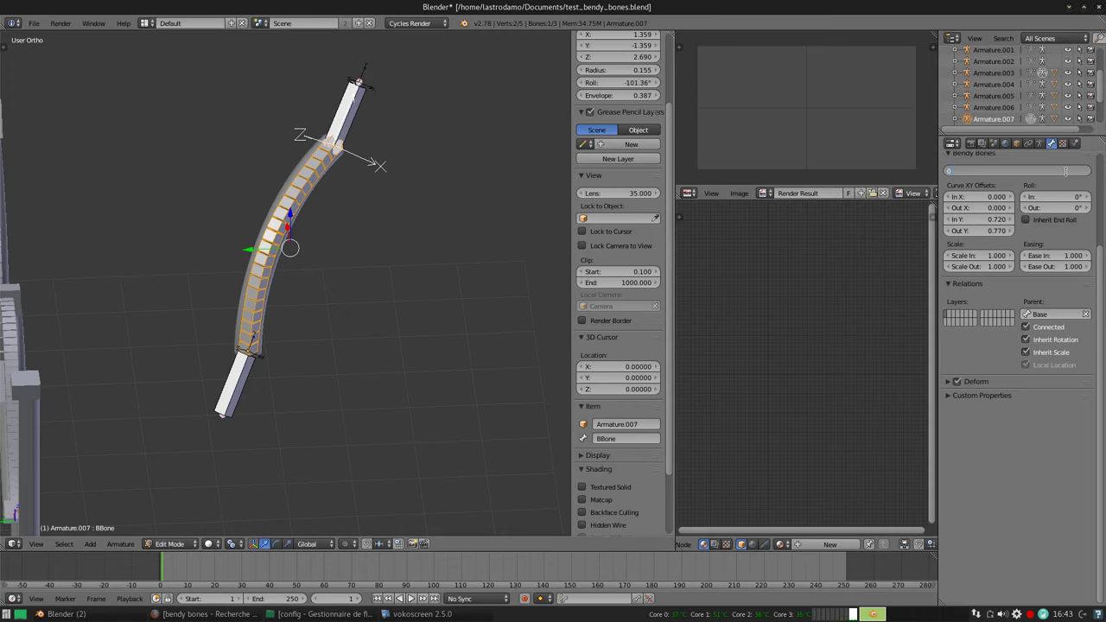
pyautogui.press('Return')
# Inspect the straightened bone from orbiting and top views
pyautogui.moveTo(395, 336)
pyautogui.mouseDown(button='middle')
pyautogui.moveTo(423, 126)
pyautogui.moveTo(253, 242)
pyautogui.moveTo(299, 241)
pyautogui.mouseUp(button='middle')
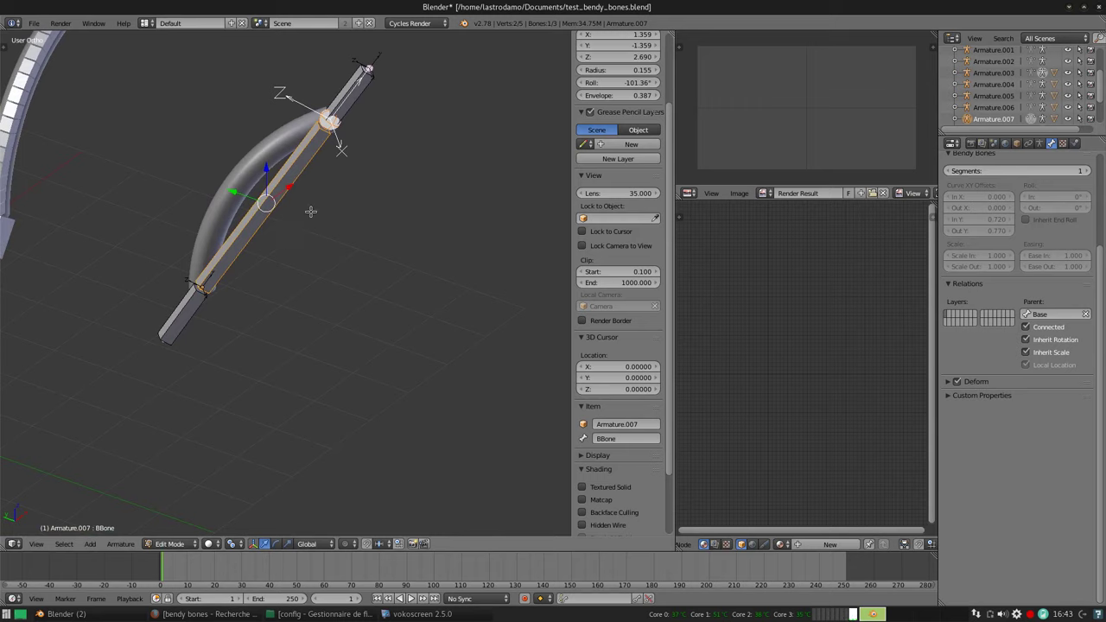
pyautogui.moveTo(308, 193)
pyautogui.mouseDown(button='middle')
pyautogui.moveTo(449, 151)
pyautogui.moveTo(368, 197)
pyautogui.mouseUp(button='middle')
pyautogui.press('KP_7')
pyautogui.scroll(2, 345, 239)
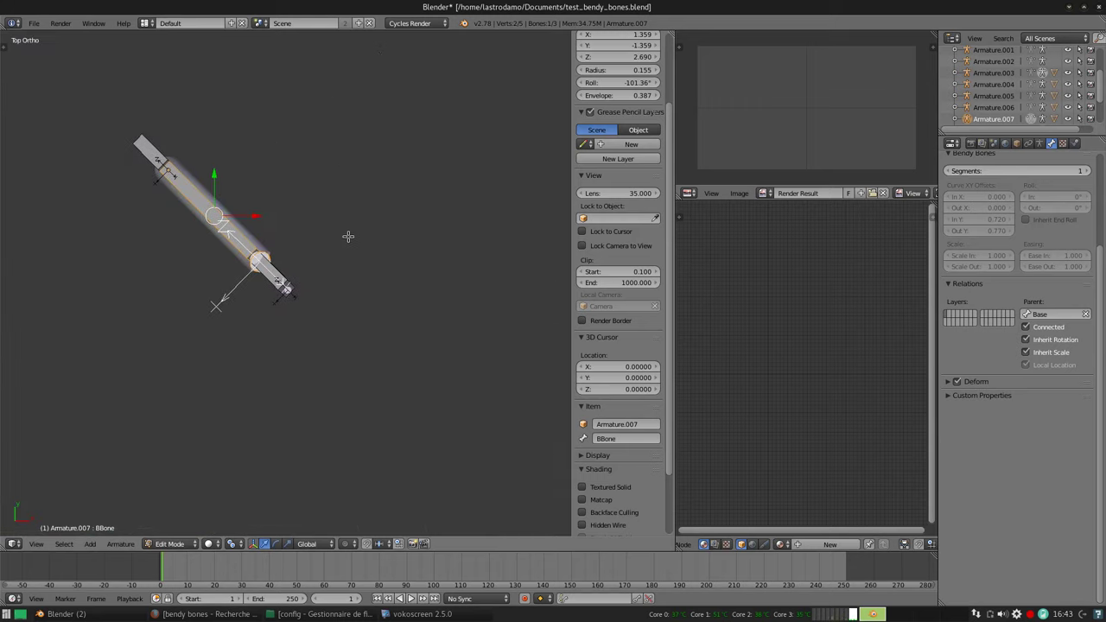
pyautogui.scroll(2, 346, 240)
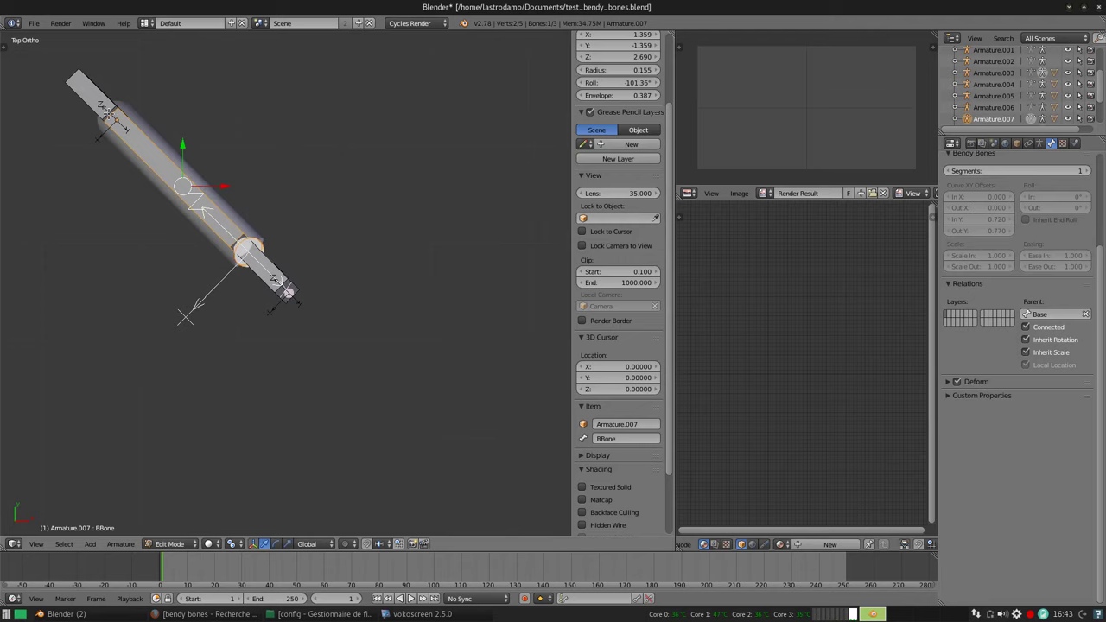
pyautogui.scroll(-5, 262, 233)
pyautogui.scroll(3, 226, 195)
# In Object Mode, check the curved mesh, select BezierCurve.003, then reselect Armature.007
pyautogui.press('Tab')
pyautogui.moveTo(285, 215)
pyautogui.mouseDown(button='middle')
pyautogui.moveTo(313, 156)
pyautogui.moveTo(396, 70)
pyautogui.moveTo(299, 197)
pyautogui.moveTo(225, 240)
pyautogui.mouseUp(button='middle')
pyautogui.press('KP_7')
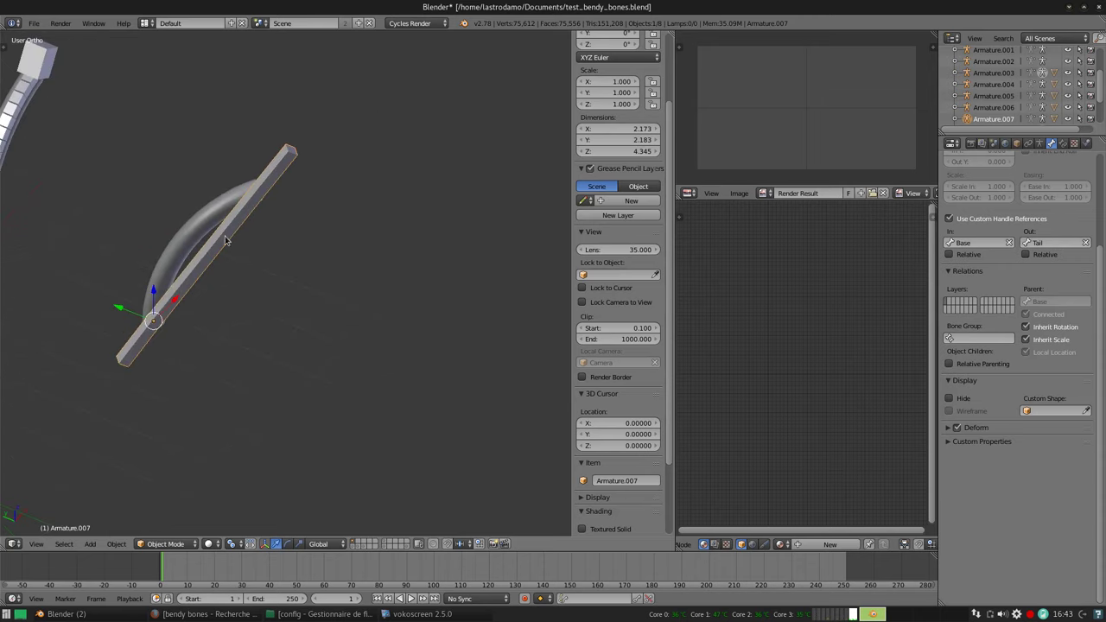
pyautogui.moveTo(293, 201); pyautogui.dragTo(251, 200, button='middle')
pyautogui.press('KP_7')
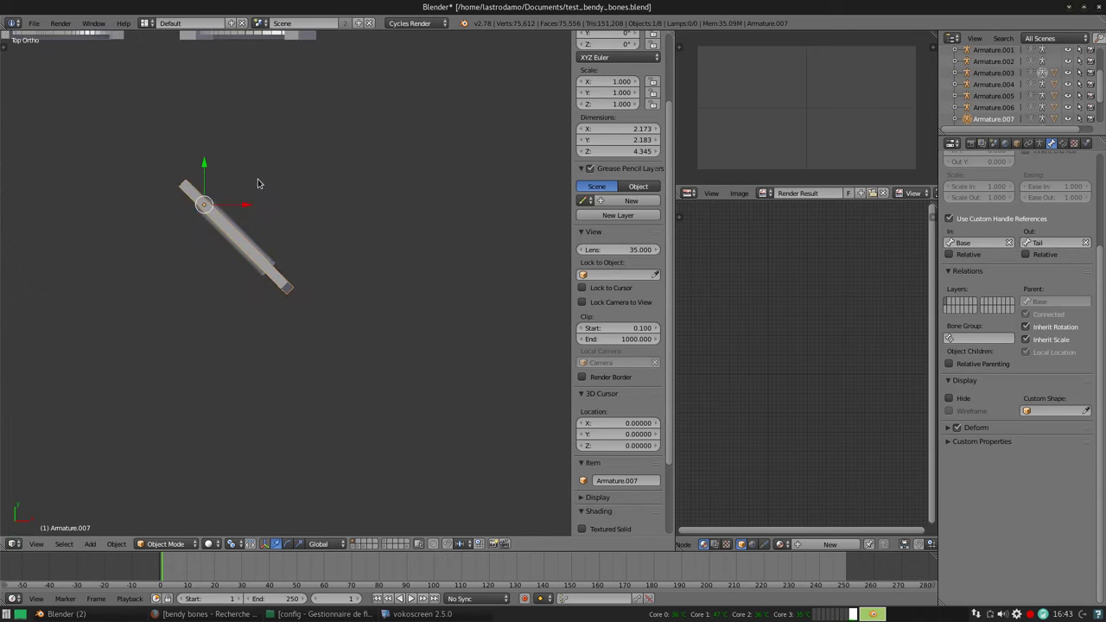
pyautogui.rightClick(275, 265)
pyautogui.moveTo(297, 262)
pyautogui.mouseDown(button='middle')
pyautogui.moveTo(378, 149)
pyautogui.moveTo(355, 181)
pyautogui.mouseUp(button='middle')
pyautogui.press('KP_7')
pyautogui.rightClick(264, 301)
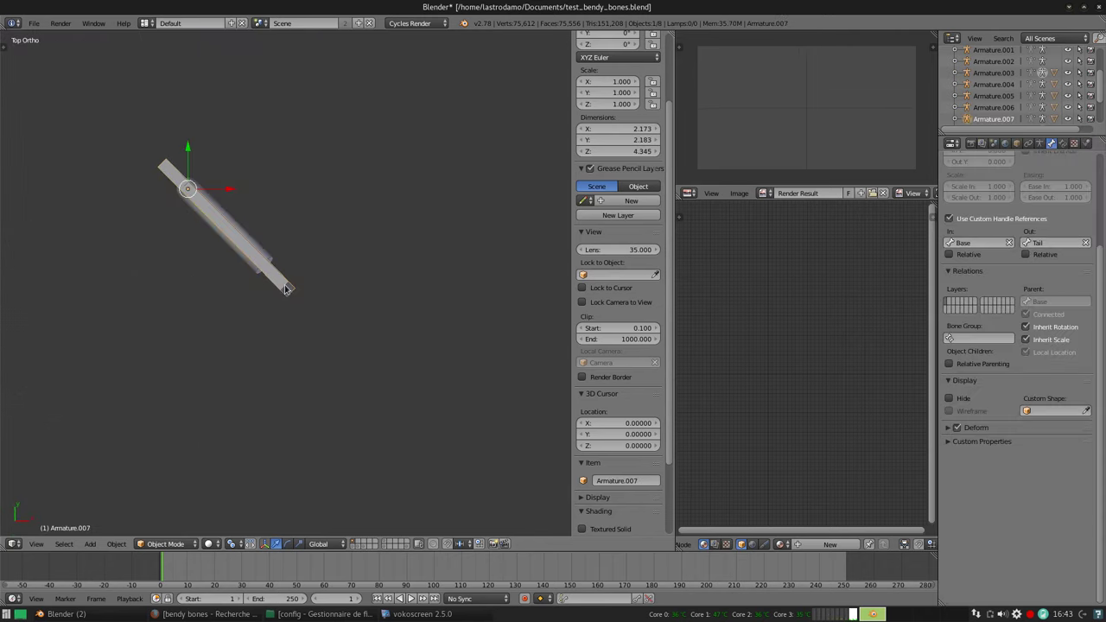
# In Edit Mode, select the Tail, lower, upper and bendy bones in turn to check their joints
pyautogui.press('Tab')
pyautogui.scroll(2, 395, 303)
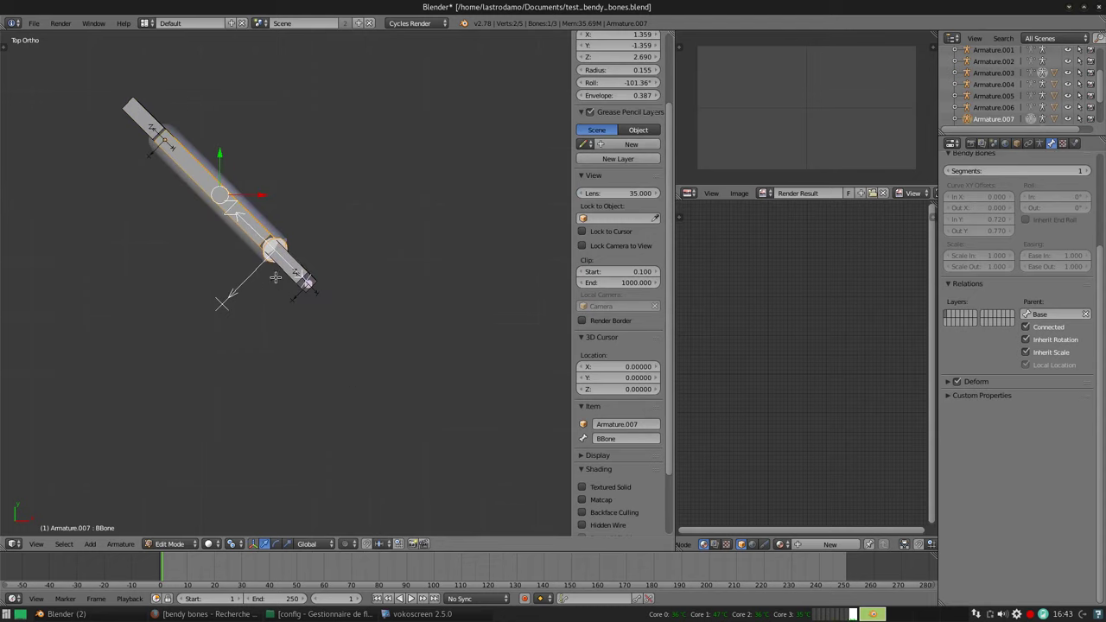
pyautogui.moveTo(297, 242)
pyautogui.mouseDown(button='middle')
pyautogui.moveTo(394, 153)
pyautogui.moveTo(376, 143)
pyautogui.mouseUp(button='middle')
pyautogui.rightClick(287, 95)
pyautogui.keyDown('shift'); pyautogui.moveTo(345, 193); pyautogui.dragTo(338, 227, button='middle'); pyautogui.keyUp('shift')
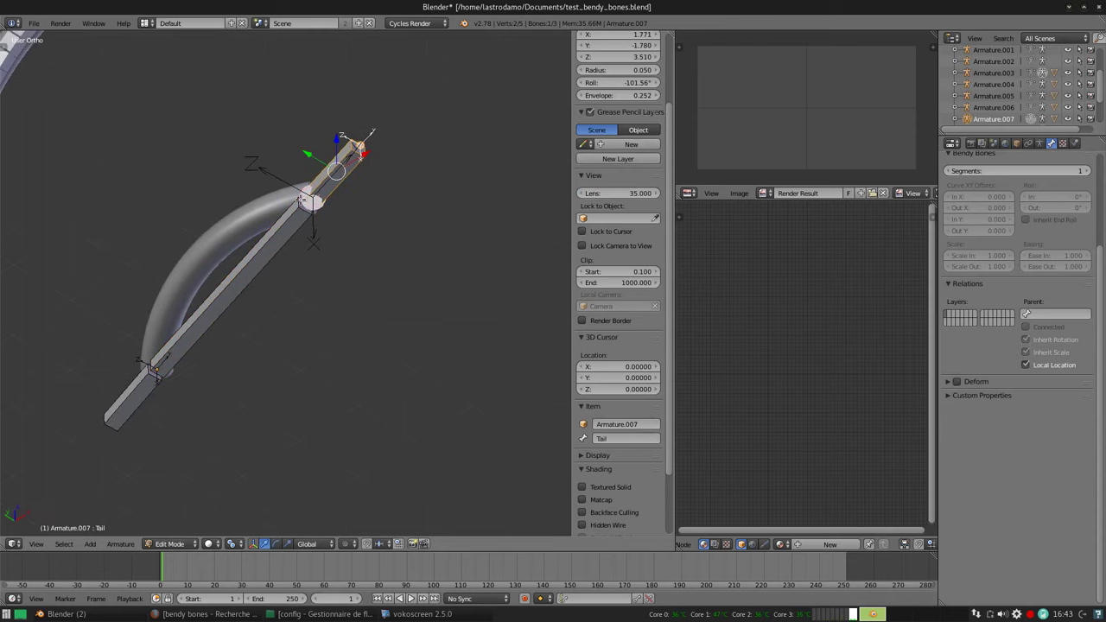
pyautogui.rightClick(140, 399)
pyautogui.keyDown('shift'); pyautogui.rightClick(349, 163); pyautogui.keyUp('shift')
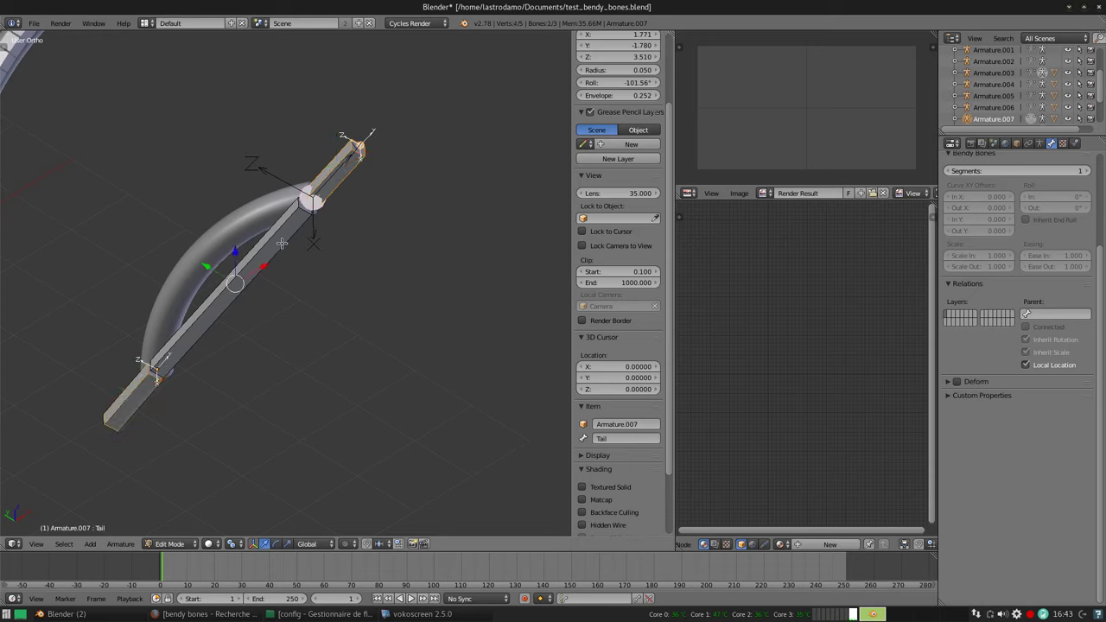
pyautogui.rightClick(199, 321)
pyautogui.rightClick(340, 176)
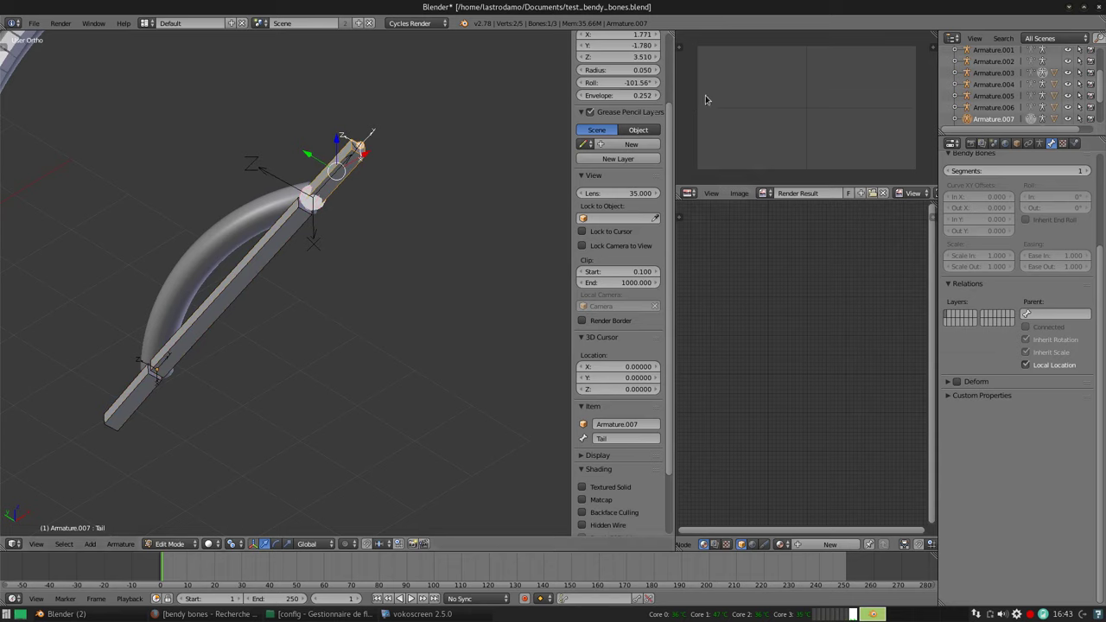
pyautogui.rightClick(292, 241)
pyautogui.rightClick(159, 377)
pyautogui.rightClick(220, 296)
pyautogui.rightClick(349, 168)
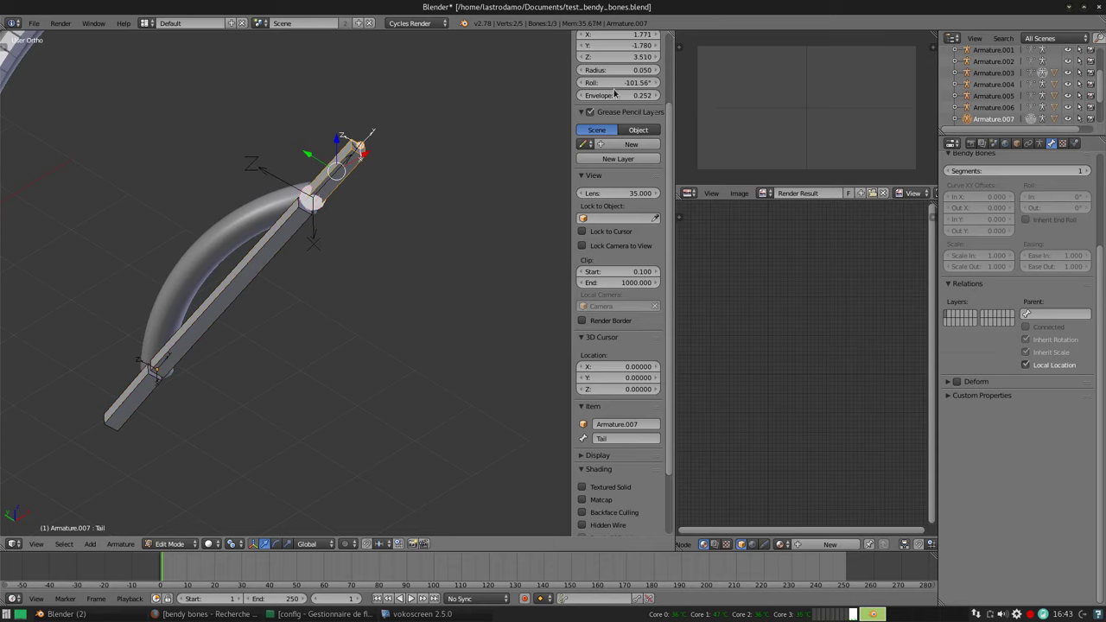
# Set the middle bendy bone back to 20 segments so it curves again
pyautogui.press('Tab')
pyautogui.press('Tab')
pyautogui.rightClick(292, 251)
pyautogui.click(1055, 169)
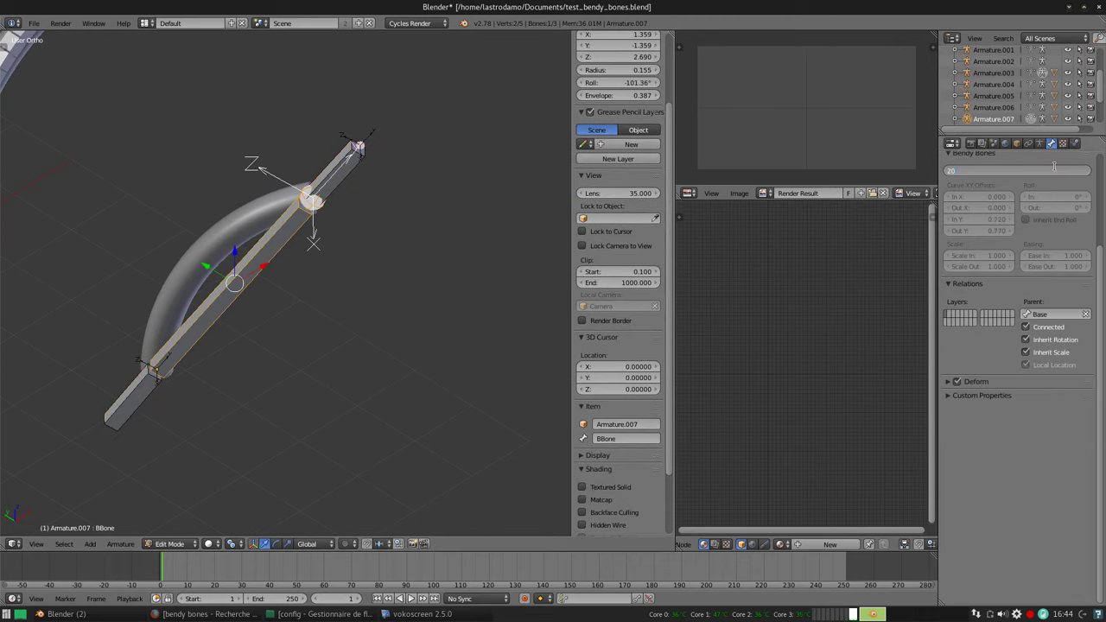
pyautogui.press('Return')
pyautogui.moveTo(501, 230); pyautogui.dragTo(309, 366, button='middle')
pyautogui.scroll(3, 299, 266)
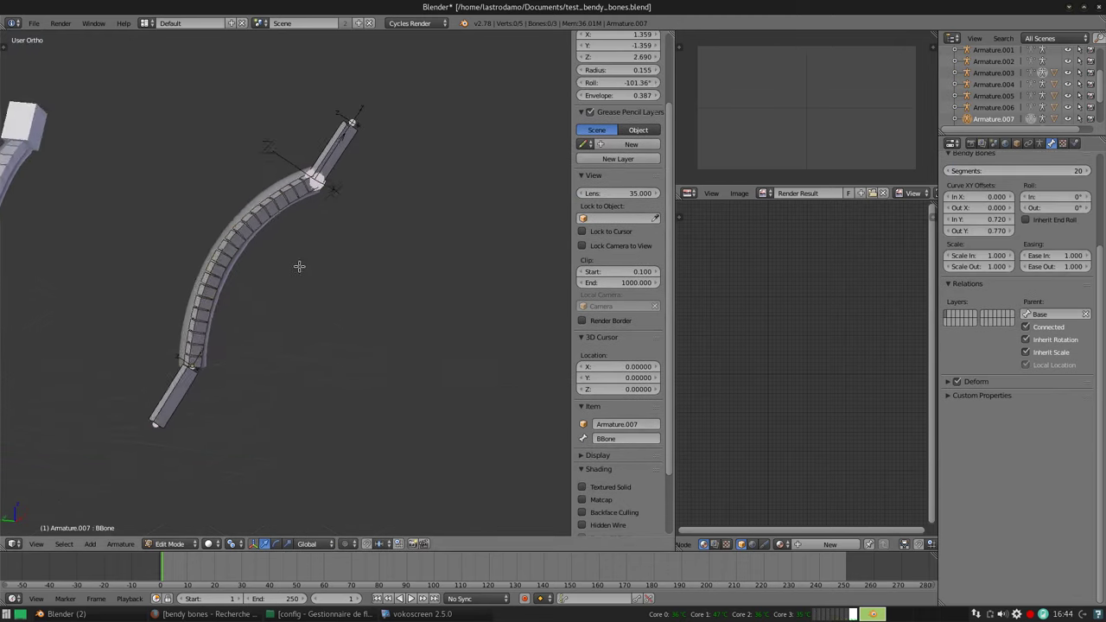
pyautogui.scroll(3, 320, 269)
# Inspect Armature.007's 20-segment curved bone in Pose Mode, then enter Edit Mode
pyautogui.hotkey('ctrl', 'Tab')
pyautogui.hotkey('ctrl', 'Tab')
pyautogui.hotkey('ctrl', 'Tab')
pyautogui.hotkey('ctrl', 'Tab')
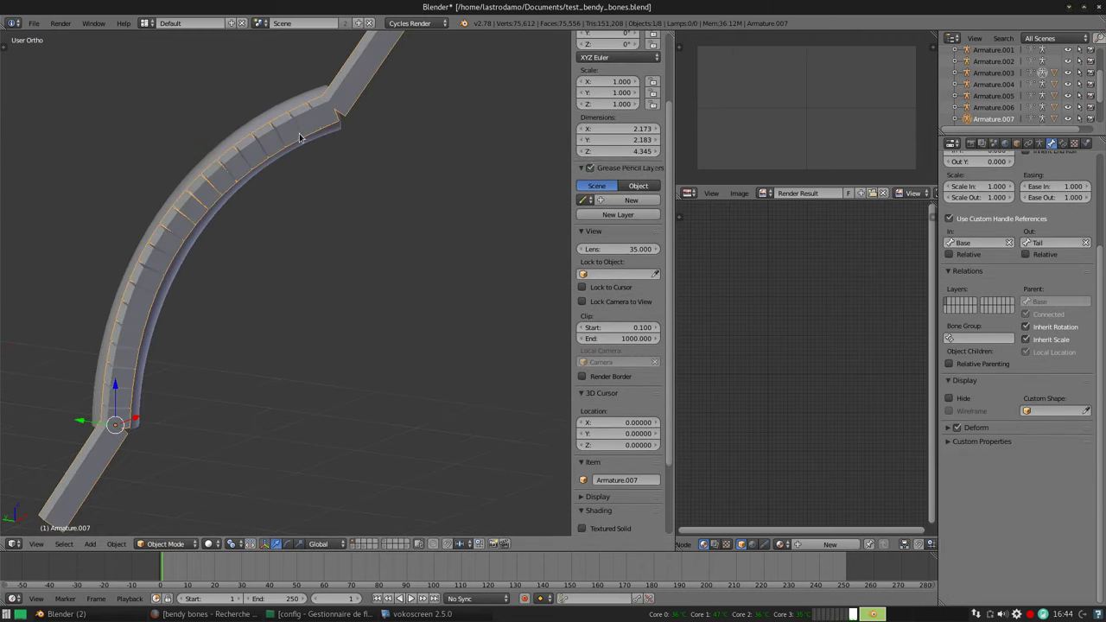
pyautogui.scroll(3, 320, 94)
pyautogui.scroll(-1, 362, 322)
pyautogui.hotkey('ctrl', 'Tab')
pyautogui.hotkey('ctrl', 'Tab')
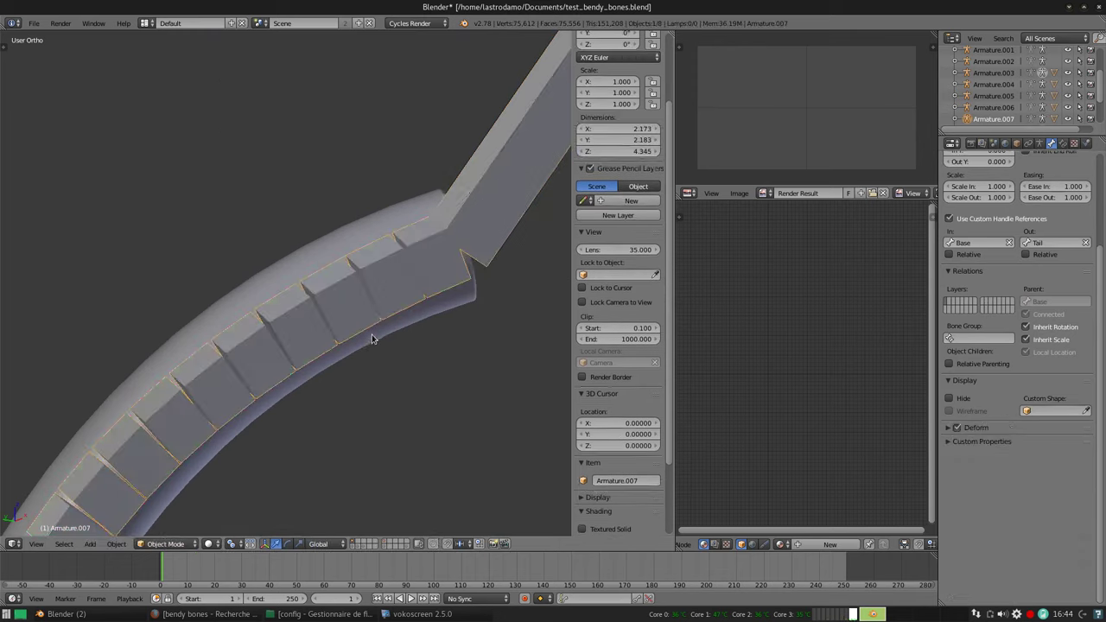
pyautogui.scroll(-4, 390, 320)
pyautogui.scroll(-2, 343, 336)
pyautogui.moveTo(343, 337)
pyautogui.mouseDown(button='middle')
pyautogui.moveTo(320, 313)
pyautogui.moveTo(341, 299)
pyautogui.mouseUp(button='middle')
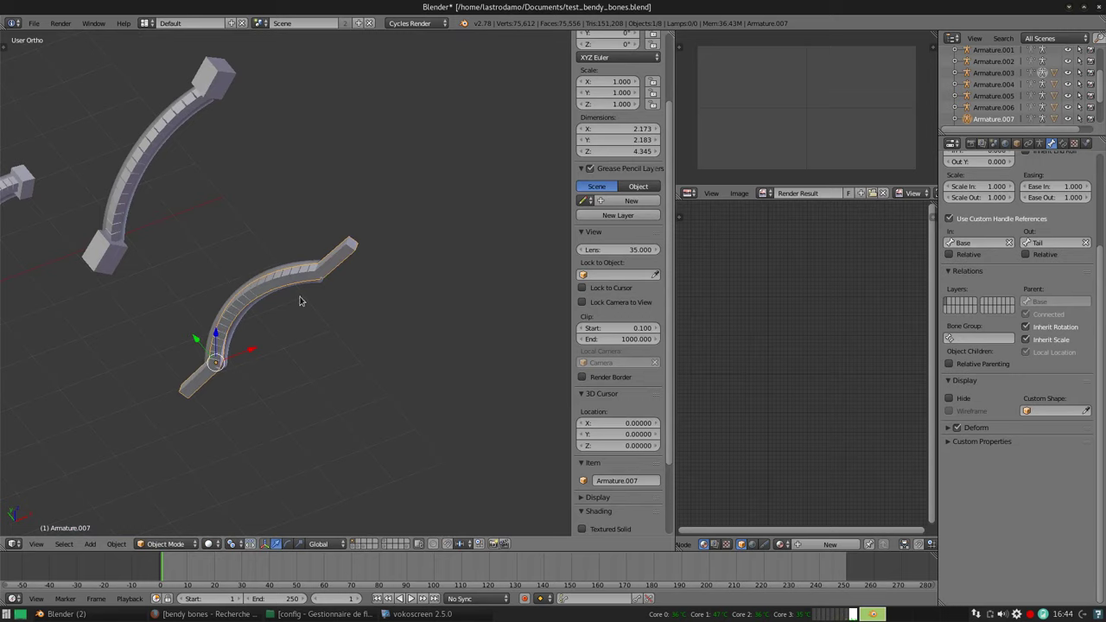
pyautogui.moveTo(292, 298)
pyautogui.mouseDown(button='middle')
pyautogui.moveTo(377, 271)
pyautogui.moveTo(363, 277)
pyautogui.moveTo(324, 255)
pyautogui.moveTo(291, 279)
pyautogui.mouseUp(button='middle')
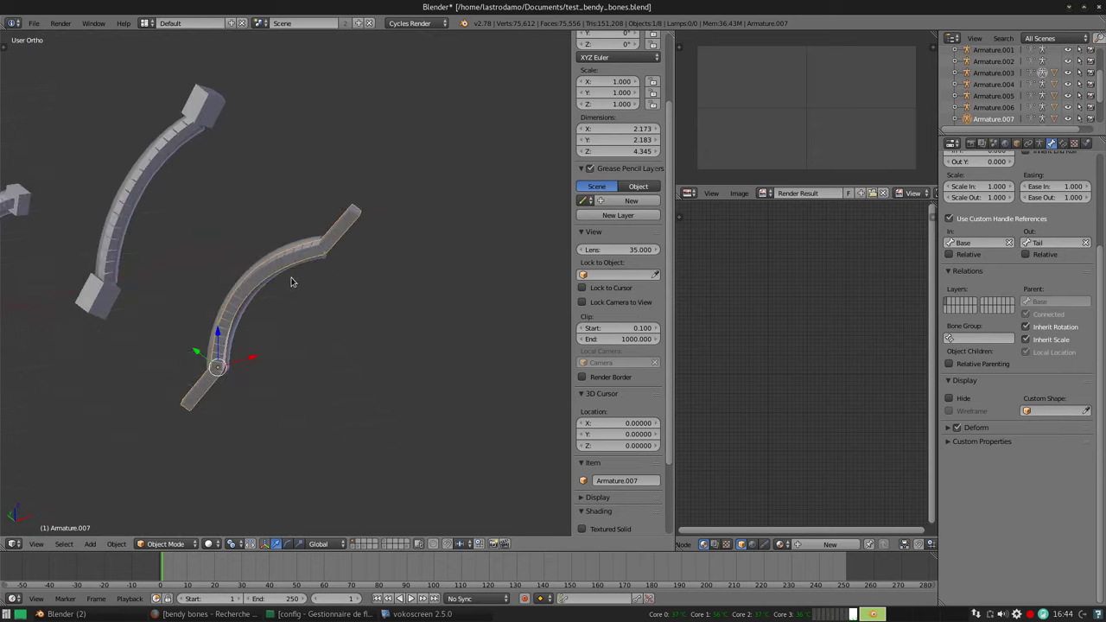
pyautogui.scroll(2, 329, 259)
pyautogui.scroll(2, 371, 250)
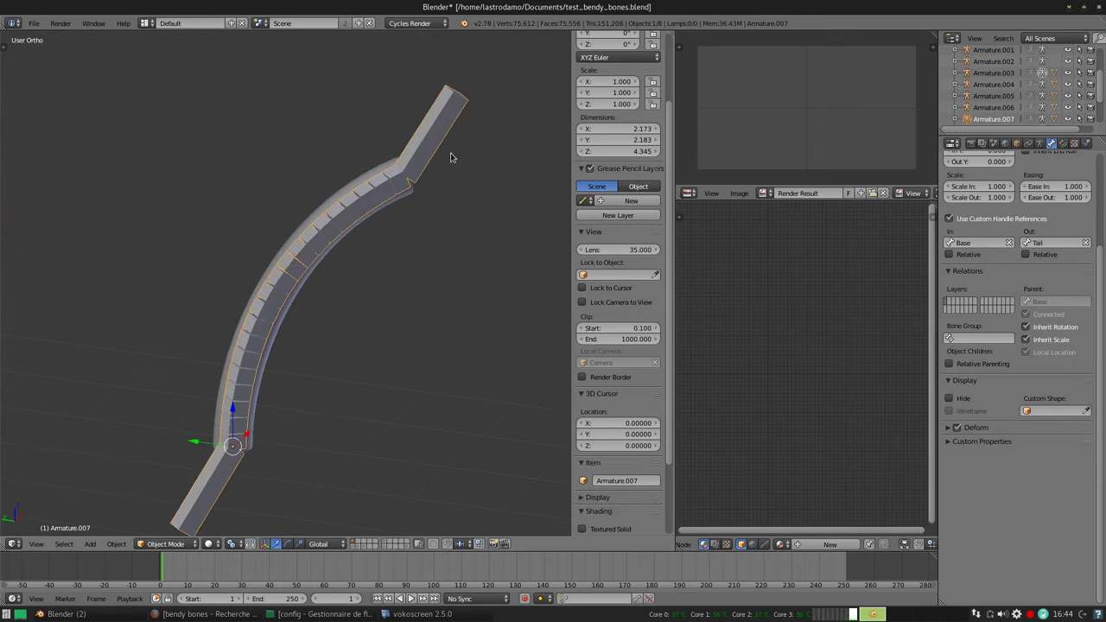
pyautogui.press('Tab')
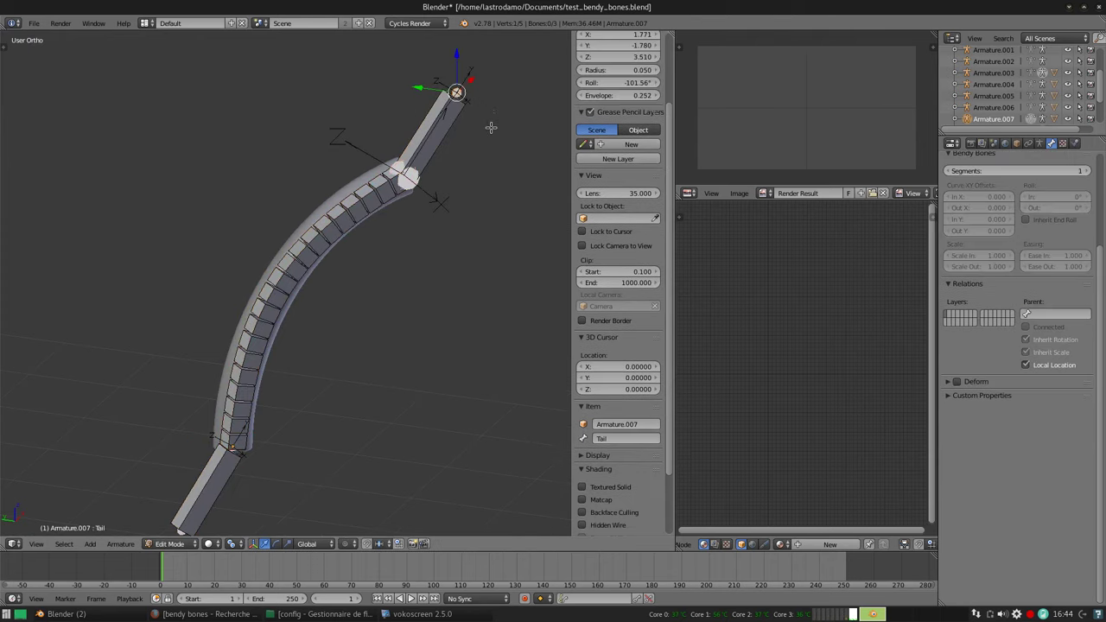
# Set the BBone's Bendy Bones Segments to 1 so it straightens
pyautogui.moveTo(494, 124); pyautogui.dragTo(436, 202, button='middle')
pyautogui.rightClick(424, 176)
pyautogui.press('g')
pyautogui.rightClick(461, 178)
pyautogui.rightClick(327, 236)
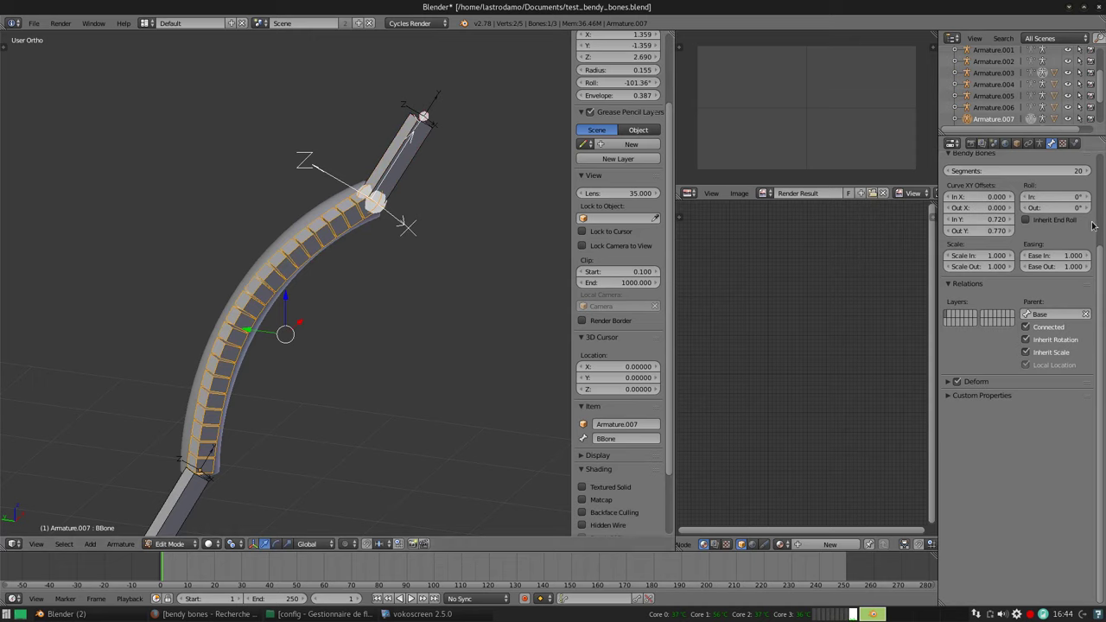
pyautogui.click(1050, 172)
pyautogui.write('1')
pyautogui.press('Return')
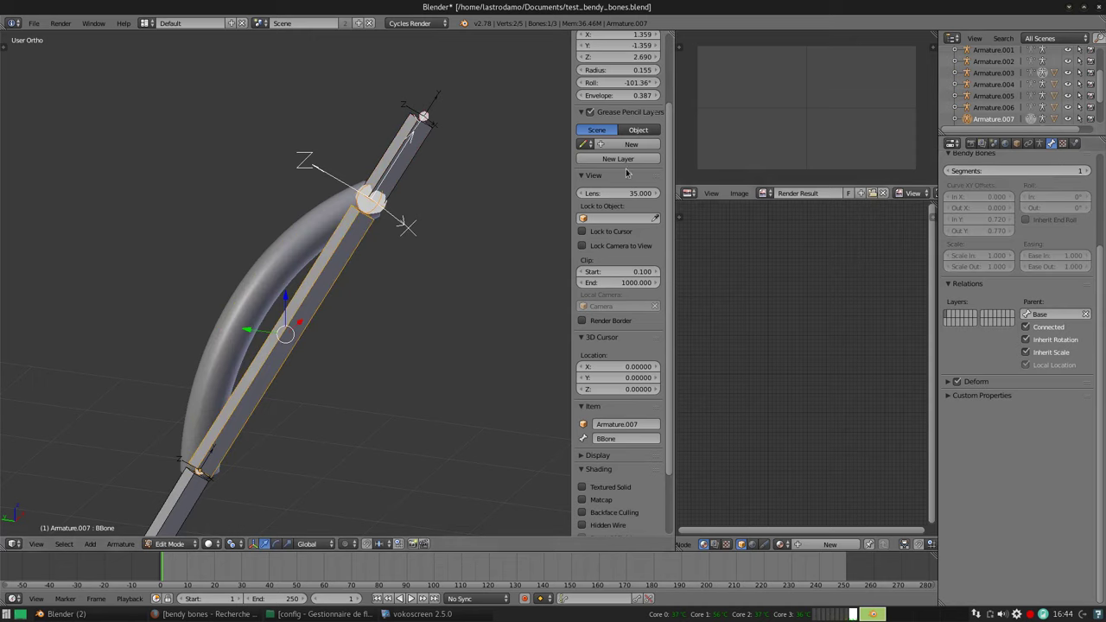
# Select the Tail bone's tip and move it in top view so the bone stands vertically
pyautogui.rightClick(418, 161)
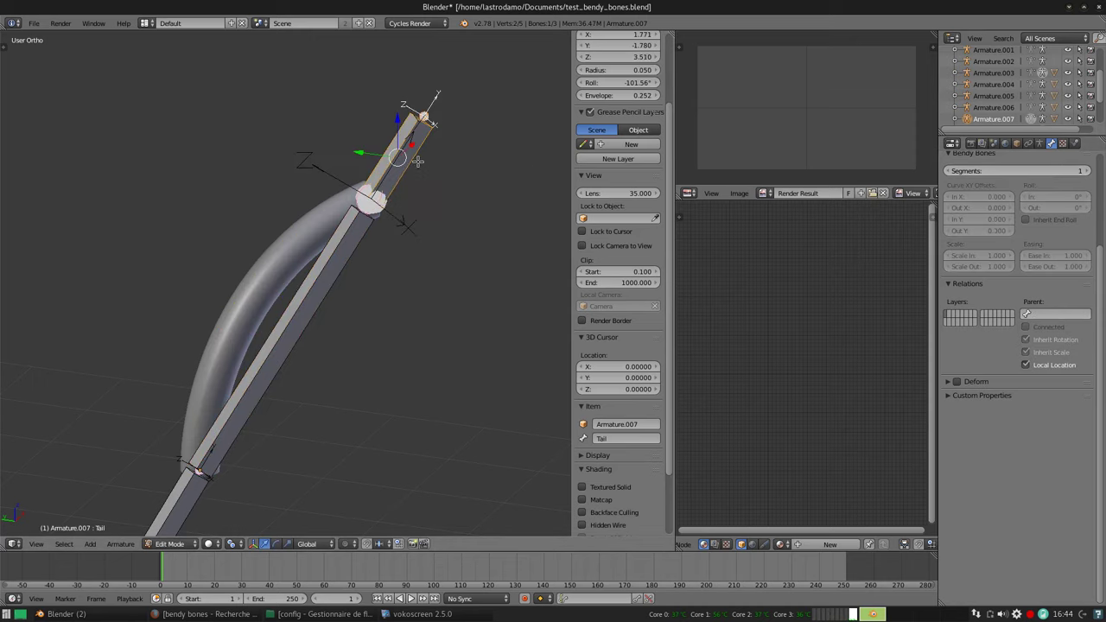
pyautogui.rightClick(443, 111)
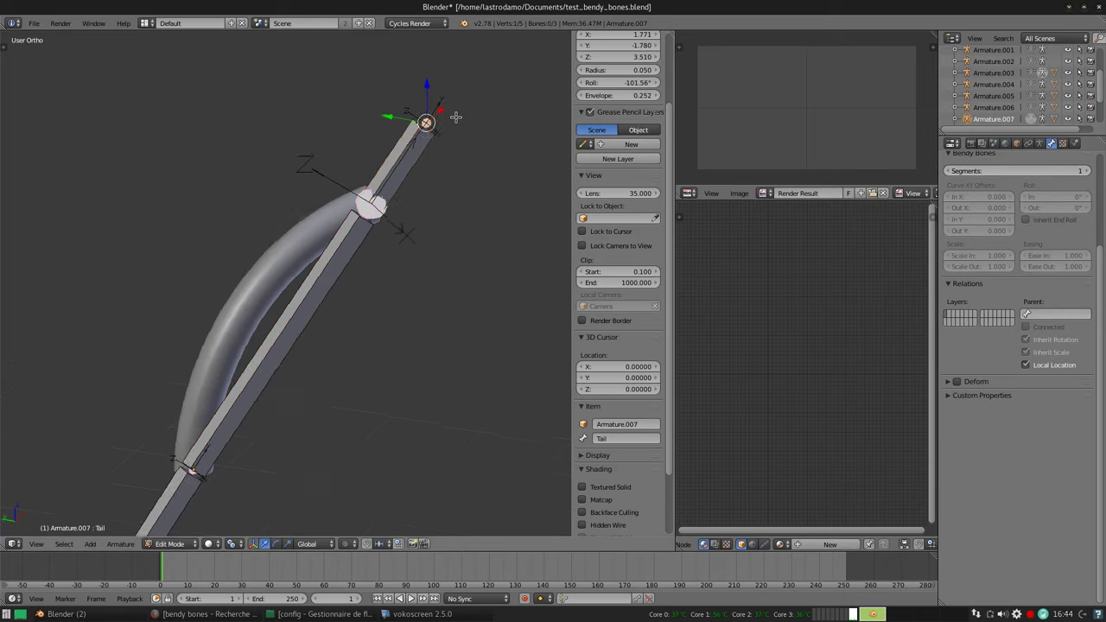
pyautogui.press('KP_7')
pyautogui.scroll(2, 342, 346)
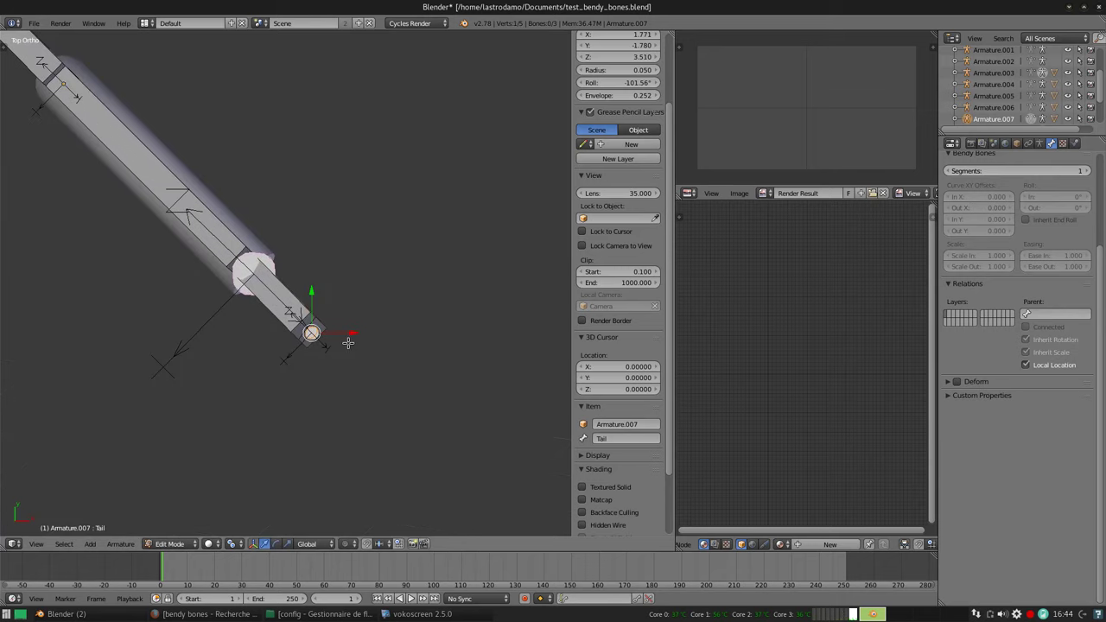
pyautogui.moveTo(379, 293); pyautogui.dragTo(378, 204, button='middle')
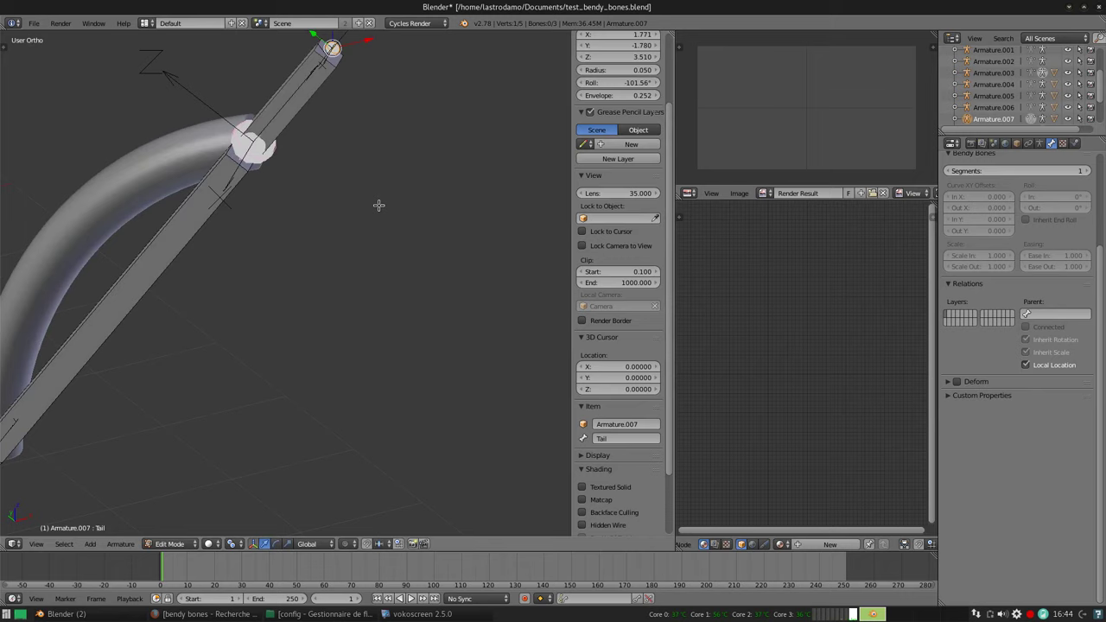
pyautogui.moveTo(392, 159)
pyautogui.mouseDown(button='middle')
pyautogui.moveTo(333, 205)
pyautogui.moveTo(346, 148)
pyautogui.moveTo(378, 210)
pyautogui.moveTo(242, 189)
pyautogui.mouseUp(button='middle')
pyautogui.scroll(2, 378, 210)
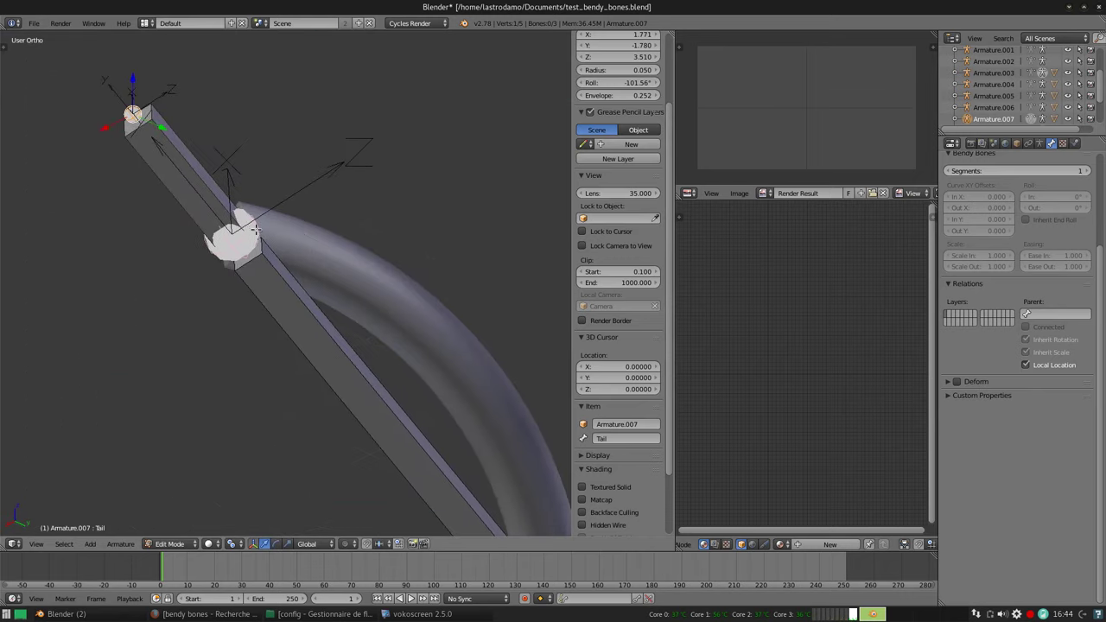
pyautogui.rightClick(249, 244)
pyautogui.rightClick(157, 159)
pyautogui.press('KP_7')
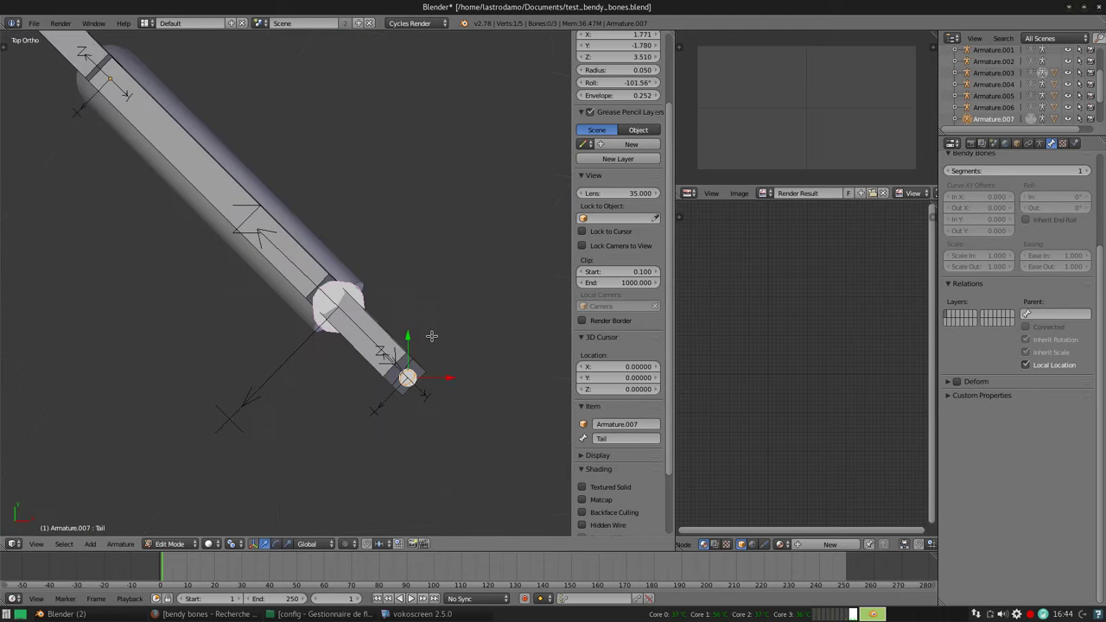
pyautogui.press('g')
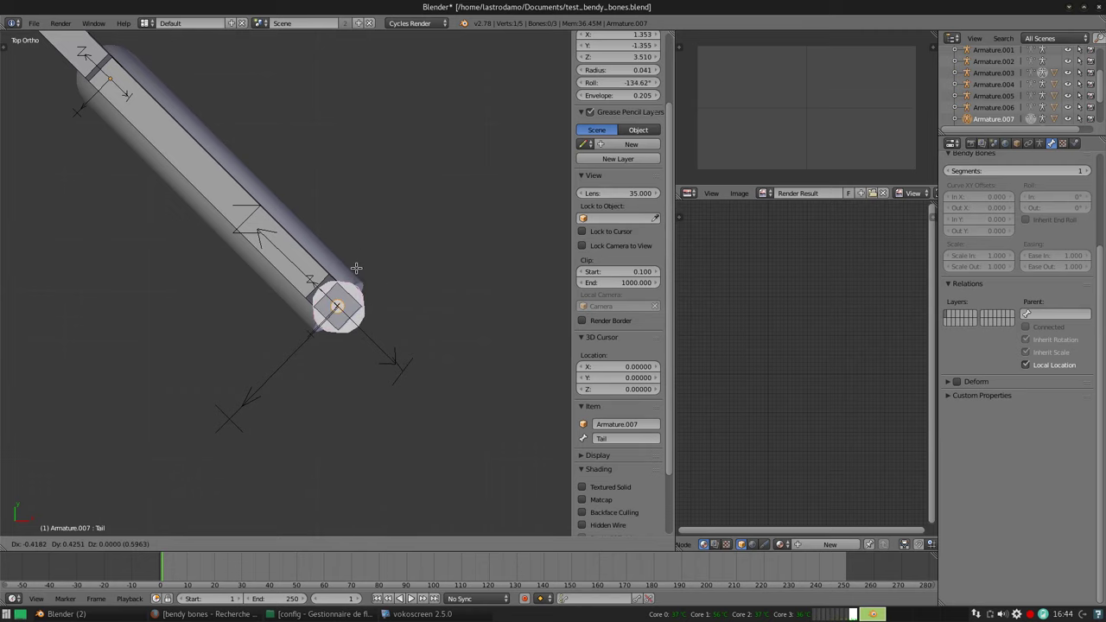
pyautogui.click(356, 268)
# Check the vertical Tail bone from front and top views, then select the Tail and BBone bones
pyautogui.moveTo(389, 311); pyautogui.dragTo(317, 221, button='middle')
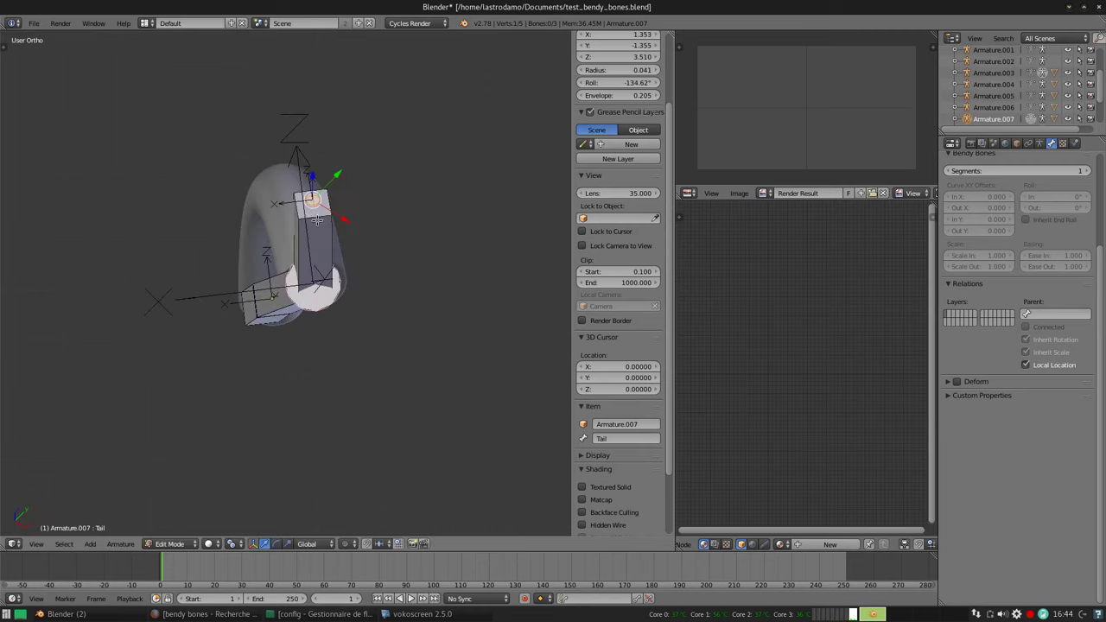
pyautogui.scroll(3, 317, 221)
pyautogui.press('KP_1')
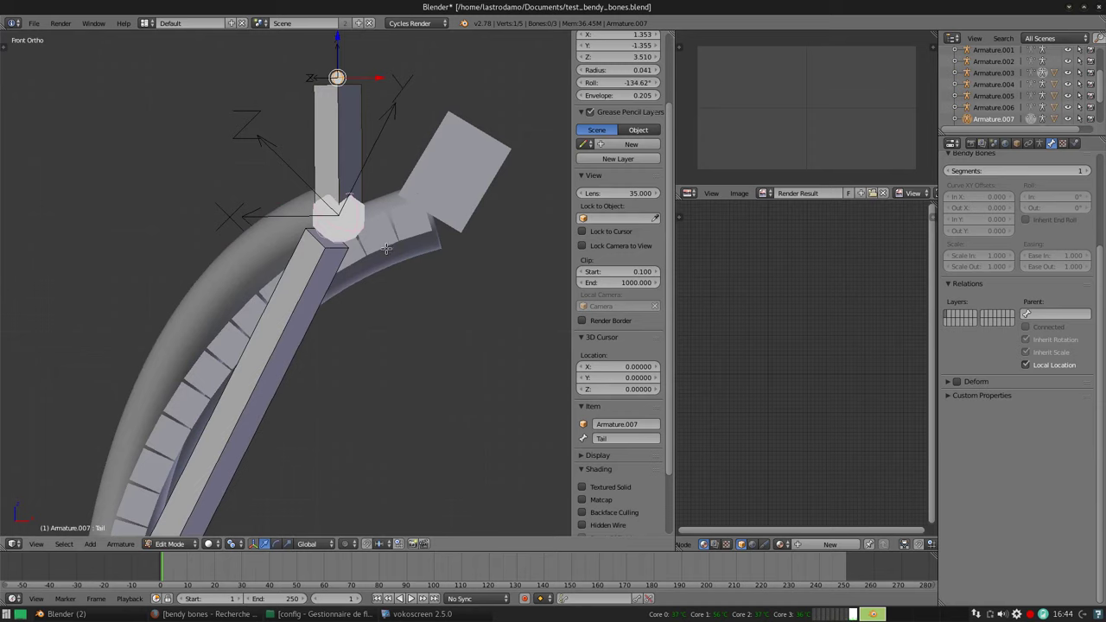
pyautogui.moveTo(387, 249); pyautogui.dragTo(321, 282, button='middle')
pyautogui.rightClick(309, 275)
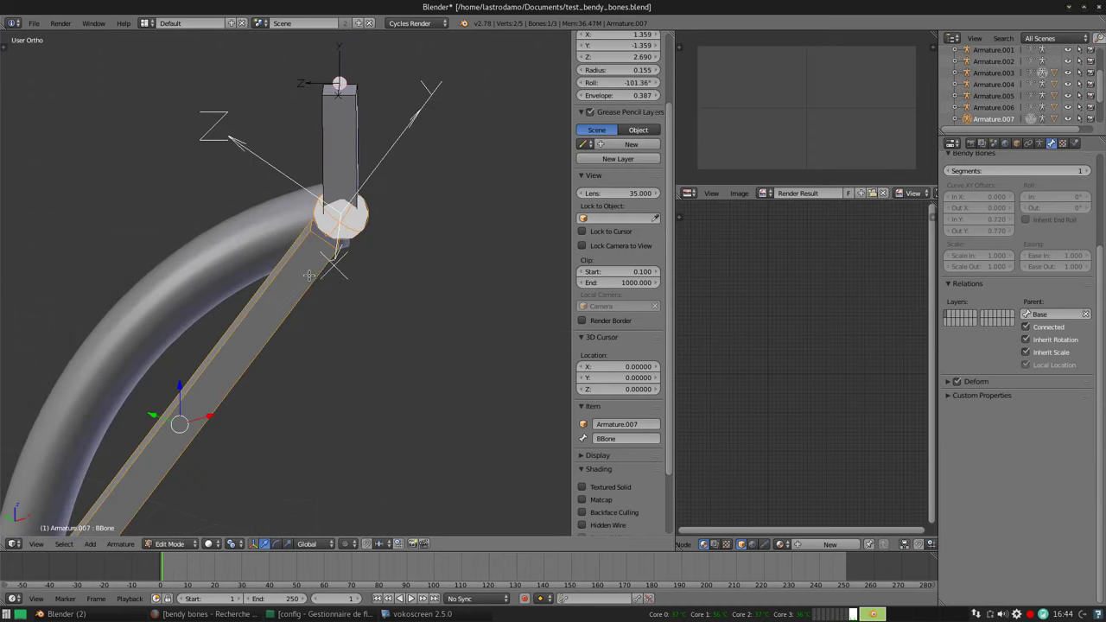
pyautogui.rightClick(345, 147)
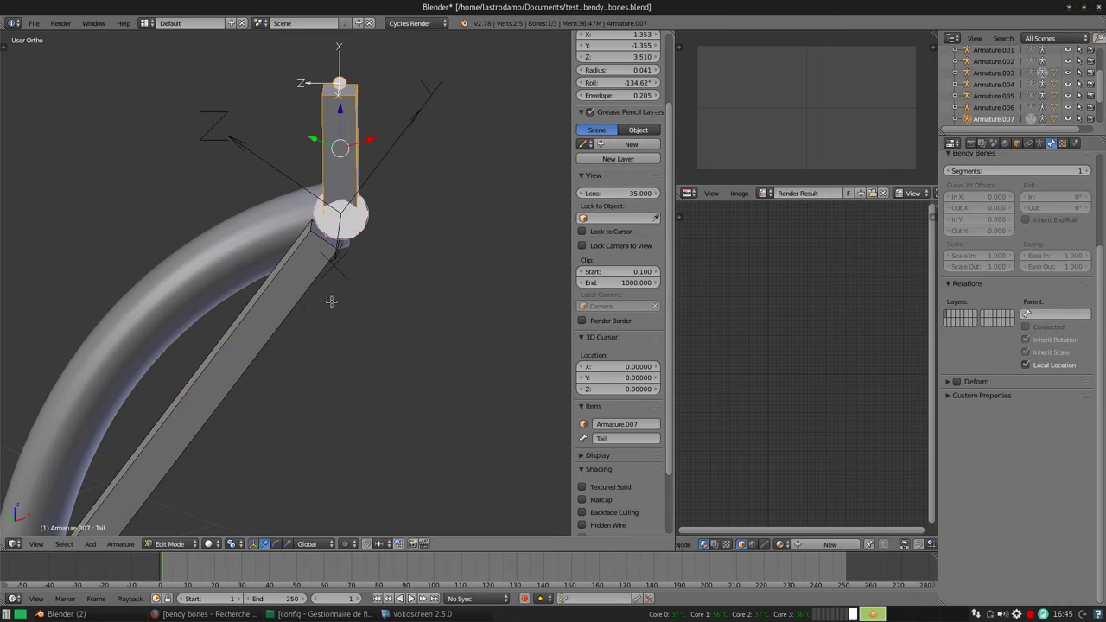
pyautogui.rightClick(346, 82)
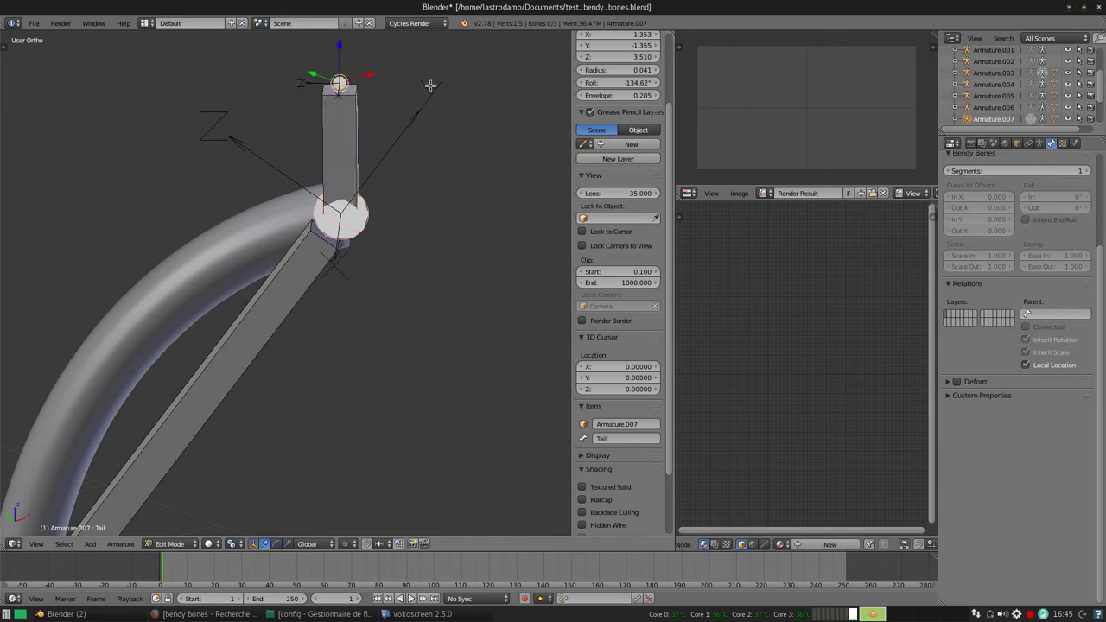
pyautogui.press('KP_1')
pyautogui.press('KP_7')
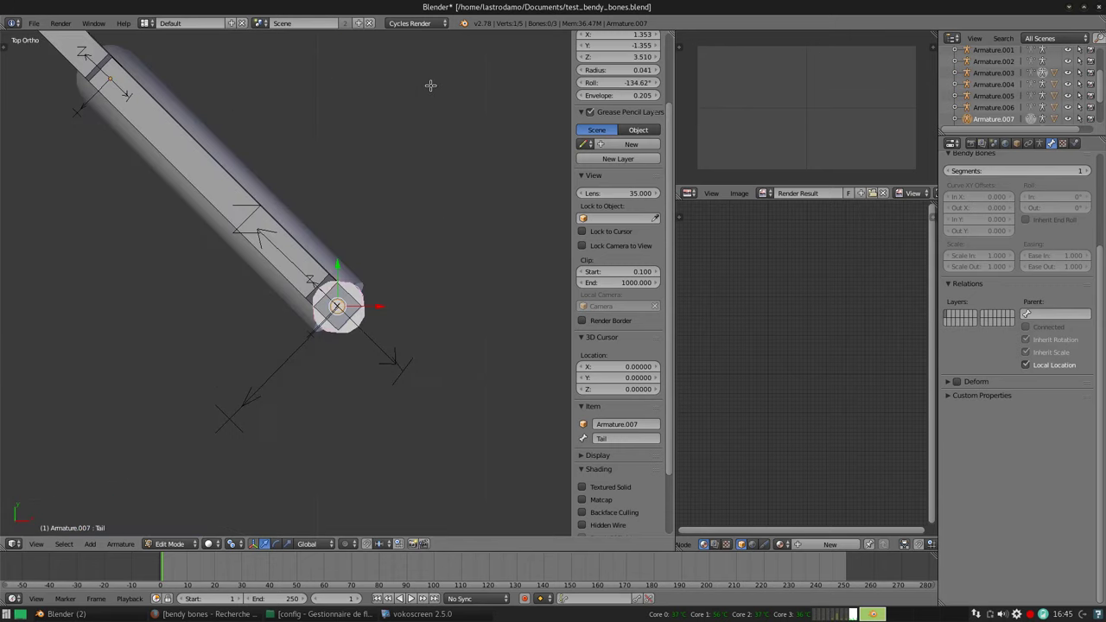
pyautogui.moveTo(353, 294); pyautogui.dragTo(400, 215, button='middle')
pyautogui.rightClick(340, 192)
pyautogui.keyDown('shift'); pyautogui.rightClick(294, 272); pyautogui.keyUp('shift')
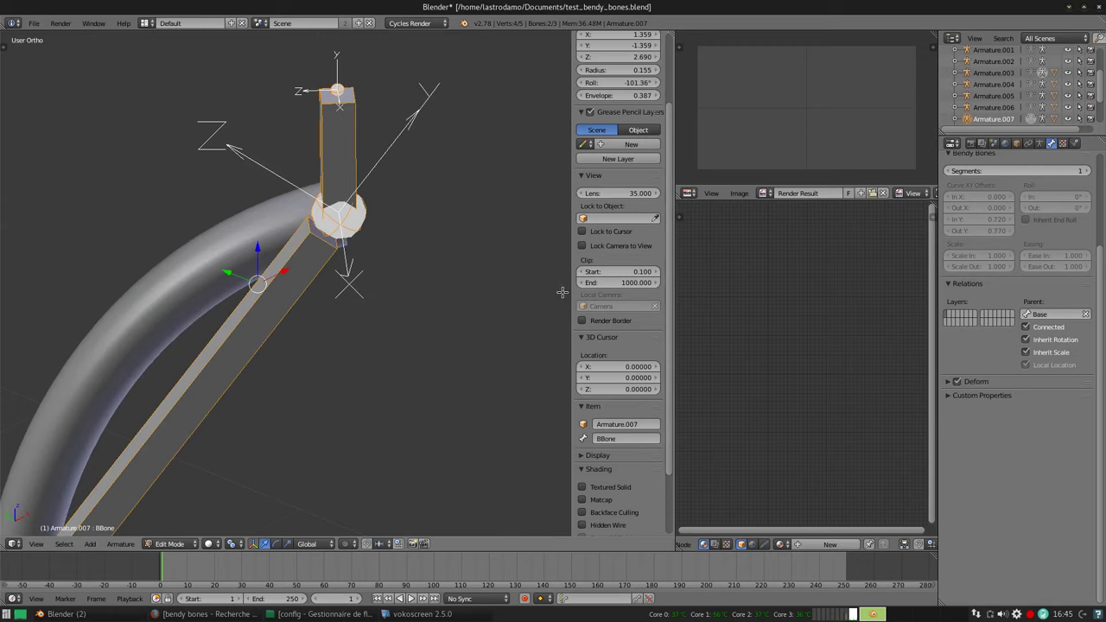
# Select only BBone, frame it, and view its tail at X 1.359, Y -1.359, Z 2.690
pyautogui.scroll(3, 621, 271)
pyautogui.rightClick(292, 266)
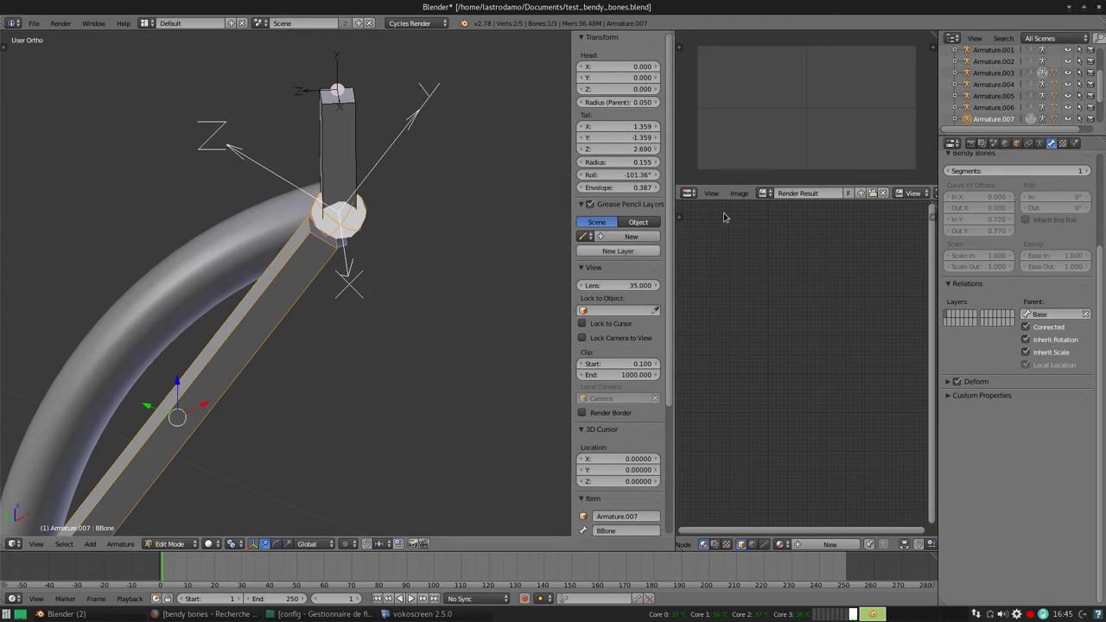
pyautogui.press('KP_Decimal')
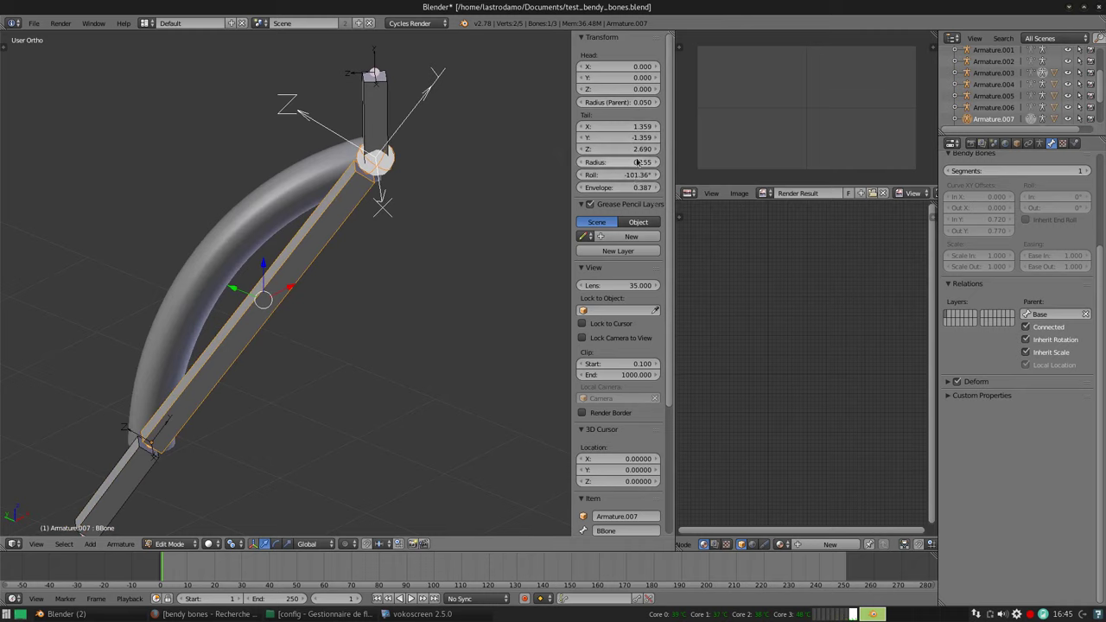
pyautogui.moveTo(635, 102); pyautogui.dragTo(605, 102)
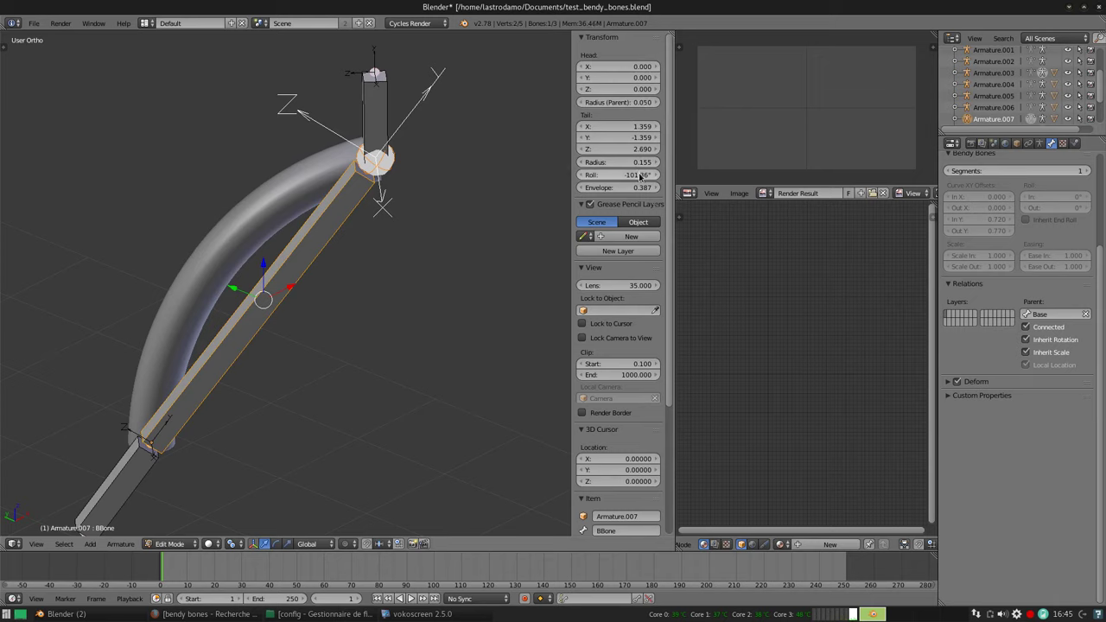
pyautogui.scroll(-3, 647, 423)
pyautogui.scroll(3, 647, 421)
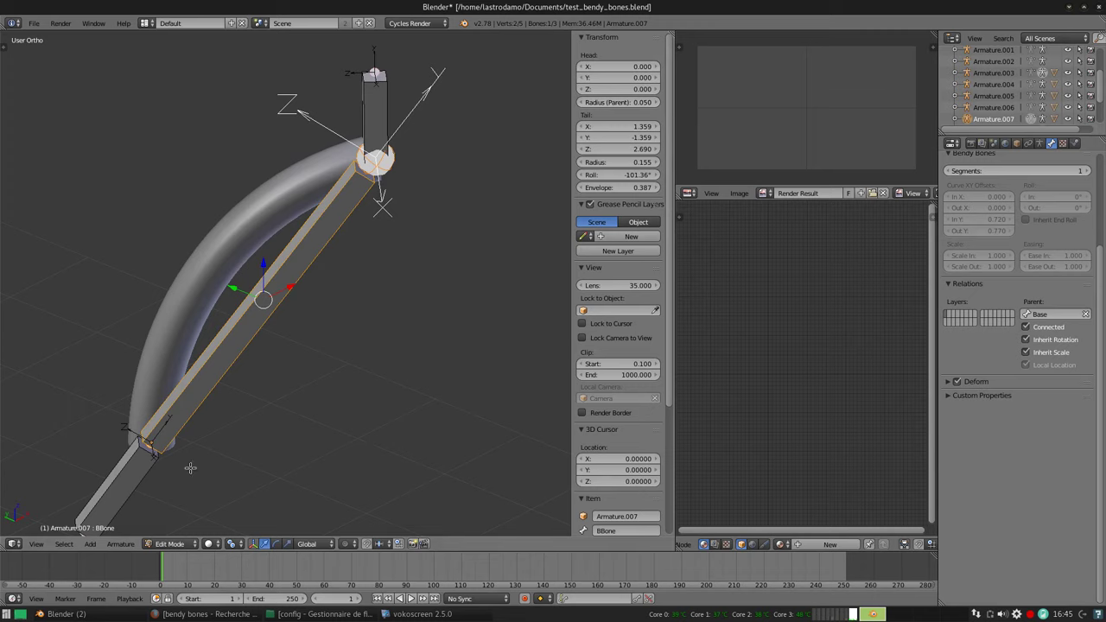
# Reposition the Tail bone's tip using front and top views
pyautogui.rightClick(382, 112)
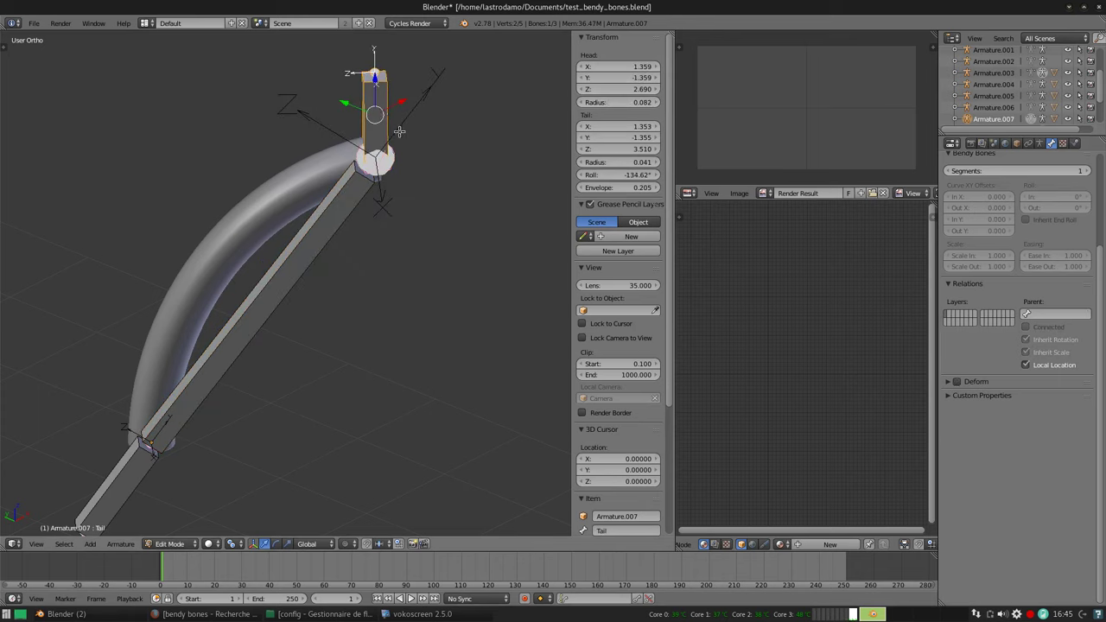
pyautogui.rightClick(394, 73)
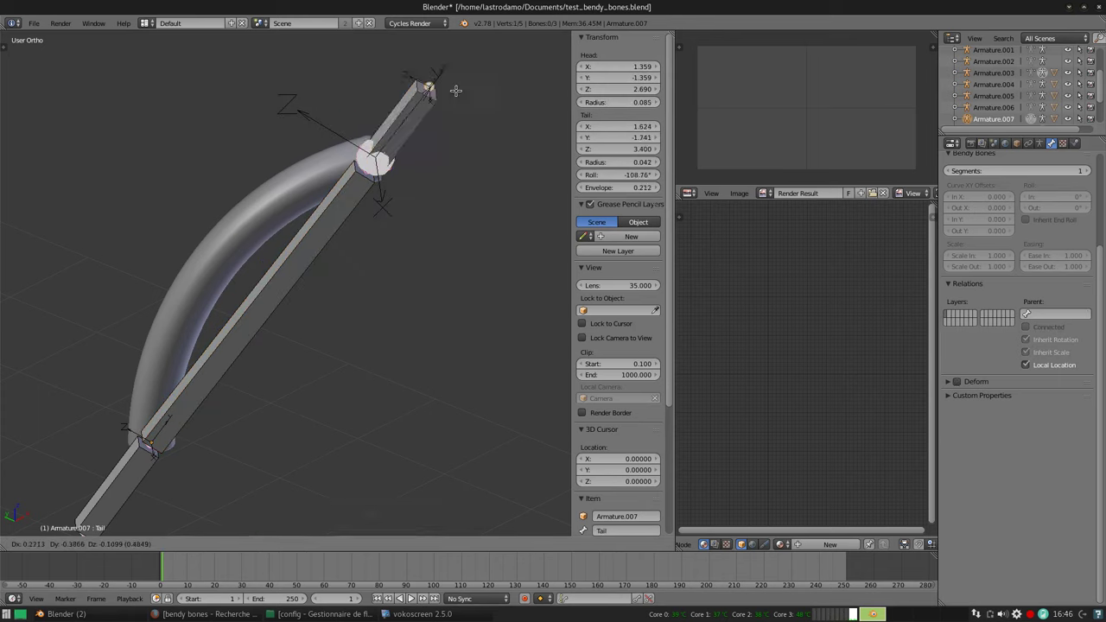
pyautogui.press('KP_1')
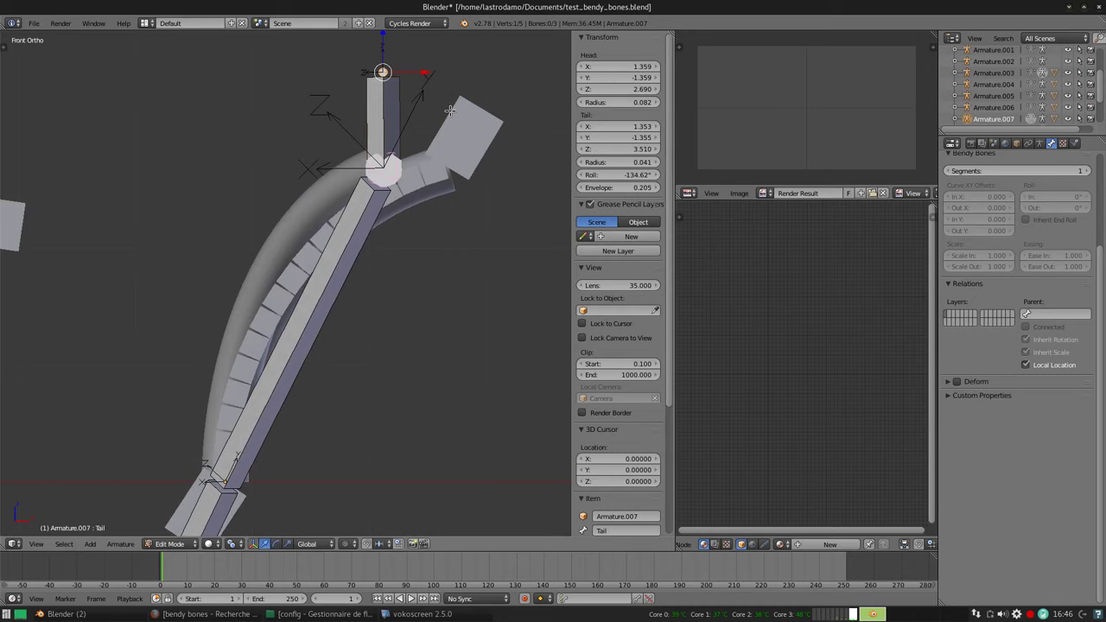
pyautogui.press('KP_7')
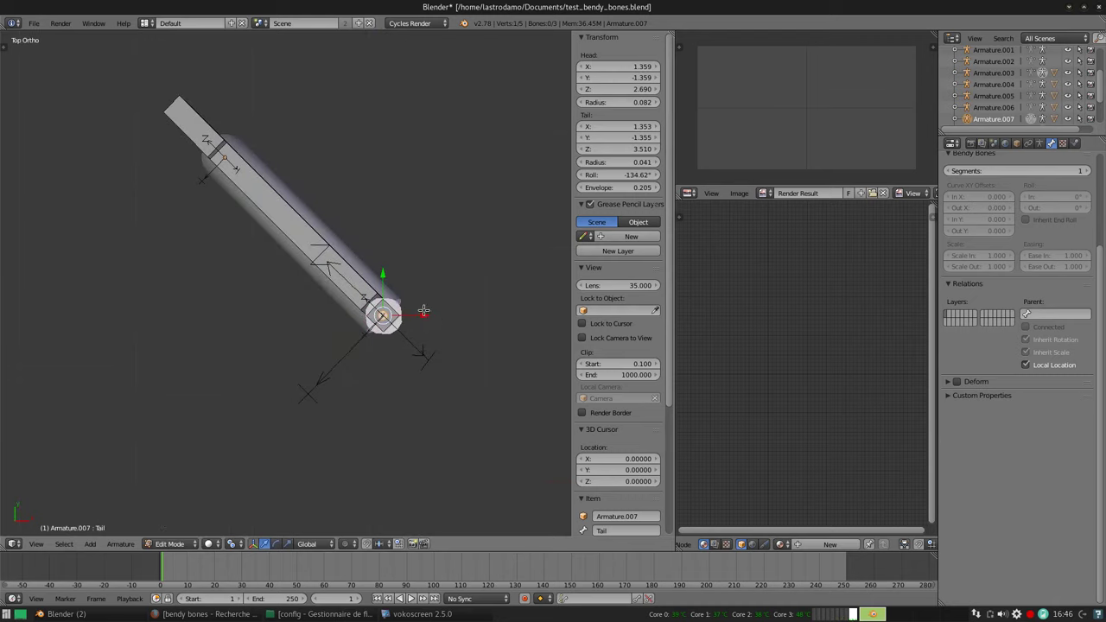
pyautogui.press('s')
pyautogui.click(461, 346)
pyautogui.press('KP_1')
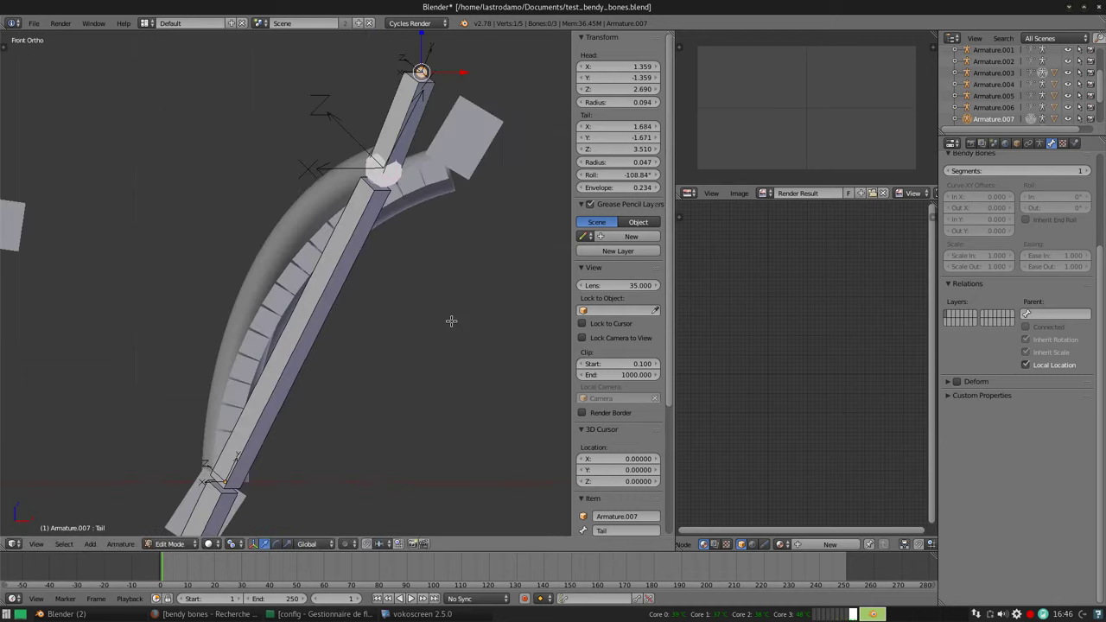
pyautogui.moveTo(456, 195)
pyautogui.mouseDown(button='middle')
pyautogui.moveTo(433, 193)
pyautogui.moveTo(395, 281)
pyautogui.moveTo(420, 242)
pyautogui.moveTo(403, 267)
pyautogui.mouseUp(button='middle')
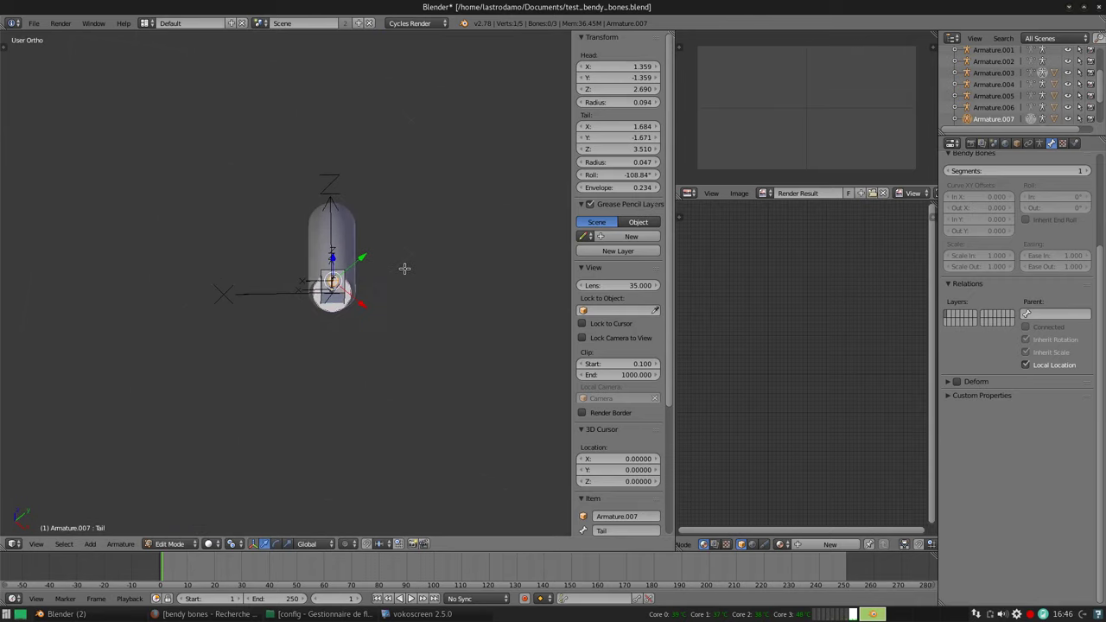
pyautogui.press('g')
pyautogui.click(405, 278)
# In Pose Mode, give the middle BBone 20 bendy segments and view the curved result
pyautogui.press('Tab')
pyautogui.moveTo(446, 234); pyautogui.dragTo(434, 244, button='middle')
pyautogui.hotkey('ctrl', 'Tab')
pyautogui.rightClick(299, 260)
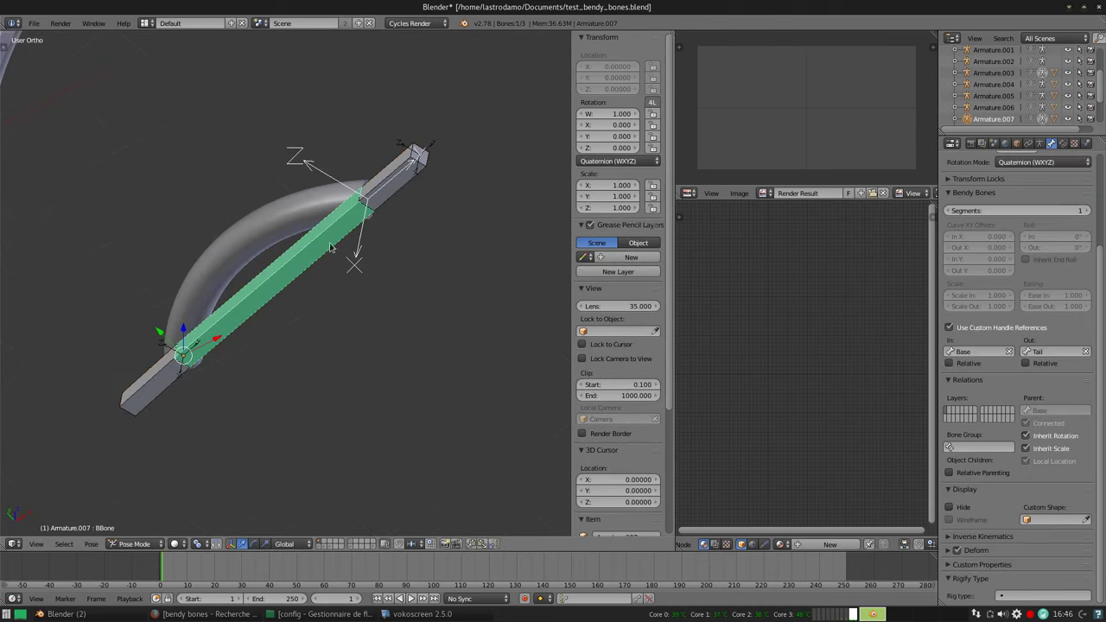
pyautogui.write('20')
pyautogui.press('Return')
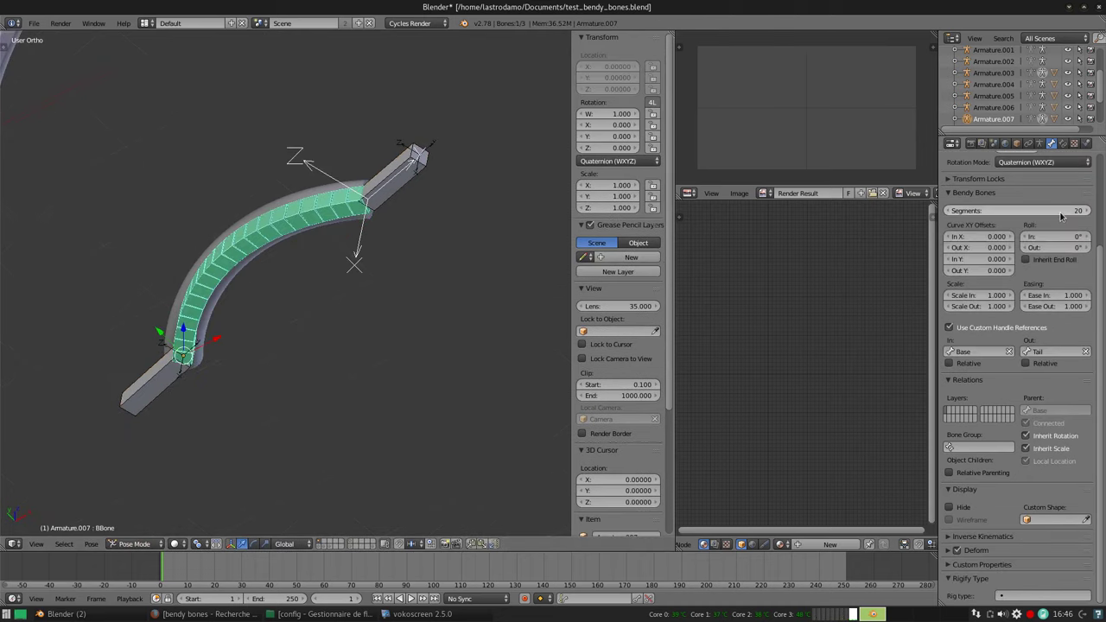
pyautogui.moveTo(409, 341)
pyautogui.mouseDown(button='middle')
pyautogui.moveTo(388, 178)
pyautogui.moveTo(382, 225)
pyautogui.moveTo(366, 215)
pyautogui.mouseUp(button='middle')
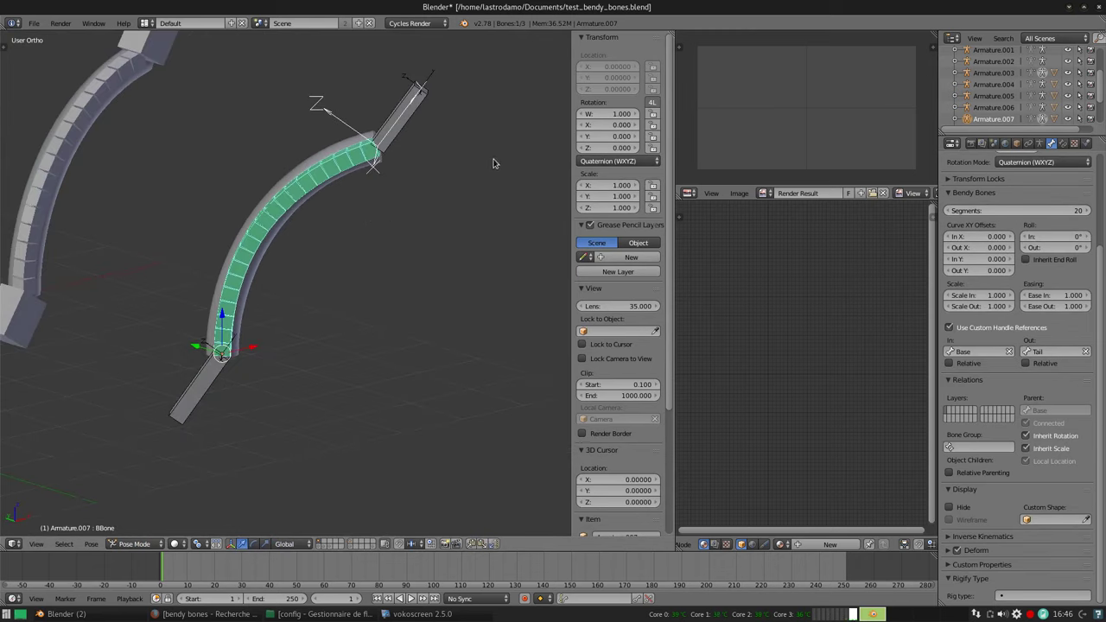
pyautogui.scroll(-3, 359, 241)
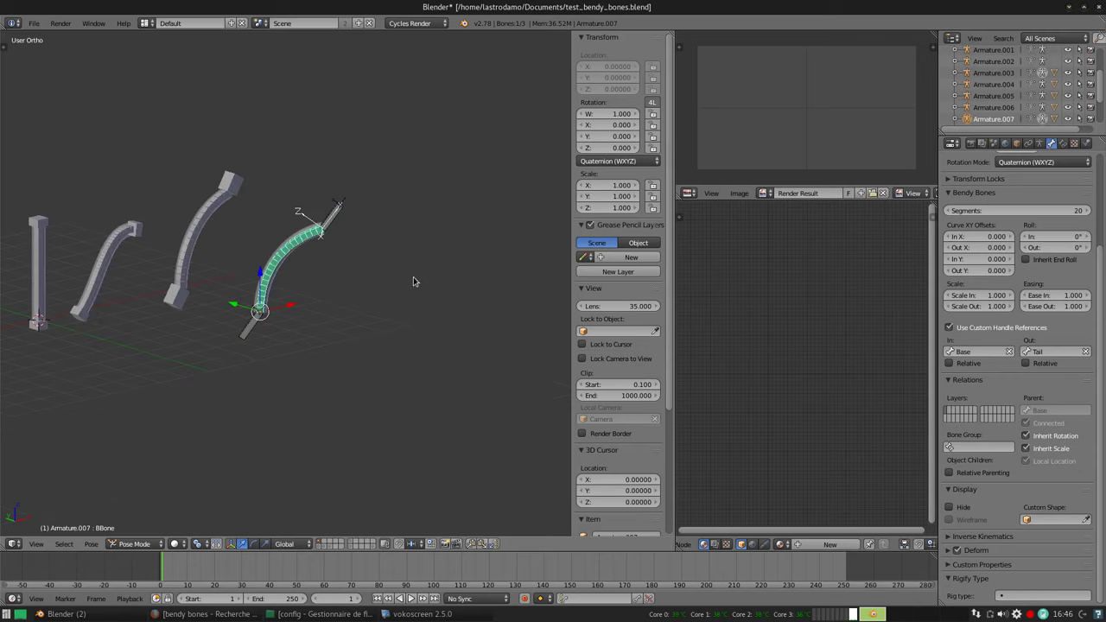
pyautogui.moveTo(373, 271); pyautogui.dragTo(410, 300, button='middle')
pyautogui.keyDown('shift'); pyautogui.moveTo(264, 301); pyautogui.dragTo(357, 260, button='middle'); pyautogui.keyUp('shift')
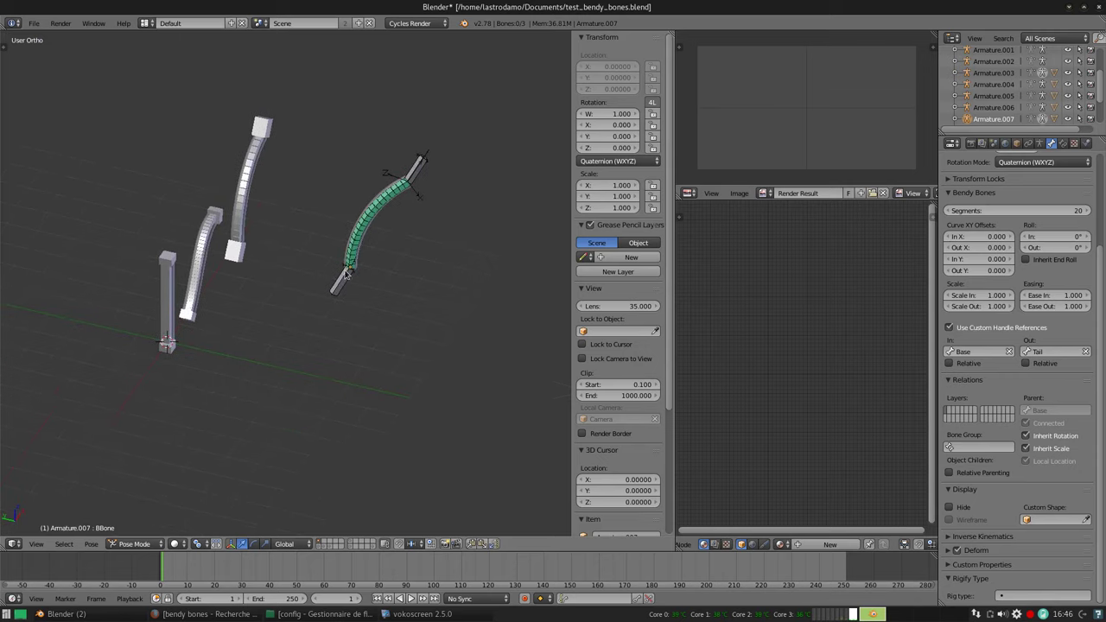
pyautogui.hotkey('shift', 'a')
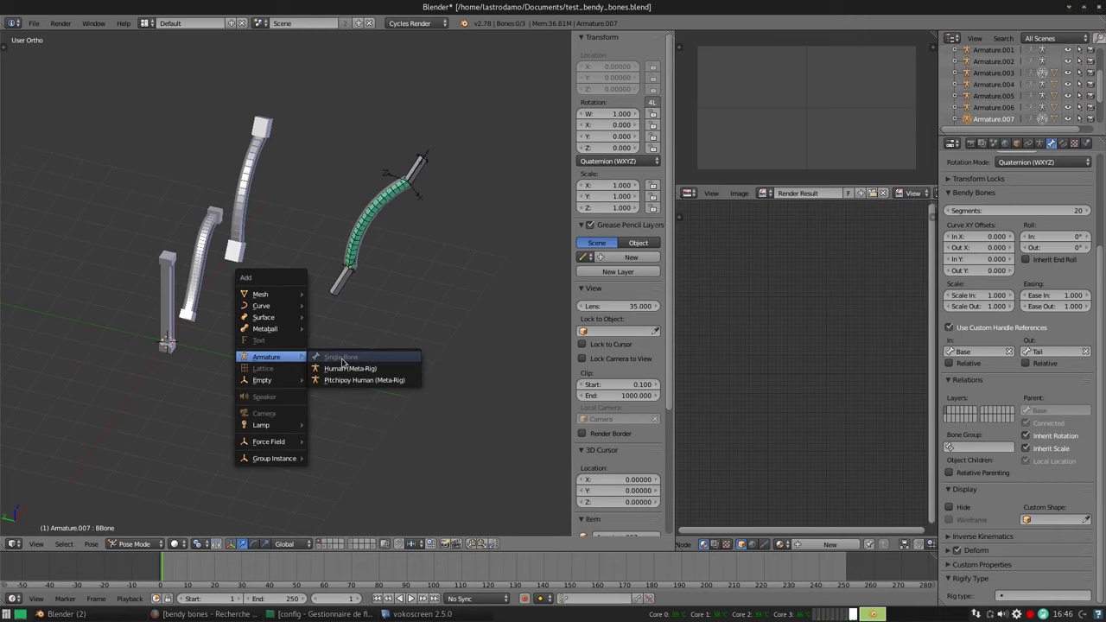
# Add a new single-bone armature, Armature.009, and enter its Edit Mode in top view
pyautogui.press('Escape')
pyautogui.hotkey('ctrl', 'Tab')
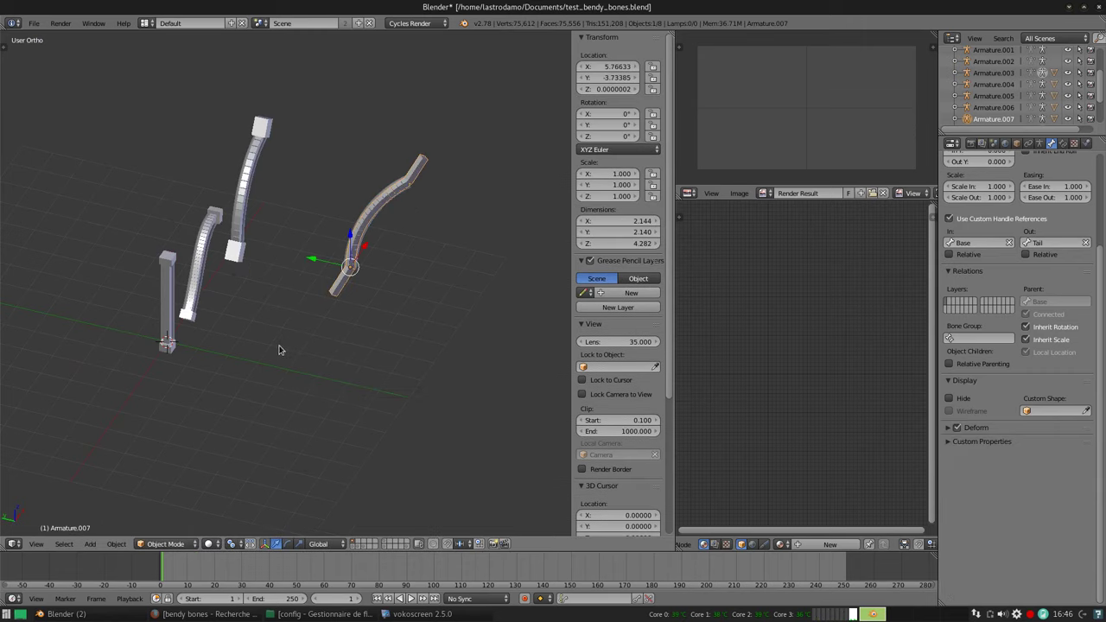
pyautogui.hotkey('shift', 'a')
pyautogui.click(302, 344)
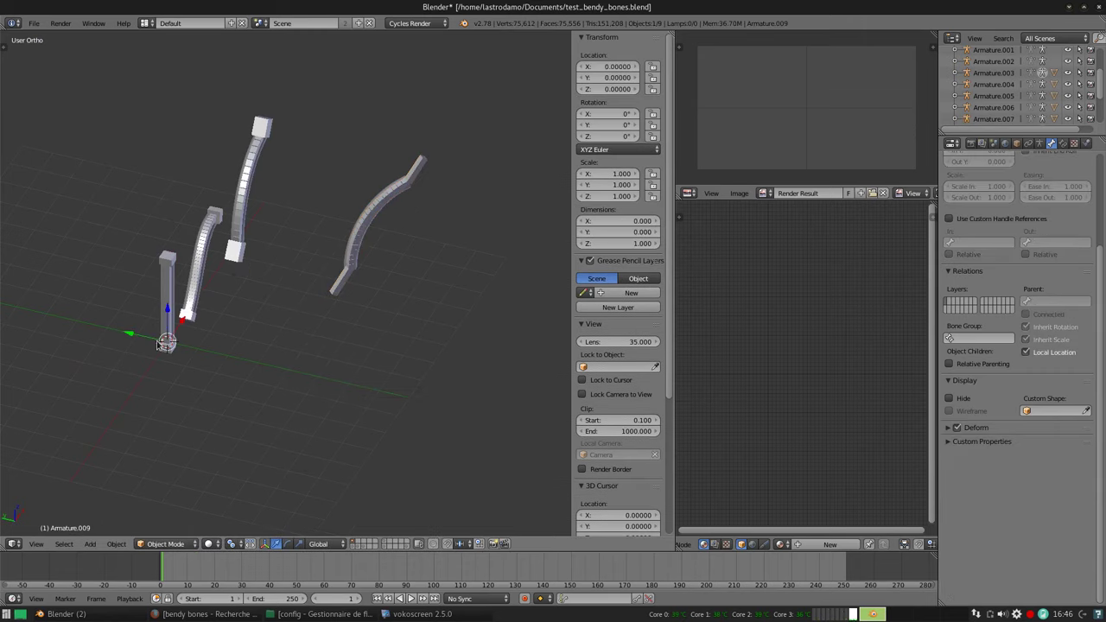
pyautogui.press('Tab')
pyautogui.keyDown('shift'); pyautogui.moveTo(350, 339); pyautogui.dragTo(265, 232, button='middle'); pyautogui.keyUp('shift')
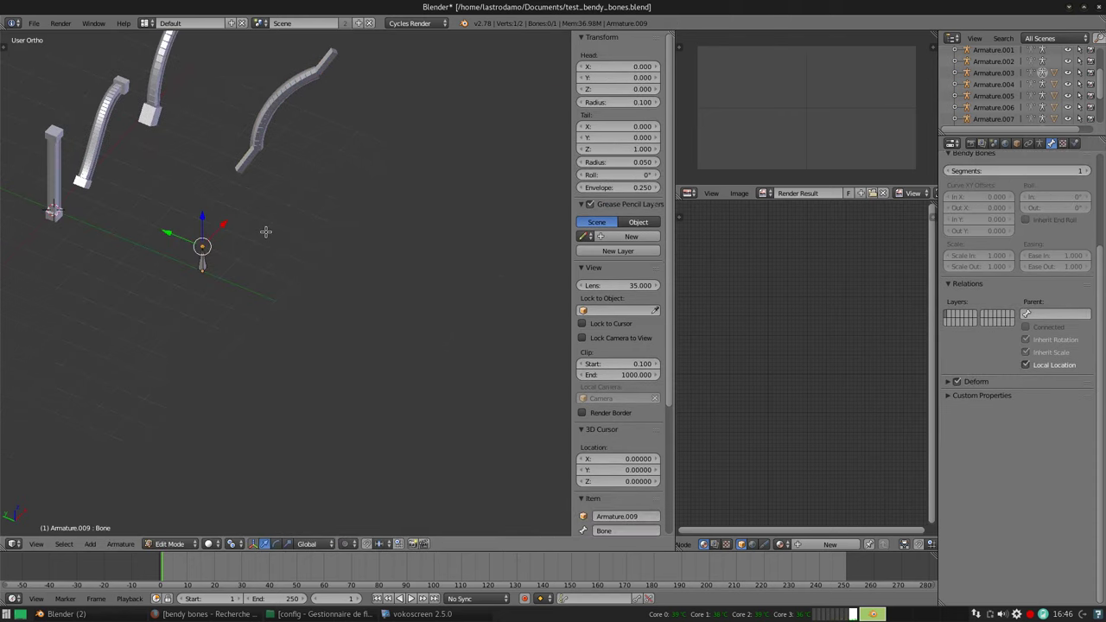
pyautogui.press('KP_7')
# Raise the new bone's tail straight up along the Z axis
pyautogui.press('g')
pyautogui.click(225, 328)
pyautogui.moveTo(225, 329); pyautogui.dragTo(323, 175, button='middle')
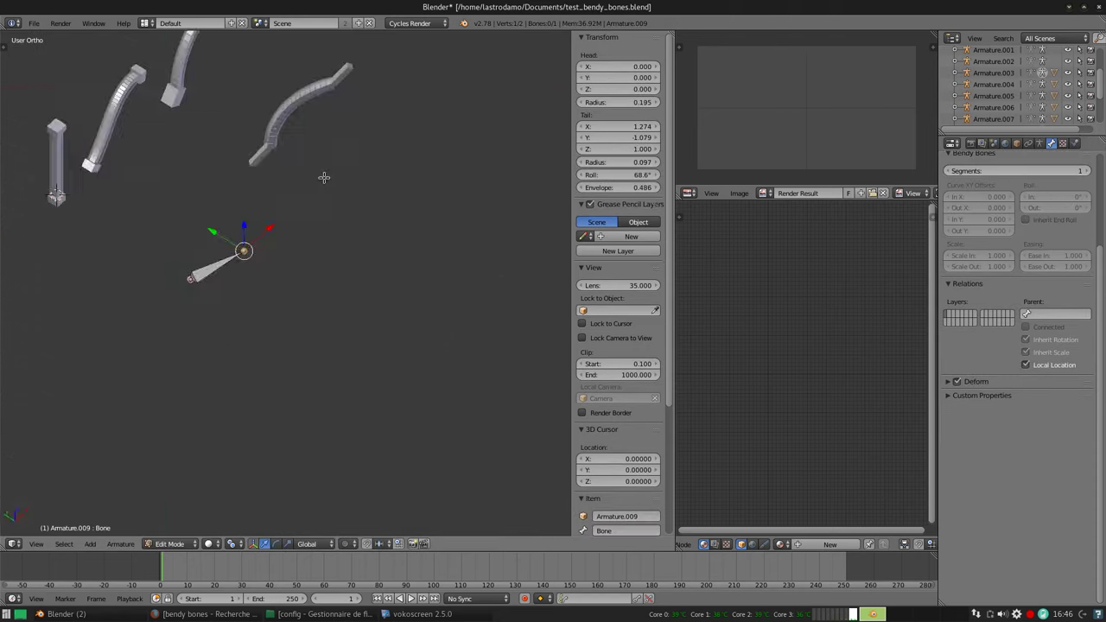
pyautogui.scroll(3, 318, 164)
pyautogui.press('g')
pyautogui.press('z')
pyautogui.click(229, 165)
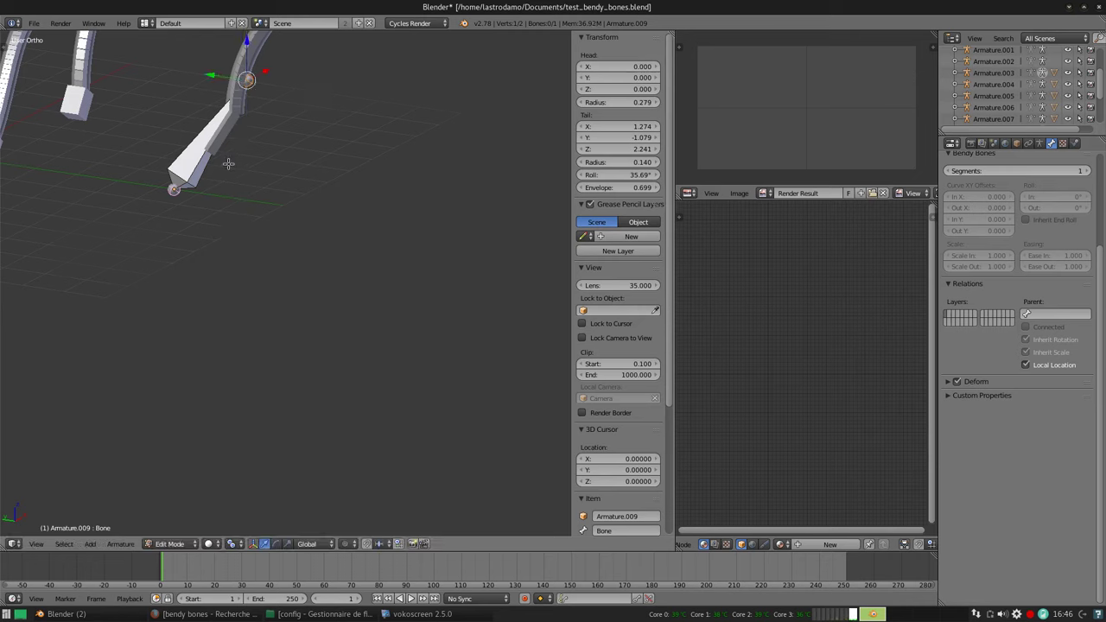
pyautogui.moveTo(230, 165); pyautogui.dragTo(380, 273, button='middle')
# Subdivide the bone with 2 cuts into a three-bone chain
pyautogui.press('w')
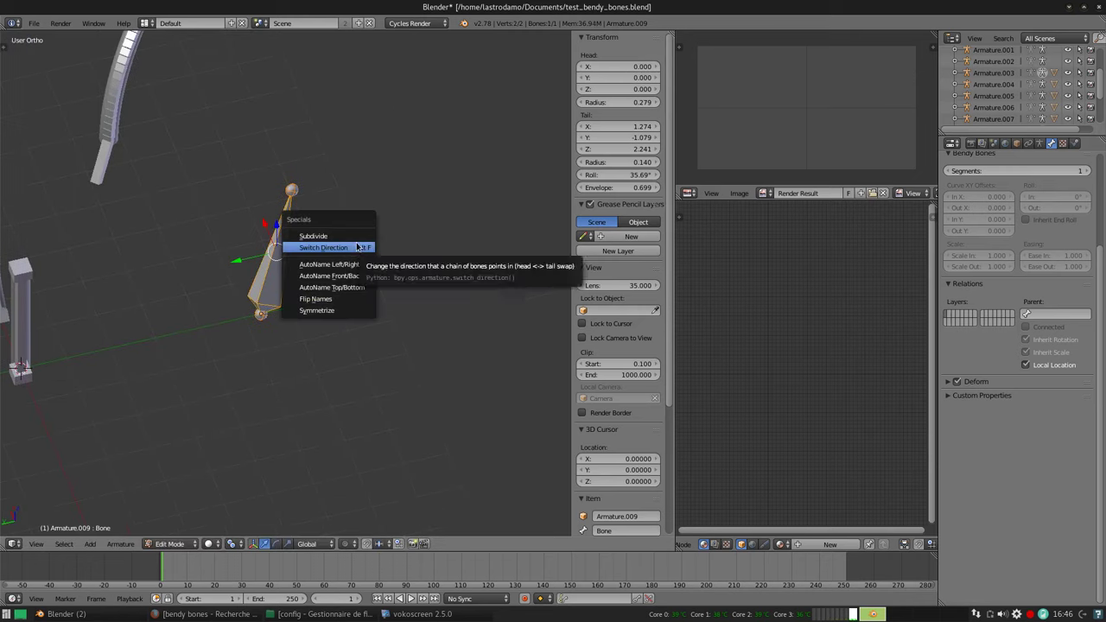
pyautogui.click(348, 236)
pyautogui.press('t')
pyautogui.click(105, 449)
pyautogui.moveTo(395, 276)
pyautogui.mouseDown(button='middle')
pyautogui.moveTo(431, 236)
pyautogui.moveTo(410, 249)
pyautogui.mouseUp(button='middle')
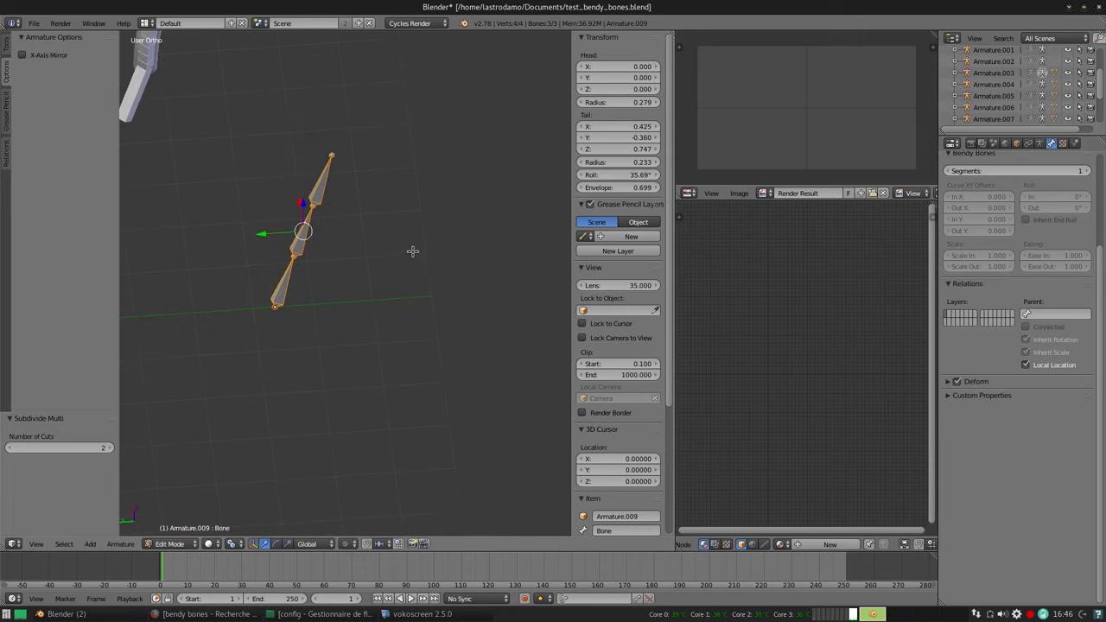
# Shrink the bottom bone to about a quarter and the top bone to about 0.39
pyautogui.rightClick(293, 256)
pyautogui.press('g')
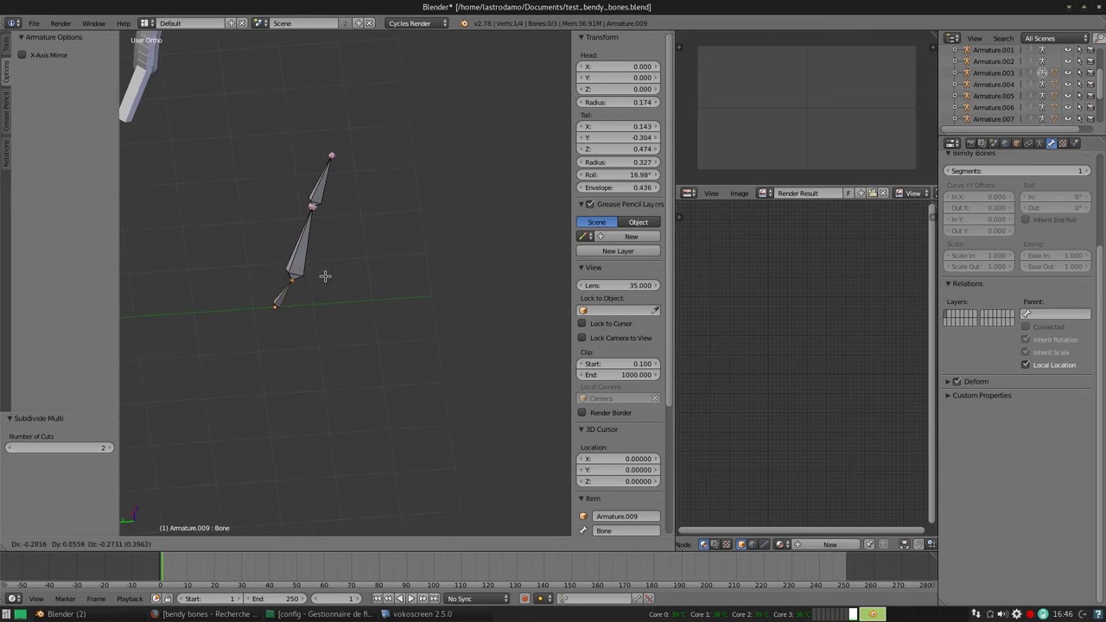
pyautogui.press('Escape')
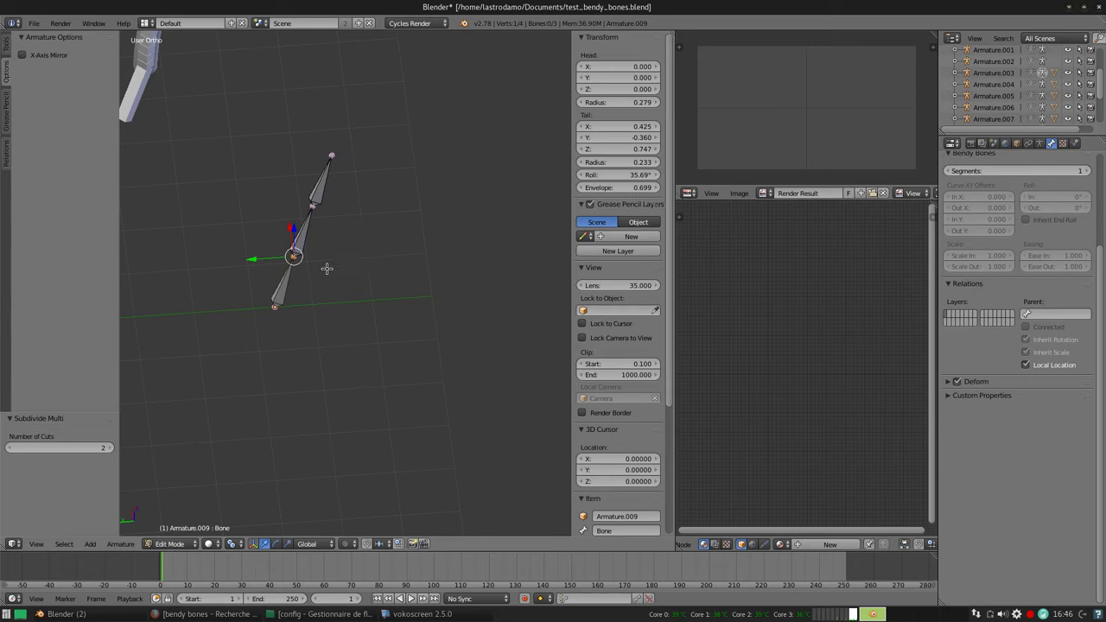
pyautogui.moveTo(324, 263)
pyautogui.mouseDown(button='middle')
pyautogui.moveTo(383, 203)
pyautogui.moveTo(431, 294)
pyautogui.moveTo(481, 264)
pyautogui.moveTo(365, 309)
pyautogui.mouseUp(button='middle')
pyautogui.rightClick(340, 317)
pyautogui.press('s')
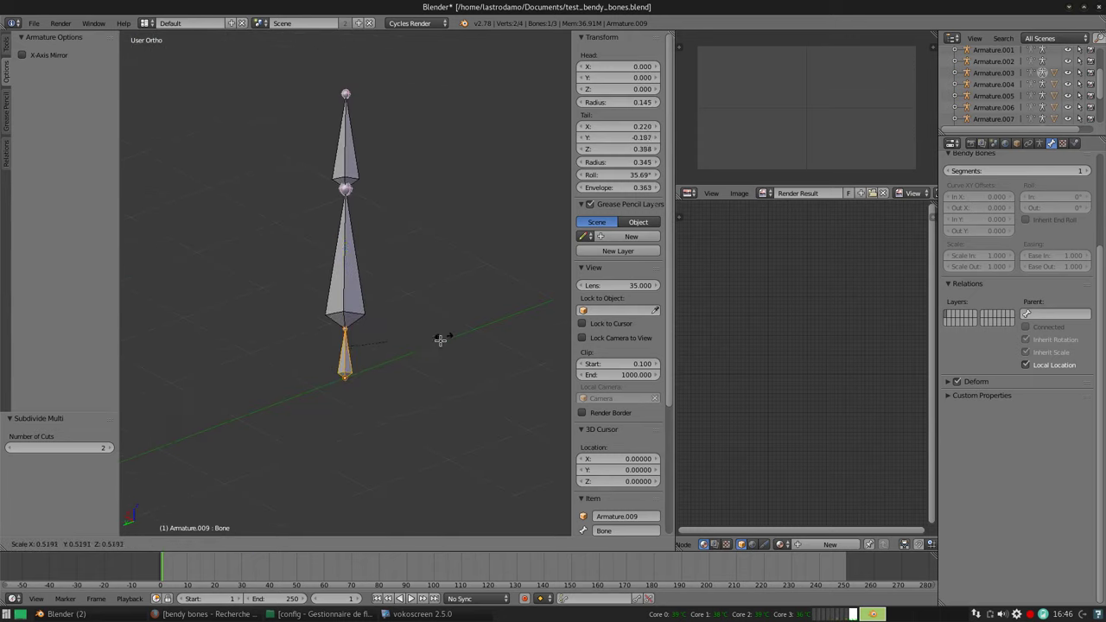
pyautogui.click(389, 354)
pyautogui.rightClick(352, 166)
pyautogui.press('s')
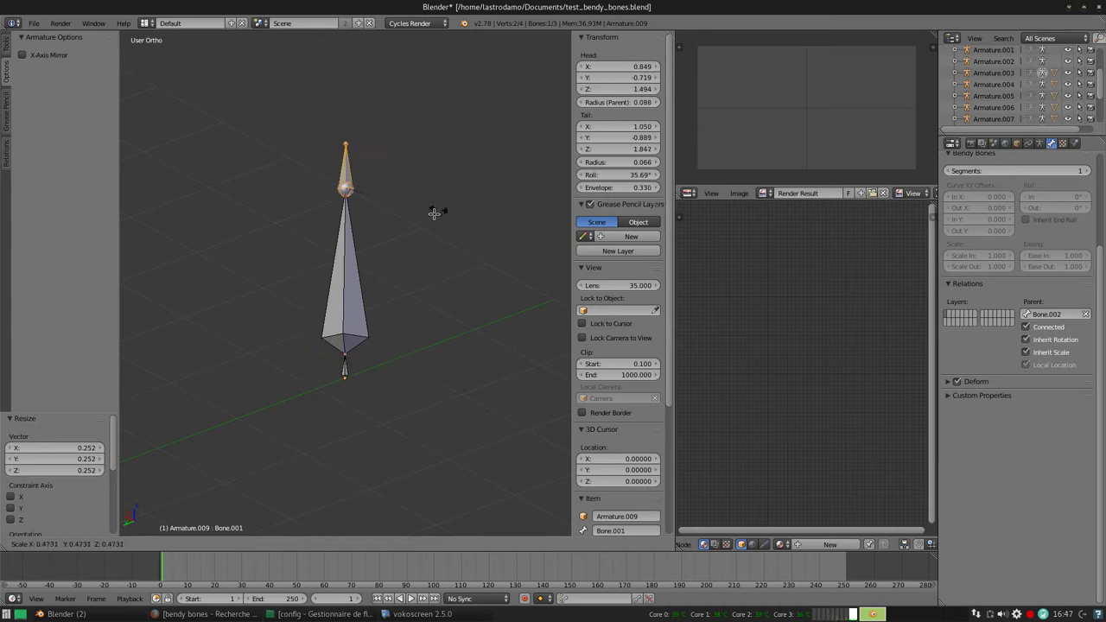
pyautogui.click(406, 234)
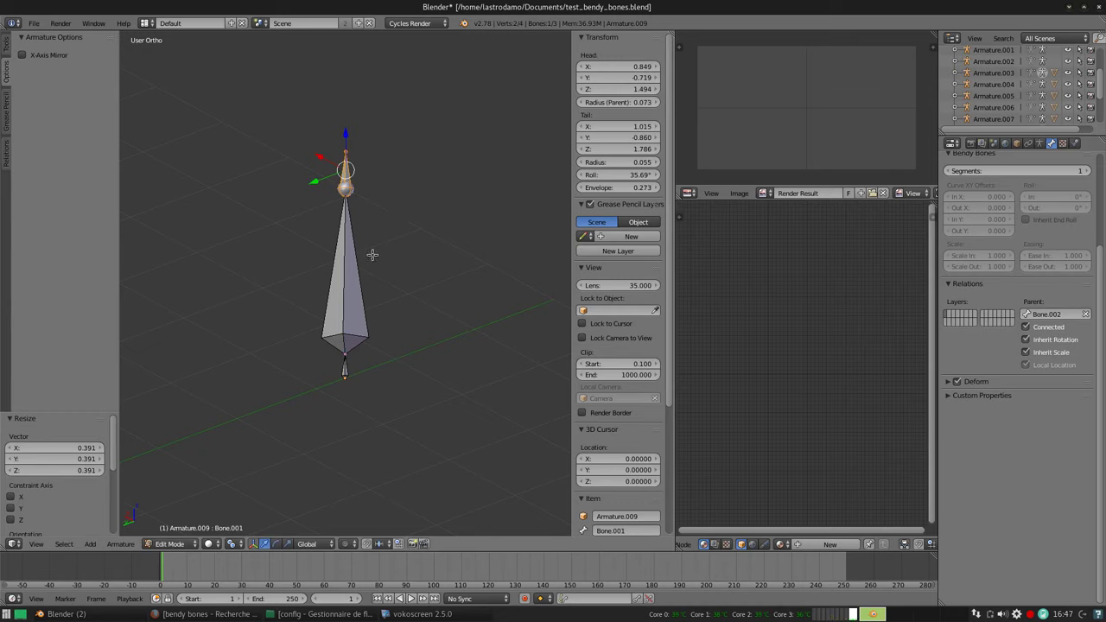
# Disconnect the top bone Bone.001 from its parent, then clear its parent entirely
pyautogui.rightClick(362, 318)
pyautogui.keyDown('shift'); pyautogui.rightClick(343, 368); pyautogui.keyUp('shift')
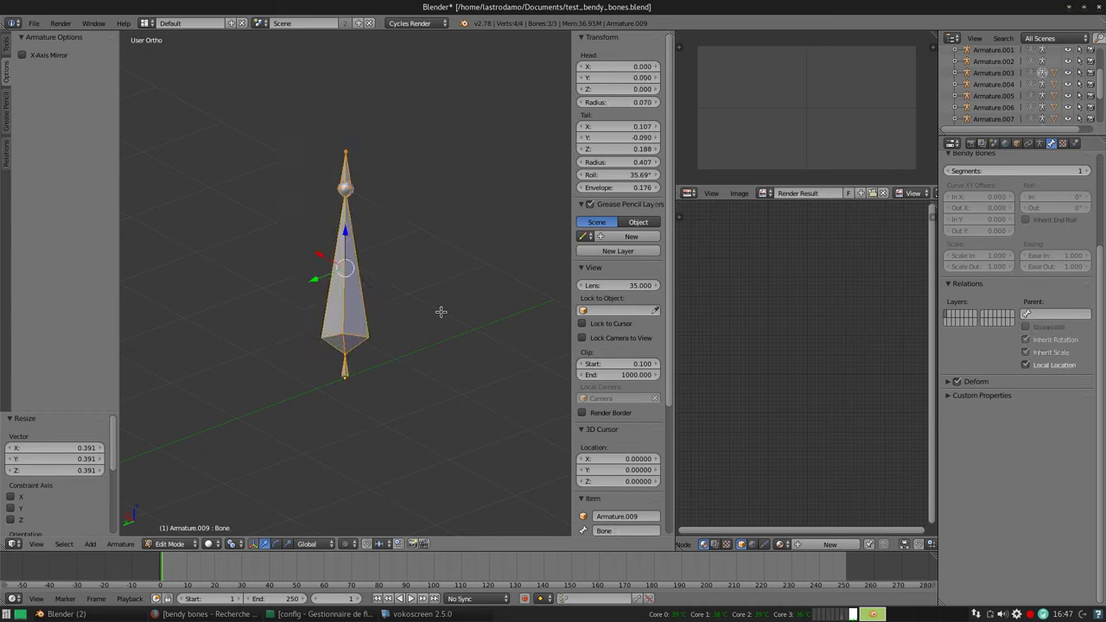
pyautogui.rightClick(372, 185)
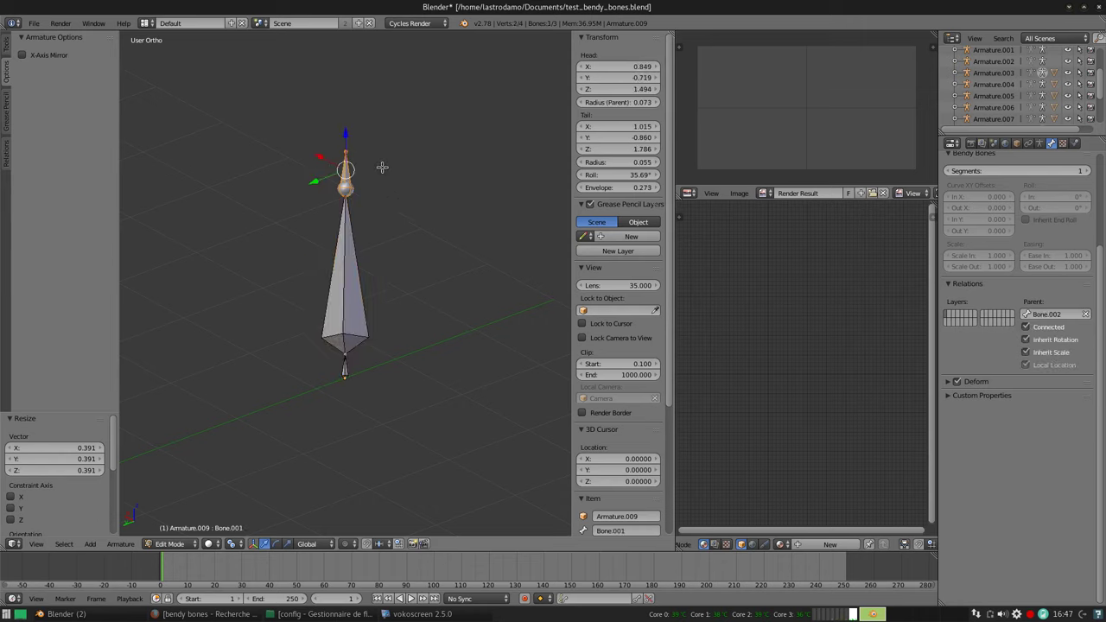
pyautogui.hotkey('alt', 'p')
pyautogui.click(382, 168)
pyautogui.press('g')
pyautogui.press('Escape')
pyautogui.hotkey('alt', 'p')
pyautogui.press('Up')
pyautogui.press('Return')
pyautogui.press('Escape')
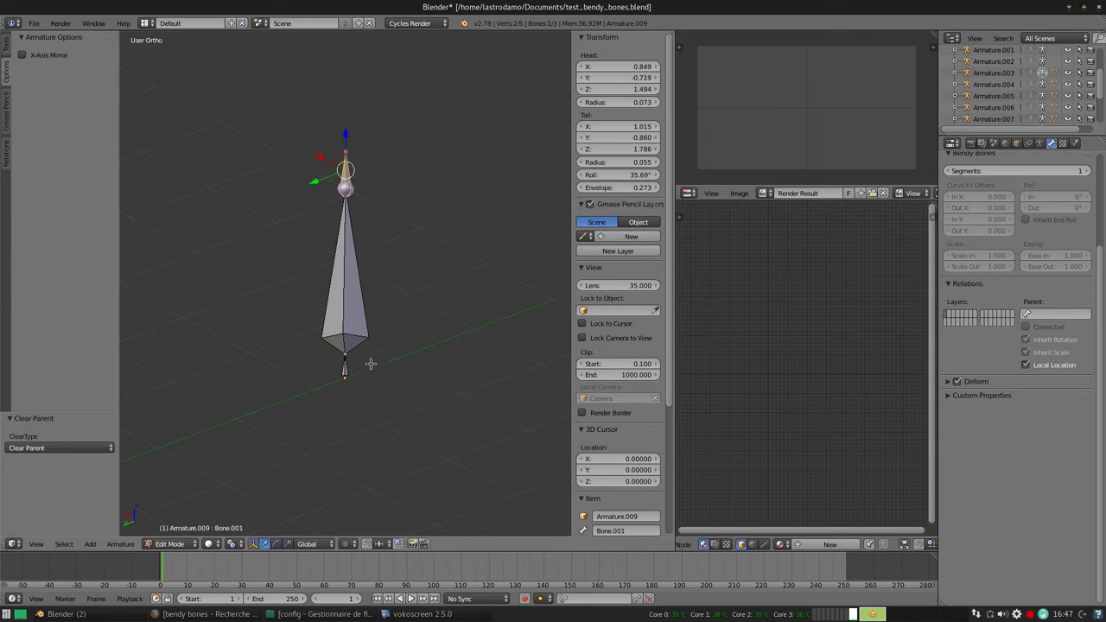
# Check the bottom bone's lower joint, then view the other bendy objects in Object Mode
pyautogui.rightClick(344, 366)
pyautogui.rightClick(344, 366)
pyautogui.press('g')
pyautogui.press('Escape')
pyautogui.press('Tab')
pyautogui.moveTo(412, 262)
pyautogui.mouseDown(button='middle')
pyautogui.moveTo(452, 272)
pyautogui.moveTo(349, 261)
pyautogui.moveTo(439, 242)
pyautogui.moveTo(461, 217)
pyautogui.moveTo(399, 204)
pyautogui.mouseUp(button='middle')
# Recalculate the middle bone Bone.002's roll using Ctrl+N Active Bone
pyautogui.press('Tab')
pyautogui.rightClick(380, 195)
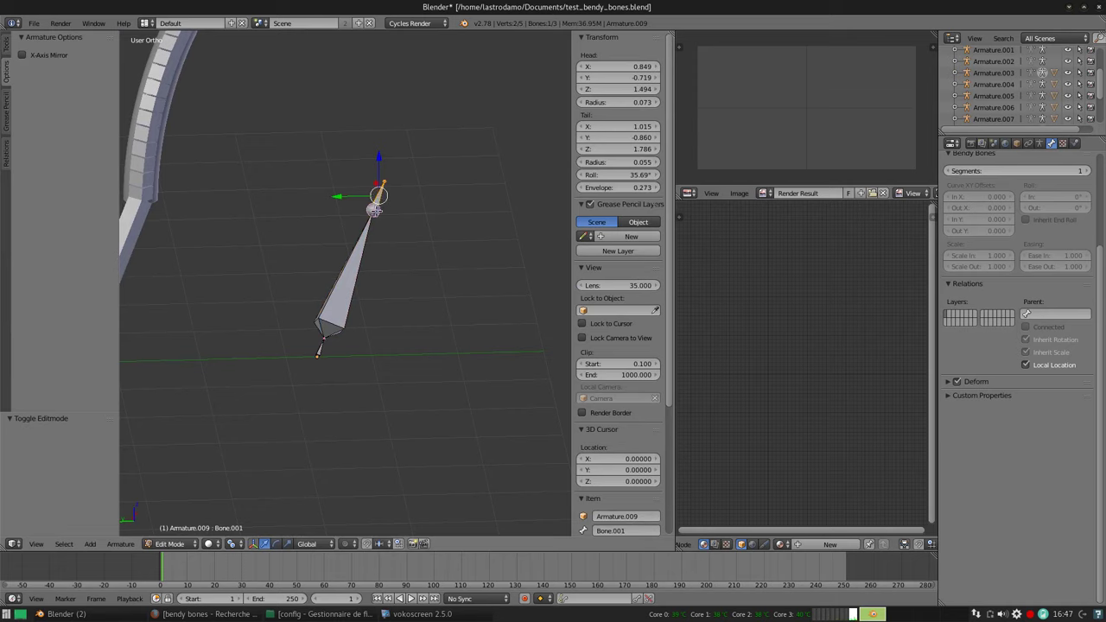
pyautogui.keyDown('shift'); pyautogui.rightClick(327, 337); pyautogui.keyUp('shift')
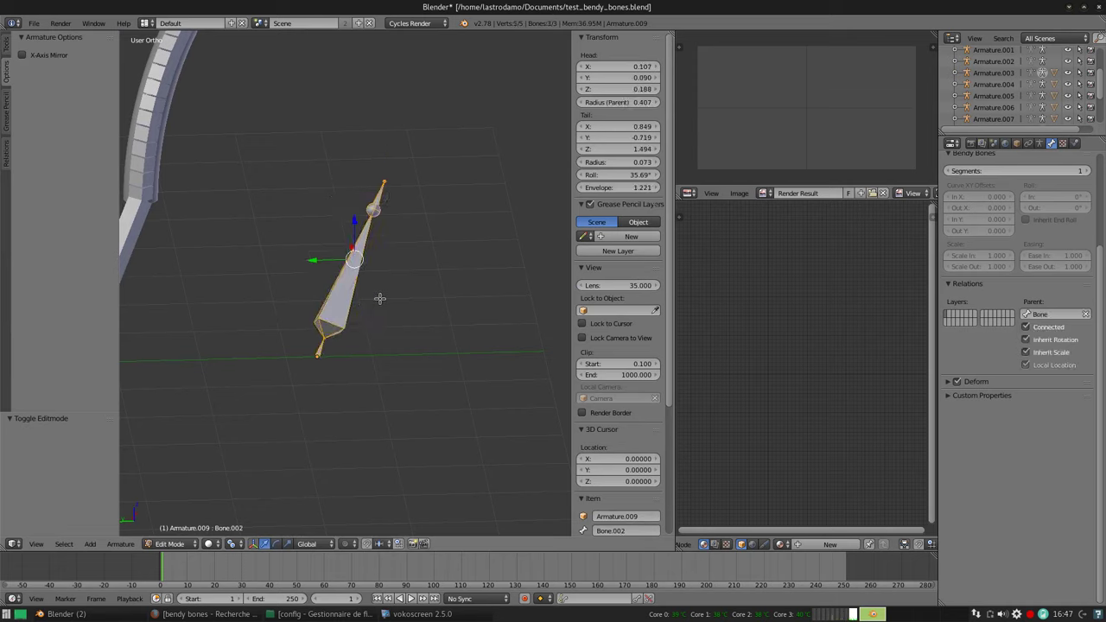
pyautogui.hotkey('ctrl', 'n')
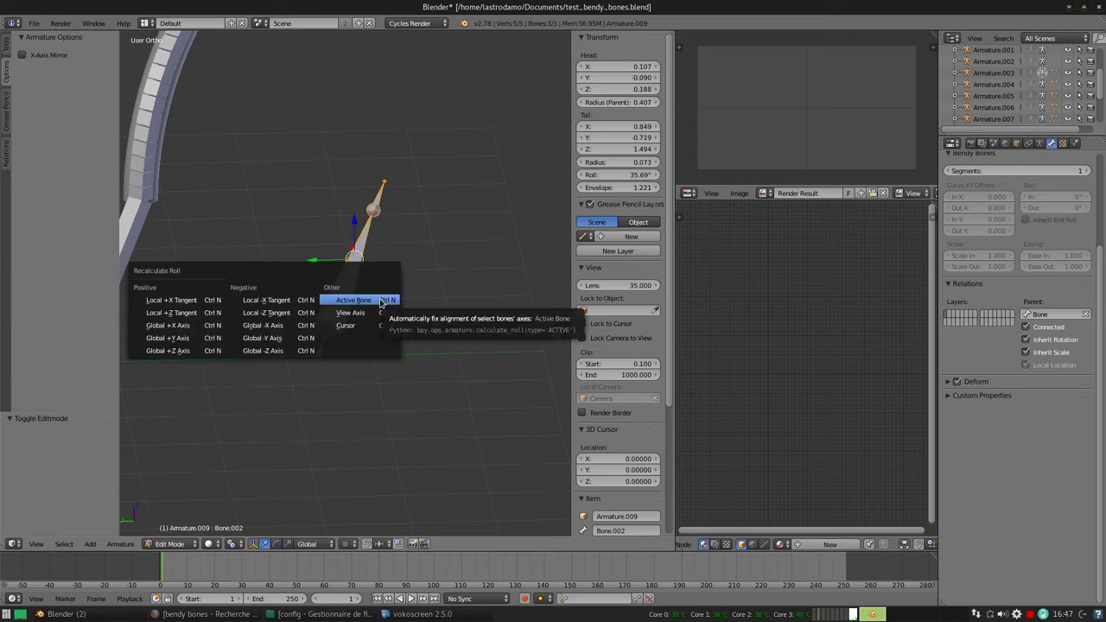
pyautogui.click(380, 300)
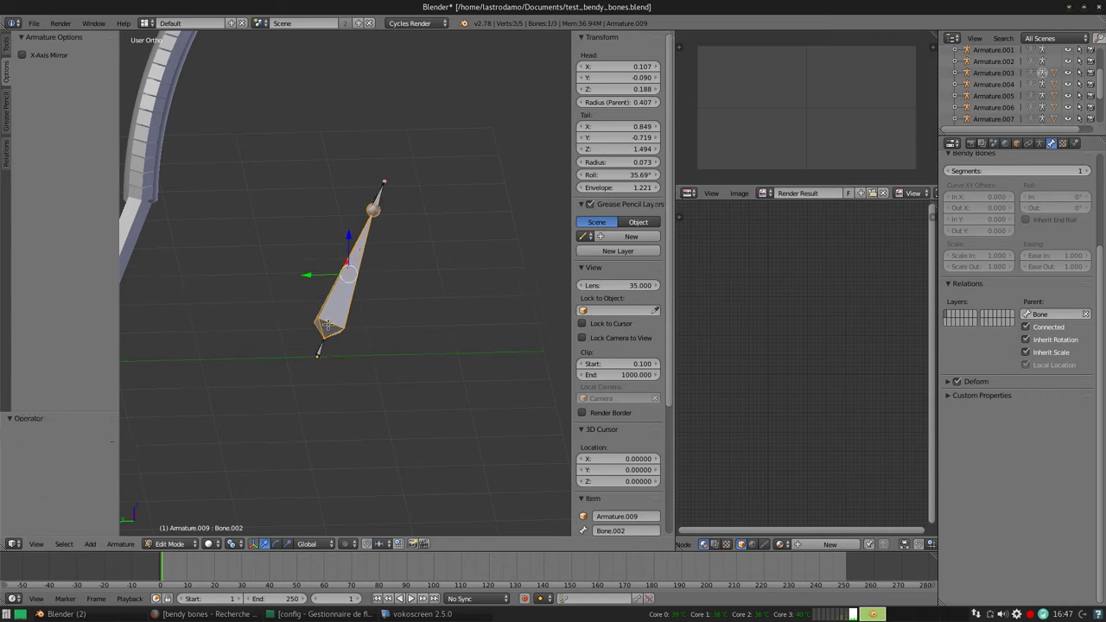
# Return to Object Mode and view all the bendy objects
pyautogui.moveTo(320, 346); pyautogui.dragTo(422, 281, button='right')
pyautogui.press('Escape')
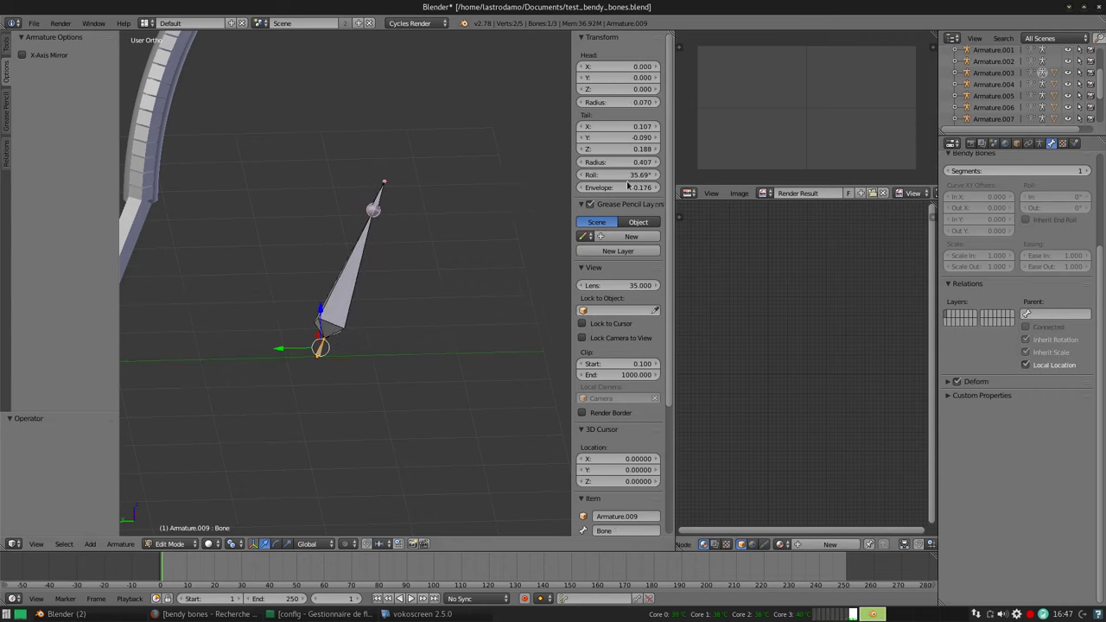
pyautogui.press('Tab')
pyautogui.scroll(-3, 479, 245)
pyautogui.moveTo(479, 244); pyautogui.dragTo(663, 235, button='middle')
# Switch the visible layer to the one containing the Suzanne mesh
pyautogui.moveTo(432, 280); pyautogui.dragTo(392, 257, button='middle')
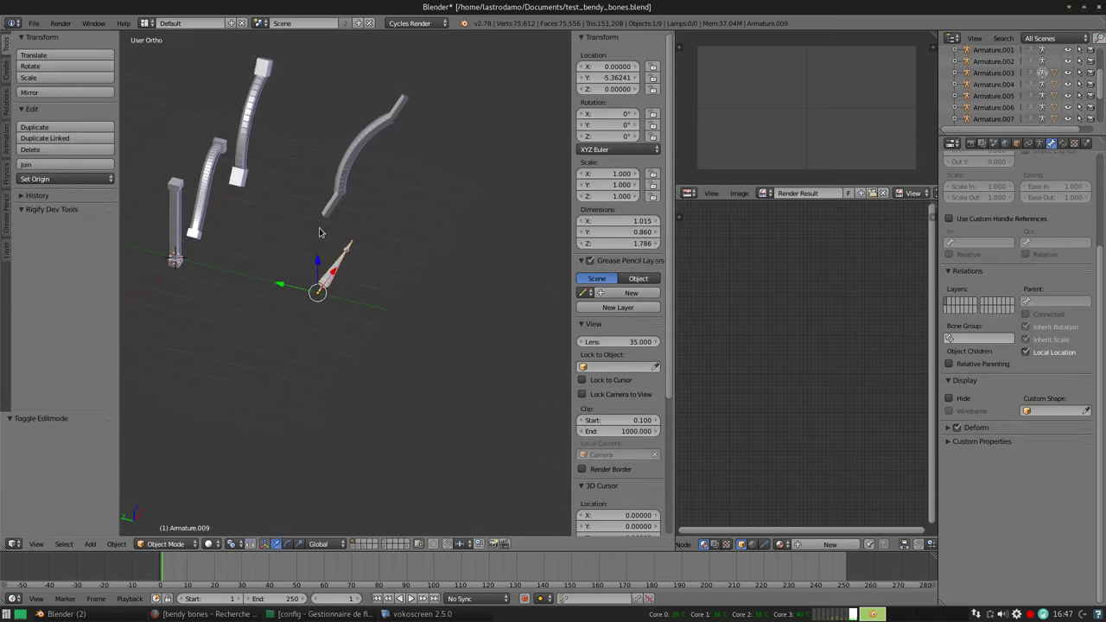
pyautogui.scroll(3, 363, 271)
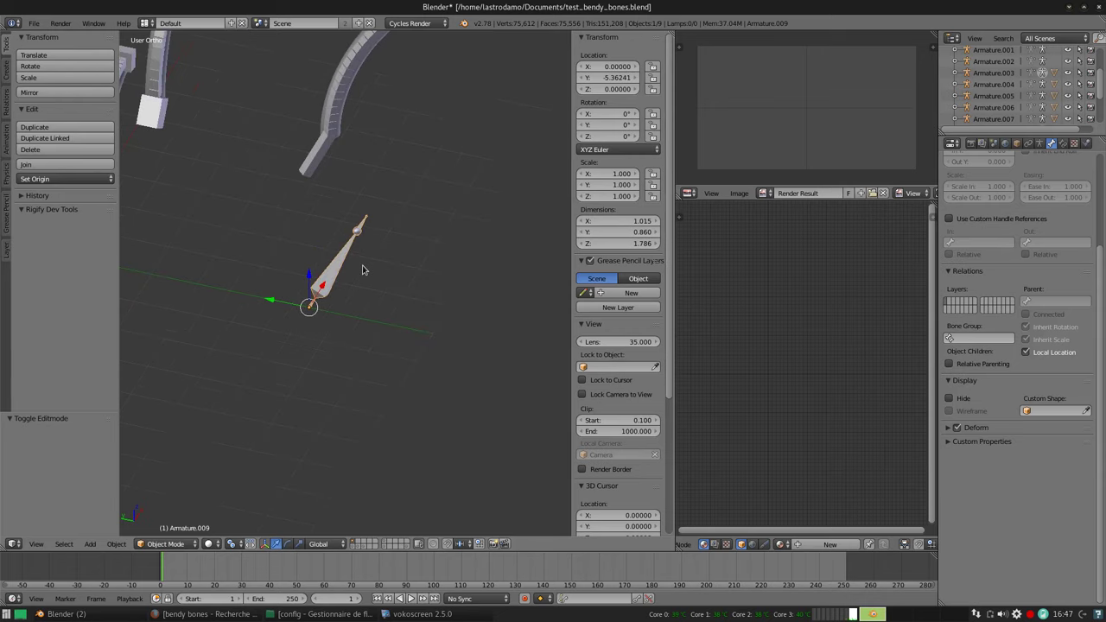
pyautogui.moveTo(414, 254)
pyautogui.mouseDown(button='middle')
pyautogui.moveTo(498, 256)
pyautogui.moveTo(457, 217)
pyautogui.moveTo(437, 264)
pyautogui.mouseUp(button='middle')
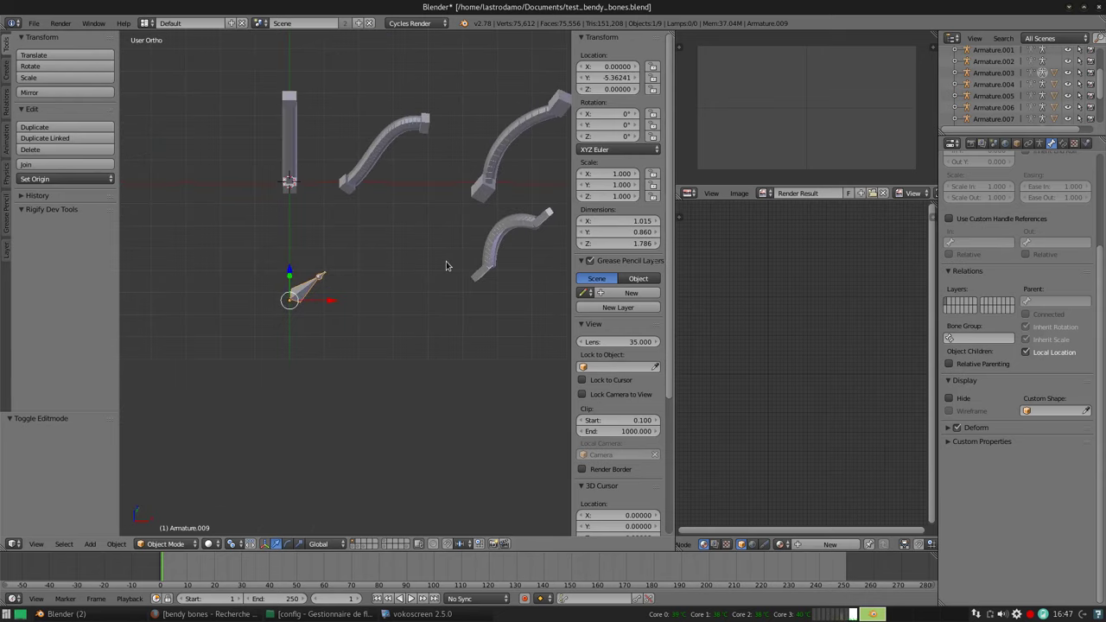
pyautogui.moveTo(380, 240)
pyautogui.mouseDown(button='middle')
pyautogui.moveTo(432, 257)
pyautogui.moveTo(407, 254)
pyautogui.moveTo(416, 194)
pyautogui.mouseUp(button='middle')
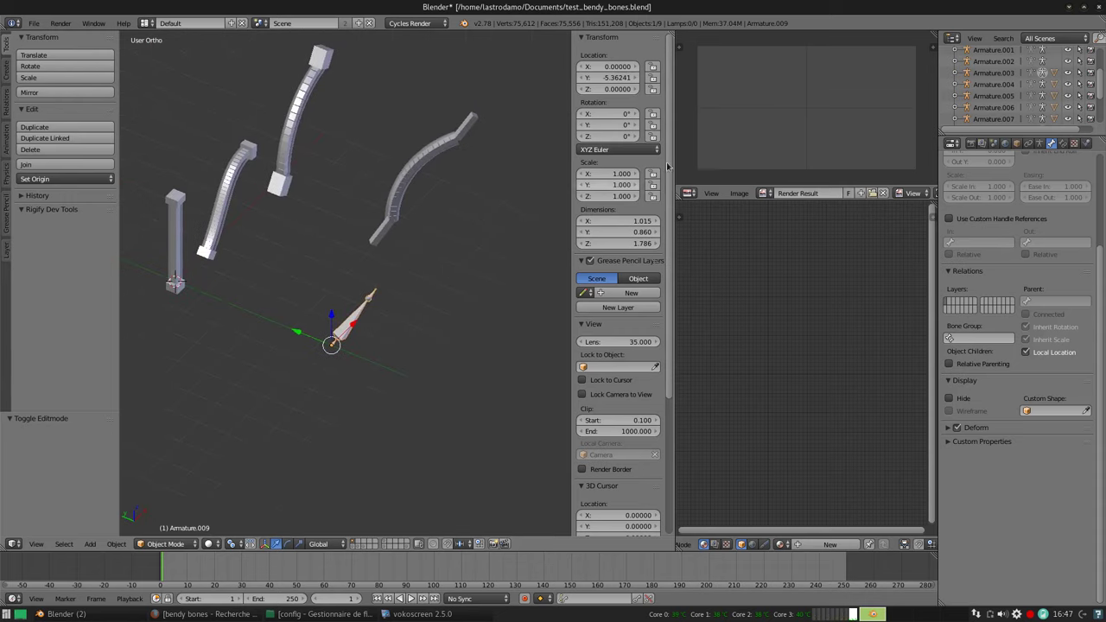
pyautogui.moveTo(332, 197)
pyautogui.mouseDown(button='middle')
pyautogui.moveTo(423, 230)
pyautogui.moveTo(400, 233)
pyautogui.mouseUp(button='middle')
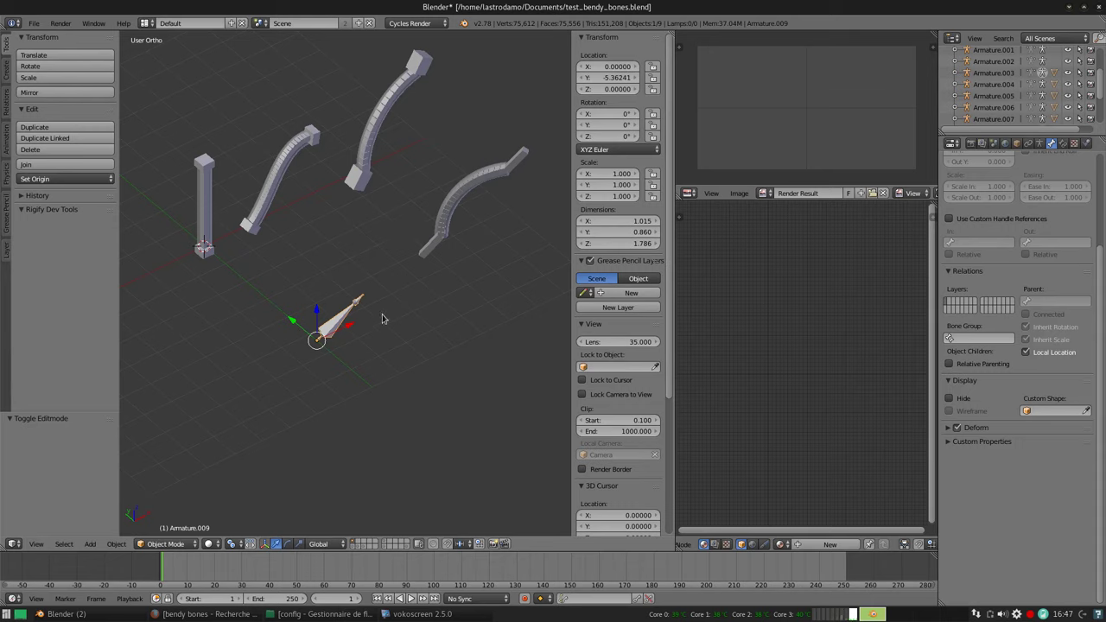
pyautogui.moveTo(383, 290)
pyautogui.mouseDown(button='middle')
pyautogui.moveTo(423, 269)
pyautogui.moveTo(407, 278)
pyautogui.moveTo(507, 308)
pyautogui.mouseUp(button='middle')
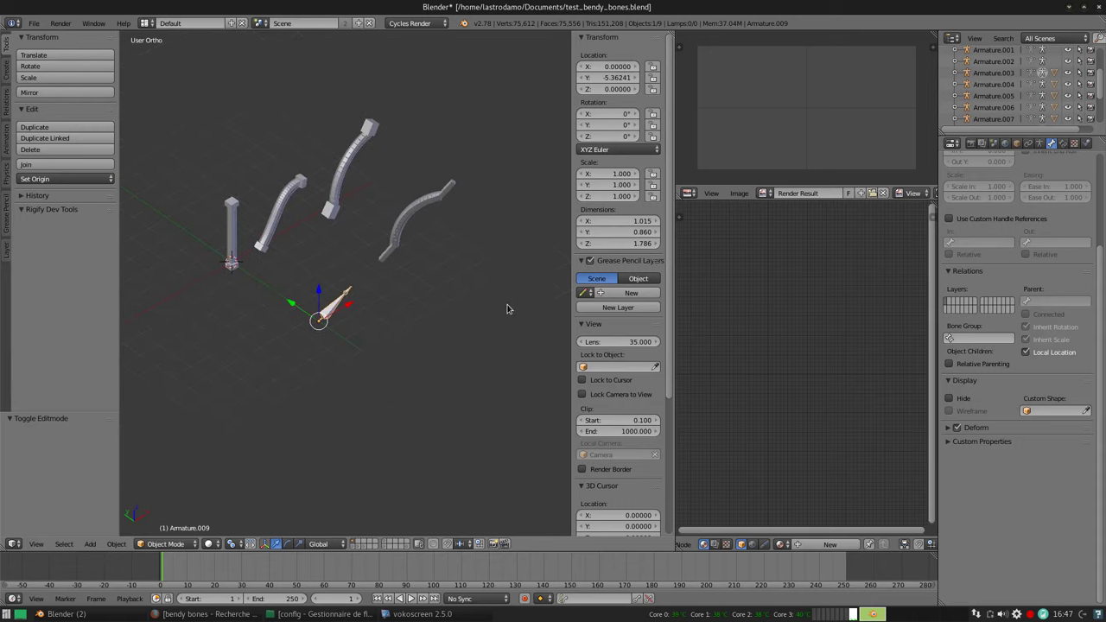
pyautogui.click(387, 542)
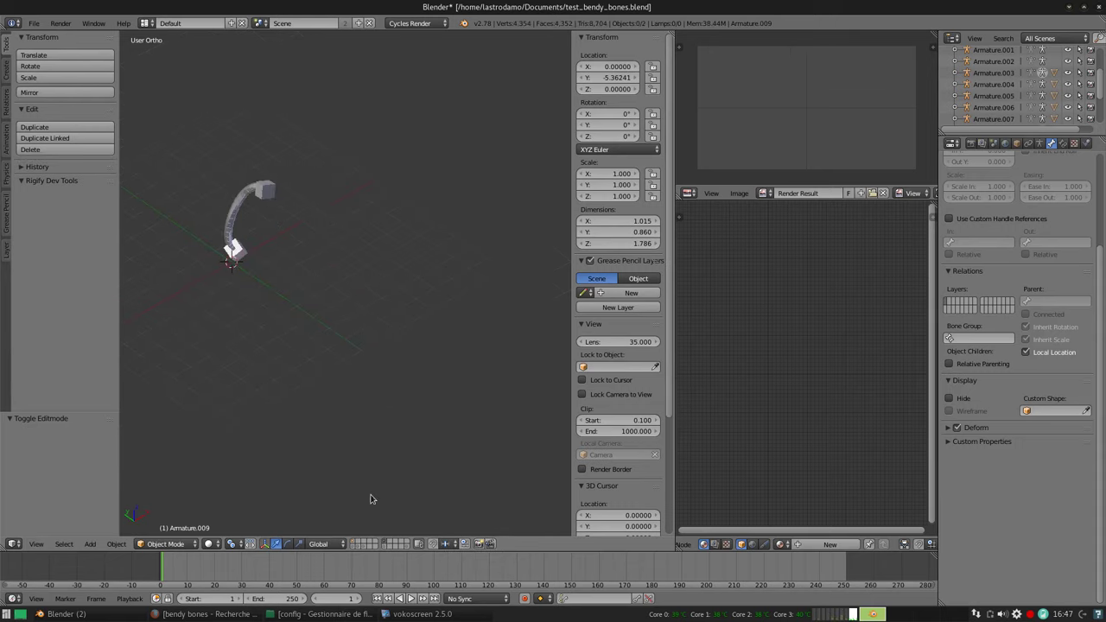
pyautogui.click(386, 550)
pyautogui.click(363, 548)
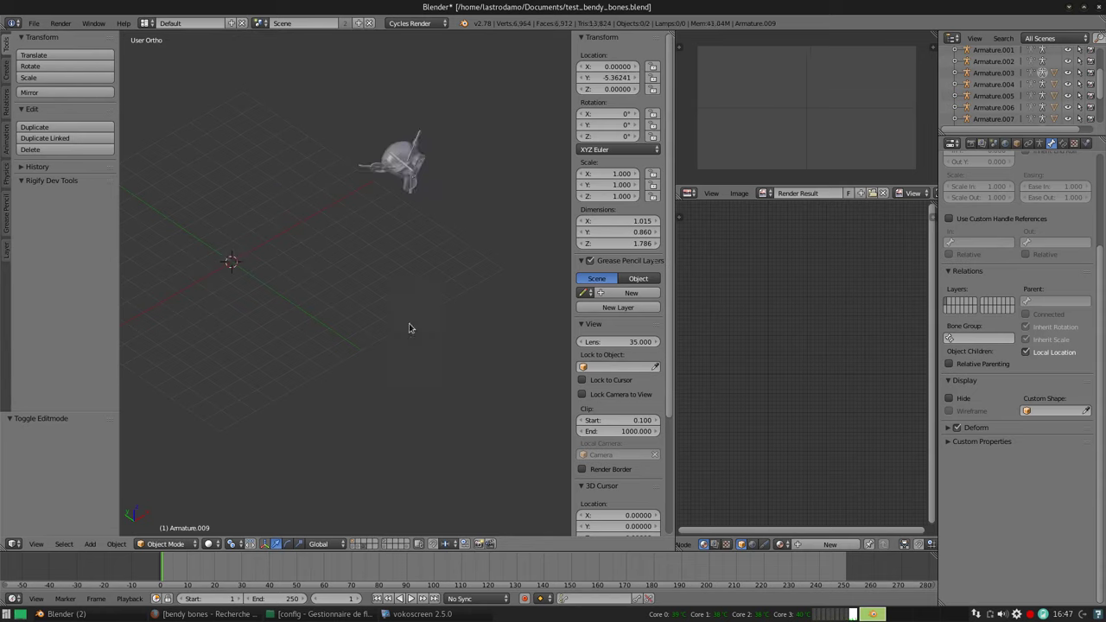
# Frame Suzanne, hide both side panels, and select her armature Armature.005
pyautogui.rightClick(422, 176)
pyautogui.press('KP_Decimal')
pyautogui.moveTo(422, 175)
pyautogui.mouseDown(button='middle')
pyautogui.moveTo(440, 173)
pyautogui.moveTo(399, 235)
pyautogui.moveTo(445, 245)
pyautogui.moveTo(461, 264)
pyautogui.moveTo(297, 267)
pyautogui.mouseUp(button='middle')
pyautogui.press('t')
pyautogui.press('n')
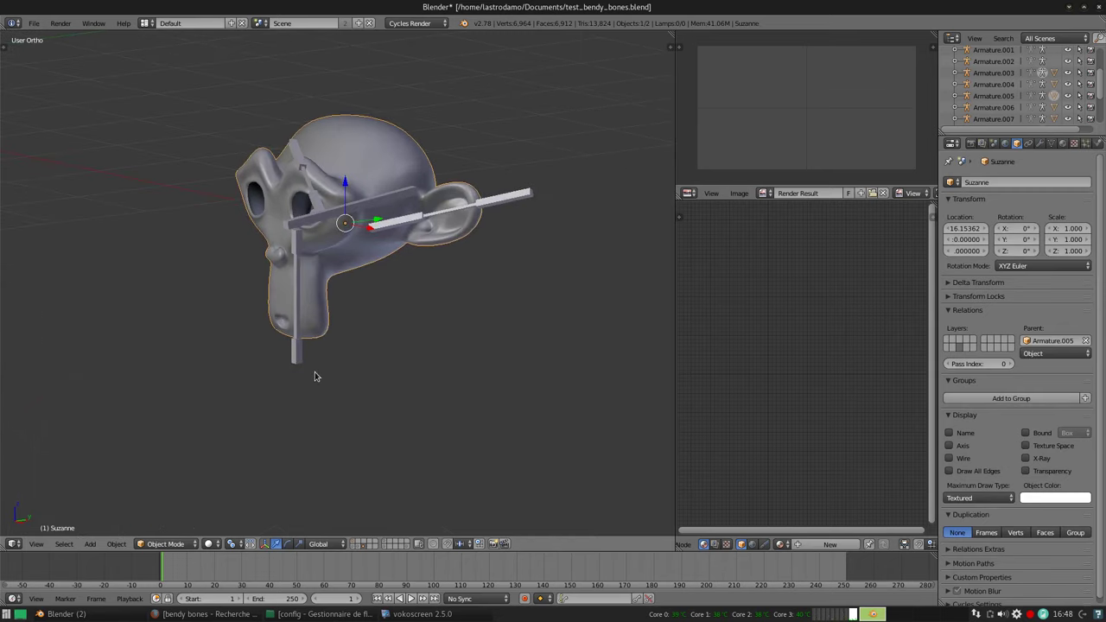
pyautogui.rightClick(307, 357)
# Enter Pose Mode, select the bottom chin bone, and switch to right side view
pyautogui.hotkey('ctrl', 'Tab')
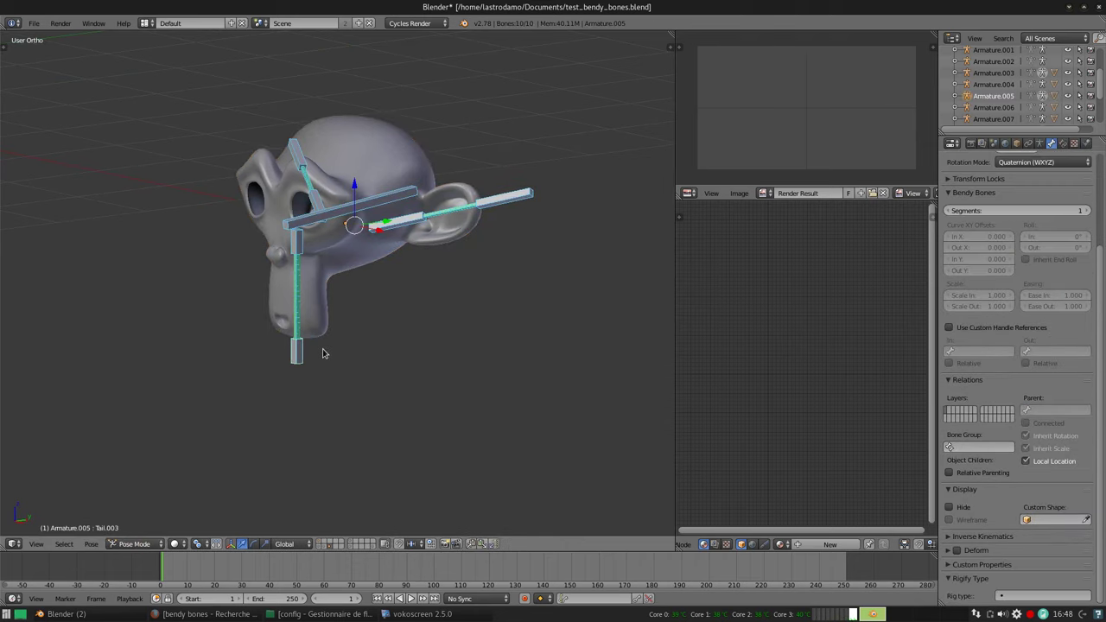
pyautogui.rightClick(297, 354)
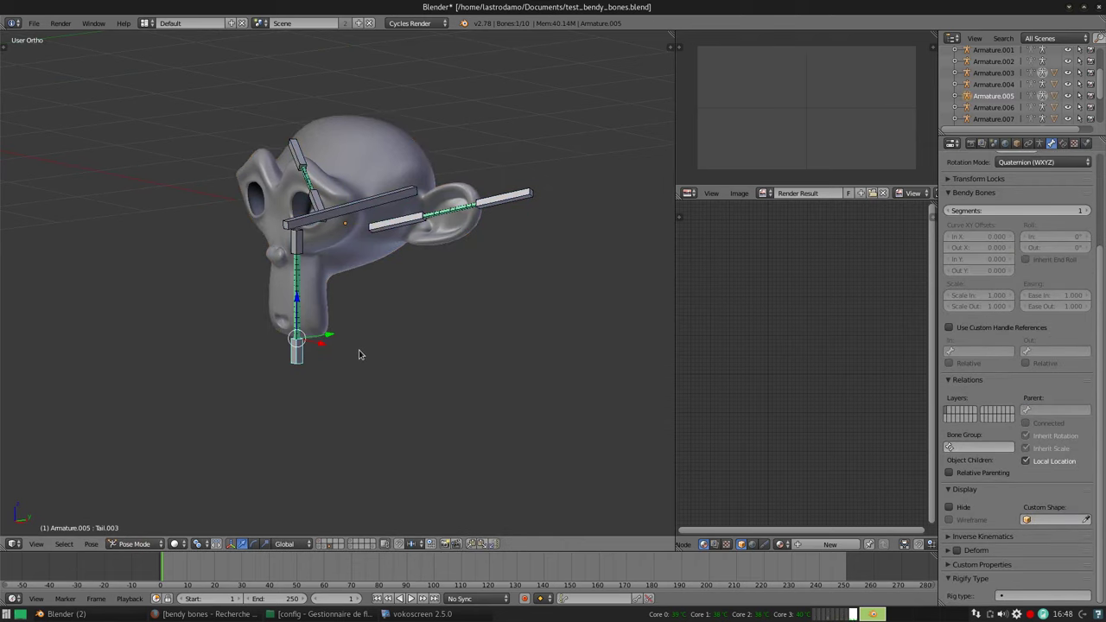
pyautogui.press('KP_3')
pyautogui.scroll(3, 420, 291)
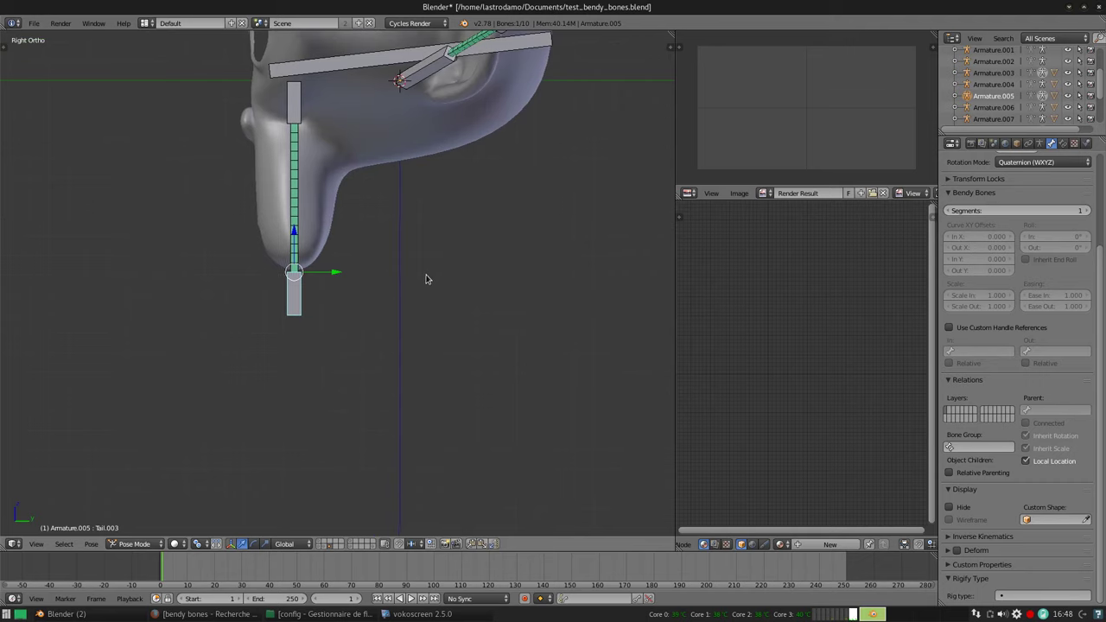
pyautogui.moveTo(346, 208); pyautogui.dragTo(439, 229, button='middle')
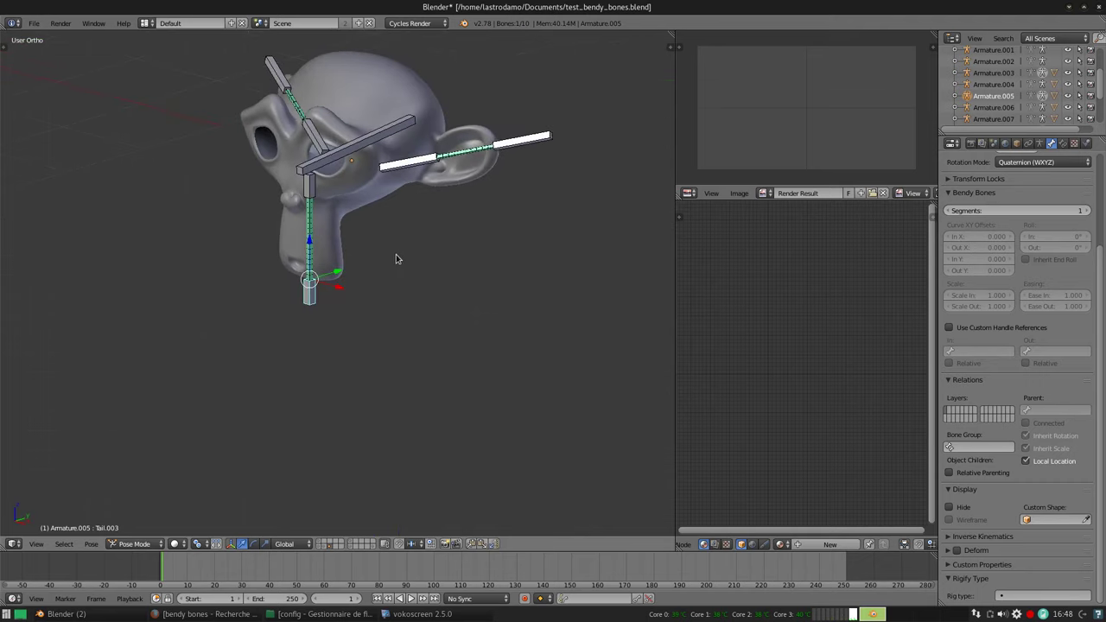
pyautogui.press('KP_3')
pyautogui.scroll(3, 375, 352)
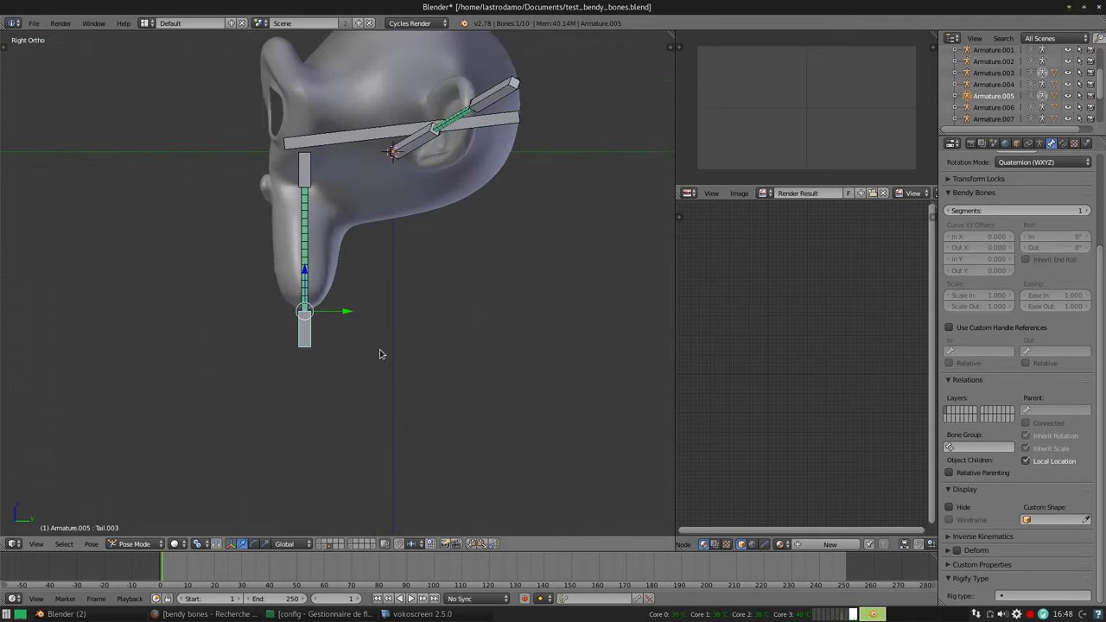
# Rotate the bottom bendy bone so the chain curves, then inspect it
pyautogui.press('r')
pyautogui.click(427, 301)
pyautogui.moveTo(427, 301); pyautogui.dragTo(281, 309, button='middle')
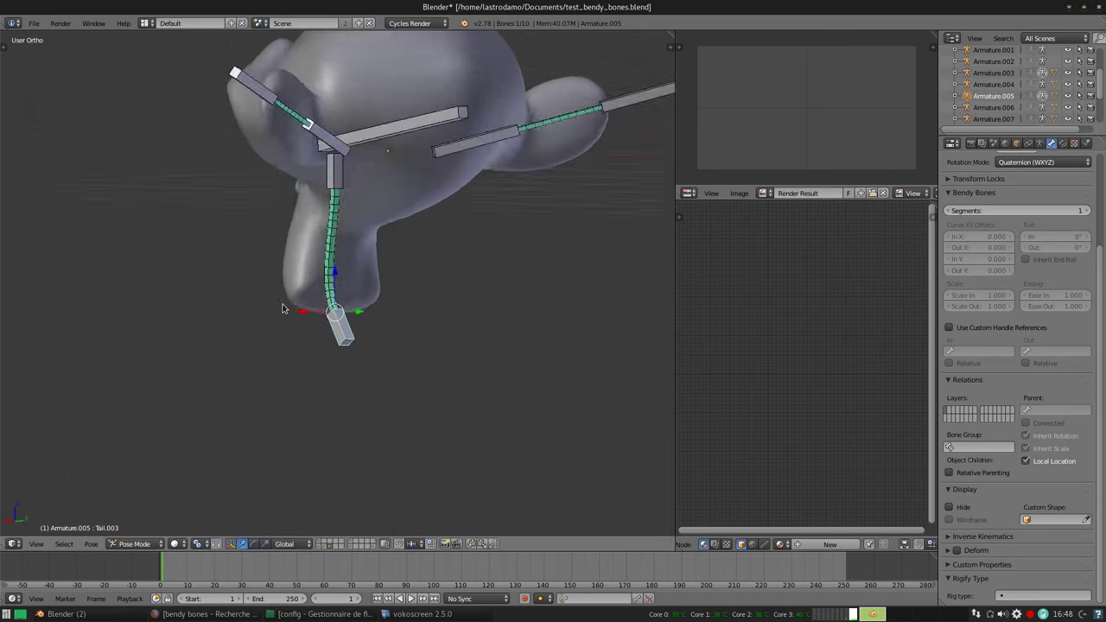
pyautogui.scroll(3, 303, 306)
pyautogui.scroll(2, 322, 302)
pyautogui.moveTo(571, 320)
pyautogui.mouseDown(button='middle')
pyautogui.moveTo(494, 291)
pyautogui.moveTo(338, 276)
pyautogui.mouseUp(button='middle')
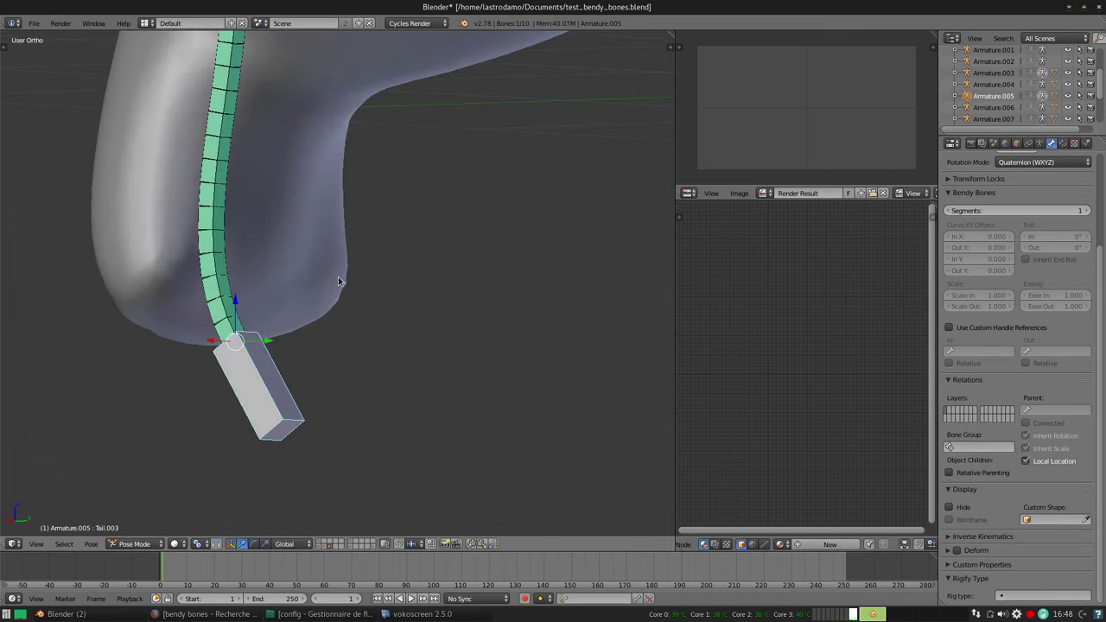
# Rotate Tail.003 again around its local X axis, bending the chin
pyautogui.press('r')
pyautogui.press('x')
pyautogui.press('x')
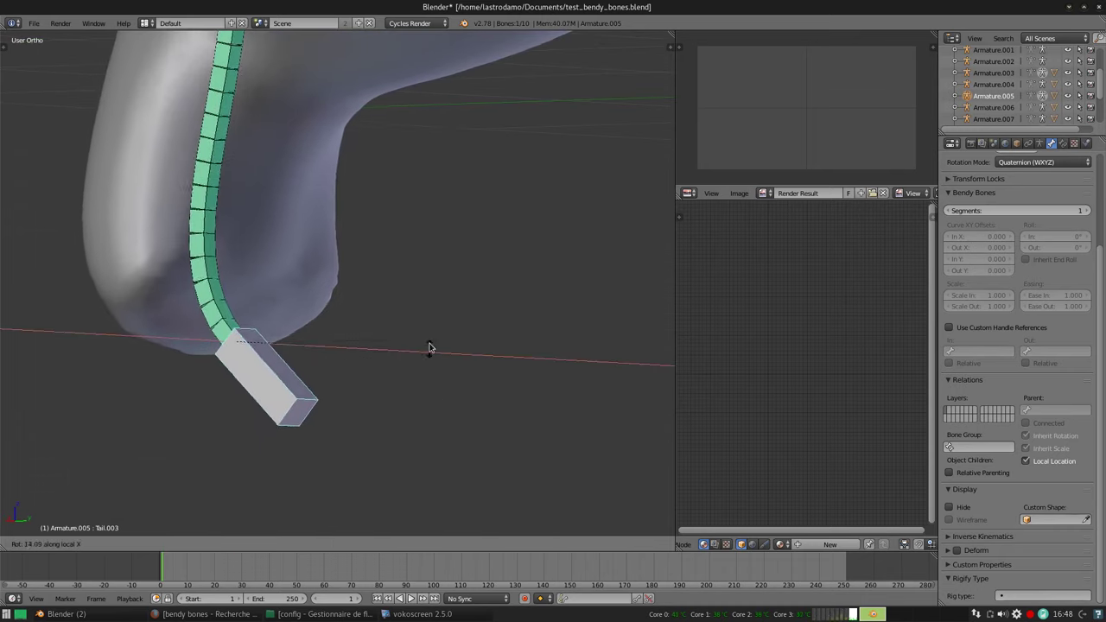
pyautogui.click(378, 280)
pyautogui.scroll(2, 311, 328)
pyautogui.moveTo(311, 328)
pyautogui.mouseDown(button='middle')
pyautogui.moveTo(304, 361)
pyautogui.moveTo(415, 259)
pyautogui.moveTo(412, 272)
pyautogui.moveTo(348, 265)
pyautogui.mouseUp(button='middle')
pyautogui.scroll(-3, 303, 361)
pyautogui.moveTo(274, 248)
pyautogui.mouseDown(button='middle')
pyautogui.moveTo(435, 247)
pyautogui.moveTo(395, 279)
pyautogui.moveTo(476, 279)
pyautogui.moveTo(375, 283)
pyautogui.mouseUp(button='middle')
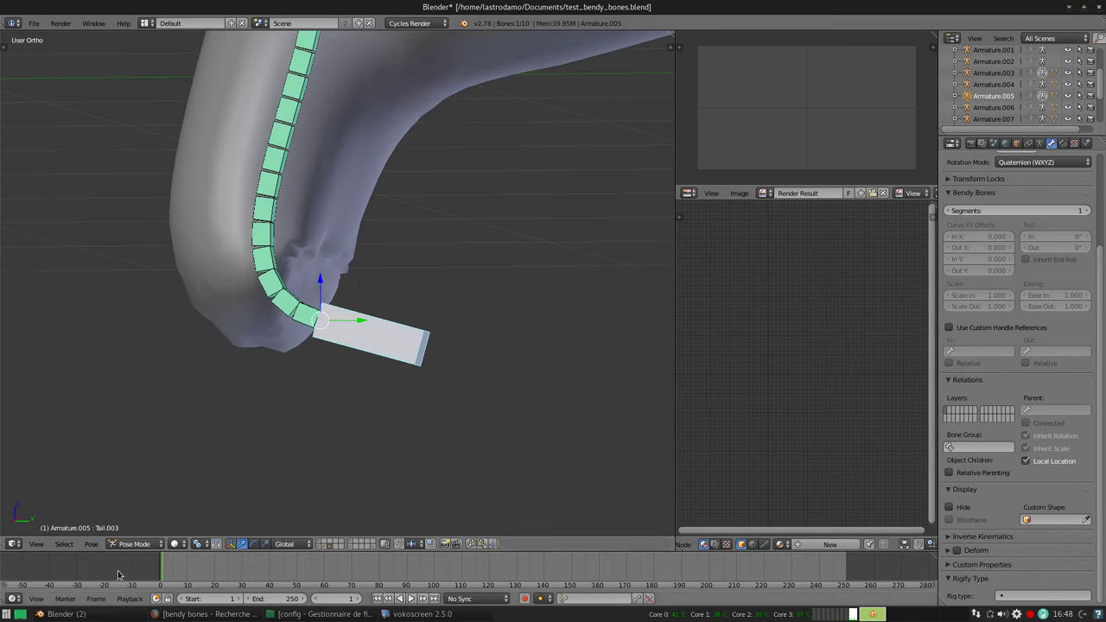
pyautogui.click(67, 613)
pyautogui.click(97, 586)
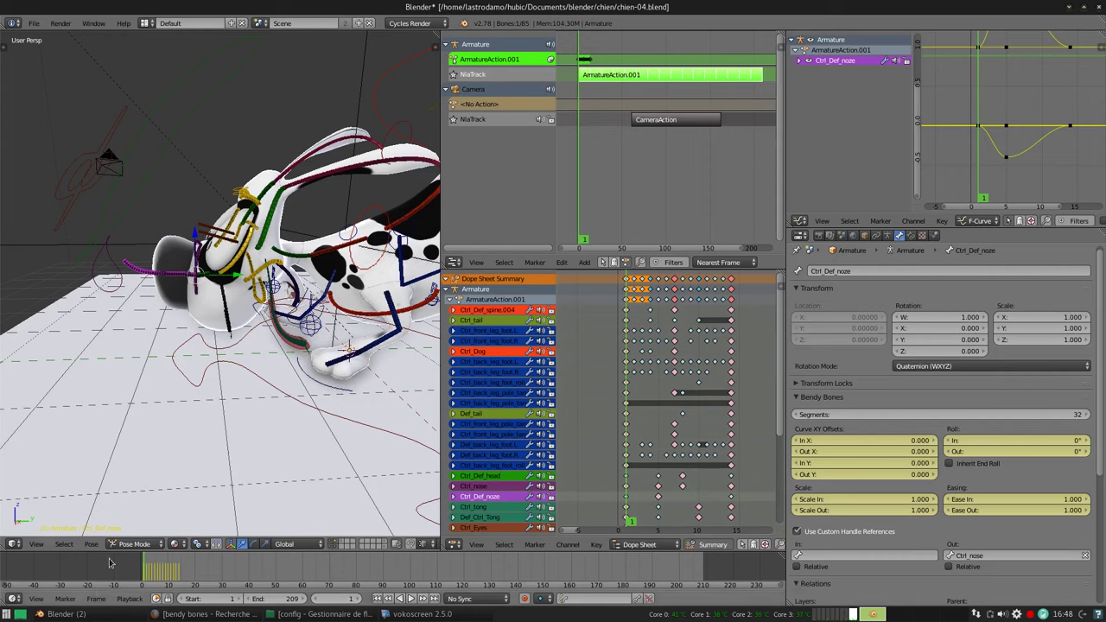
pyautogui.moveTo(346, 276); pyautogui.dragTo(292, 299, button='middle')
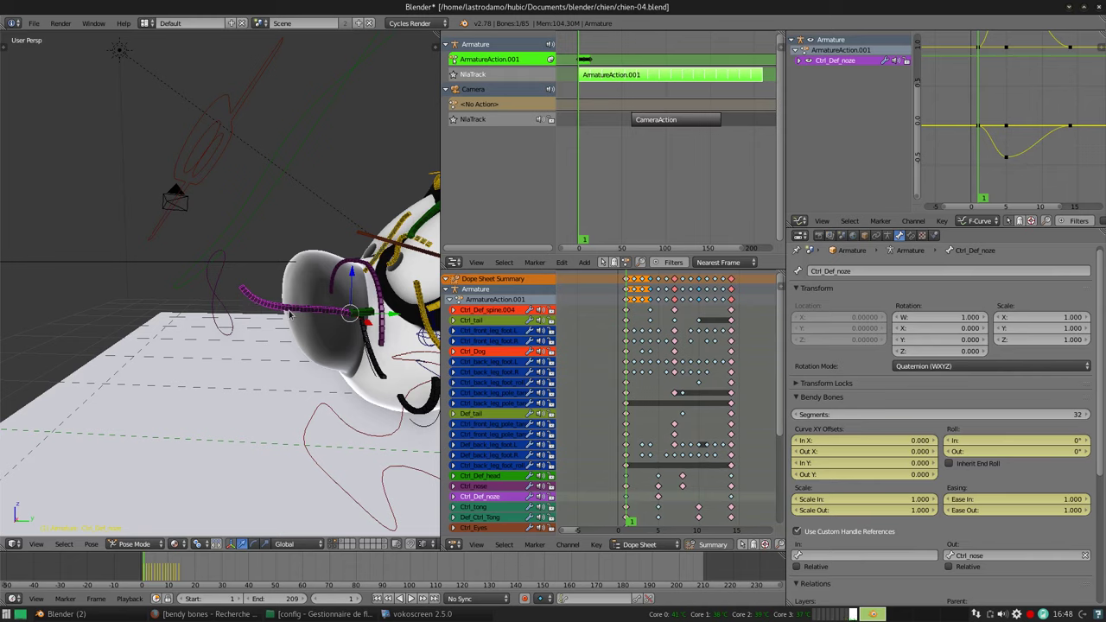
pyautogui.click(62, 613)
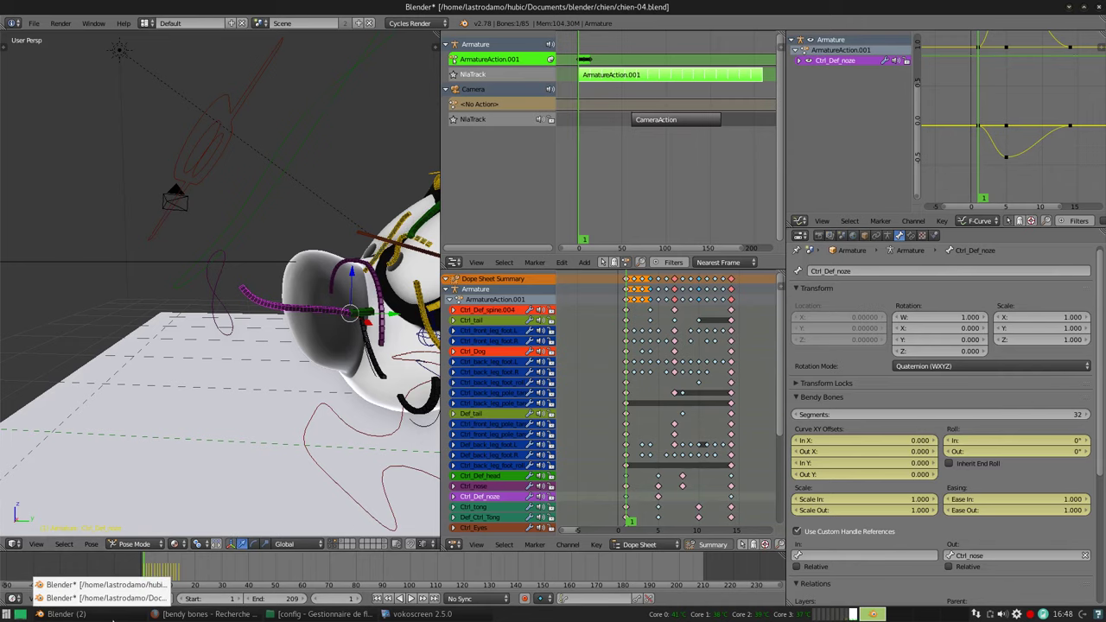
pyautogui.click(126, 594)
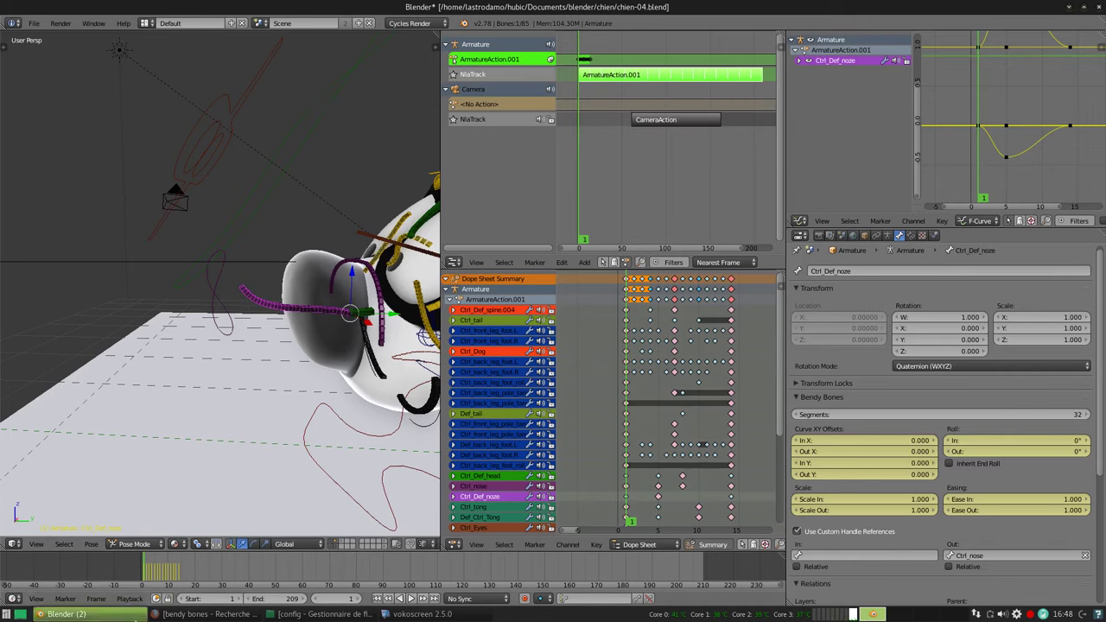
pyautogui.click(127, 614)
pyautogui.click(134, 587)
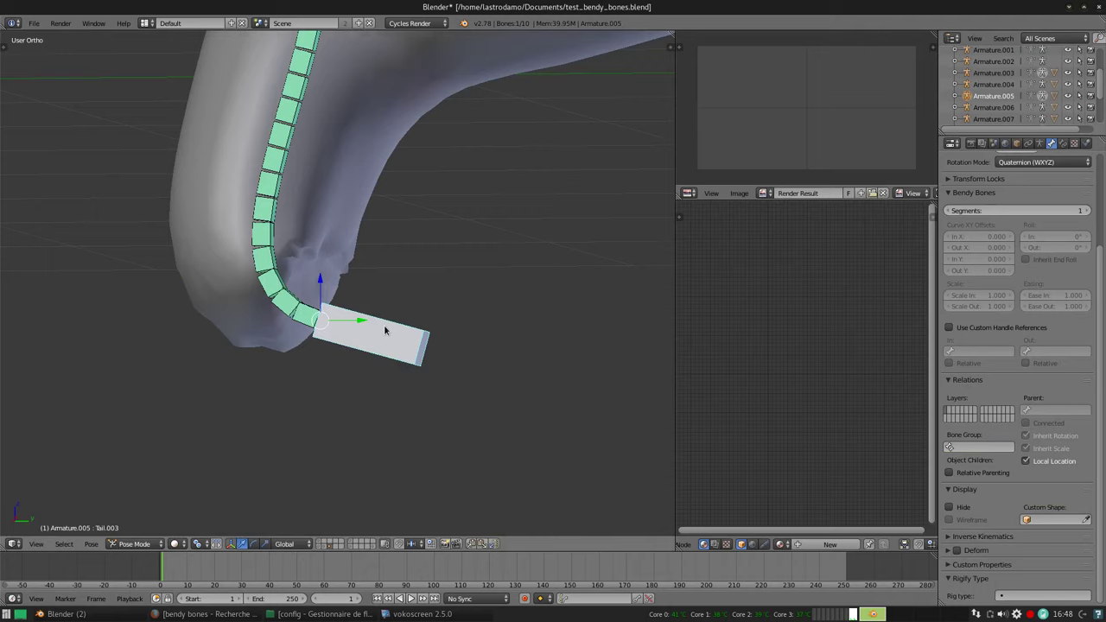
# In Object Mode, set Suzanne's Subdivision Surface viewport level to 1 and apply it
pyautogui.moveTo(384, 330); pyautogui.dragTo(421, 333, button='middle')
pyautogui.moveTo(347, 273)
pyautogui.mouseDown(button='middle')
pyautogui.moveTo(364, 268)
pyautogui.moveTo(344, 244)
pyautogui.moveTo(294, 292)
pyautogui.moveTo(426, 267)
pyautogui.moveTo(397, 341)
pyautogui.moveTo(395, 309)
pyautogui.mouseUp(button='middle')
pyautogui.hotkey('ctrl', 'Tab')
pyautogui.rightClick(457, 262)
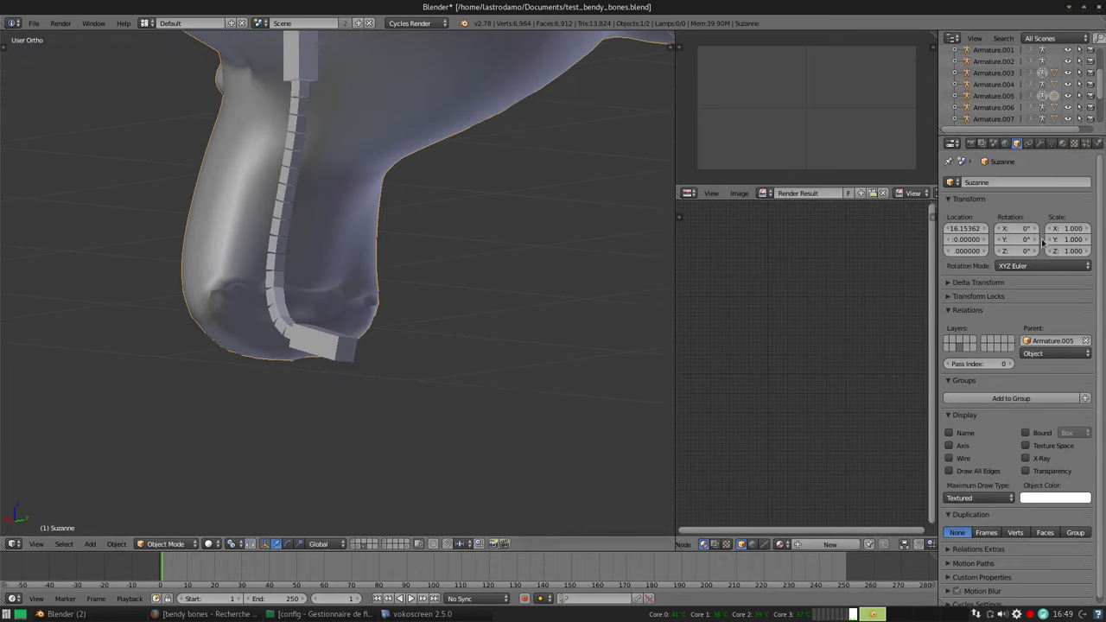
pyautogui.click(1040, 143)
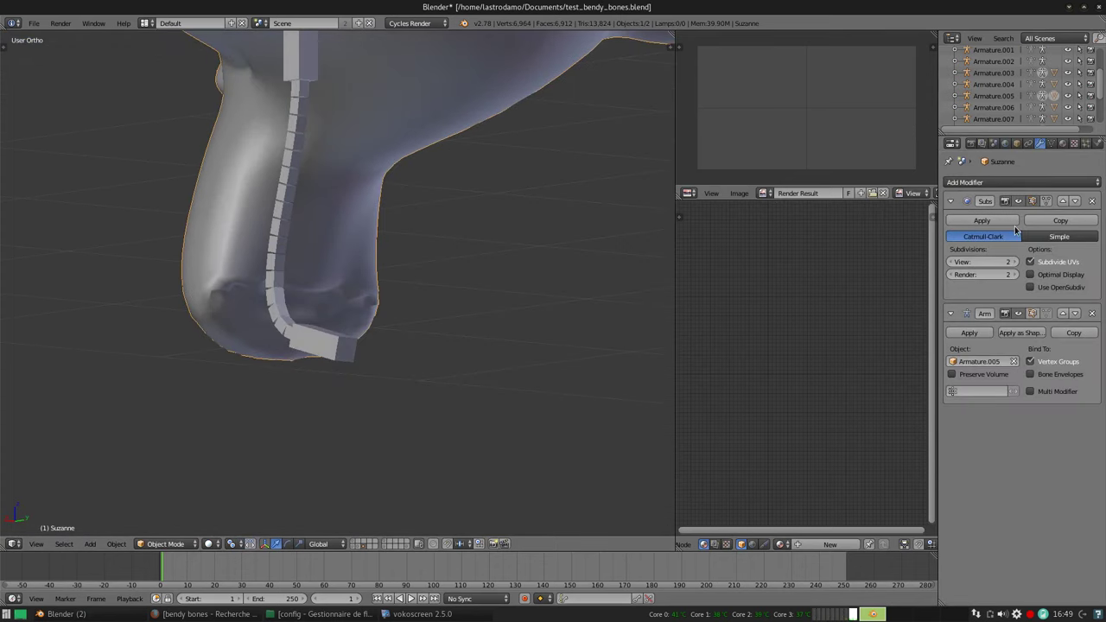
pyautogui.click(952, 262)
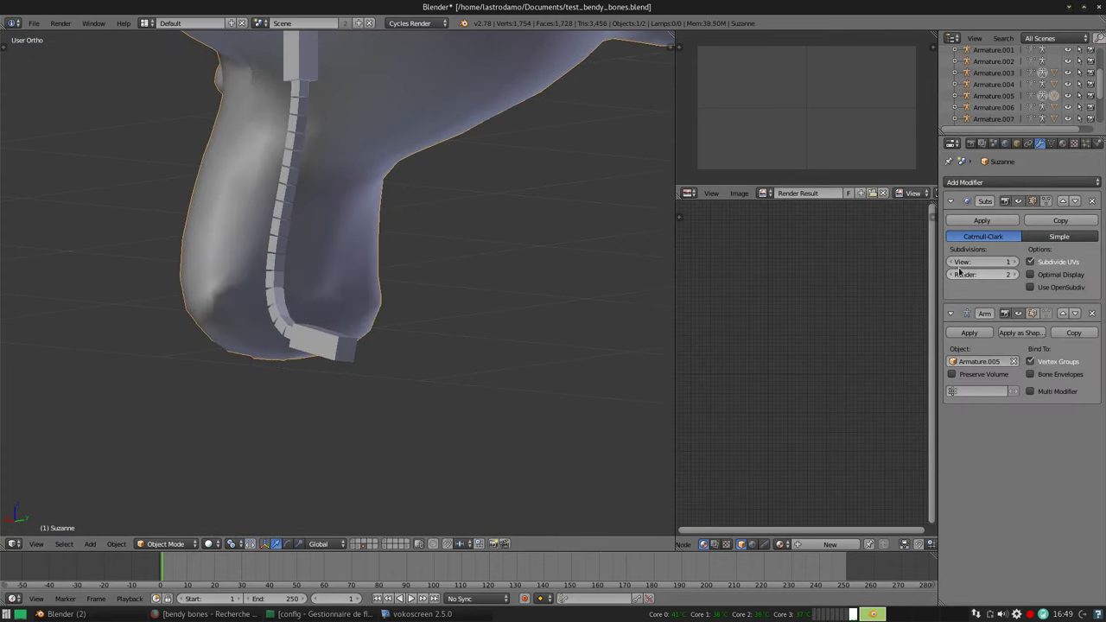
pyautogui.hotkey('ctrl', 'a')
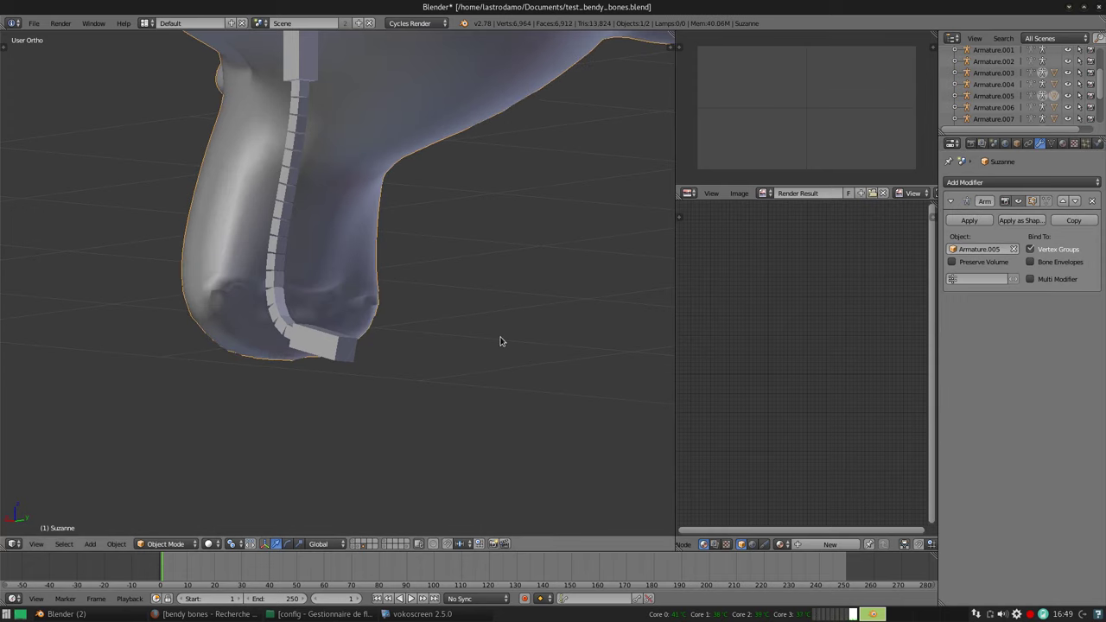
# Undo the modifier change and select the chin chain's end bone in Pose Mode
pyautogui.rightClick(335, 345)
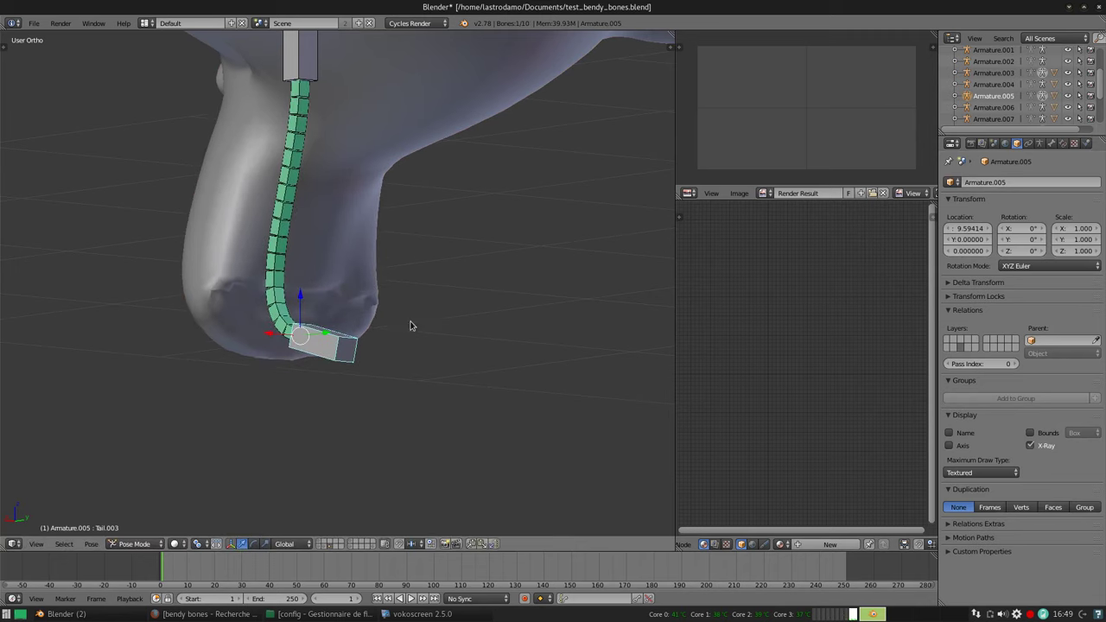
pyautogui.hotkey('ctrl', 'z')
pyautogui.hotkey('ctrl', 'z')
pyautogui.moveTo(385, 338)
pyautogui.mouseDown(button='middle')
pyautogui.moveTo(456, 279)
pyautogui.moveTo(395, 320)
pyautogui.moveTo(439, 289)
pyautogui.moveTo(362, 302)
pyautogui.mouseUp(button='middle')
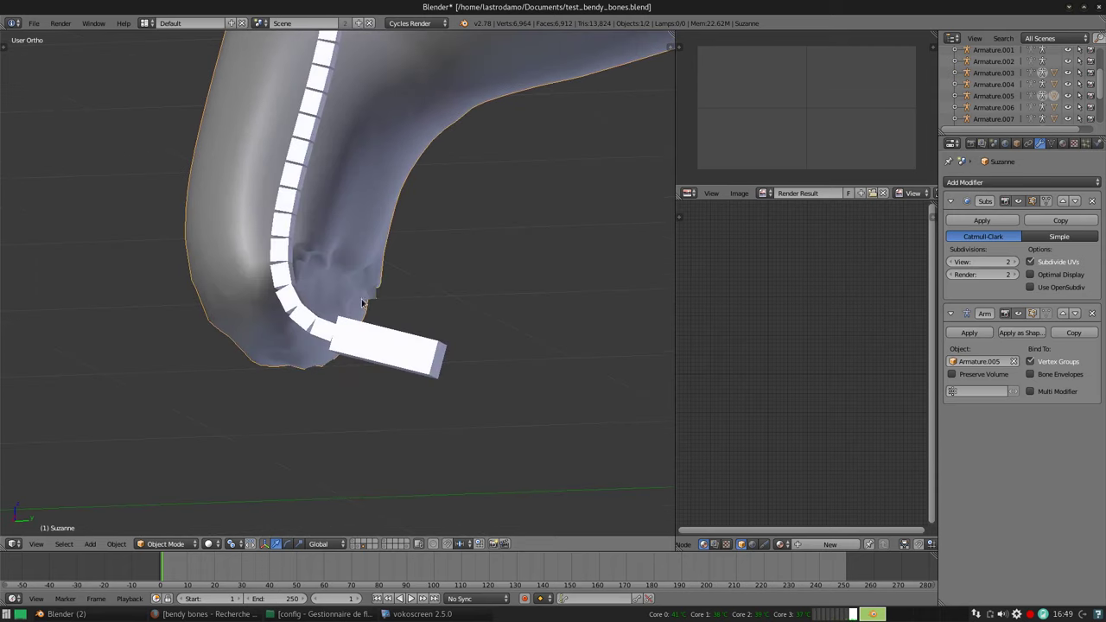
pyautogui.rightClick(386, 299)
pyautogui.hotkey('ctrl', 'Tab')
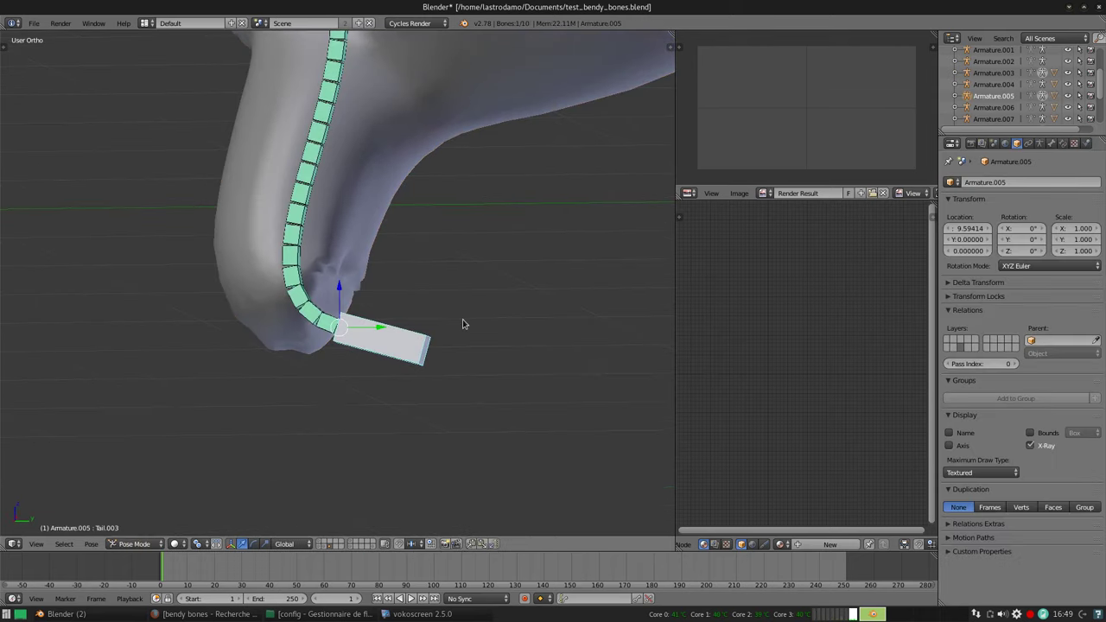
# Rotate Tail.003 around its local X axis and view the curved chin chain from the front
pyautogui.press('r')
pyautogui.press('x')
pyautogui.press('x')
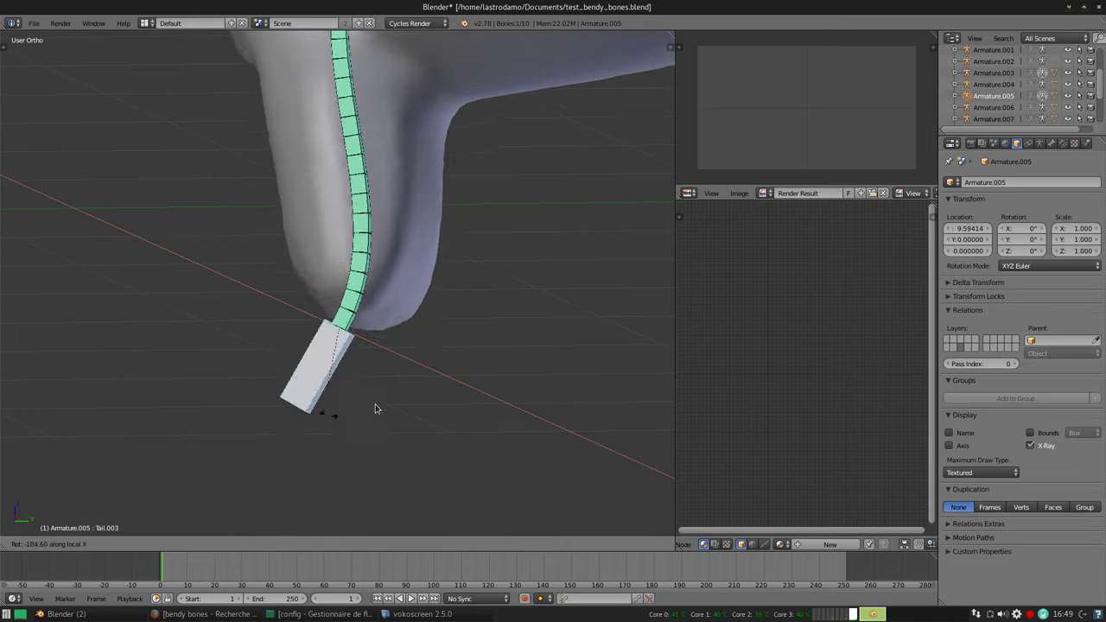
pyautogui.click(264, 434)
pyautogui.moveTo(302, 277)
pyautogui.mouseDown(button='middle')
pyautogui.moveTo(513, 281)
pyautogui.moveTo(400, 275)
pyautogui.moveTo(313, 321)
pyautogui.moveTo(352, 285)
pyautogui.mouseUp(button='middle')
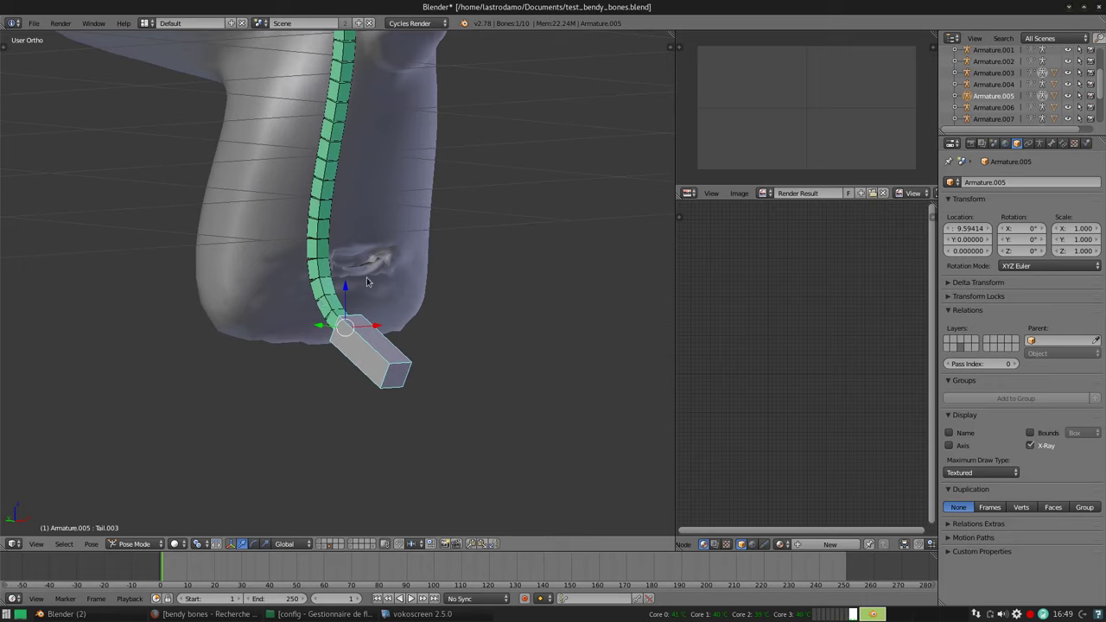
pyautogui.moveTo(385, 266)
pyautogui.mouseDown(button='middle')
pyautogui.moveTo(397, 286)
pyautogui.moveTo(350, 347)
pyautogui.moveTo(419, 342)
pyautogui.mouseUp(button='middle')
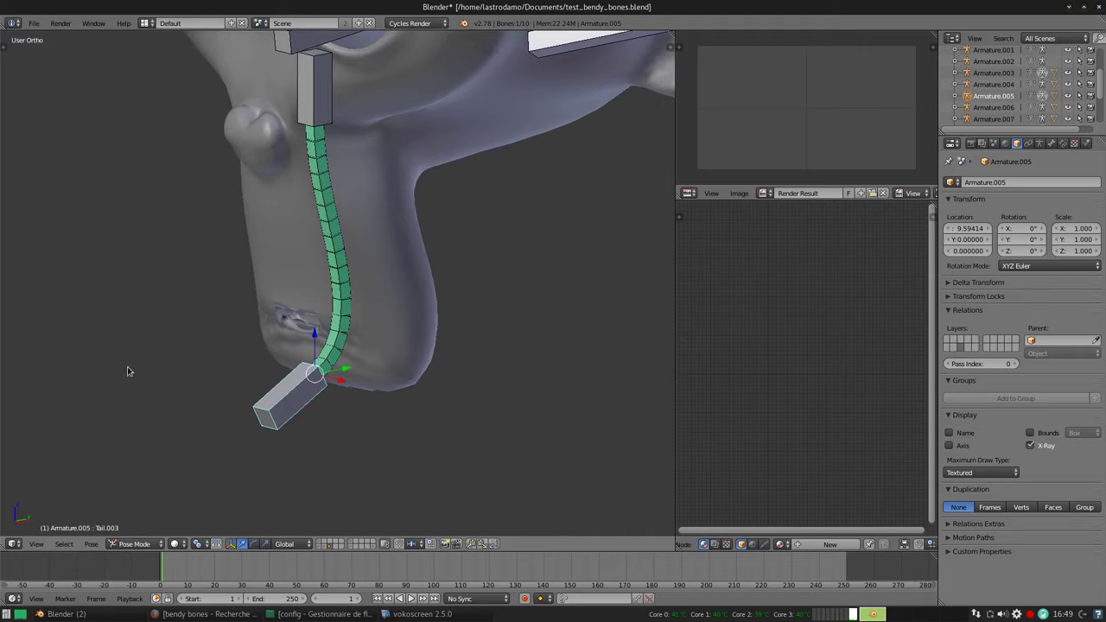
pyautogui.moveTo(322, 232)
pyautogui.mouseDown(button='middle')
pyautogui.moveTo(372, 293)
pyautogui.moveTo(420, 291)
pyautogui.moveTo(412, 280)
pyautogui.moveTo(389, 339)
pyautogui.moveTo(417, 340)
pyautogui.moveTo(457, 234)
pyautogui.moveTo(353, 285)
pyautogui.moveTo(366, 280)
pyautogui.mouseUp(button='middle')
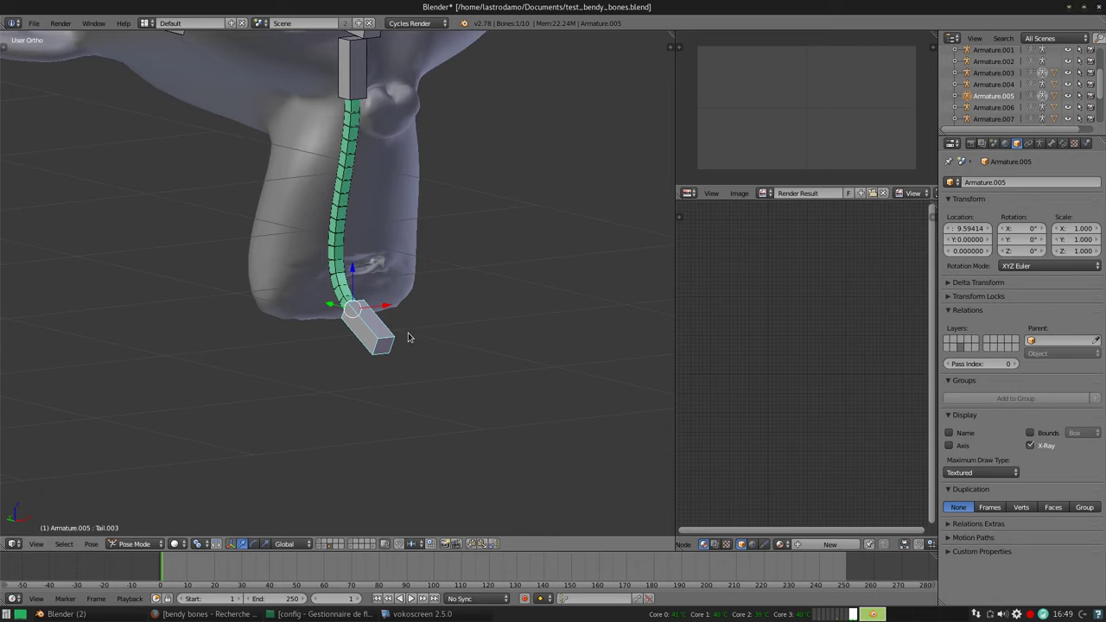
pyautogui.scroll(-3, 407, 321)
# Clear the chin bone's rotation with Alt+R to straighten the chain
pyautogui.moveTo(407, 323); pyautogui.dragTo(435, 353, button='middle')
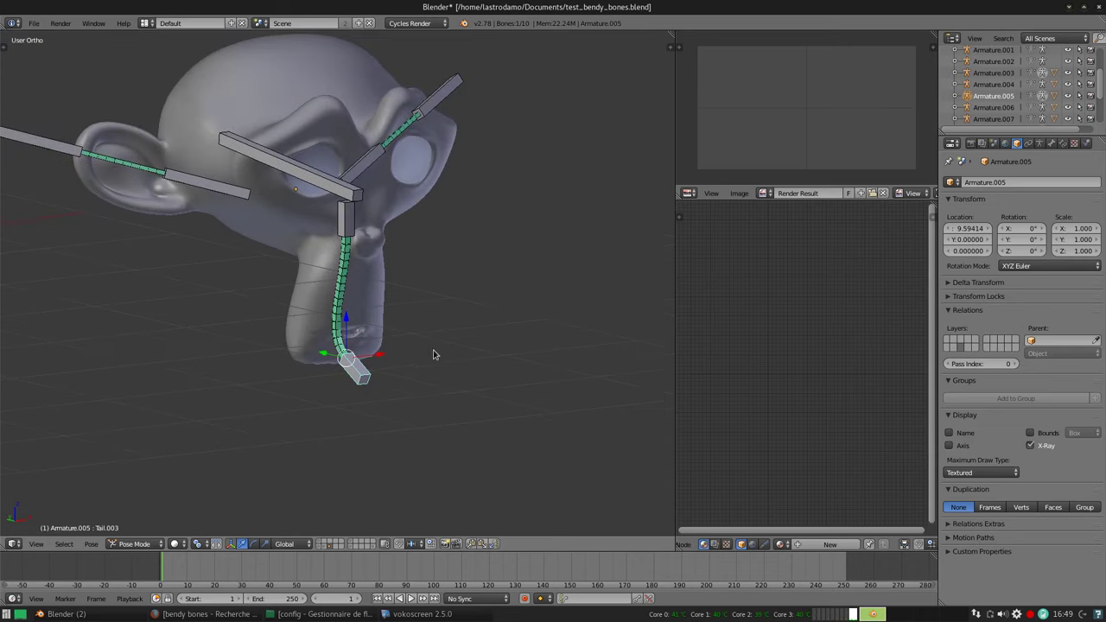
pyautogui.hotkey('ctrl', 'Tab')
pyautogui.rightClick(385, 257)
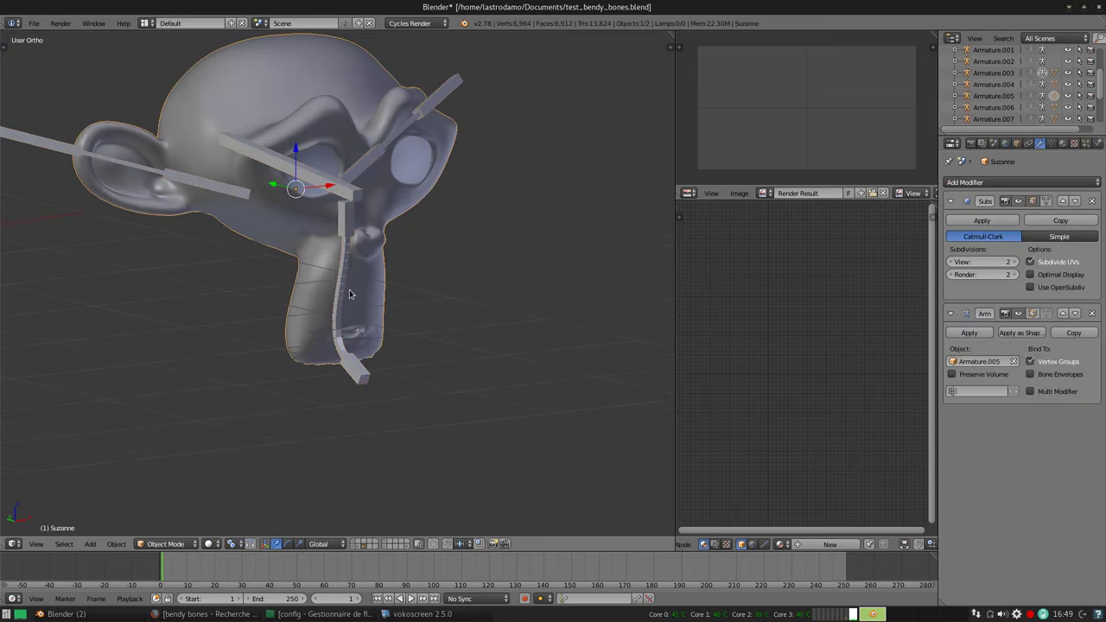
pyautogui.rightClick(376, 327)
pyautogui.hotkey('ctrl', 'Tab')
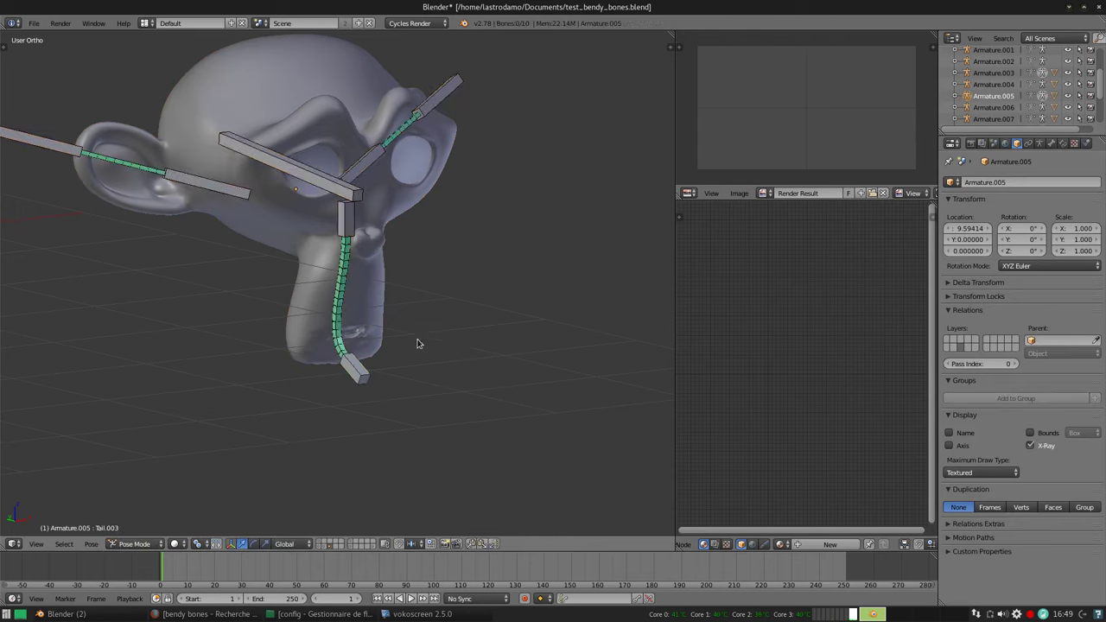
pyautogui.hotkey('alt', 'r')
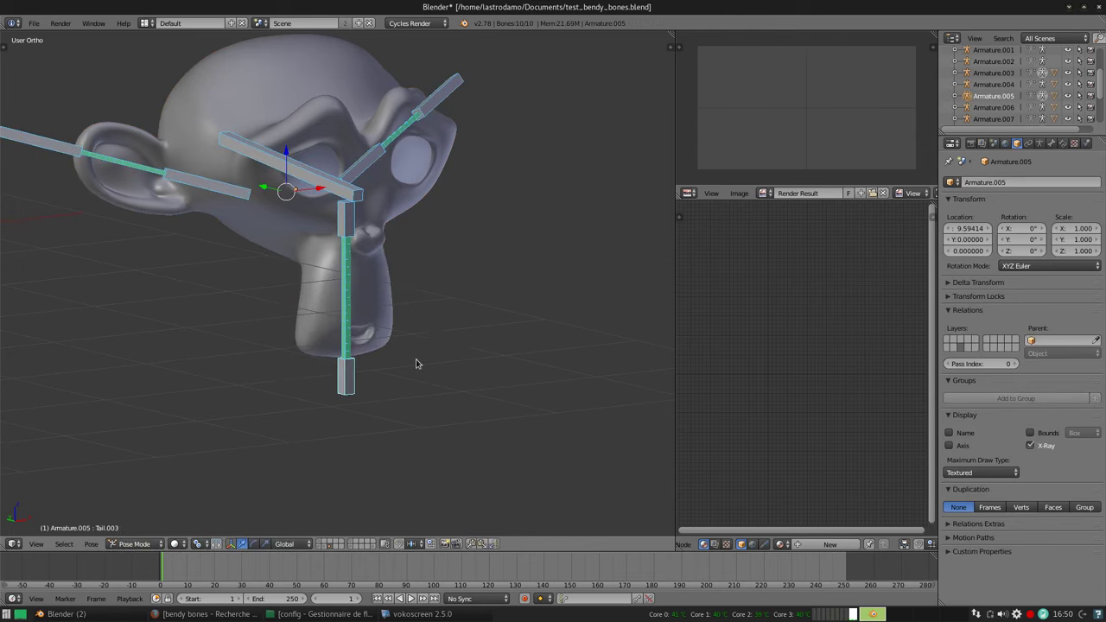
# Select the ear chain's end bone and view the monkey from the side
pyautogui.moveTo(415, 363); pyautogui.dragTo(407, 346, button='middle')
pyautogui.scroll(3, 408, 346)
pyautogui.keyDown('shift'); pyautogui.moveTo(13, 161); pyautogui.dragTo(241, 197, button='middle'); pyautogui.keyUp('shift')
pyautogui.rightClick(137, 163)
pyautogui.moveTo(137, 162)
pyautogui.mouseDown(button='middle')
pyautogui.moveTo(247, 276)
pyautogui.moveTo(430, 302)
pyautogui.moveTo(461, 352)
pyautogui.moveTo(536, 308)
pyautogui.mouseUp(button='middle')
pyautogui.press('r')
pyautogui.rightClick(217, 285)
# Move the ear end bone right and tilt it downward so the ear curves
pyautogui.press('g')
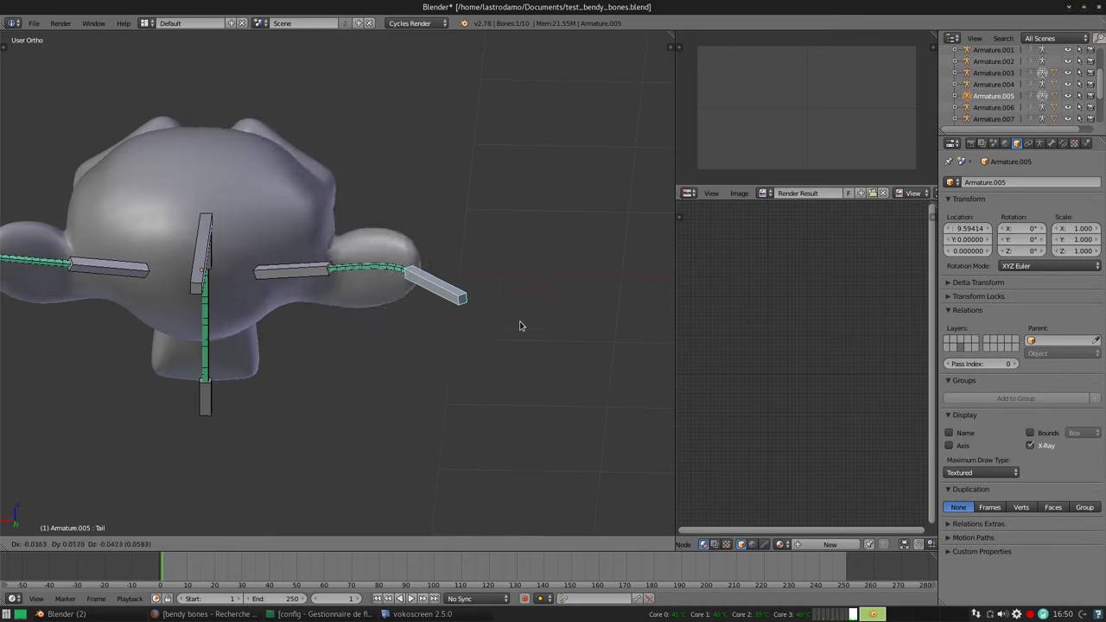
pyautogui.click(580, 323)
pyautogui.press('r')
pyautogui.press('r')
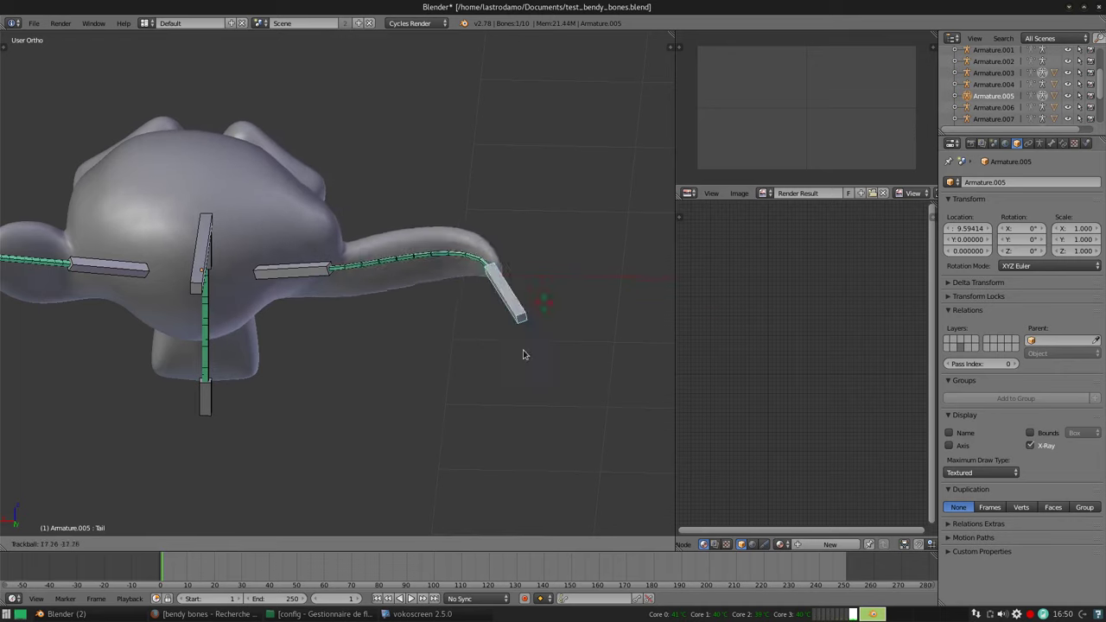
pyautogui.click(561, 335)
pyautogui.moveTo(563, 340)
pyautogui.mouseDown(button='middle')
pyautogui.moveTo(384, 269)
pyautogui.moveTo(282, 182)
pyautogui.moveTo(329, 197)
pyautogui.mouseUp(button='middle')
pyautogui.scroll(3, 384, 269)
pyautogui.scroll(2, 282, 182)
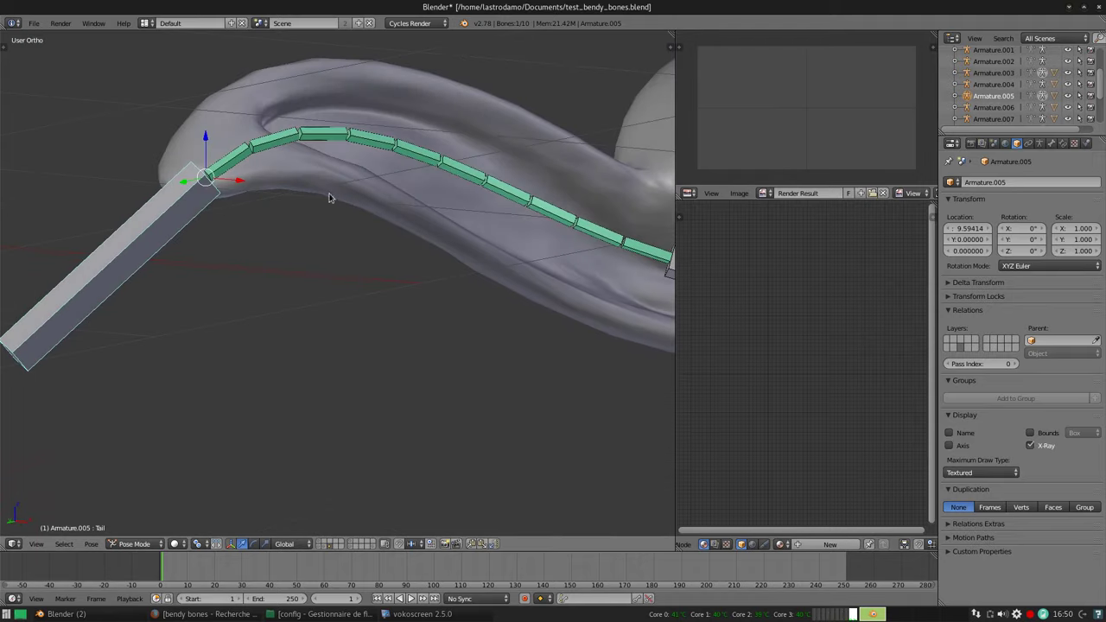
pyautogui.moveTo(227, 249)
pyautogui.mouseDown(button='middle')
pyautogui.moveTo(239, 277)
pyautogui.moveTo(309, 185)
pyautogui.mouseUp(button='middle')
# Return to Object Mode, select Suzanne, and move her Armature modifier above Subdivision
pyautogui.hotkey('ctrl', 'Tab')
pyautogui.rightClick(308, 185)
pyautogui.click(1039, 142)
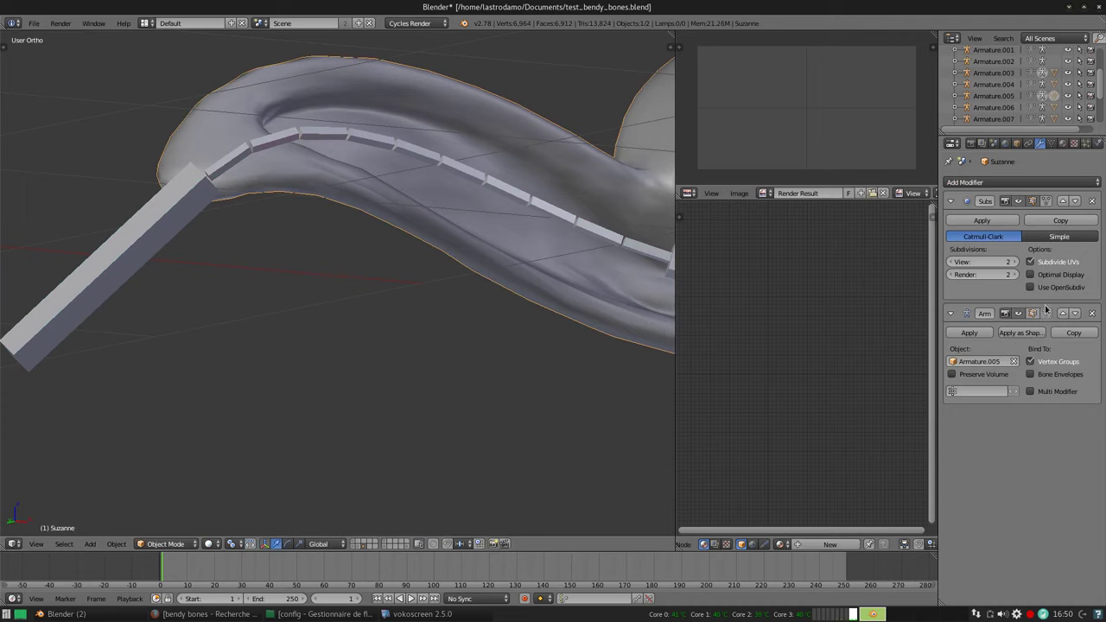
pyautogui.click(1076, 201)
# Rotate the chin chain's end bone twice to bend Suzanne's chin
pyautogui.moveTo(306, 224)
pyautogui.mouseDown(button='middle')
pyautogui.moveTo(345, 244)
pyautogui.moveTo(494, 271)
pyautogui.moveTo(279, 314)
pyautogui.moveTo(107, 388)
pyautogui.moveTo(452, 251)
pyautogui.moveTo(450, 353)
pyautogui.moveTo(370, 325)
pyautogui.mouseUp(button='middle')
pyautogui.rightClick(331, 308)
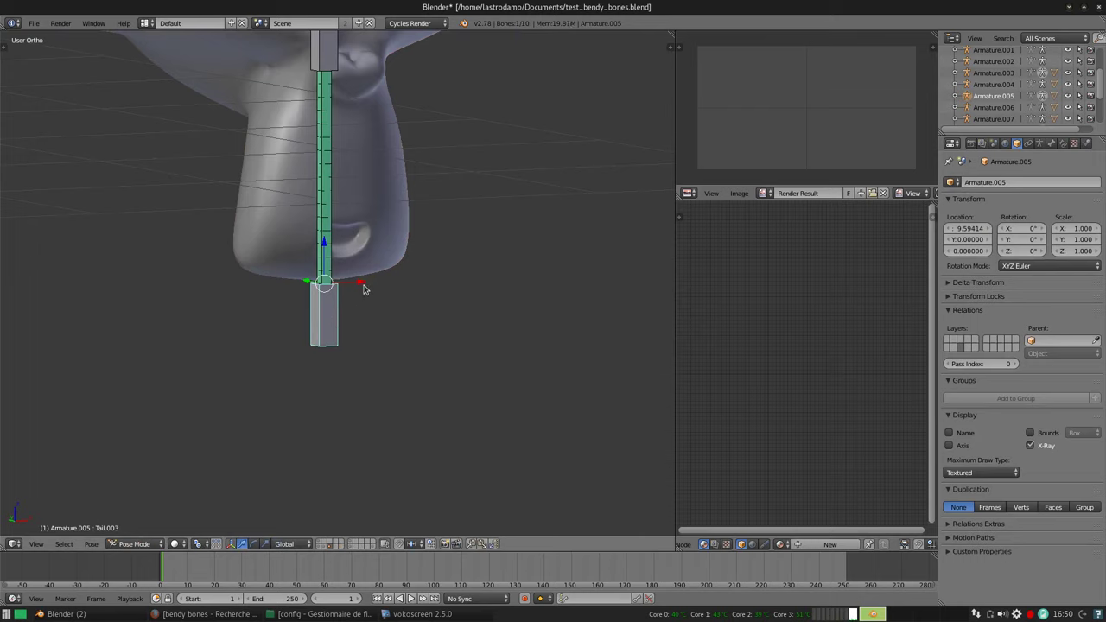
pyautogui.press('r')
pyautogui.press('r')
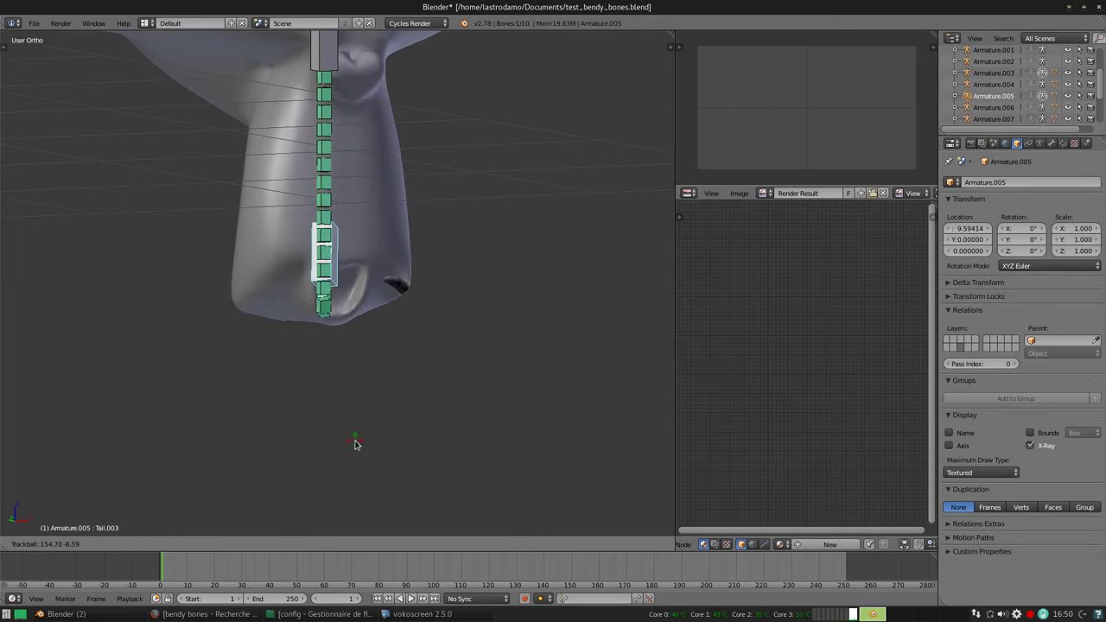
pyautogui.click(350, 314)
pyautogui.moveTo(351, 314)
pyautogui.mouseDown(button='middle')
pyautogui.moveTo(413, 219)
pyautogui.moveTo(444, 262)
pyautogui.moveTo(539, 264)
pyautogui.moveTo(334, 251)
pyautogui.moveTo(299, 204)
pyautogui.moveTo(382, 179)
pyautogui.mouseUp(button='middle')
pyautogui.press('r')
pyautogui.press('r')
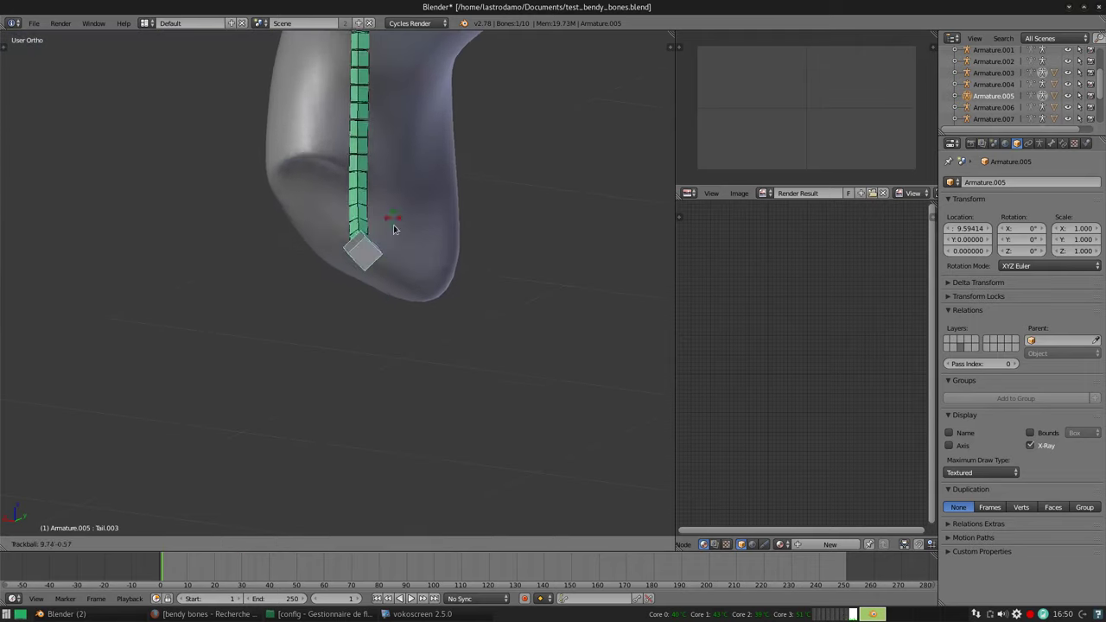
pyautogui.click(376, 229)
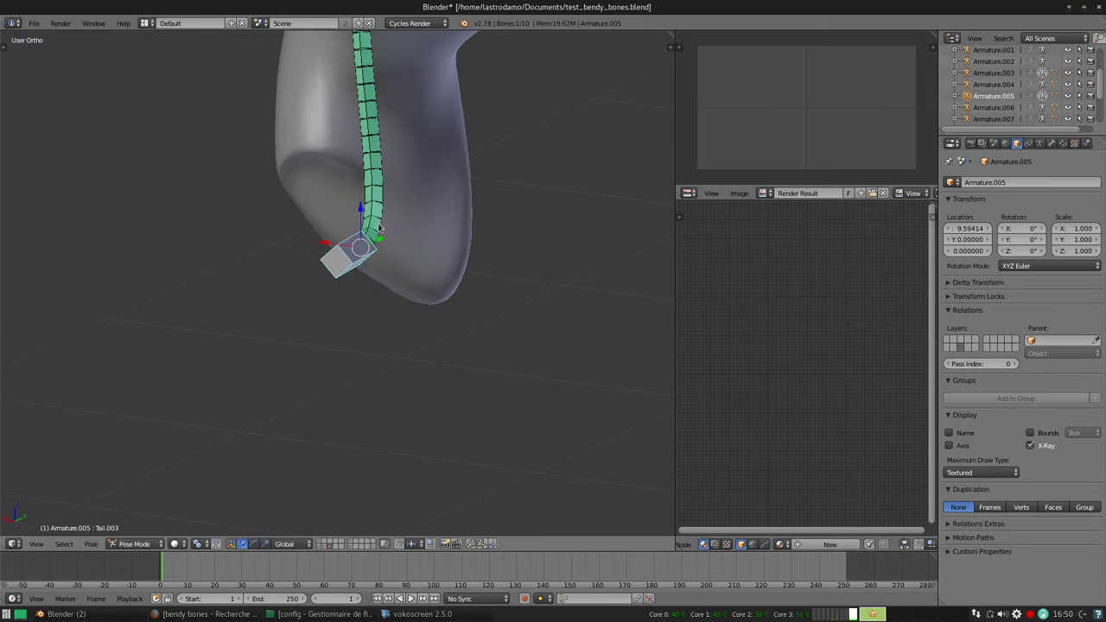
# Reselect the Suzanne mesh and zoom out to view the whole monkey
pyautogui.rightClick(424, 213)
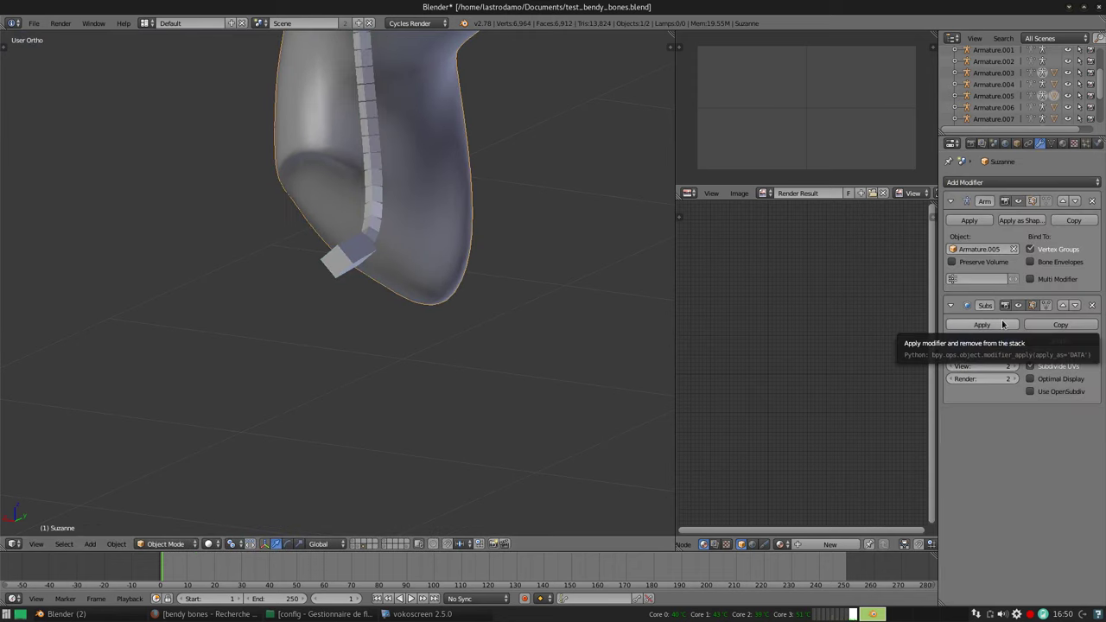
pyautogui.scroll(-1, 494, 271)
pyautogui.scroll(-4, 496, 274)
pyautogui.moveTo(496, 274)
pyautogui.mouseDown(button='middle')
pyautogui.moveTo(437, 279)
pyautogui.moveTo(564, 298)
pyautogui.moveTo(471, 251)
pyautogui.mouseUp(button='middle')
# Rotate the chin's end bone to point straight down, then reselect Suzanne
pyautogui.rightClick(272, 298)
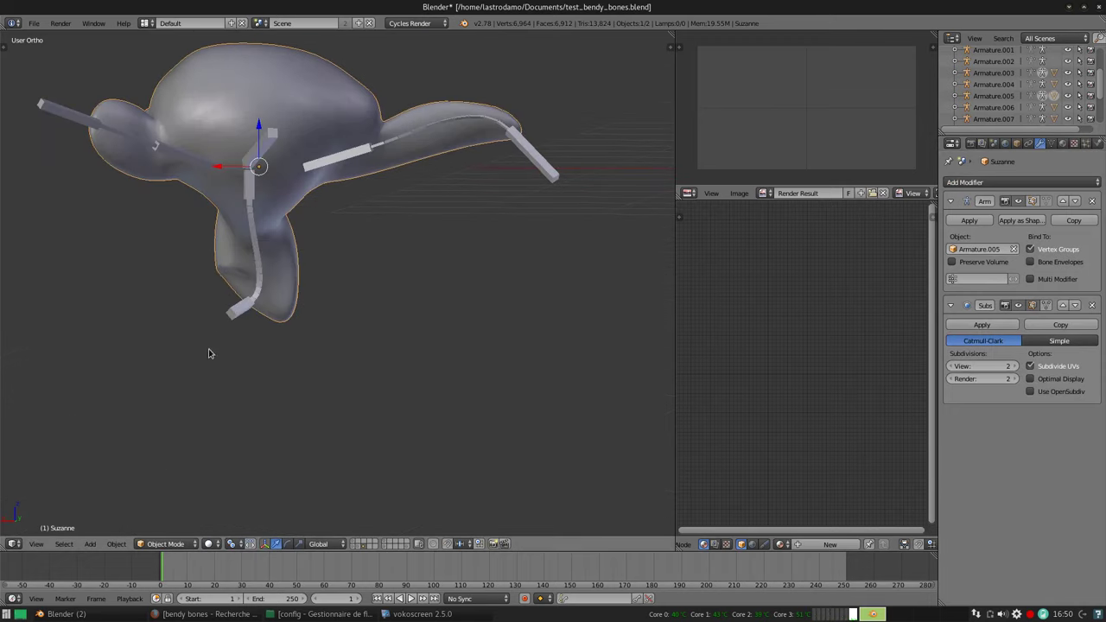
pyautogui.press('r')
pyautogui.click(324, 287)
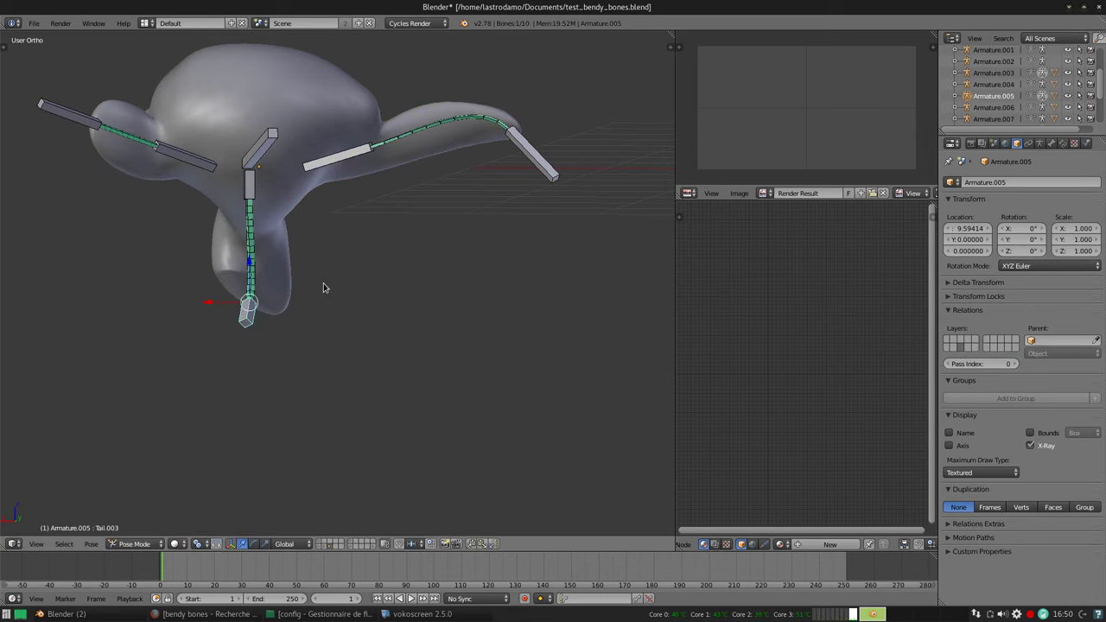
pyautogui.rightClick(289, 252)
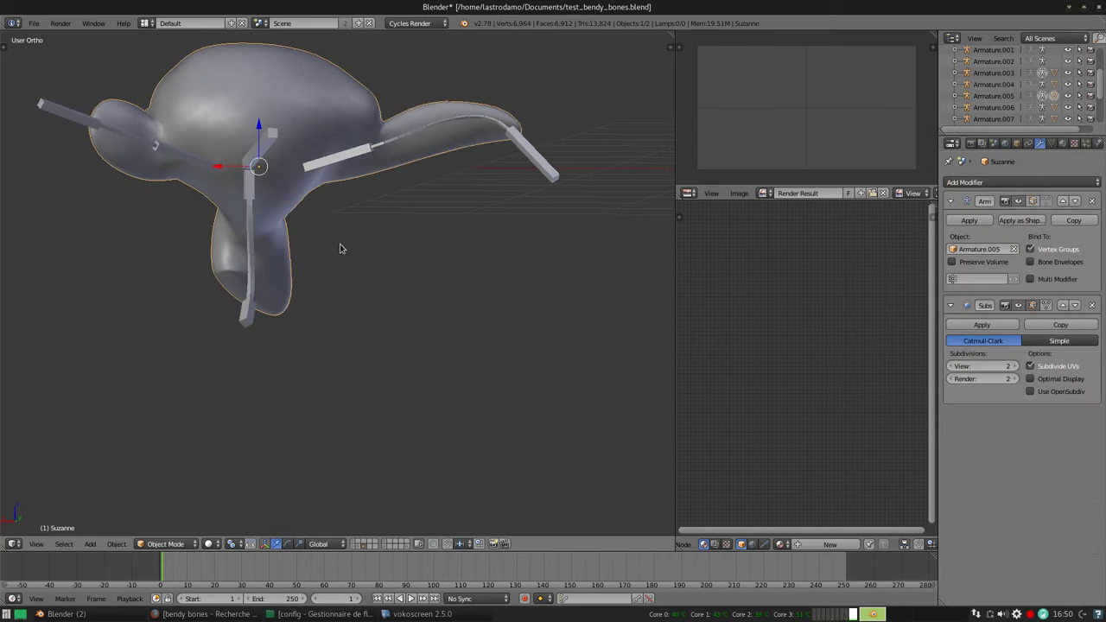
# Move the ear's end bone further to the right
pyautogui.rightClick(549, 164)
pyautogui.press('g')
pyautogui.click(543, 207)
pyautogui.press('g')
pyautogui.click(557, 215)
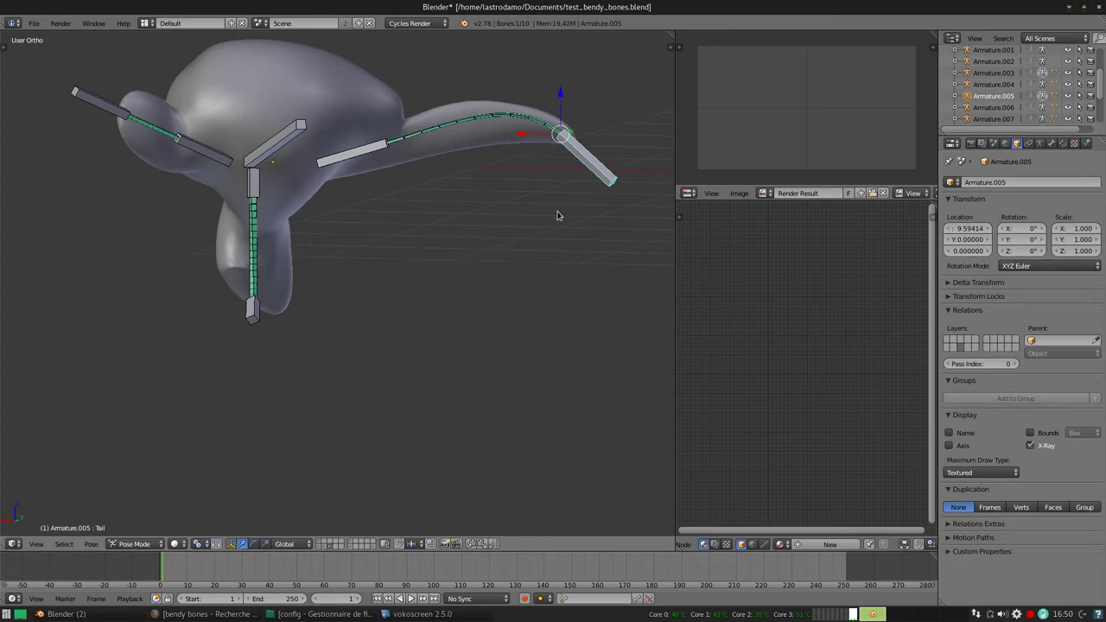
# Rotate the chin chain's end bone to a new bend
pyautogui.rightClick(264, 275)
pyautogui.moveTo(263, 275); pyautogui.dragTo(373, 242, button='middle')
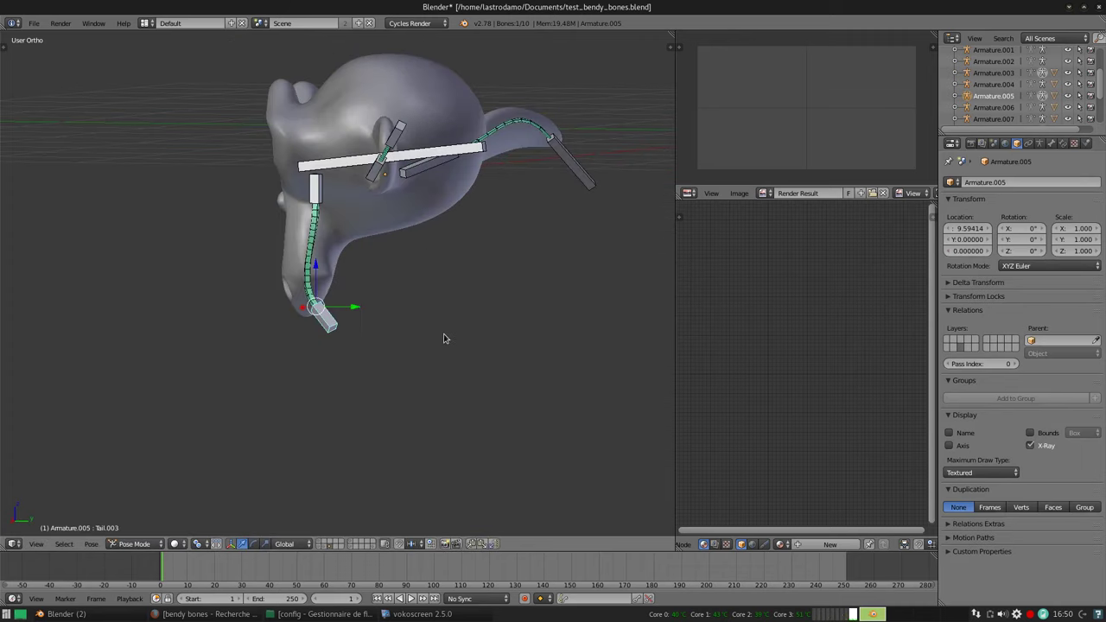
pyautogui.press('r')
pyautogui.click(402, 295)
pyautogui.scroll(5, 295, 260)
pyautogui.moveTo(295, 259)
pyautogui.mouseDown(button='middle')
pyautogui.moveTo(432, 252)
pyautogui.moveTo(341, 247)
pyautogui.moveTo(475, 331)
pyautogui.moveTo(427, 325)
pyautogui.moveTo(297, 444)
pyautogui.mouseUp(button='middle')
# Switch to the chien-04.blend window and set Ctrl_Def_noze's Out Y to 0.600
pyautogui.click(65, 614)
pyautogui.click(87, 584)
pyautogui.moveTo(216, 389)
pyautogui.mouseDown(button='middle')
pyautogui.moveTo(285, 346)
pyautogui.moveTo(239, 332)
pyautogui.moveTo(346, 328)
pyautogui.mouseUp(button='middle')
pyautogui.scroll(-3, 285, 346)
pyautogui.moveTo(901, 475); pyautogui.dragTo(899, 480)
pyautogui.moveTo(209, 252)
pyautogui.mouseDown(button='middle')
pyautogui.moveTo(232, 263)
pyautogui.moveTo(182, 249)
pyautogui.mouseUp(button='middle')
# Select Dog_Dog and add a Subsurf modifier below Armature with Ctrl+1
pyautogui.rightClick(183, 250)
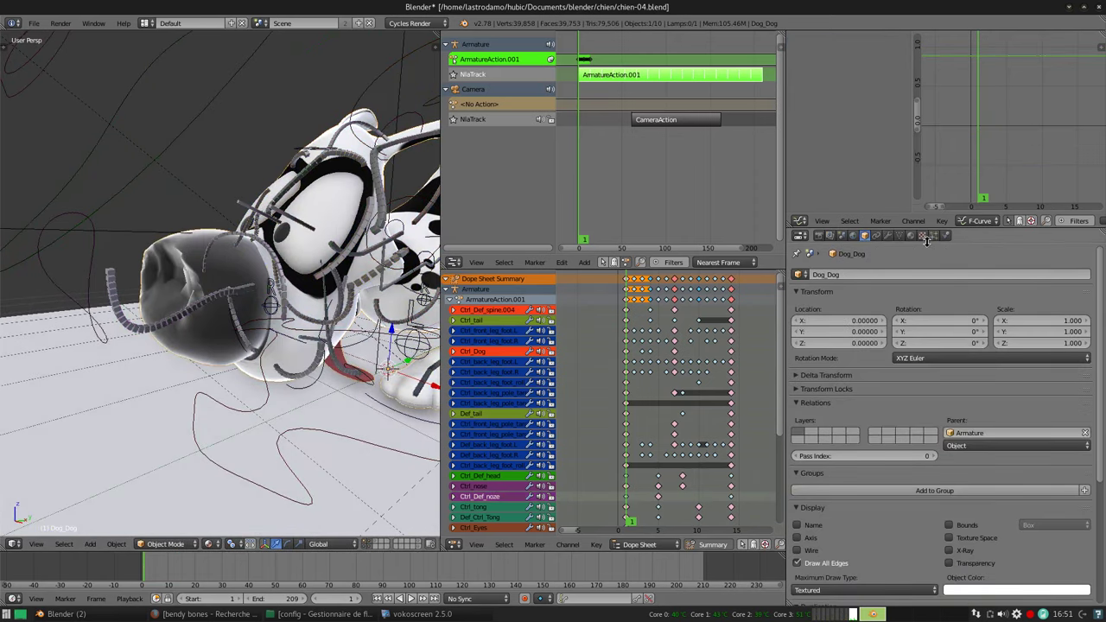
pyautogui.click(890, 236)
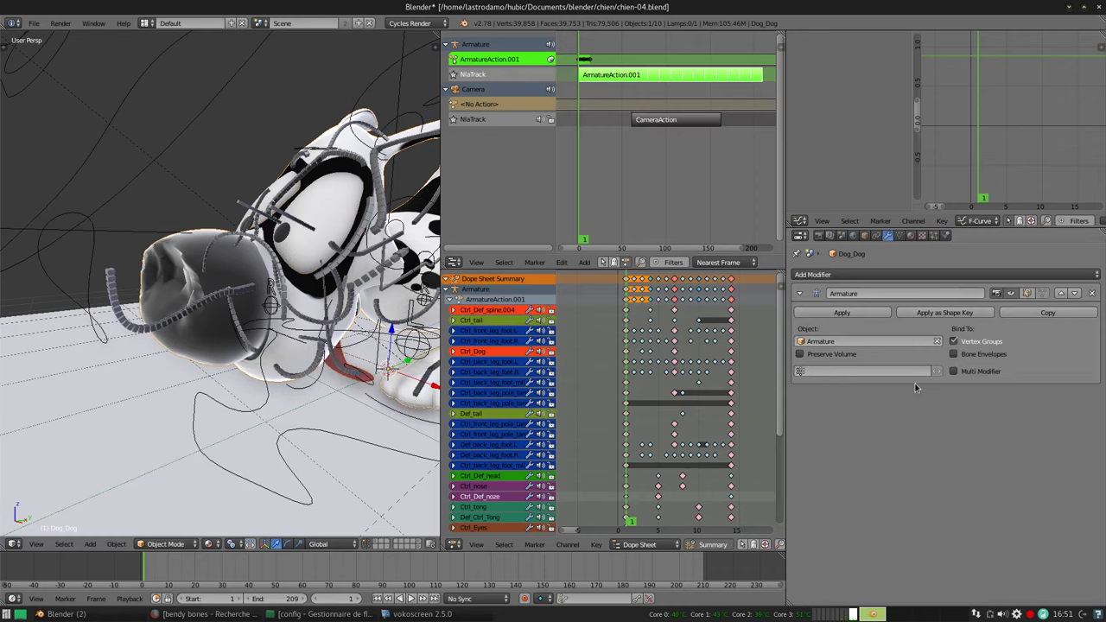
pyautogui.click(916, 275)
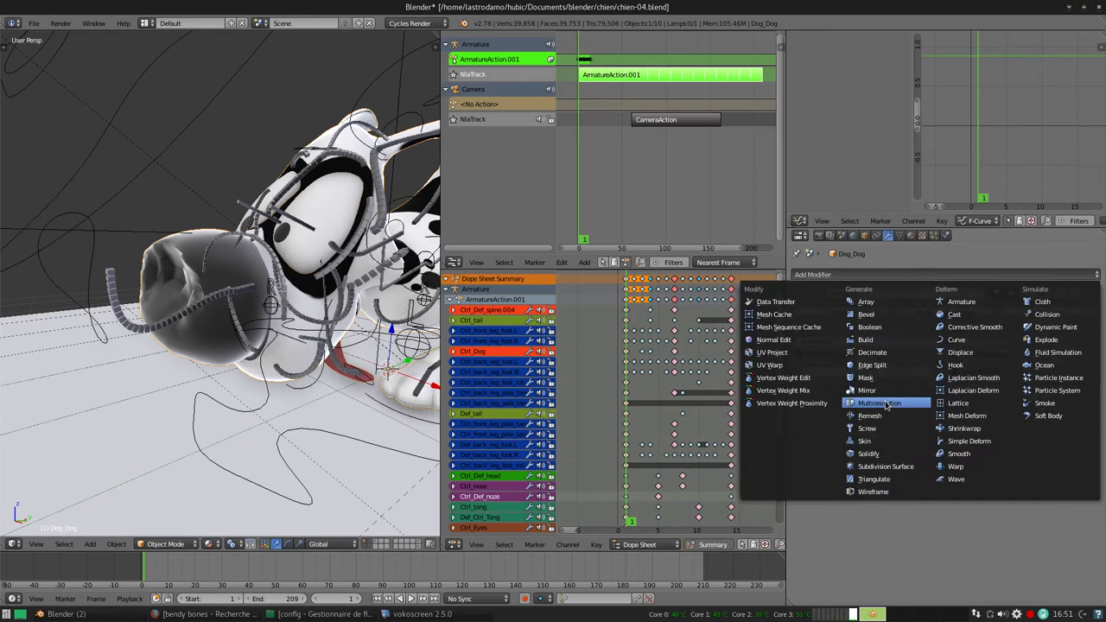
pyautogui.hotkey('ctrl', '1')
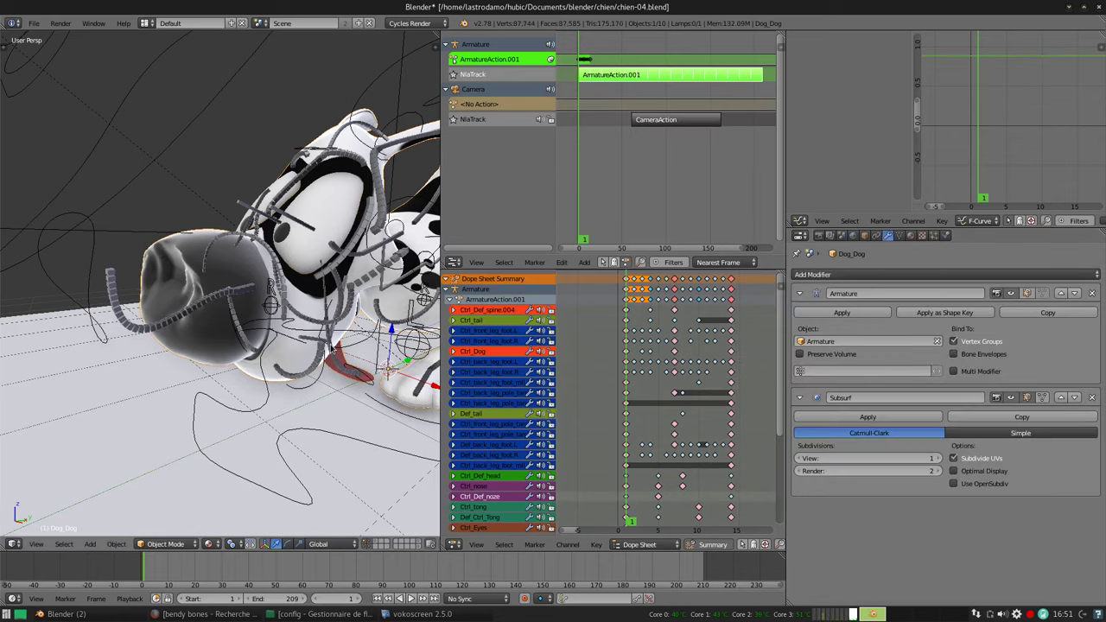
pyautogui.moveTo(233, 271); pyautogui.dragTo(207, 287, button='middle')
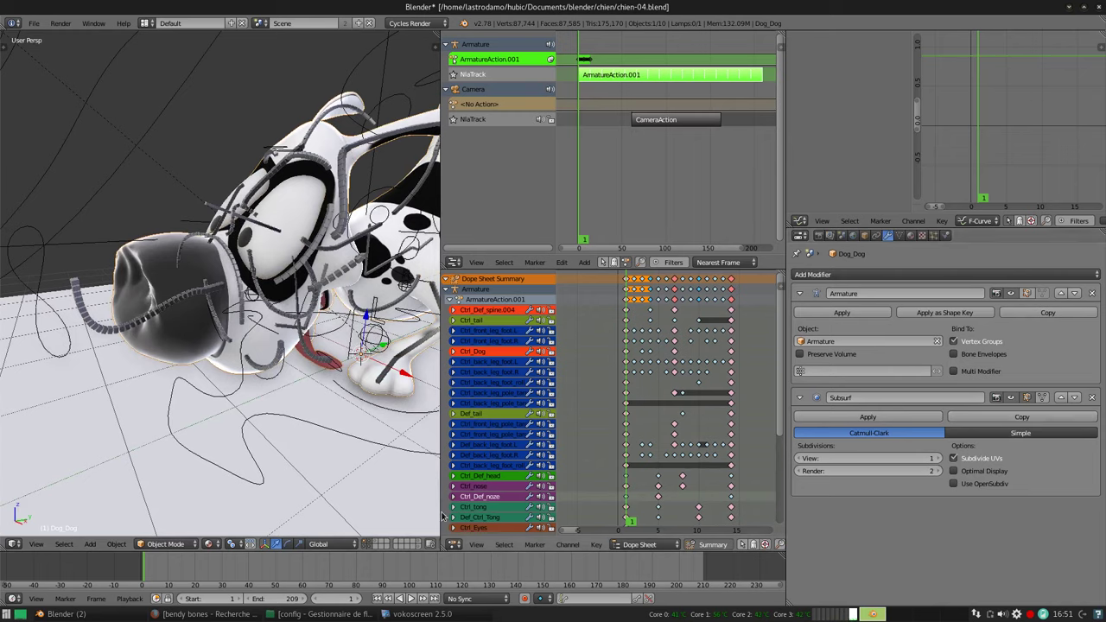
# Switch back to test_bendy_bones.blend and move the tail bone to straighten the chain
pyautogui.click(121, 615)
pyautogui.click(130, 597)
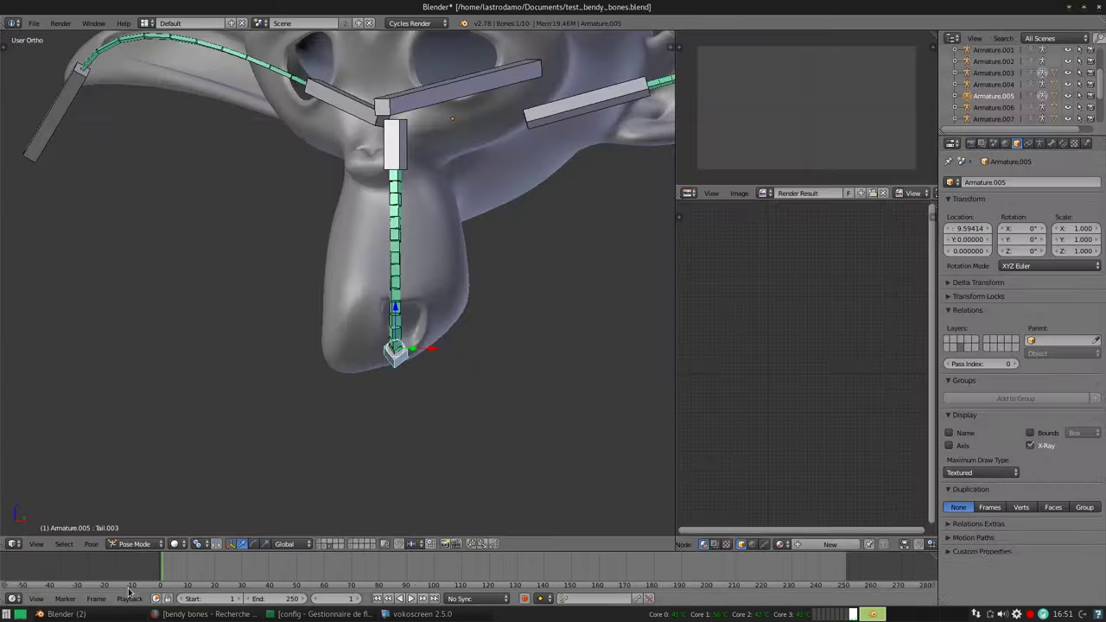
pyautogui.moveTo(485, 275); pyautogui.dragTo(552, 246, button='middle')
pyautogui.moveTo(441, 262)
pyautogui.mouseDown(button='middle')
pyautogui.moveTo(469, 301)
pyautogui.moveTo(516, 299)
pyautogui.moveTo(343, 371)
pyautogui.moveTo(360, 277)
pyautogui.moveTo(161, 380)
pyautogui.mouseUp(button='middle')
pyautogui.press('g')
pyautogui.click(348, 388)
# Rotate the chin chain's tail bone to re-bend Suzanne's chin
pyautogui.moveTo(221, 346); pyautogui.dragTo(275, 350, button='middle')
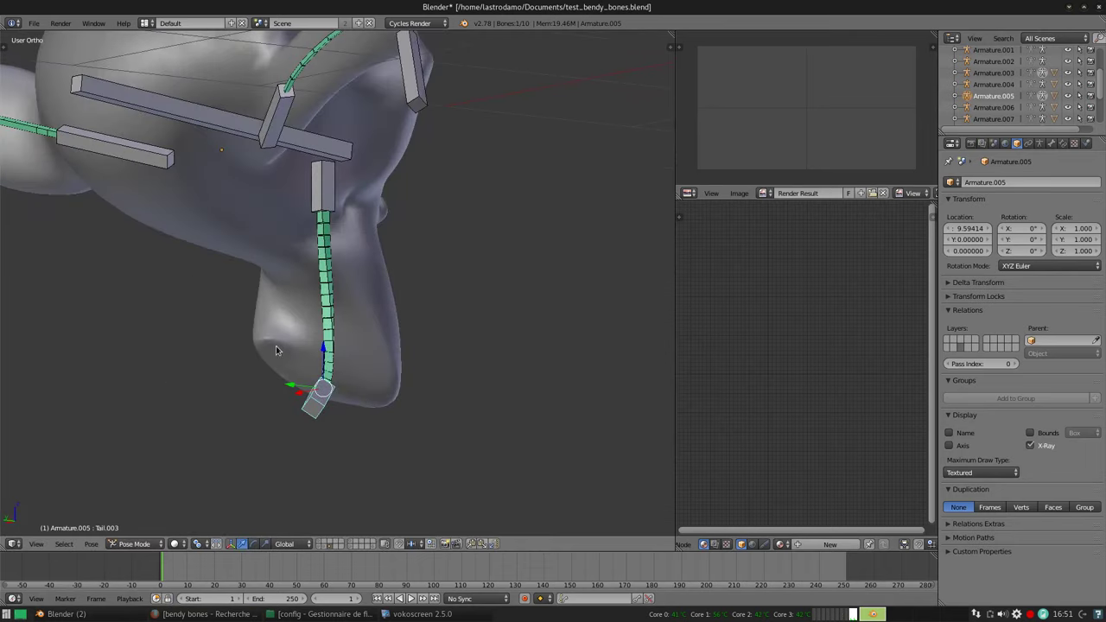
pyautogui.moveTo(327, 400)
pyautogui.mouseDown(button='middle')
pyautogui.moveTo(374, 316)
pyautogui.moveTo(493, 284)
pyautogui.moveTo(378, 309)
pyautogui.moveTo(490, 329)
pyautogui.moveTo(365, 340)
pyautogui.moveTo(389, 321)
pyautogui.moveTo(406, 324)
pyautogui.moveTo(306, 332)
pyautogui.mouseUp(button='middle')
pyautogui.rightClick(376, 307)
pyautogui.rightClick(305, 335)
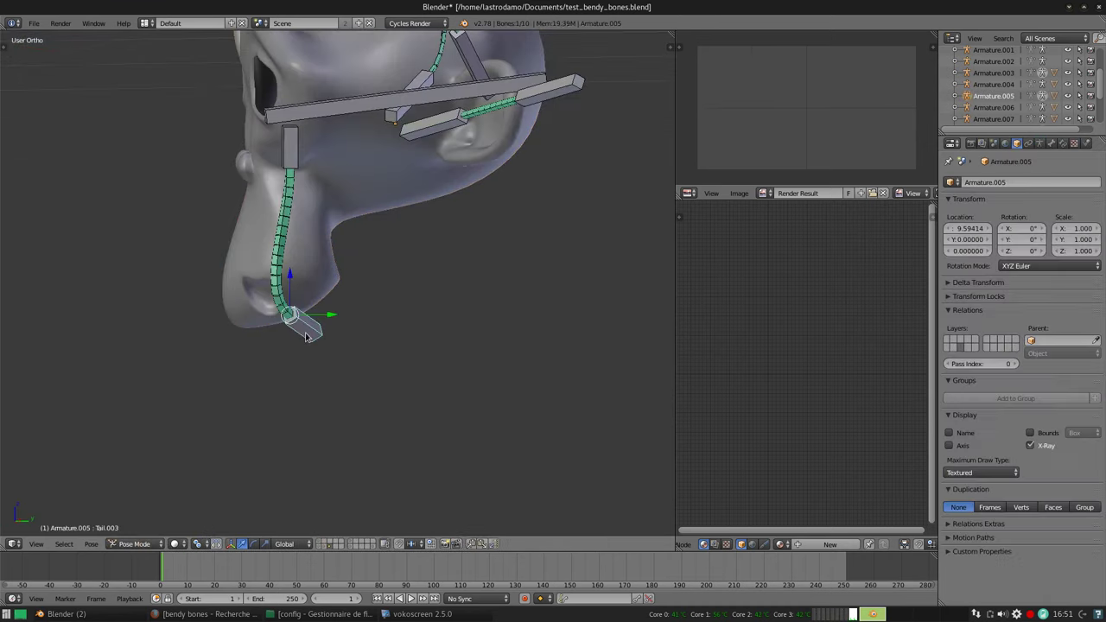
pyautogui.press('r')
pyautogui.click(346, 311)
# Move the ear tail bone Tail.002 outward to stretch the ear
pyautogui.moveTo(489, 232)
pyautogui.mouseDown(button='middle')
pyautogui.moveTo(531, 217)
pyautogui.moveTo(478, 324)
pyautogui.mouseUp(button='middle')
pyautogui.rightClick(571, 189)
pyautogui.press('g')
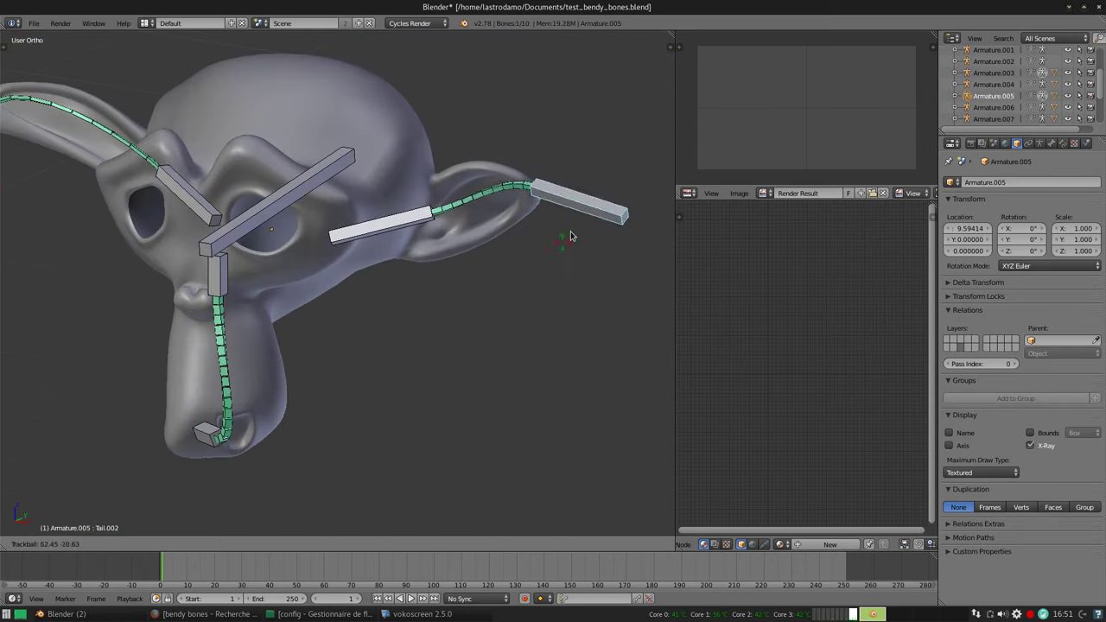
pyautogui.click(637, 234)
# Move the left ear's base bone upward
pyautogui.moveTo(436, 316); pyautogui.dragTo(391, 242, button='middle')
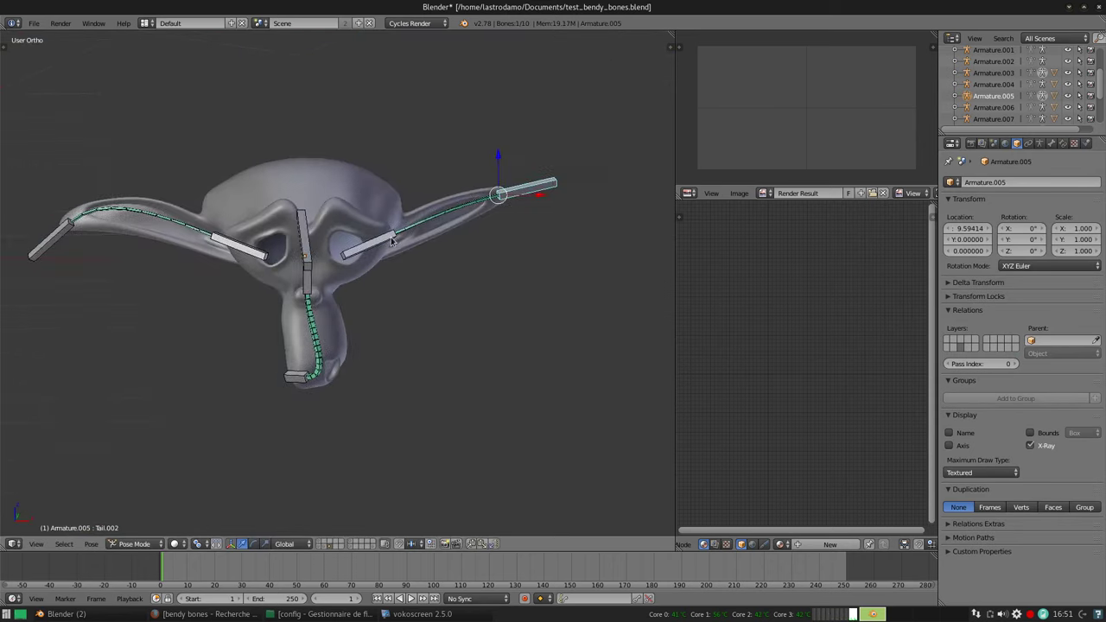
pyautogui.rightClick(383, 243)
pyautogui.rightClick(240, 258)
pyautogui.moveTo(240, 259); pyautogui.dragTo(361, 278, button='middle')
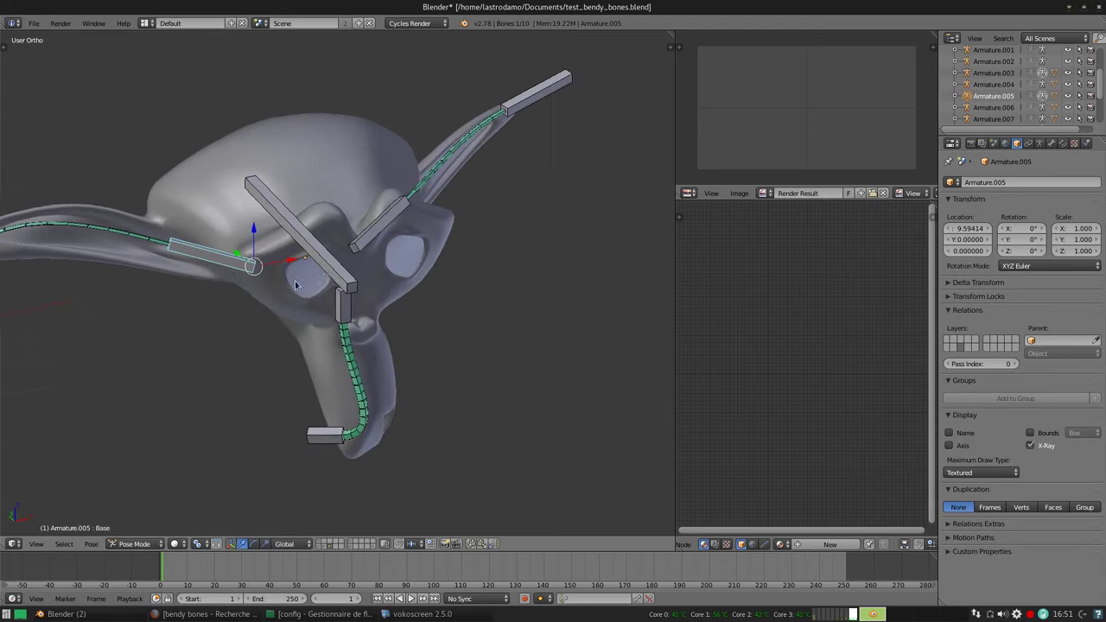
pyautogui.scroll(3, 361, 277)
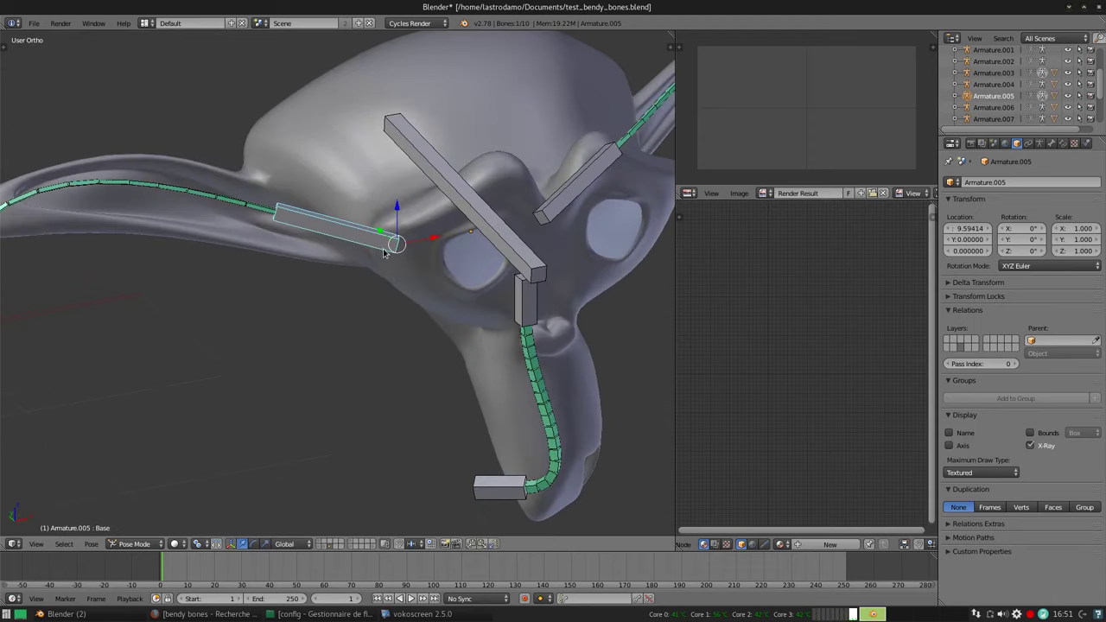
pyautogui.press('g')
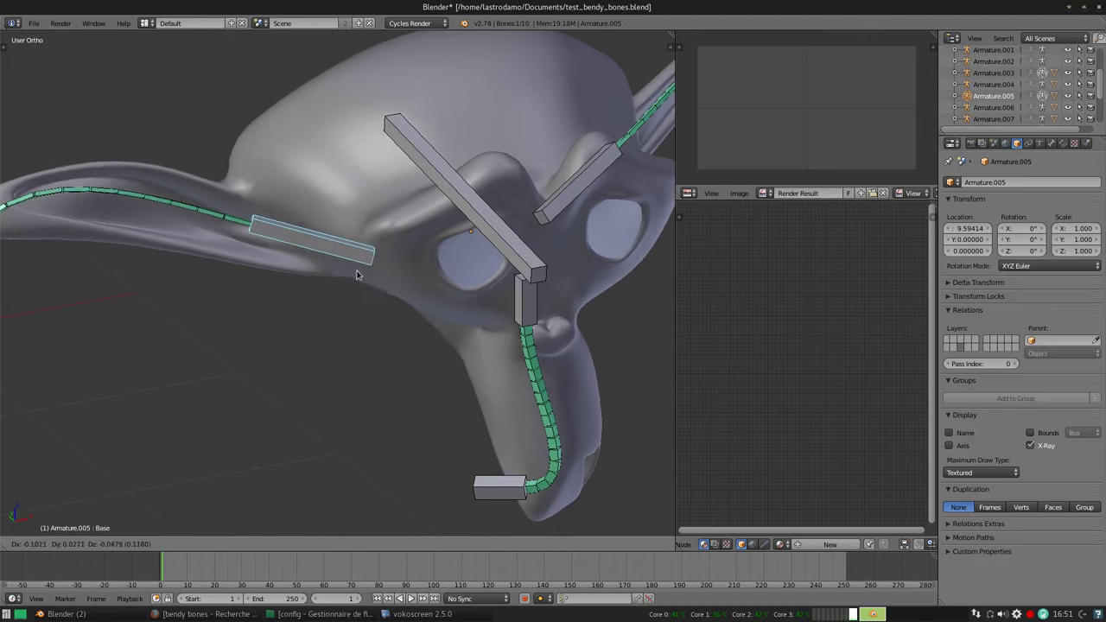
pyautogui.click(435, 223)
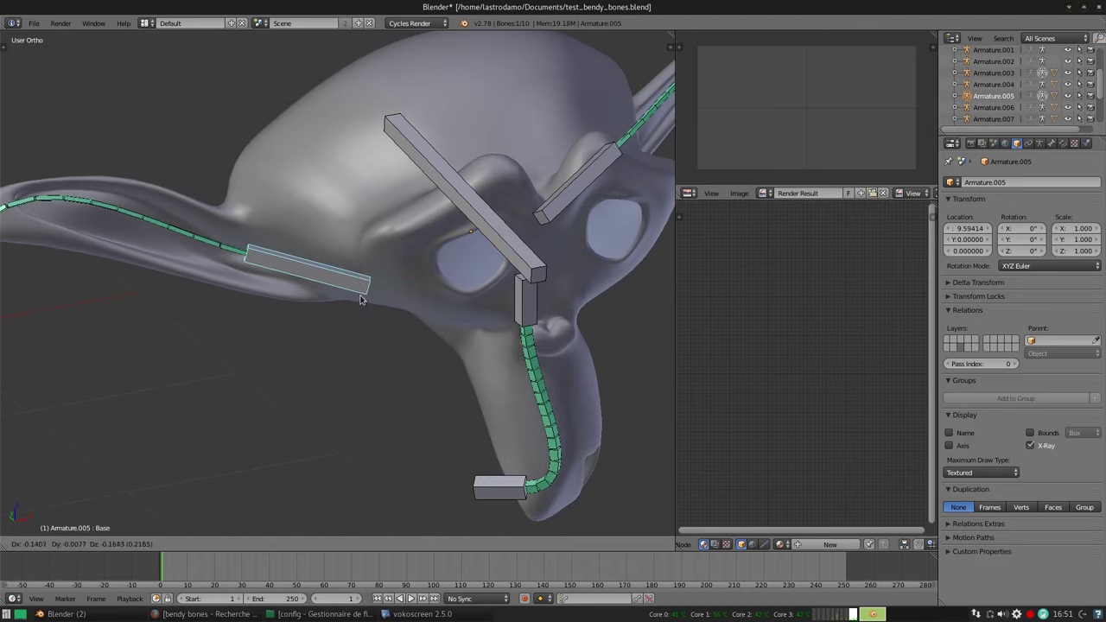
# Nudge the right ear bone Base.002 slightly
pyautogui.moveTo(434, 223); pyautogui.dragTo(458, 250, button='middle')
pyautogui.rightClick(458, 251)
pyautogui.press('g')
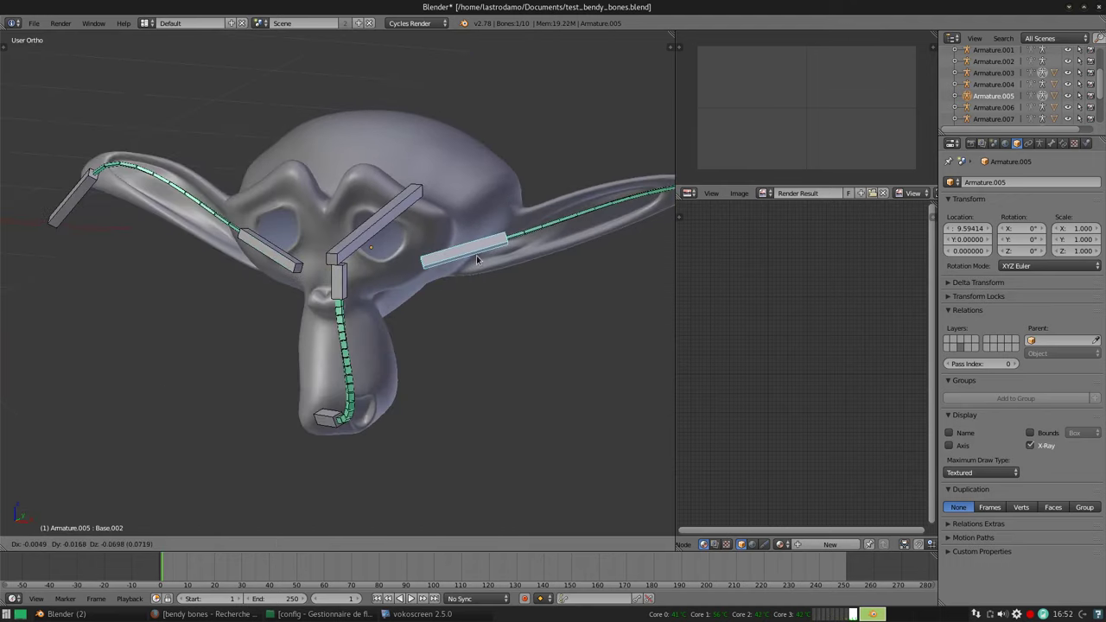
pyautogui.click(474, 266)
# Raise the left ear's tip bone, then lower it slightly
pyautogui.rightClick(374, 223)
pyautogui.moveTo(380, 262)
pyautogui.mouseDown(button='middle')
pyautogui.moveTo(466, 257)
pyautogui.moveTo(508, 318)
pyautogui.moveTo(499, 303)
pyautogui.moveTo(363, 309)
pyautogui.moveTo(80, 266)
pyautogui.mouseUp(button='middle')
pyautogui.rightClick(467, 257)
pyautogui.rightClick(79, 266)
pyautogui.press('g')
pyautogui.rightClick(118, 273)
pyautogui.press('g')
pyautogui.click(222, 256)
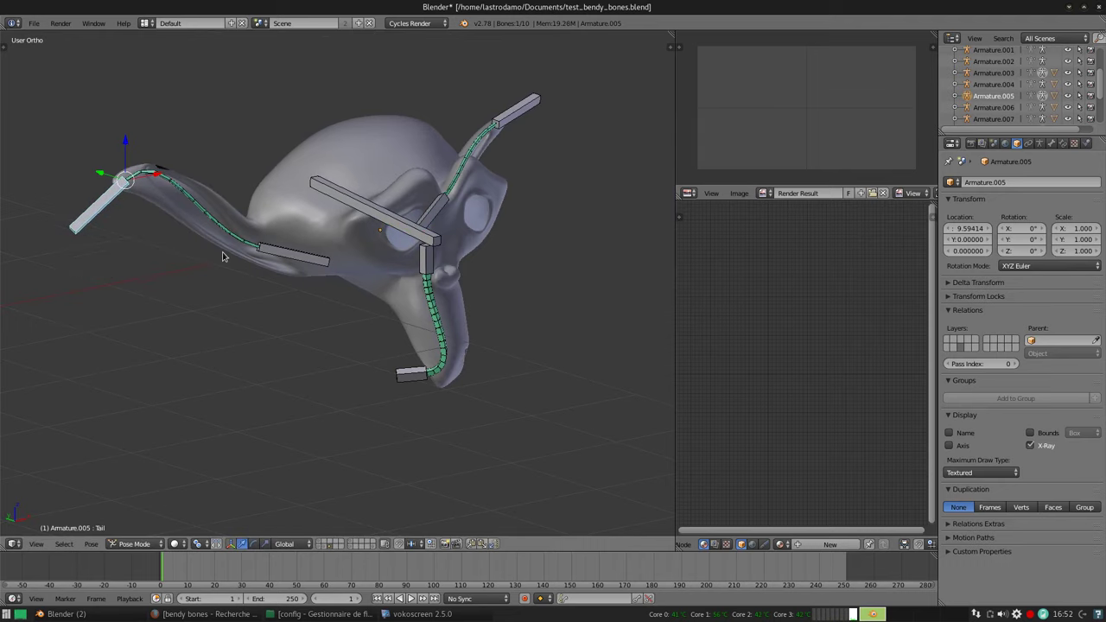
pyautogui.press('g')
pyautogui.click(200, 259)
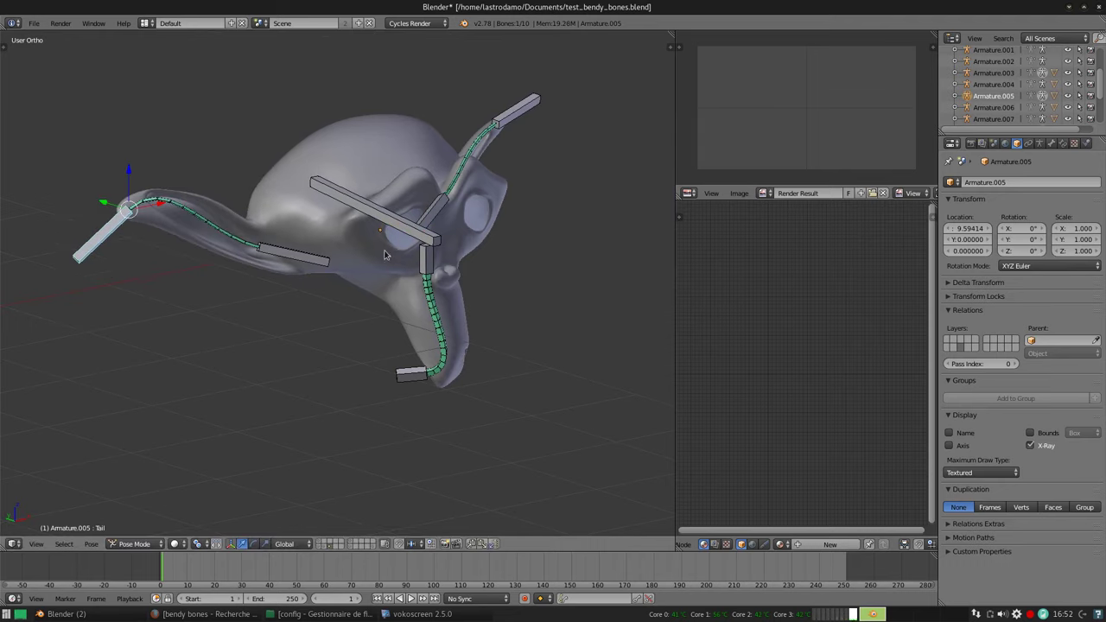
# Select Suzanne's mesh and switch to the dog rig's Blender window
pyautogui.moveTo(386, 255); pyautogui.dragTo(394, 250, button='middle')
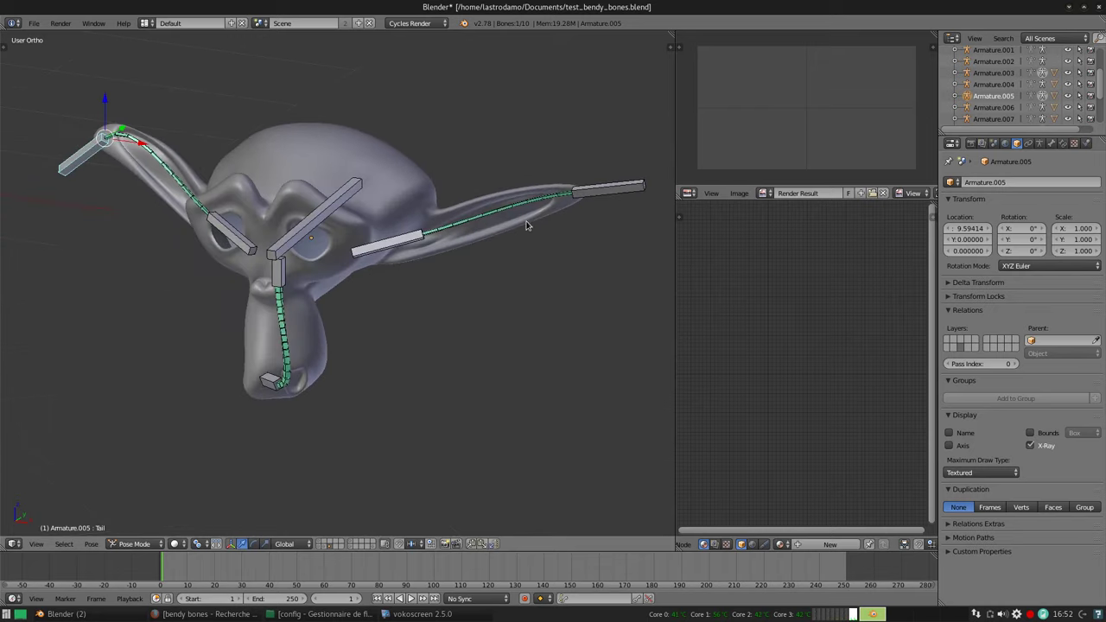
pyautogui.rightClick(406, 177)
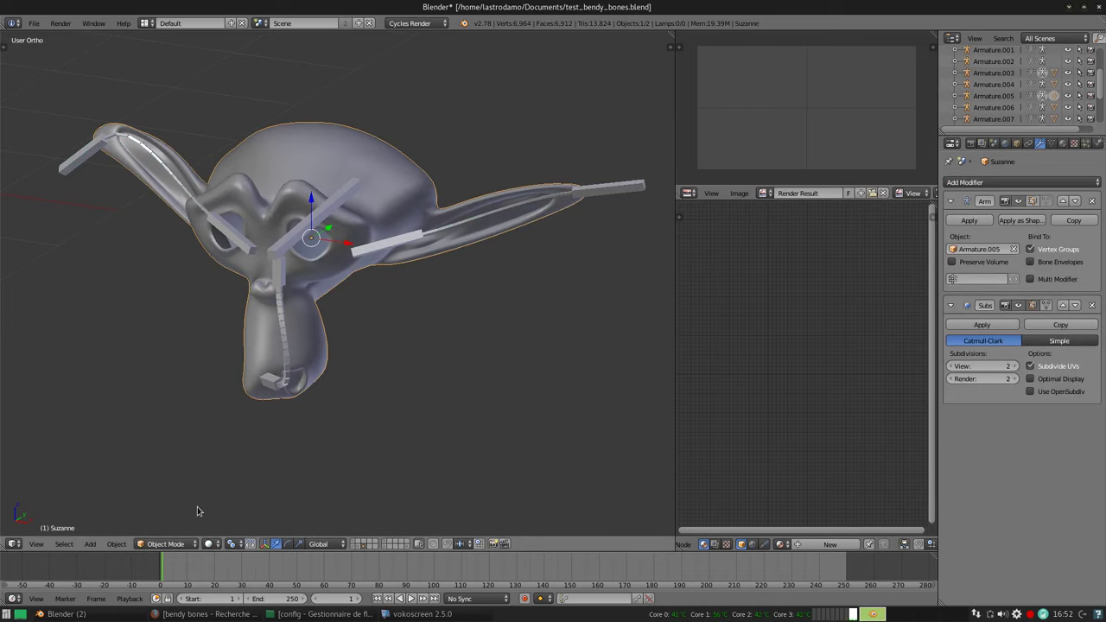
pyautogui.moveTo(446, 352)
pyautogui.mouseDown(button='middle')
pyautogui.moveTo(528, 356)
pyautogui.moveTo(541, 282)
pyautogui.moveTo(571, 288)
pyautogui.moveTo(401, 371)
pyautogui.moveTo(403, 343)
pyautogui.moveTo(430, 385)
pyautogui.moveTo(419, 389)
pyautogui.moveTo(402, 315)
pyautogui.mouseUp(button='middle')
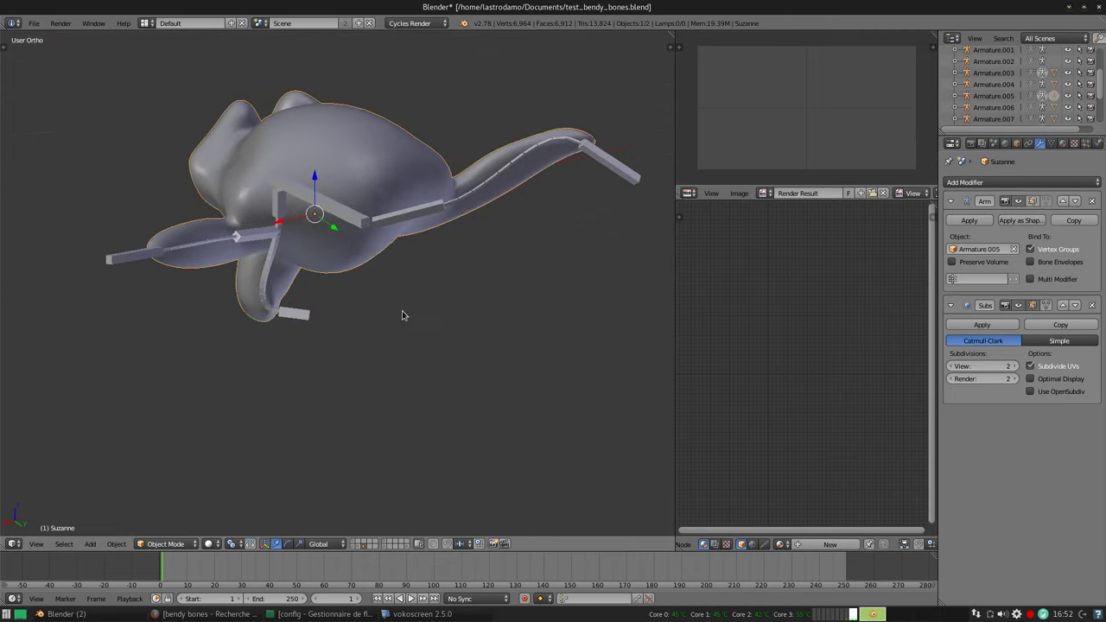
pyautogui.click(62, 613)
pyautogui.click(86, 584)
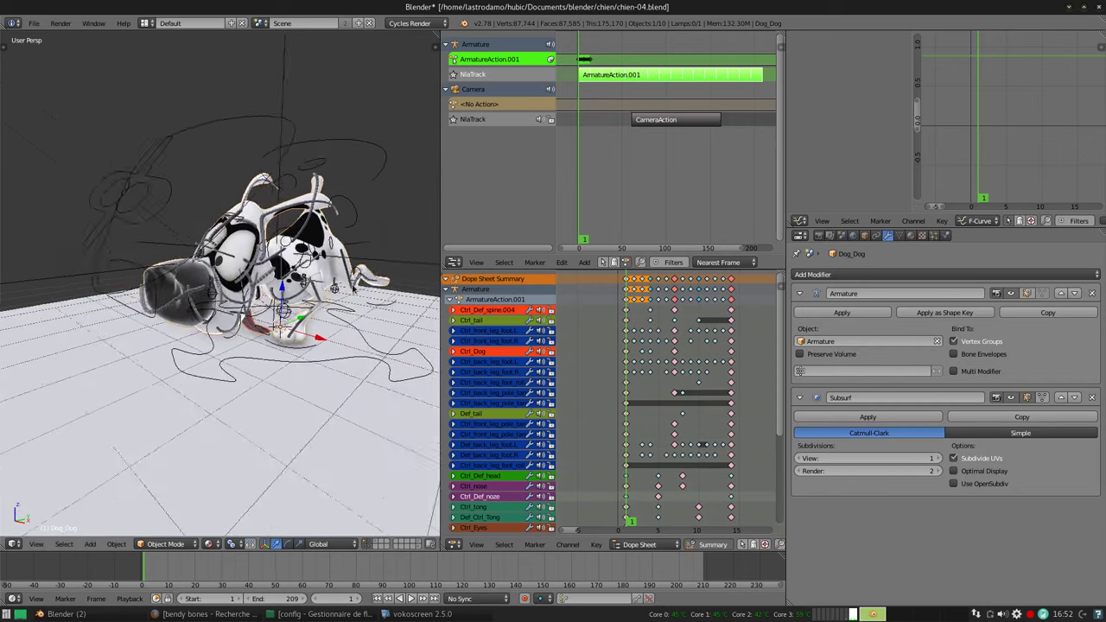
# Select the dog's armature and put it into Pose Mode
pyautogui.rightClick(344, 363)
pyautogui.hotkey('ctrl', 'Tab')
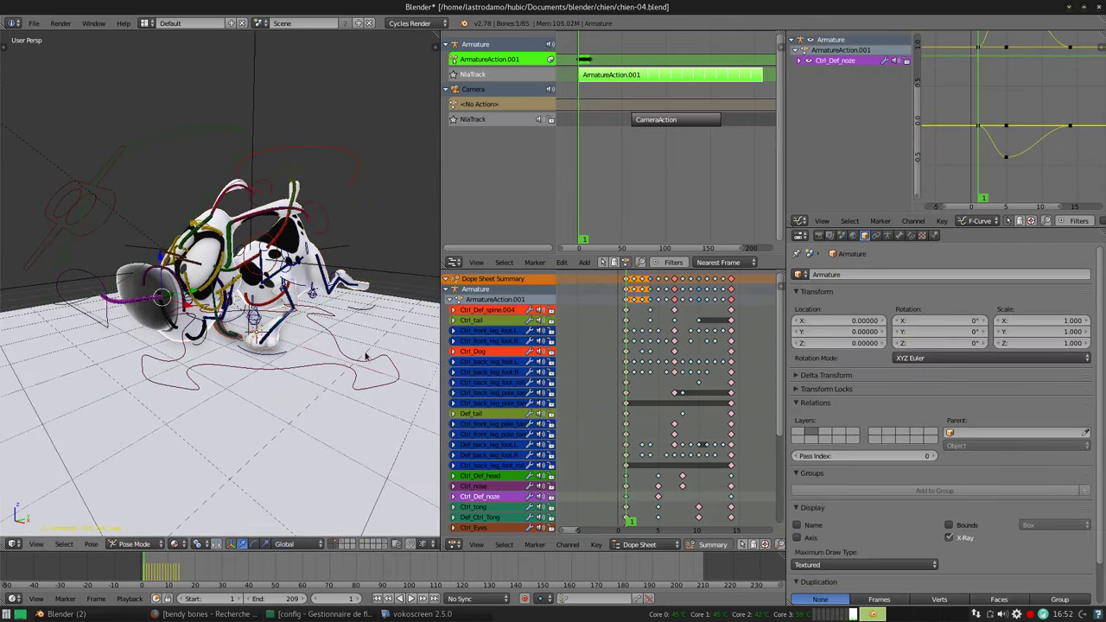
pyautogui.moveTo(366, 356)
pyautogui.mouseDown(button='middle')
pyautogui.moveTo(272, 326)
pyautogui.moveTo(328, 281)
pyautogui.moveTo(275, 299)
pyautogui.mouseUp(button='middle')
pyautogui.scroll(5, 268, 323)
pyautogui.scroll(-5, 328, 280)
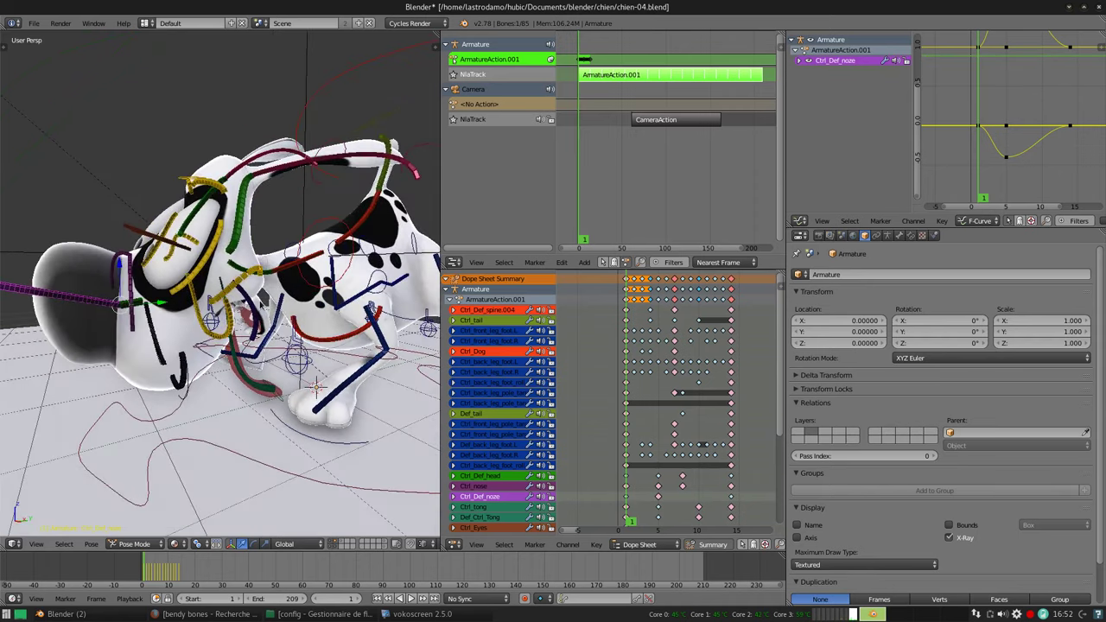
pyautogui.moveTo(95, 275); pyautogui.dragTo(140, 305, button='middle')
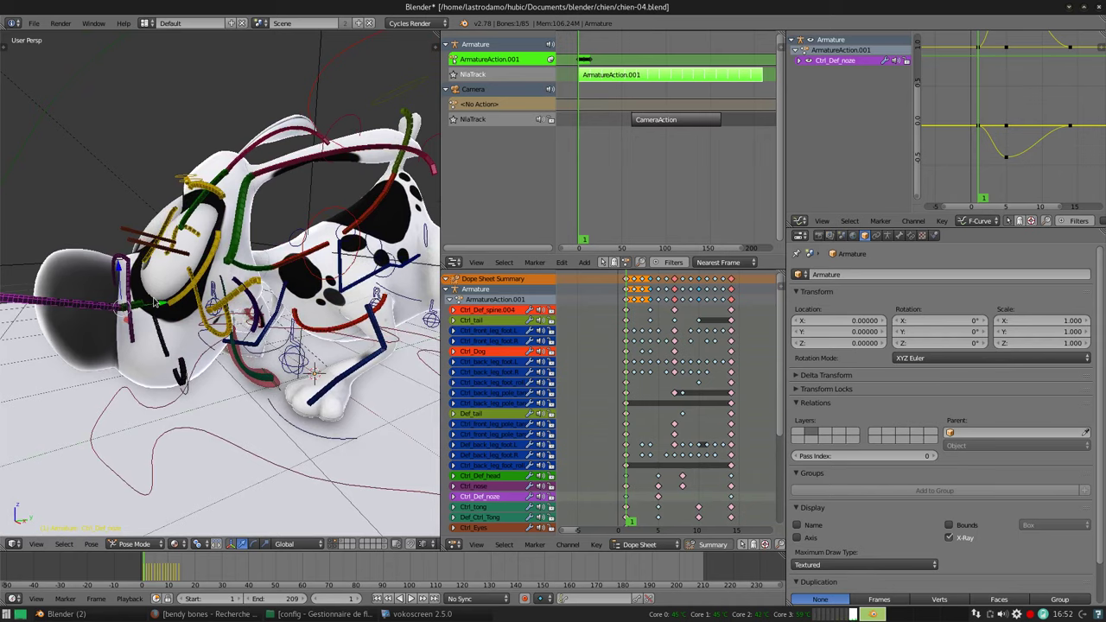
pyautogui.moveTo(170, 349)
pyautogui.mouseDown(button='middle')
pyautogui.moveTo(319, 351)
pyautogui.moveTo(258, 367)
pyautogui.mouseUp(button='middle')
# Play the dog animation twice with Alt+A, stopping each time with Esc
pyautogui.hotkey('alt', 'a')
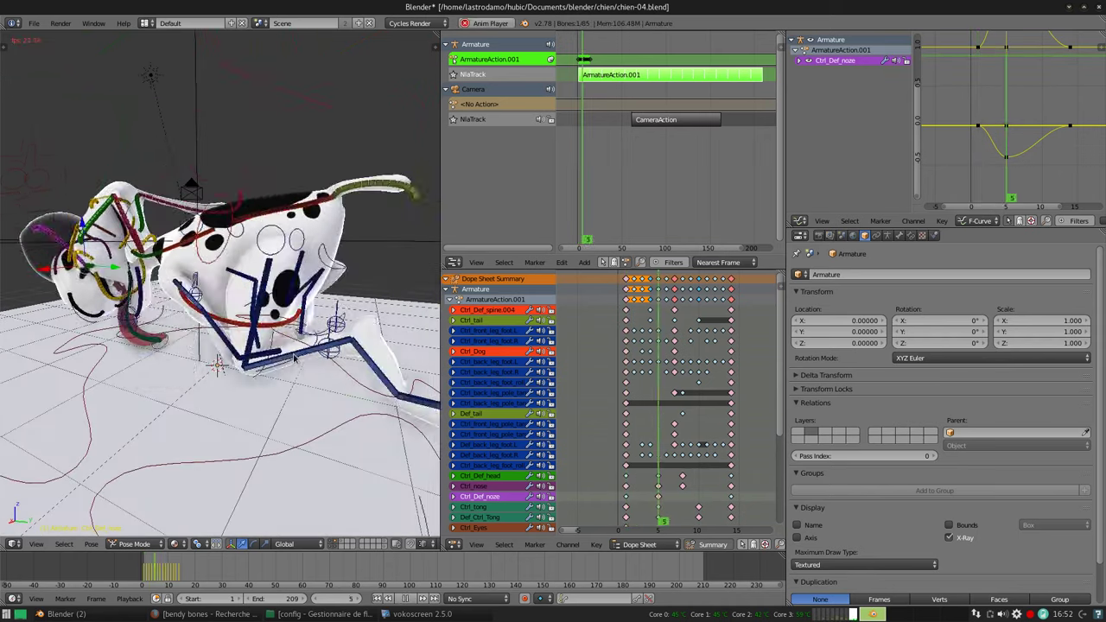
pyautogui.press('Escape')
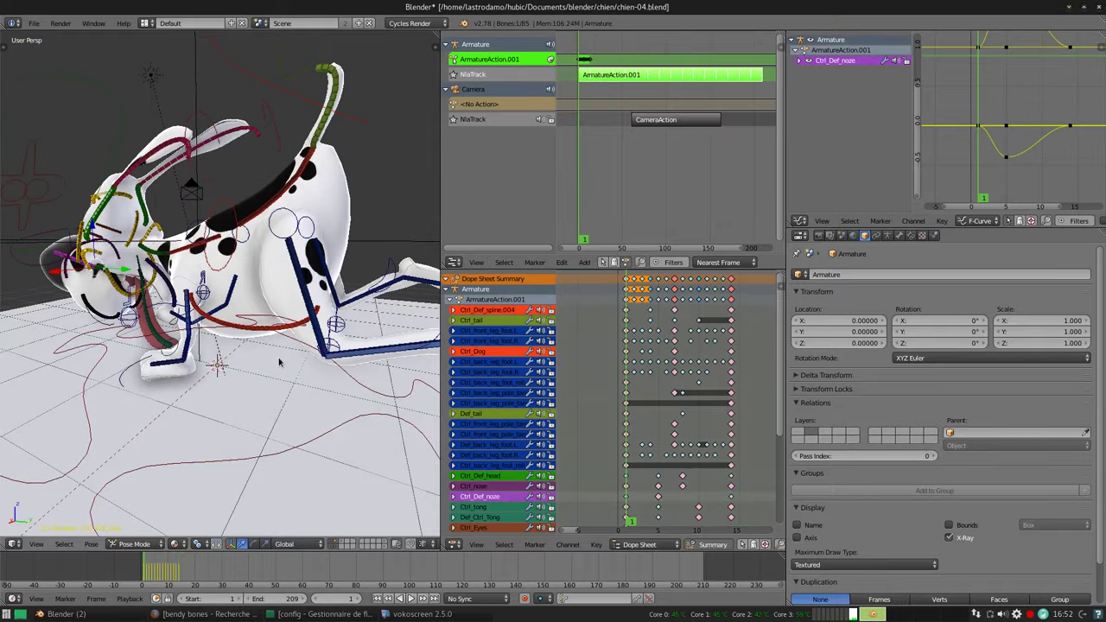
pyautogui.hotkey('alt', 'a')
pyautogui.moveTo(278, 363)
pyautogui.mouseDown(button='middle')
pyautogui.moveTo(289, 321)
pyautogui.moveTo(361, 342)
pyautogui.moveTo(331, 327)
pyautogui.mouseUp(button='middle')
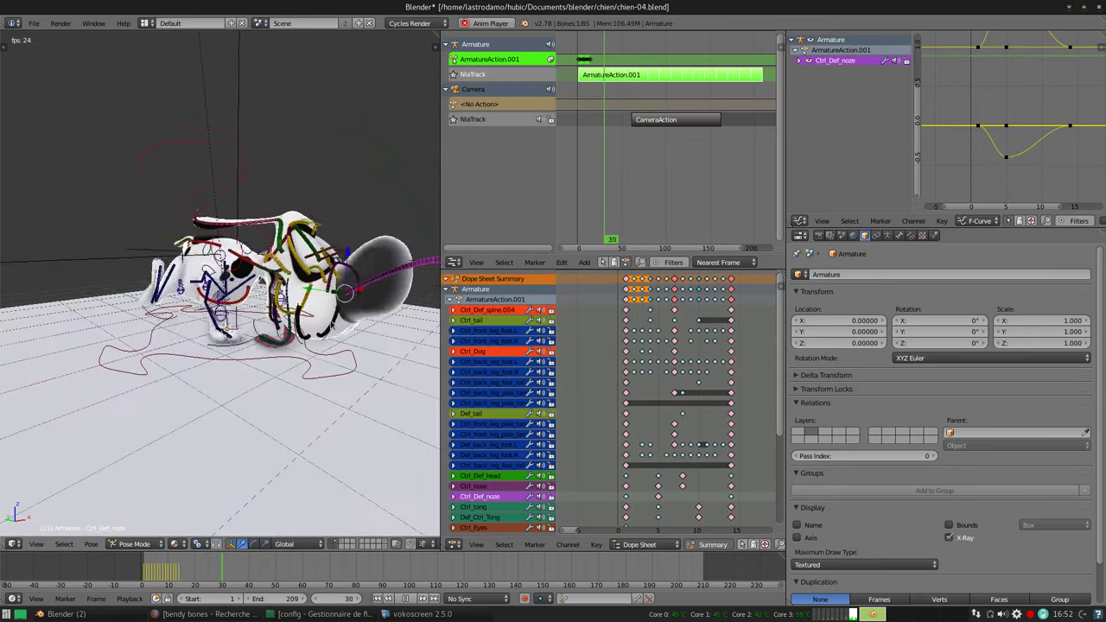
pyautogui.press('Escape')
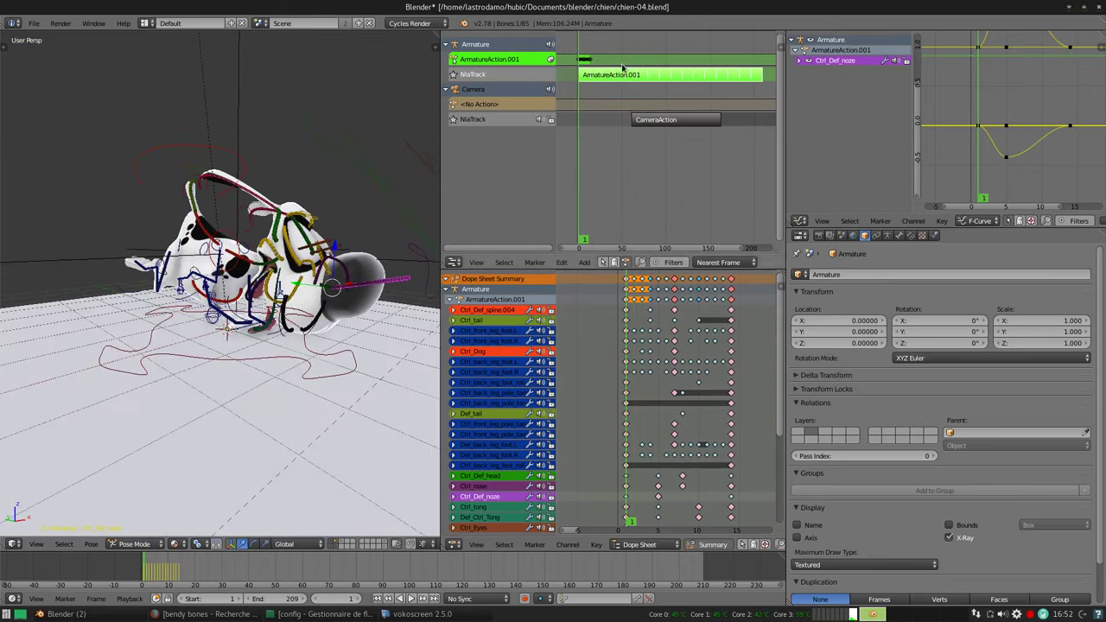
pyautogui.moveTo(432, 242); pyautogui.dragTo(280, 269, button='middle')
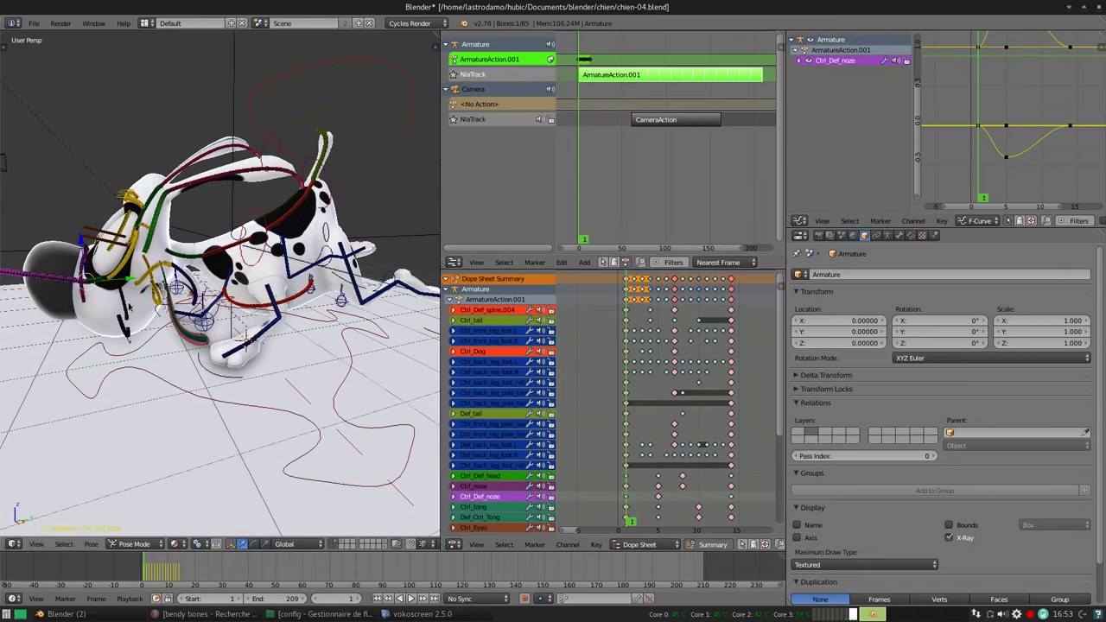
# Select the nose bone Ctrl_Def_noze and show its Bendy Bones settings
pyautogui.rightClick(85, 295)
pyautogui.moveTo(95, 279); pyautogui.dragTo(58, 270, button='middle')
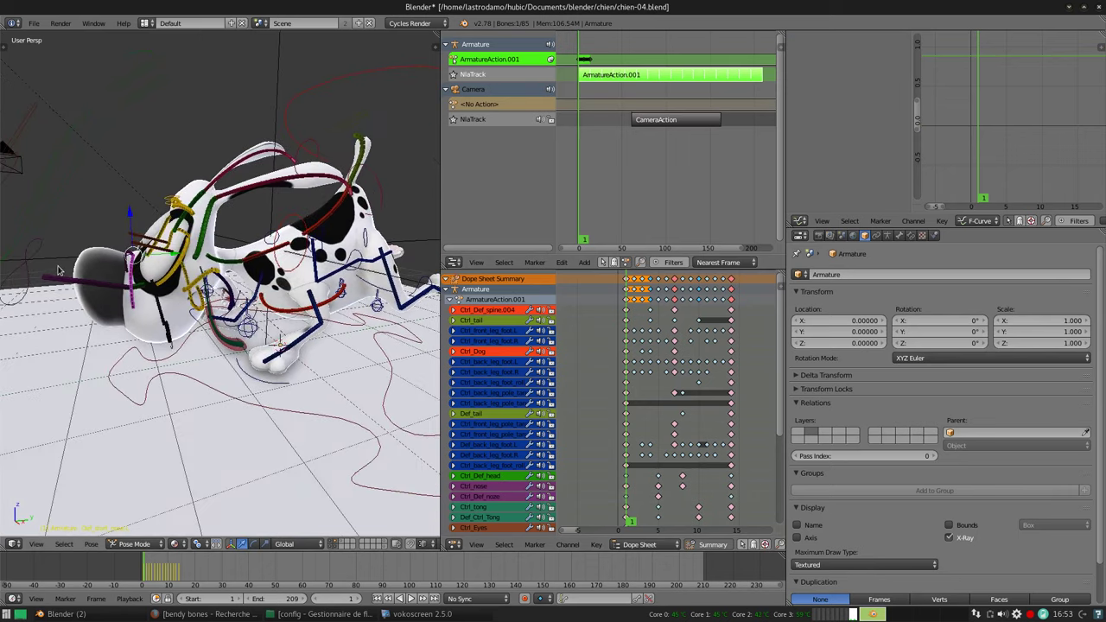
pyautogui.rightClick(69, 275)
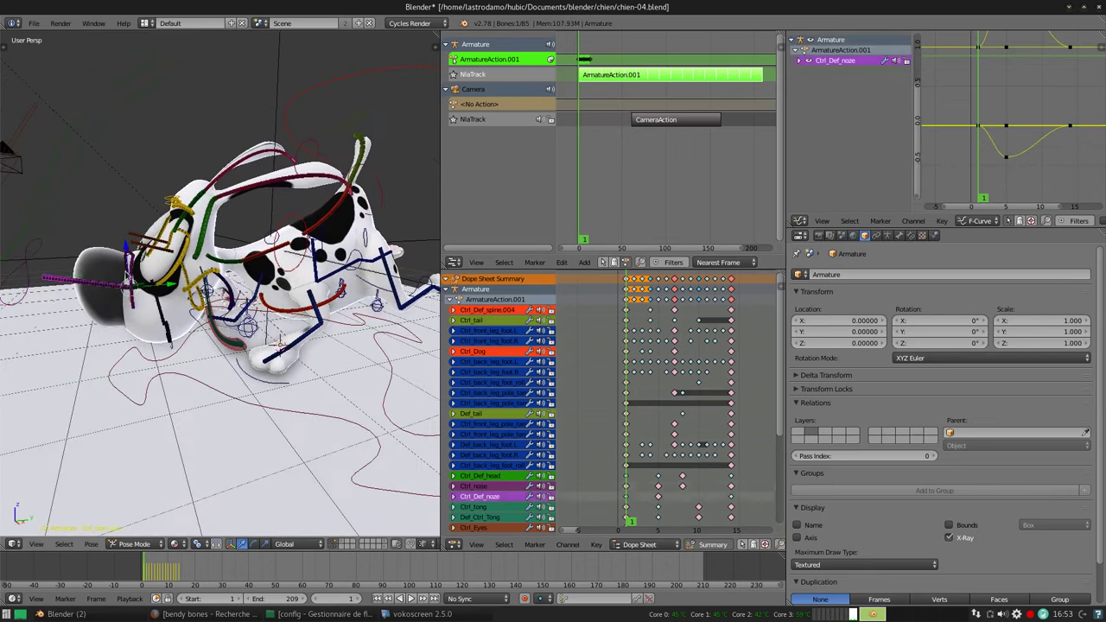
pyautogui.click(897, 238)
pyautogui.moveTo(172, 285)
pyautogui.mouseDown(button='middle')
pyautogui.moveTo(95, 290)
pyautogui.moveTo(115, 286)
pyautogui.mouseUp(button='middle')
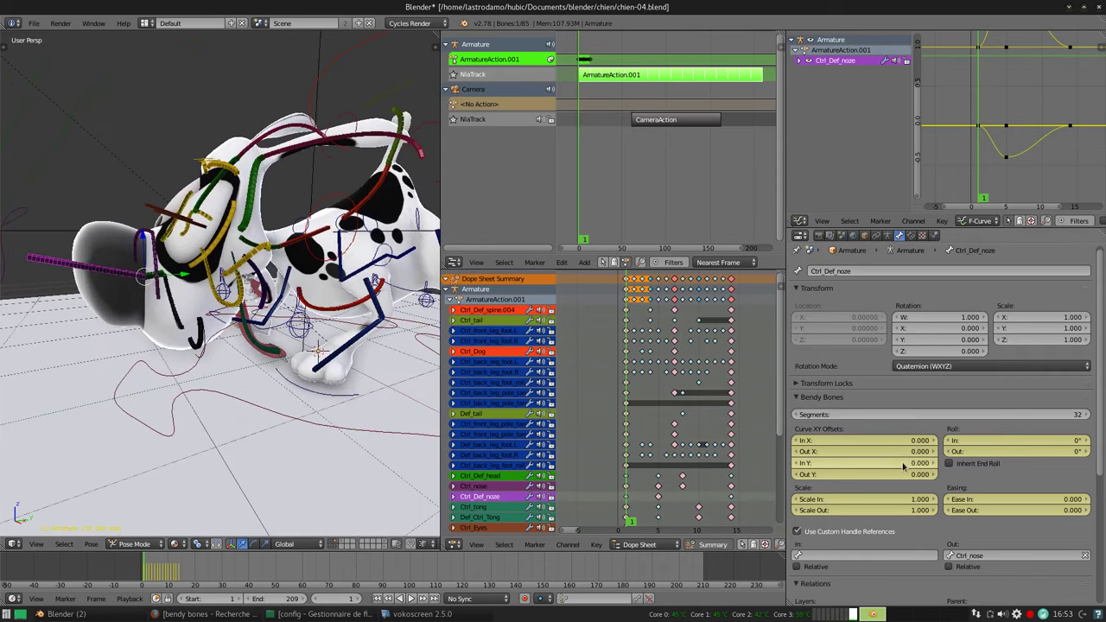
# Expand and collapse the Ctrl_Def_noze channel group in the animation editor
pyautogui.scroll(-2, 573, 406)
pyautogui.scroll(-3, 573, 406)
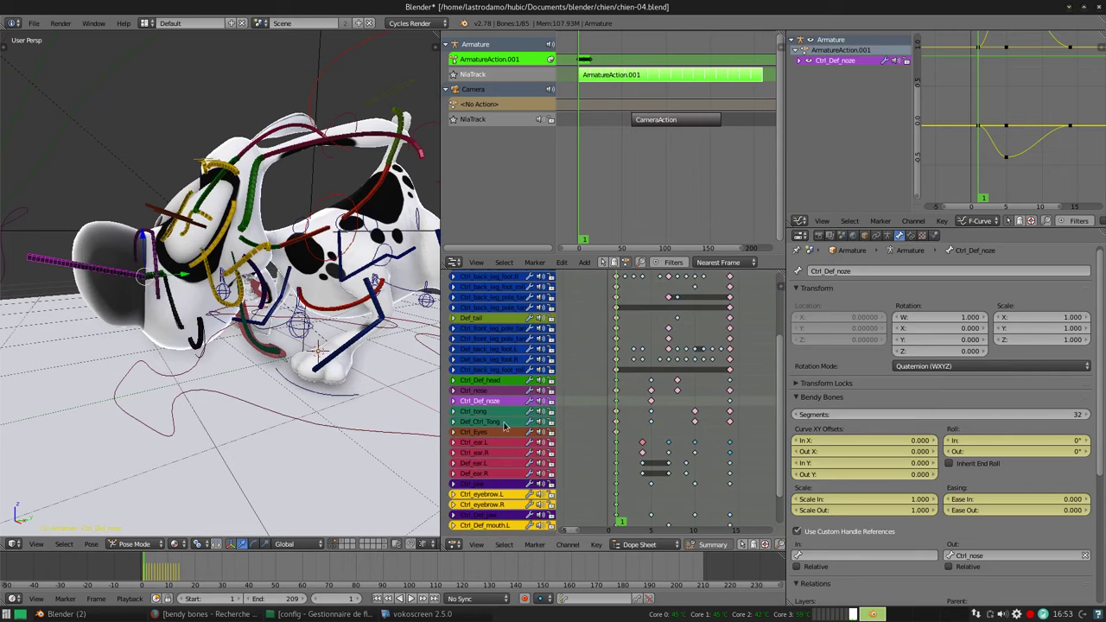
pyautogui.click(454, 401)
pyautogui.click(454, 401)
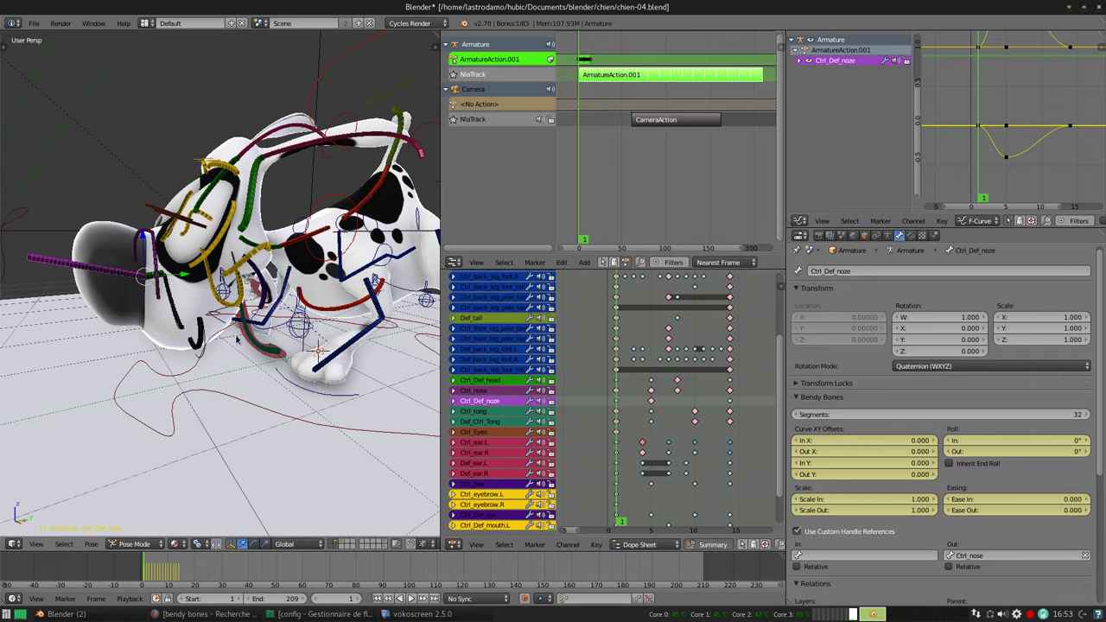
# Set the nose bone's bendy Out Y to 3.2 to bend the nose
pyautogui.moveTo(208, 315); pyautogui.dragTo(221, 299, button='middle')
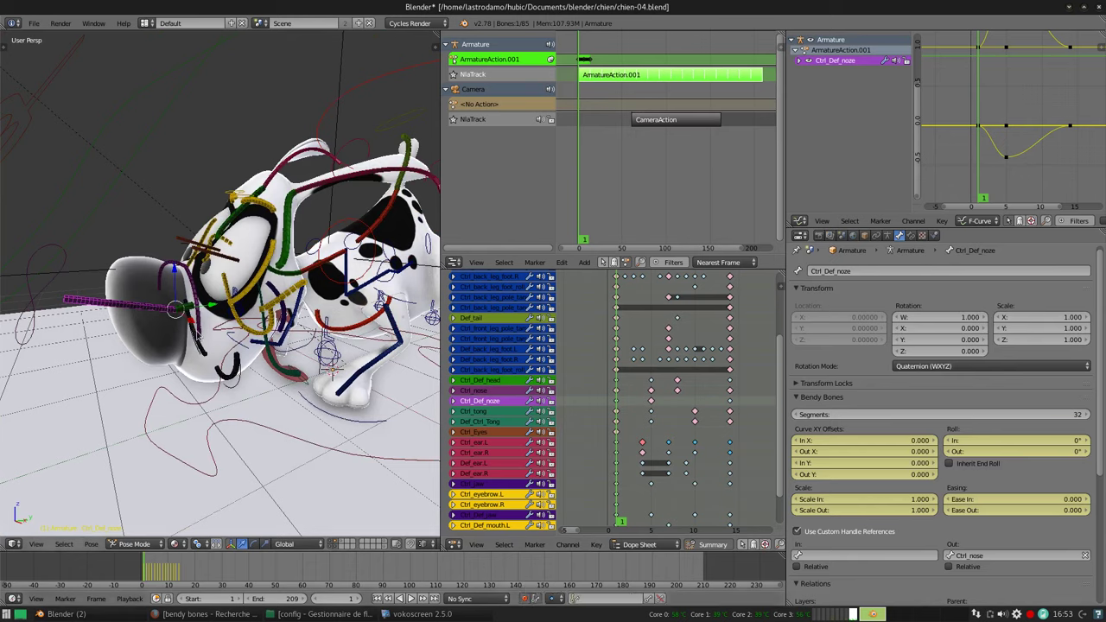
pyautogui.click(864, 474)
pyautogui.write('3.2')
pyautogui.press('Return')
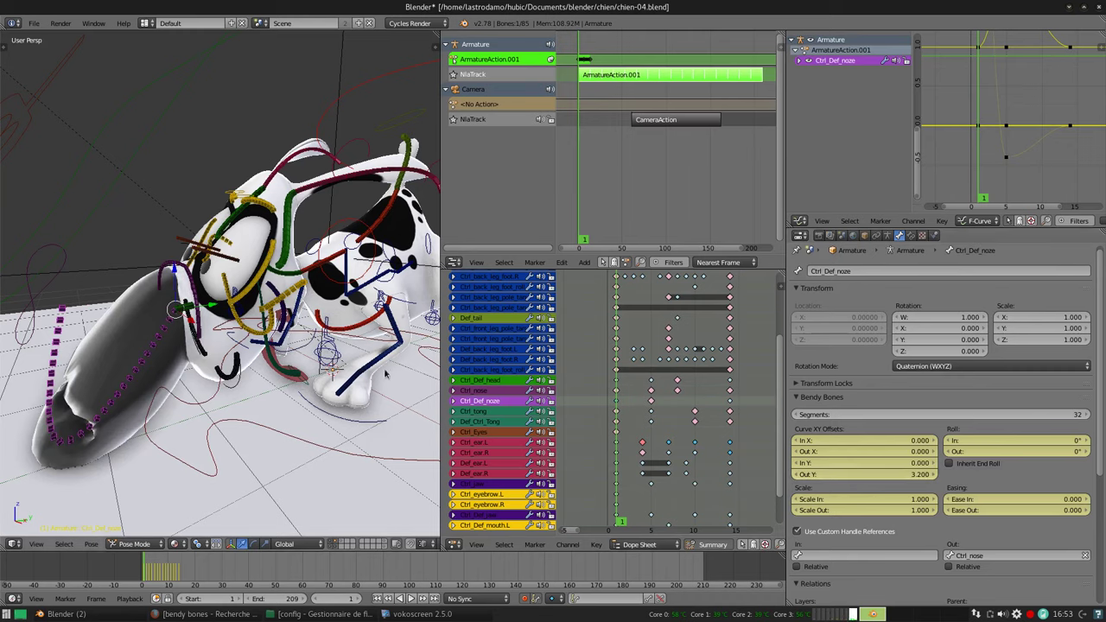
# Play and stop the animation, return to frame 1, and key the BBone Shape values
pyautogui.hotkey('alt', 'a')
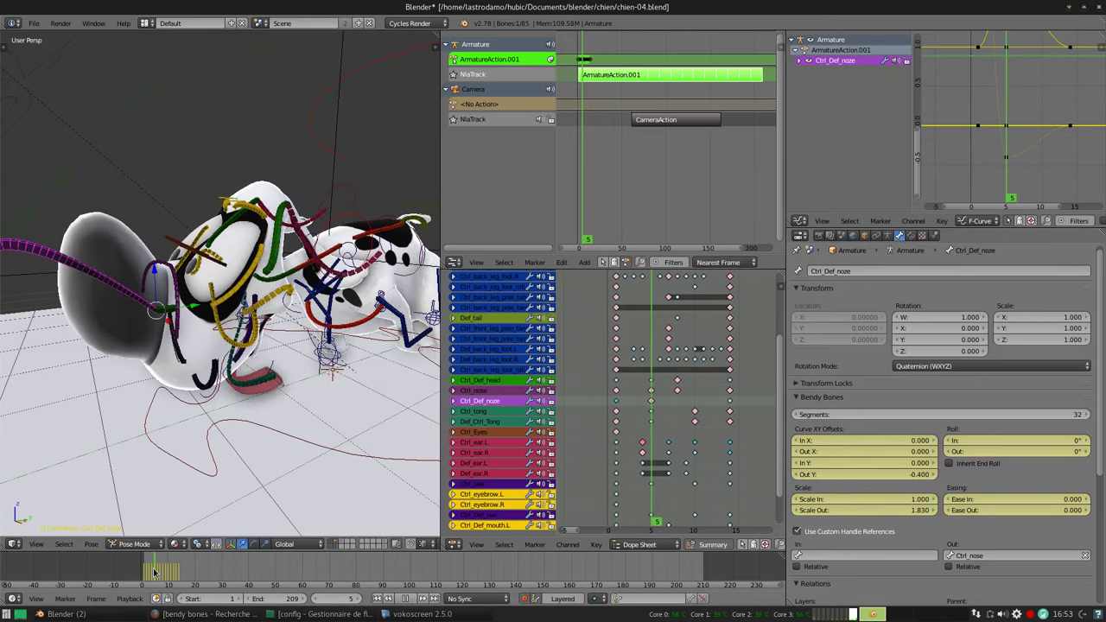
pyautogui.hotkey('alt', 'a')
pyautogui.hotkey('shift', 'Left')
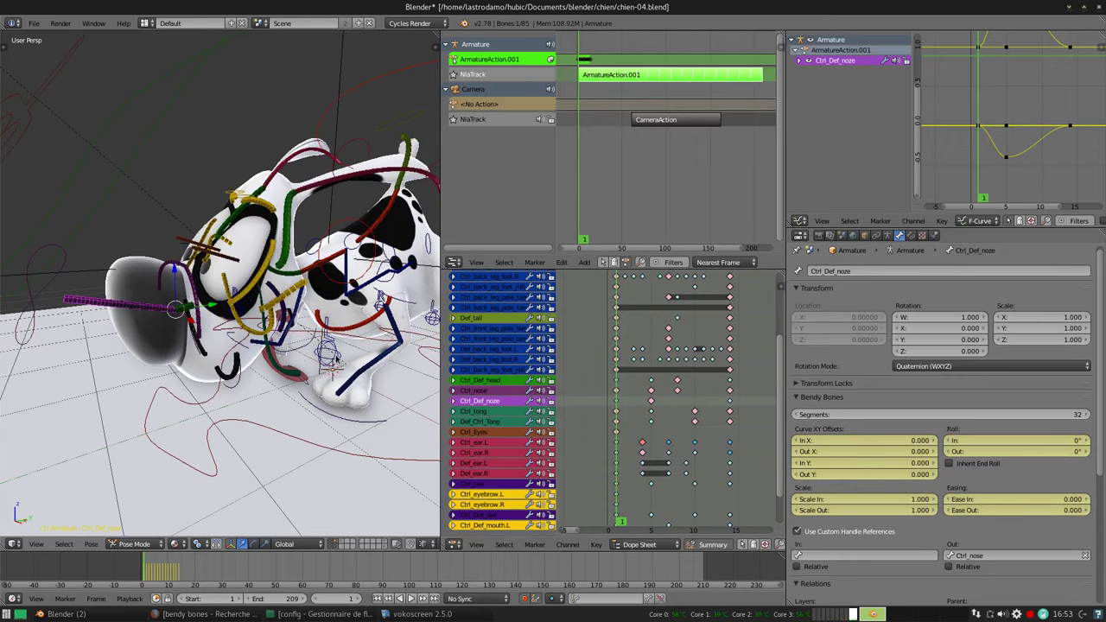
pyautogui.press('i')
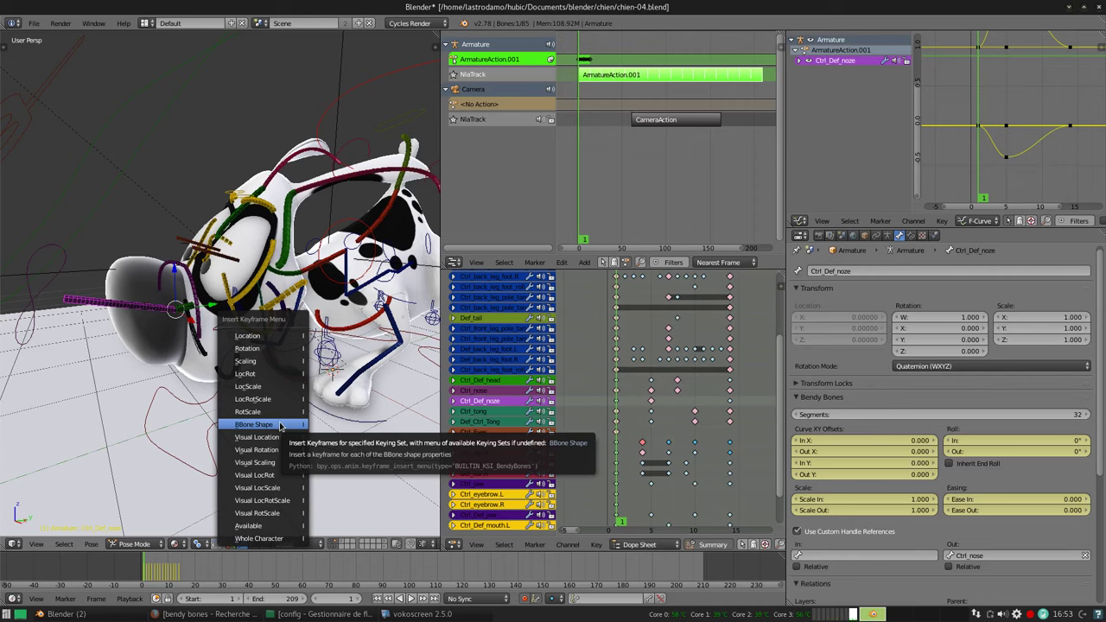
pyautogui.click(280, 426)
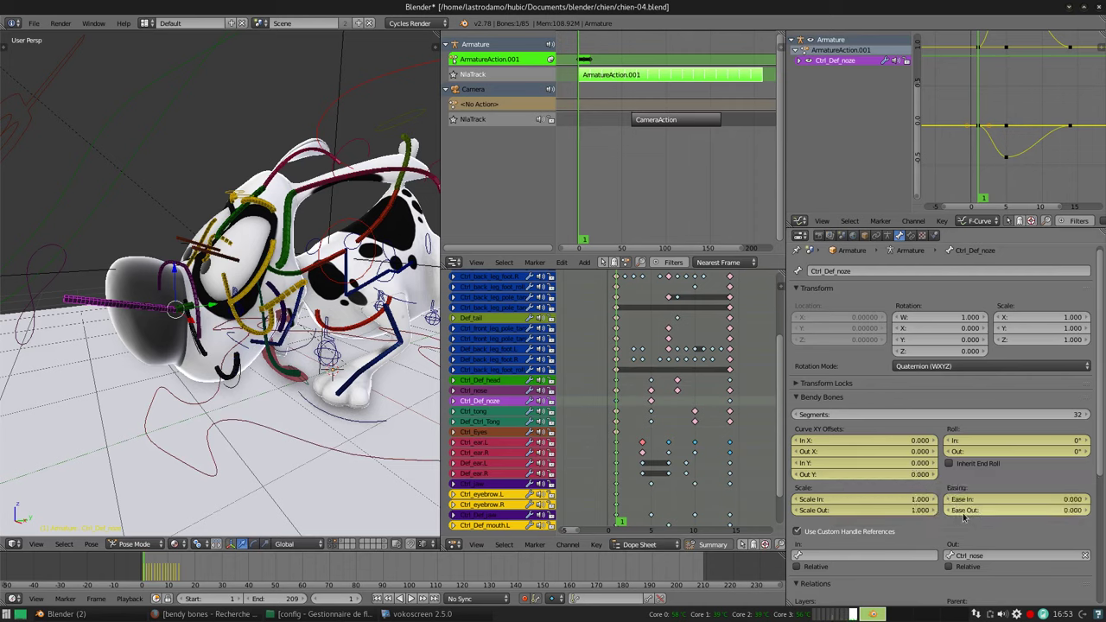
pyautogui.scroll(-2, 968, 516)
pyautogui.scroll(-2, 977, 516)
pyautogui.scroll(-1, 979, 516)
pyautogui.scroll(2, 979, 515)
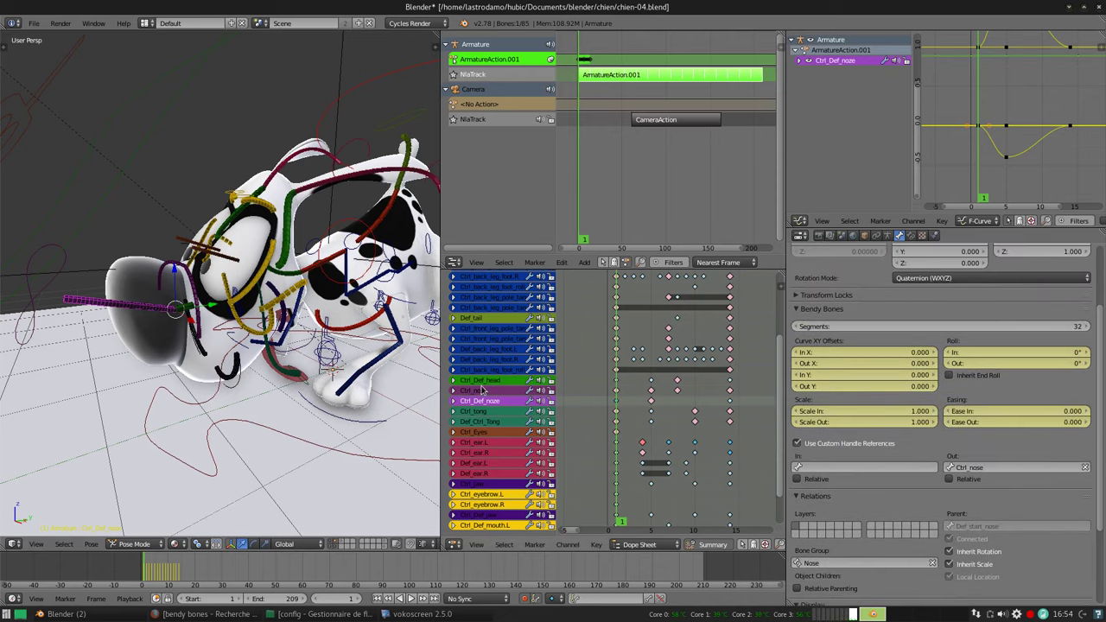
pyautogui.moveTo(143, 389); pyautogui.dragTo(192, 376, button='middle')
# Switch to the test_bendy_bones.blend window and select Suzanne's armature
pyautogui.click(61, 613)
pyautogui.click(95, 585)
pyautogui.moveTo(340, 246); pyautogui.dragTo(405, 331, button='middle')
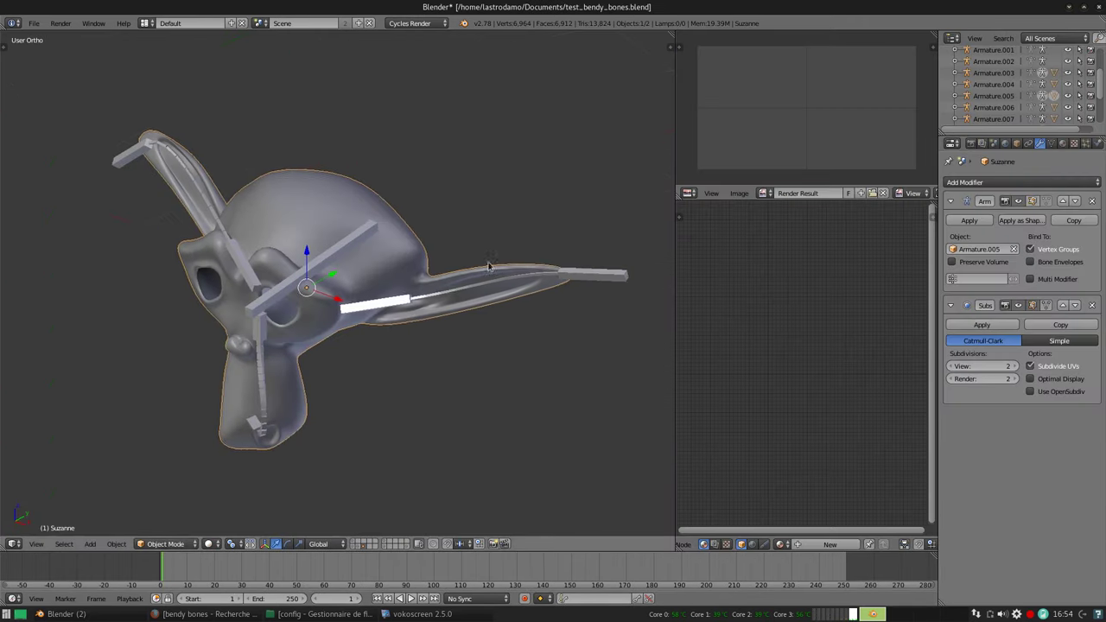
pyautogui.rightClick(341, 381)
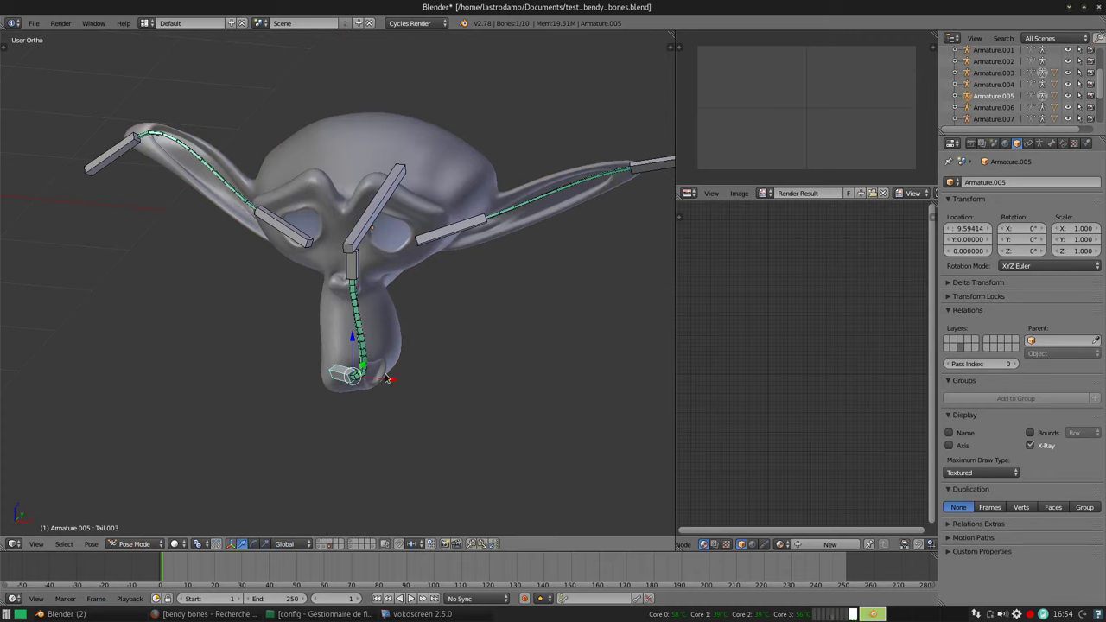
# Select the chin's bendy bone and show its 16-segment settings with Base.001/Tail.003 handles
pyautogui.rightClick(377, 208)
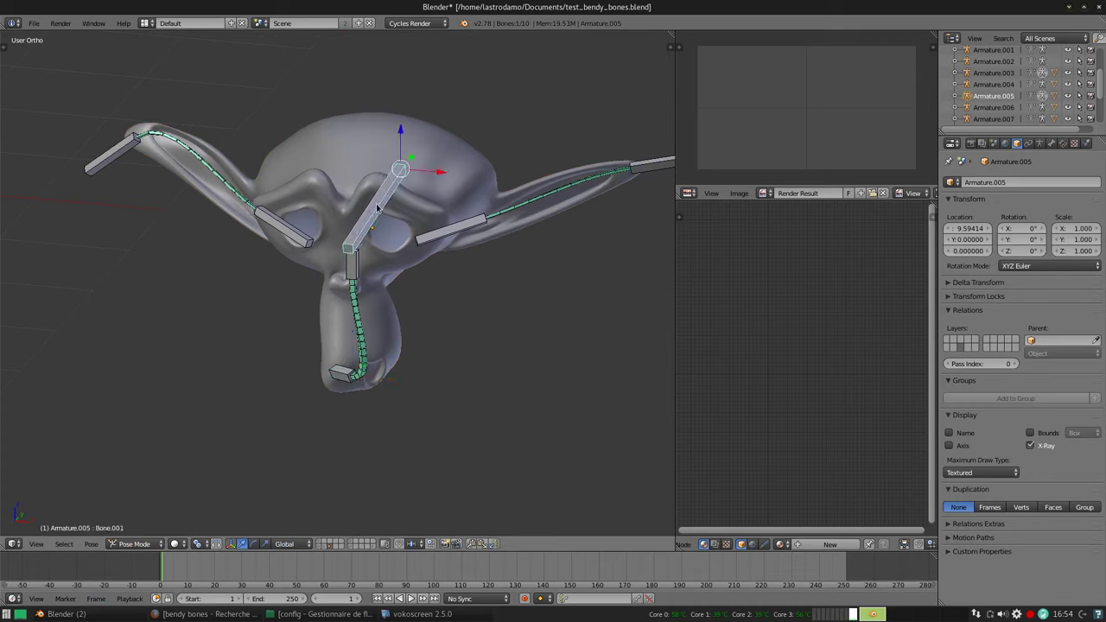
pyautogui.rightClick(350, 370)
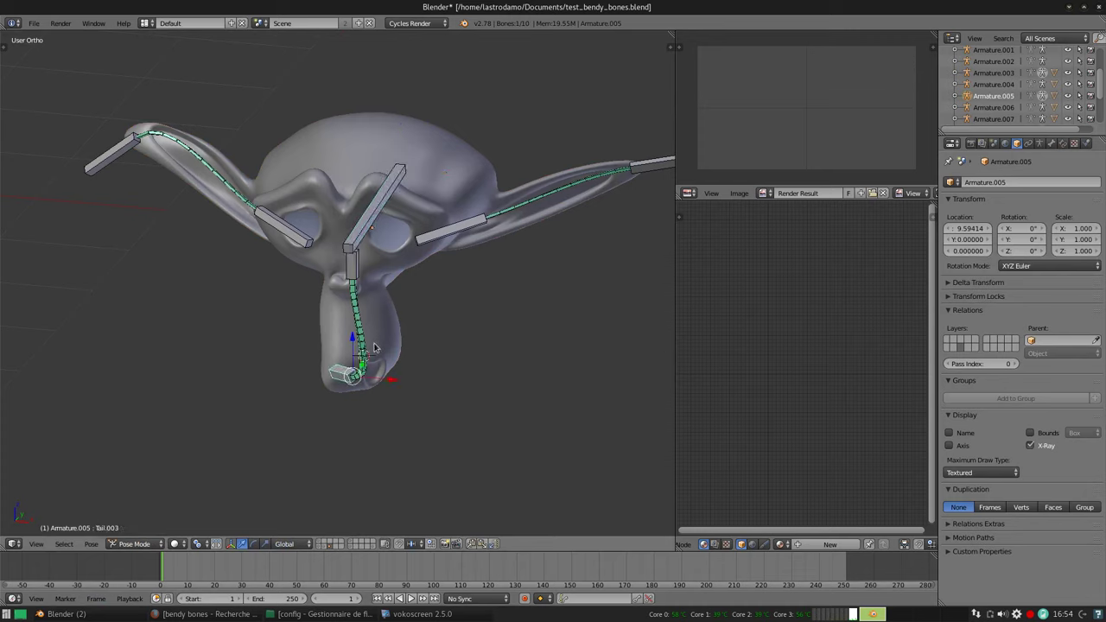
pyautogui.rightClick(363, 348)
pyautogui.click(1051, 143)
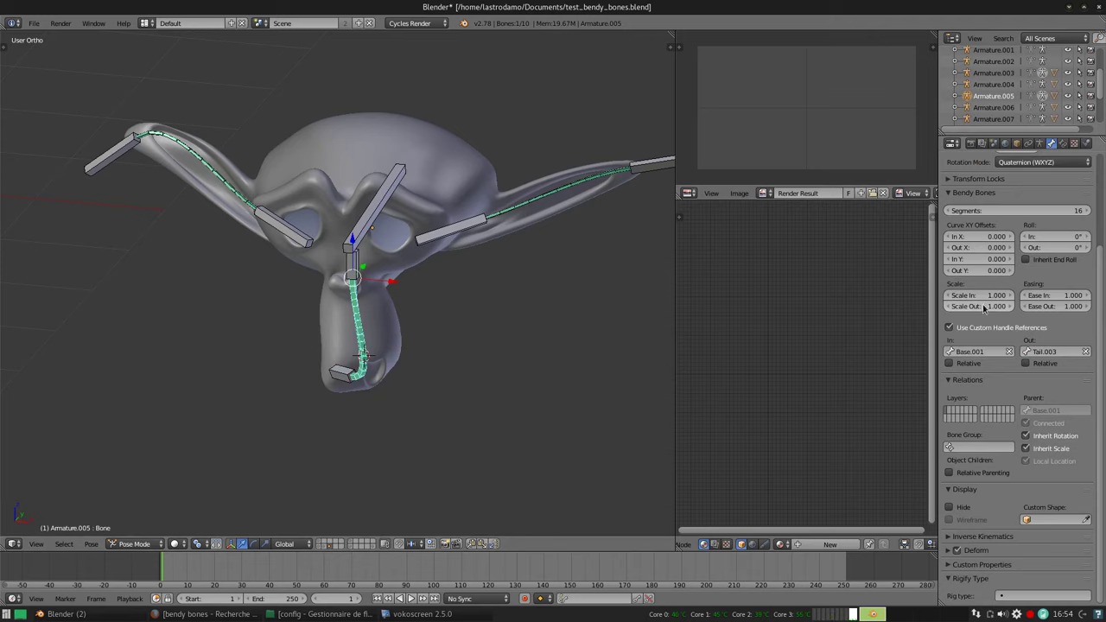
# Try the chin bone's Scale Out at 2.300, then settle it at 1.330
pyautogui.moveTo(981, 310); pyautogui.dragTo(1042, 309)
pyautogui.moveTo(325, 314)
pyautogui.mouseDown(button='middle')
pyautogui.moveTo(496, 263)
pyautogui.moveTo(471, 269)
pyautogui.mouseUp(button='middle')
pyautogui.moveTo(978, 306)
pyautogui.mouseDown()
pyautogui.moveTo(922, 306)
pyautogui.moveTo(1003, 306)
pyautogui.moveTo(983, 306)
pyautogui.mouseUp()
pyautogui.moveTo(245, 249); pyautogui.dragTo(370, 263, button='middle')
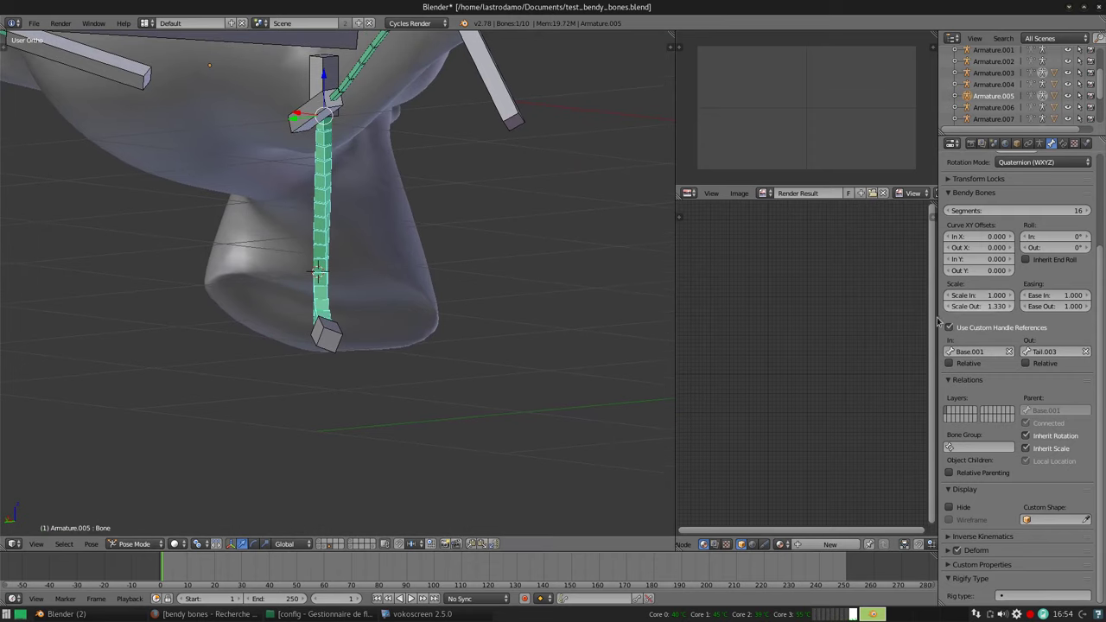
# Clear Tail.003's rotation and retune the chin Scale Out through 2.890 and 2.240 to 1.840
pyautogui.rightClick(354, 352)
pyautogui.hotkey('alt', 'r')
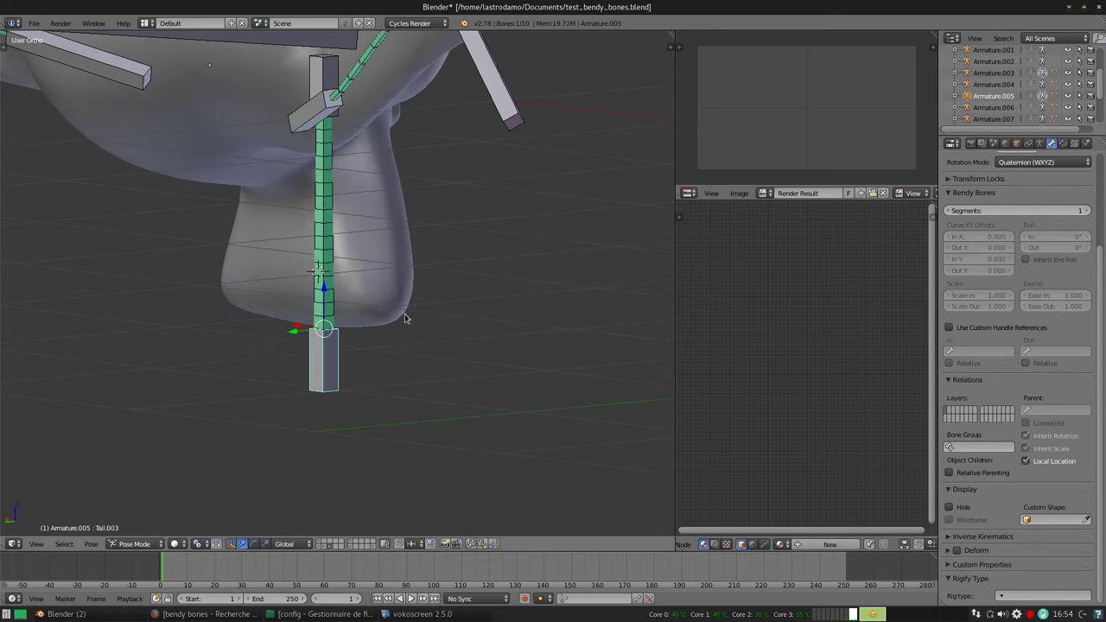
pyautogui.rightClick(323, 277)
pyautogui.moveTo(979, 305)
pyautogui.mouseDown()
pyautogui.moveTo(1007, 306)
pyautogui.moveTo(985, 306)
pyautogui.mouseUp()
pyautogui.moveTo(182, 316)
pyautogui.mouseDown(button='middle')
pyautogui.moveTo(412, 267)
pyautogui.moveTo(386, 304)
pyautogui.moveTo(375, 288)
pyautogui.moveTo(415, 284)
pyautogui.moveTo(434, 304)
pyautogui.mouseUp(button='middle')
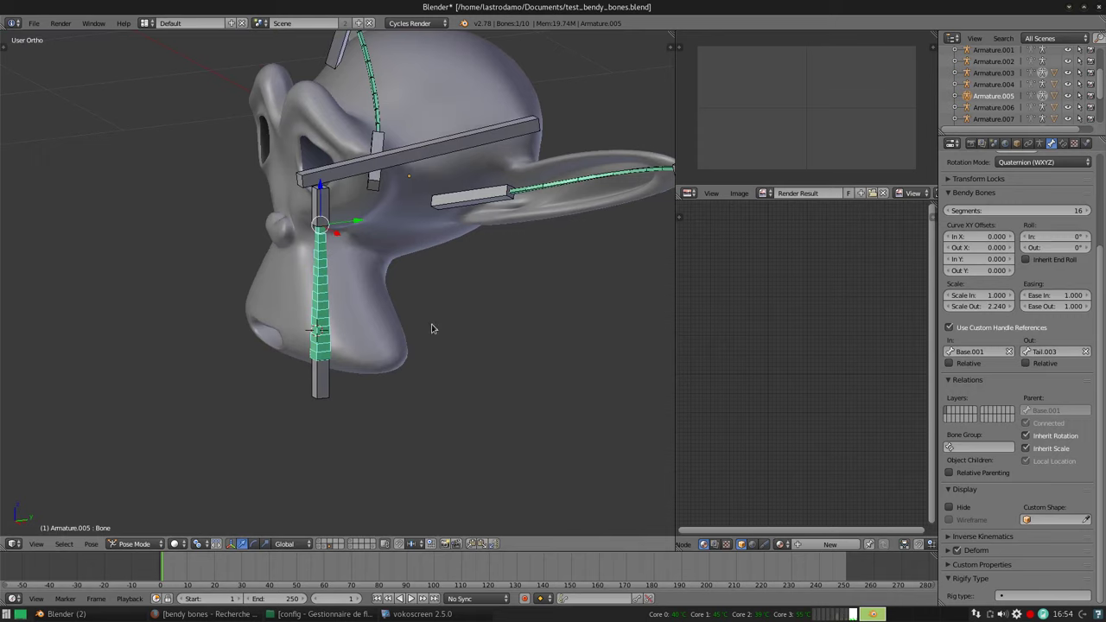
pyautogui.moveTo(492, 314); pyautogui.dragTo(427, 311, button='middle')
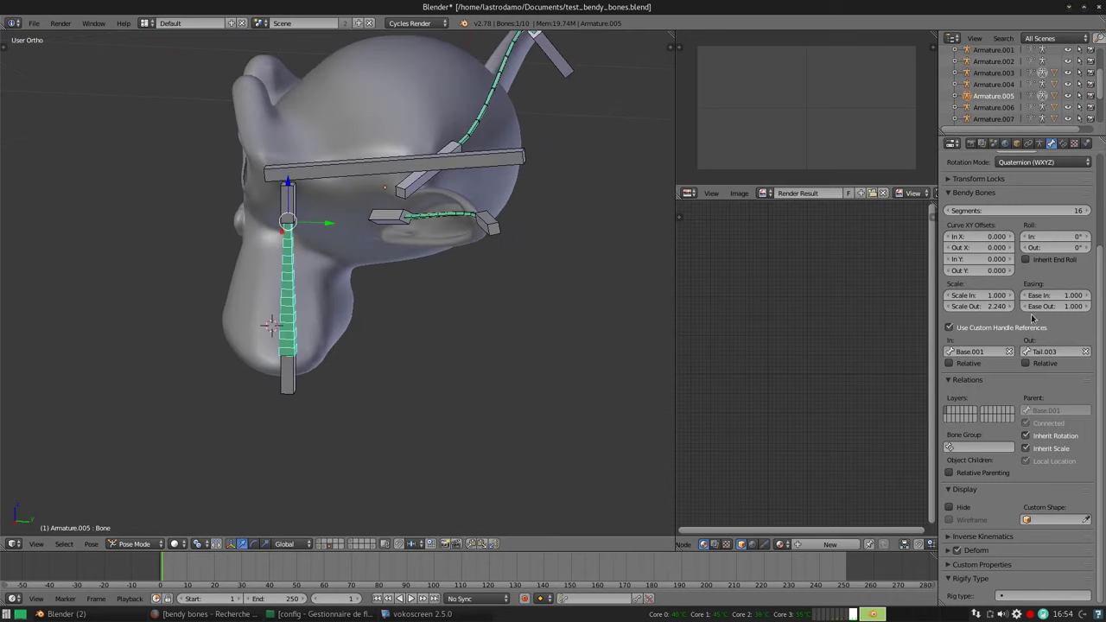
pyautogui.moveTo(1002, 306); pyautogui.dragTo(955, 320)
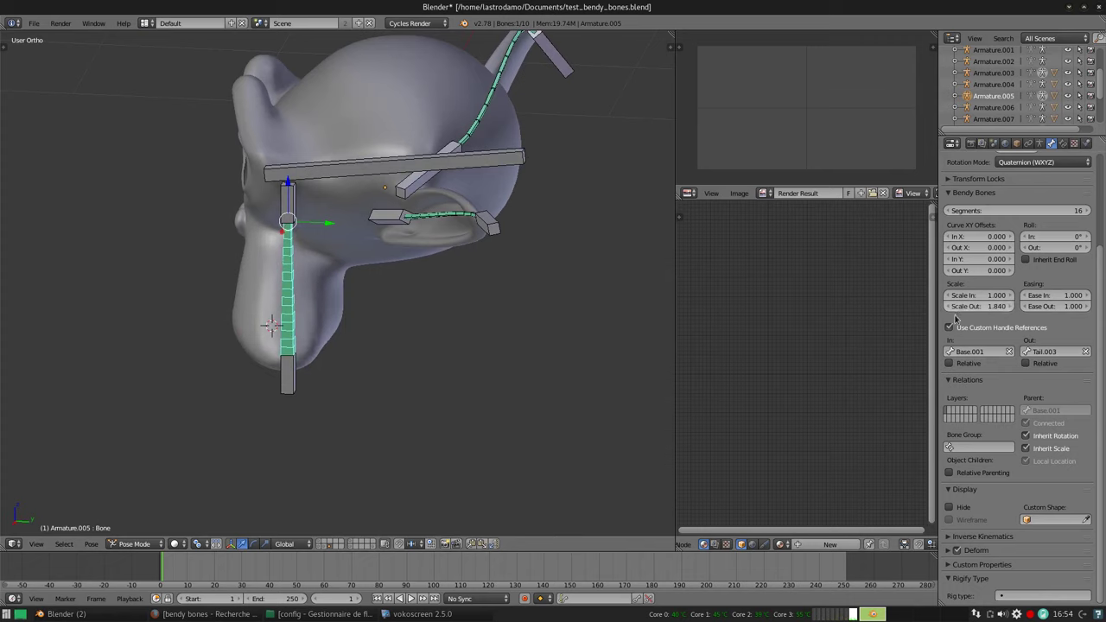
pyautogui.scroll(-3, 508, 267)
pyautogui.moveTo(434, 268)
pyautogui.mouseDown(button='middle')
pyautogui.moveTo(509, 267)
pyautogui.moveTo(552, 248)
pyautogui.moveTo(527, 280)
pyautogui.mouseUp(button='middle')
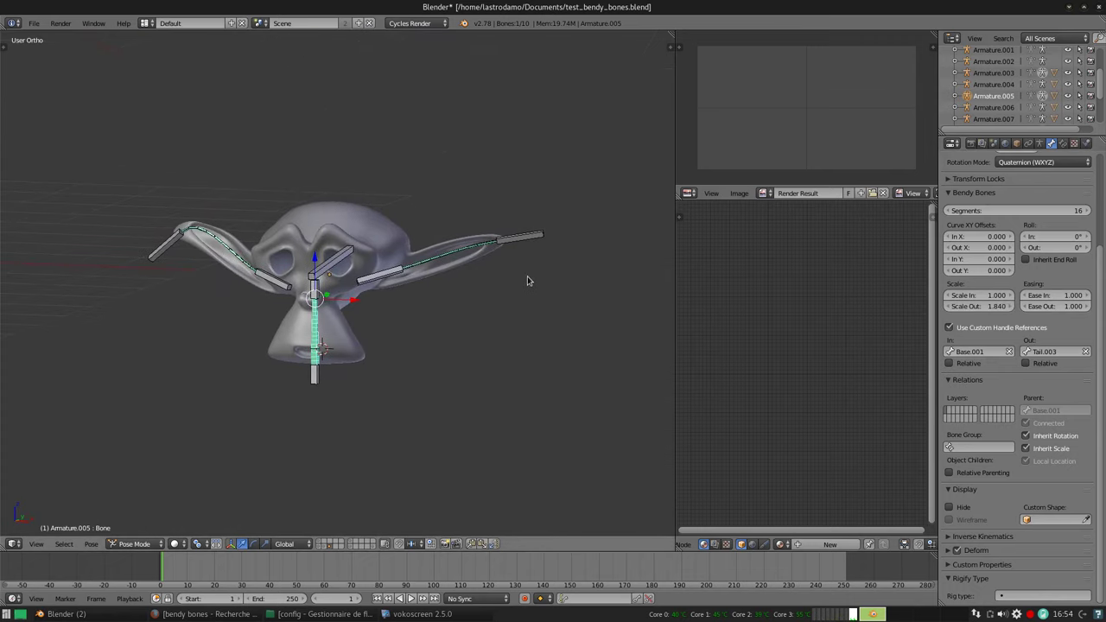
# Set the right ear bendy bone Bone.003's Scale Out to 2.300
pyautogui.rightClick(523, 239)
pyautogui.rightClick(488, 246)
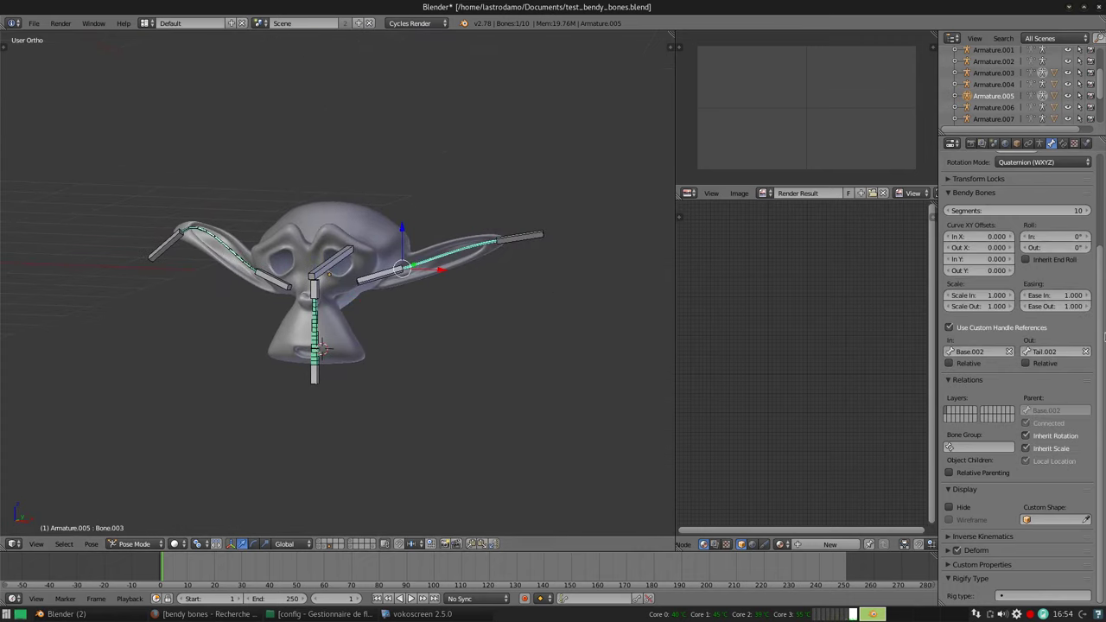
pyautogui.moveTo(989, 307)
pyautogui.mouseDown()
pyautogui.moveTo(1072, 307)
pyautogui.moveTo(1011, 307)
pyautogui.mouseUp()
pyautogui.moveTo(389, 216)
pyautogui.mouseDown(button='middle')
pyautogui.moveTo(341, 186)
pyautogui.moveTo(242, 242)
pyautogui.mouseUp(button='middle')
pyautogui.scroll(3, 340, 186)
# Raise the left ear bendy bone Bone.002's Scale Out to 2.510
pyautogui.rightClick(184, 206)
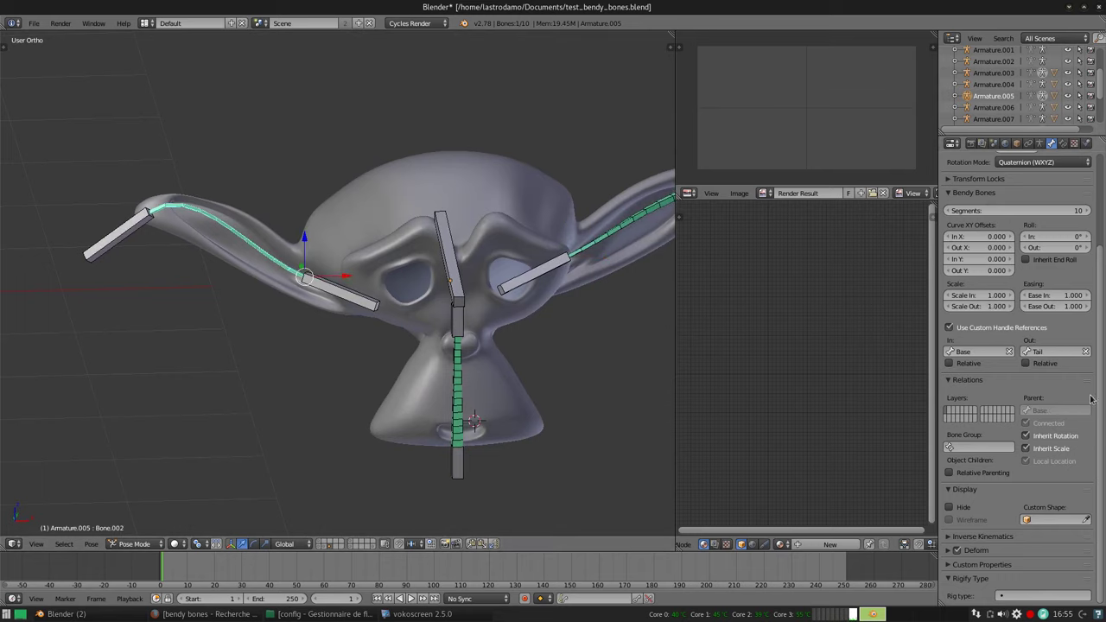
pyautogui.moveTo(993, 307); pyautogui.dragTo(1063, 307)
pyautogui.moveTo(363, 294)
pyautogui.mouseDown(button='middle')
pyautogui.moveTo(337, 315)
pyautogui.moveTo(477, 348)
pyautogui.moveTo(470, 317)
pyautogui.moveTo(460, 338)
pyautogui.mouseUp(button='middle')
pyautogui.scroll(-2, 337, 315)
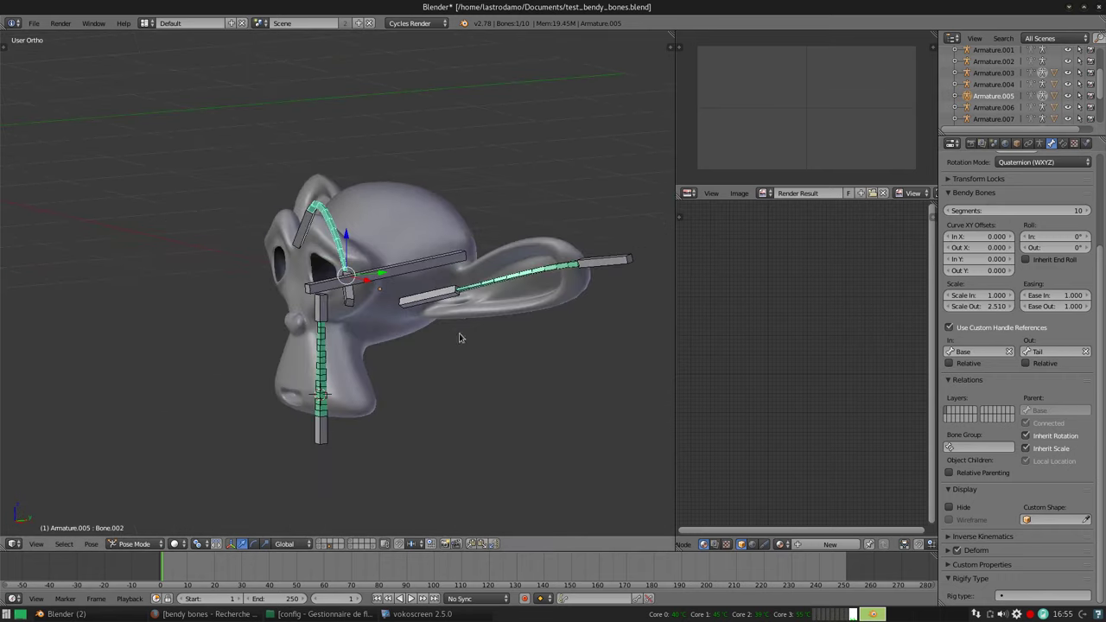
# Lower the chin bendy bone's Scale Out to 0.500
pyautogui.rightClick(328, 443)
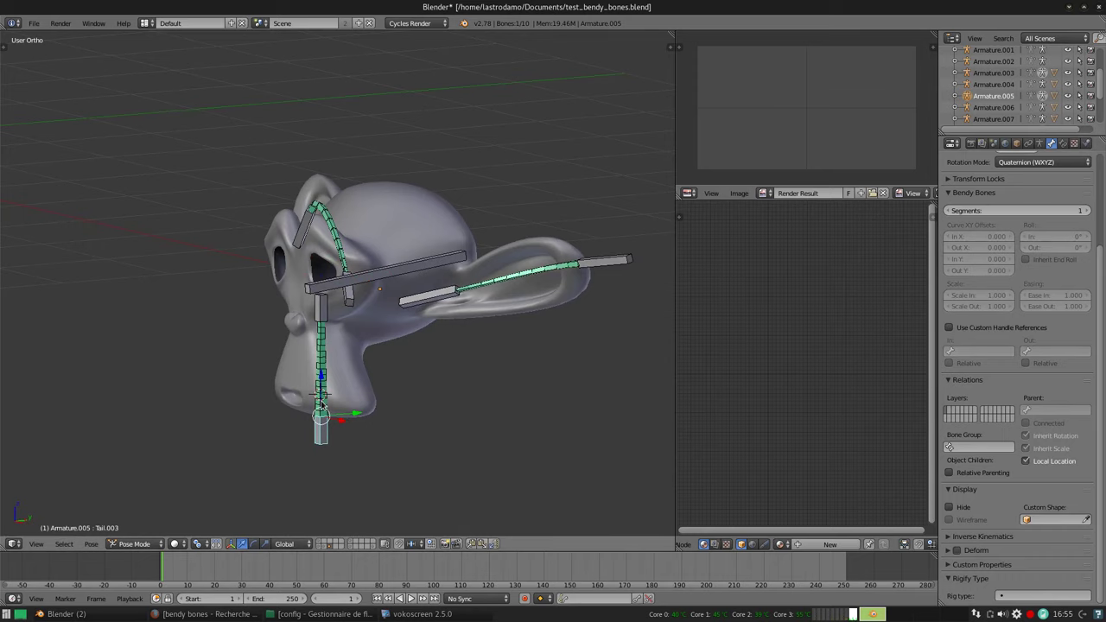
pyautogui.rightClick(321, 405)
pyautogui.moveTo(994, 306); pyautogui.dragTo(954, 306)
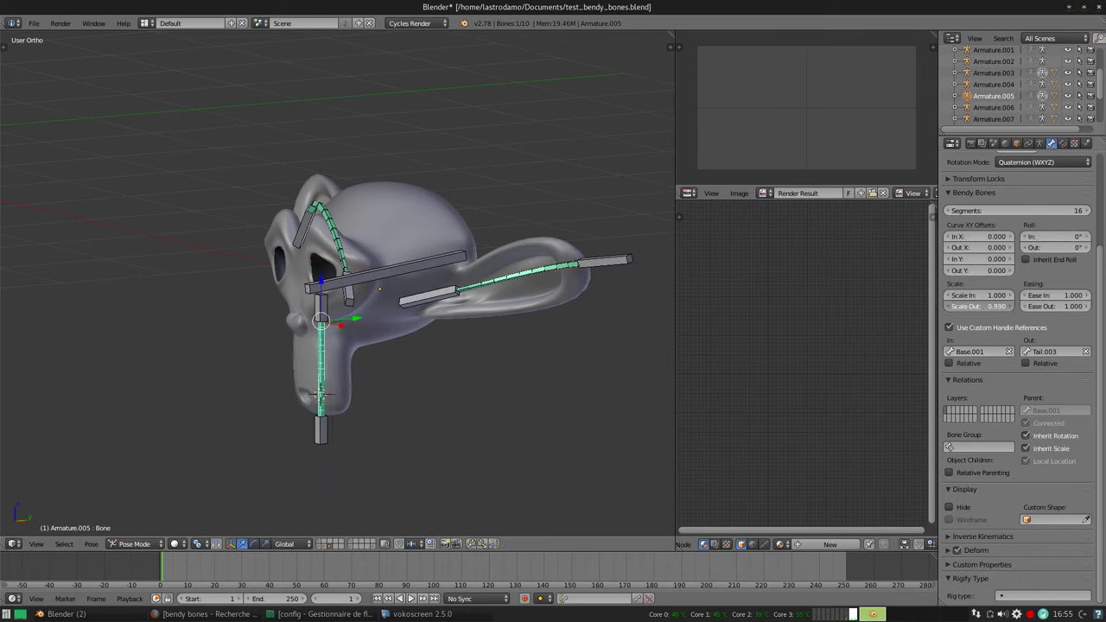
pyautogui.moveTo(372, 324)
pyautogui.mouseDown(button='middle')
pyautogui.moveTo(399, 322)
pyautogui.moveTo(381, 298)
pyautogui.moveTo(482, 314)
pyautogui.moveTo(452, 346)
pyautogui.moveTo(394, 347)
pyautogui.mouseUp(button='middle')
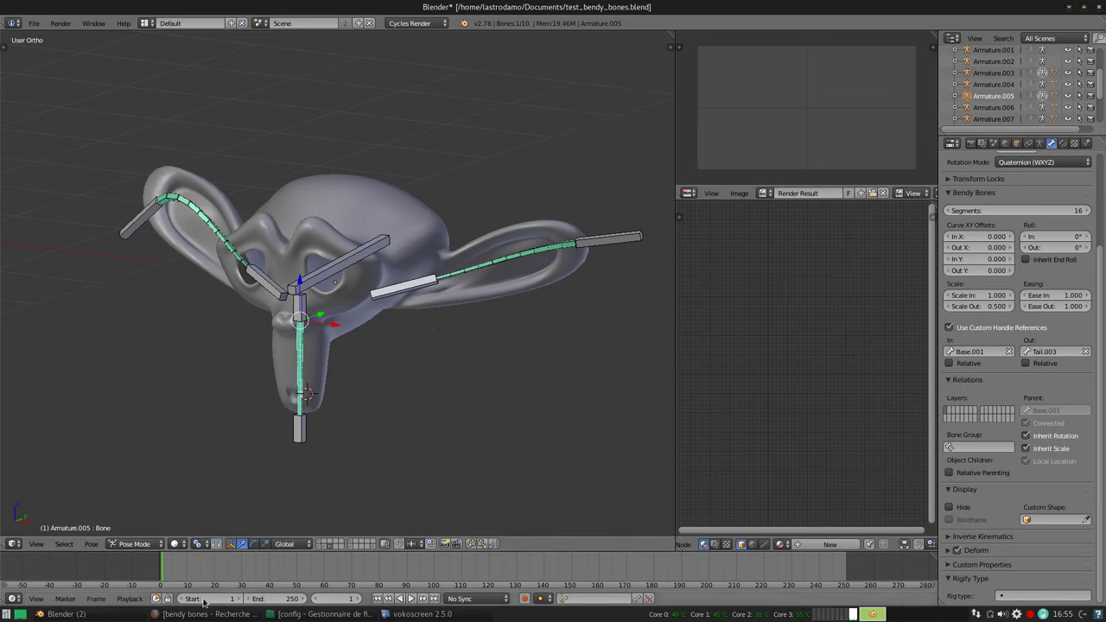
pyautogui.click(62, 613)
pyautogui.click(112, 589)
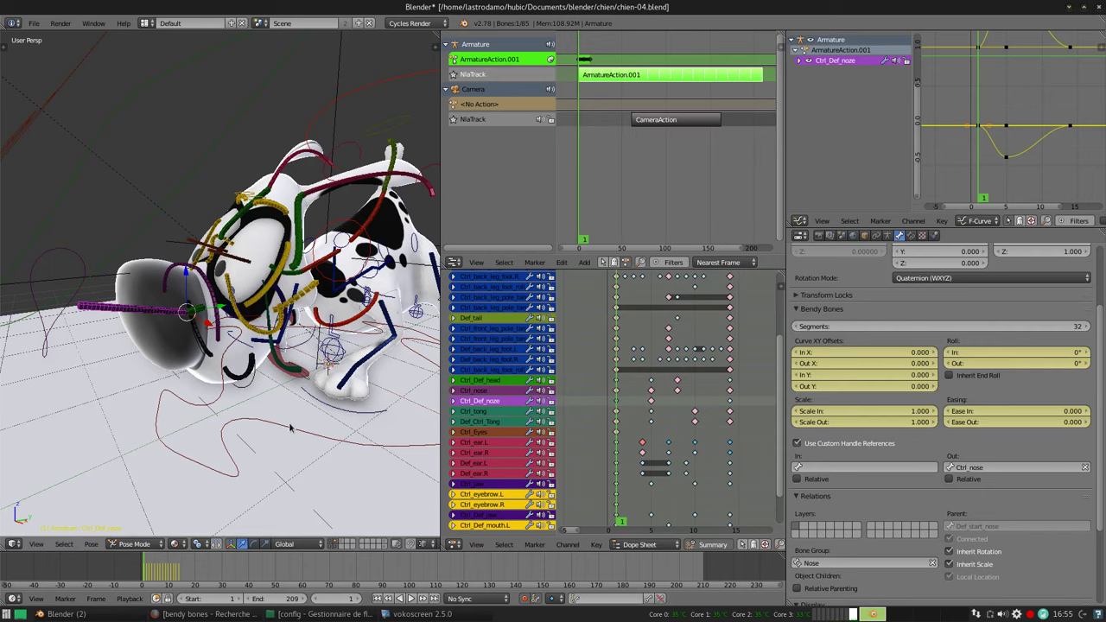
pyautogui.moveTo(294, 425); pyautogui.dragTo(412, 419, button='middle')
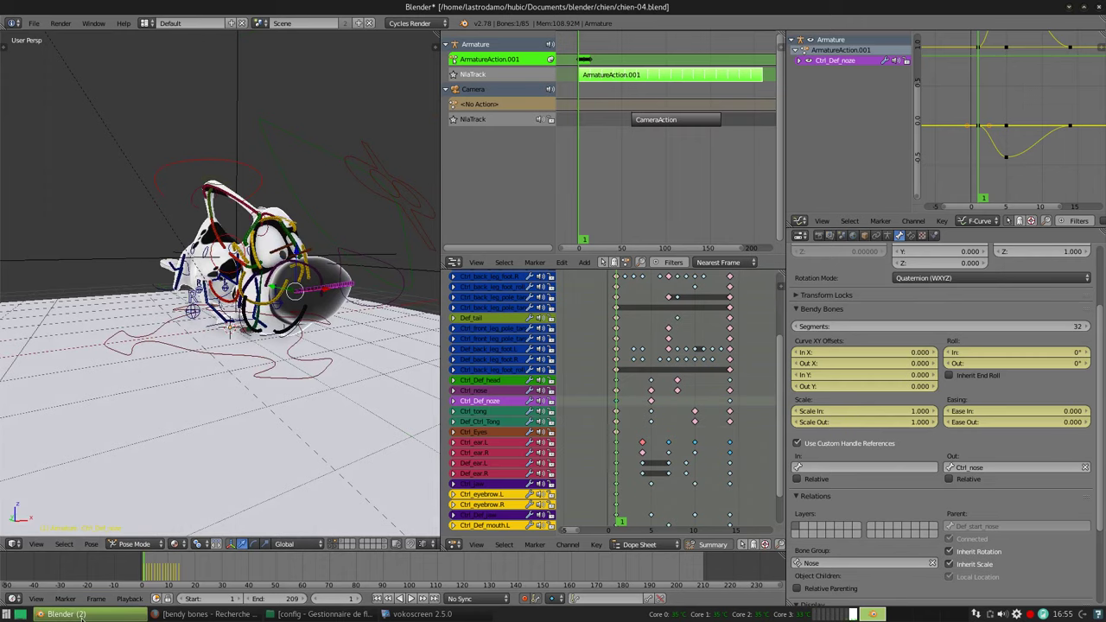
pyautogui.click(195, 614)
pyautogui.click(195, 613)
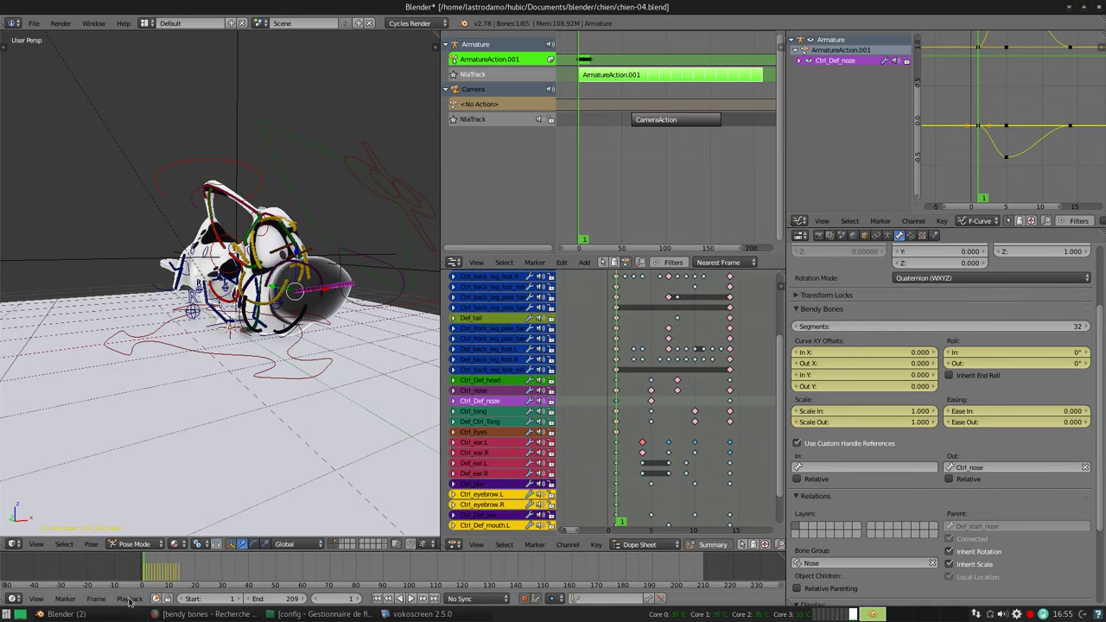
pyautogui.click(65, 614)
pyautogui.click(382, 338)
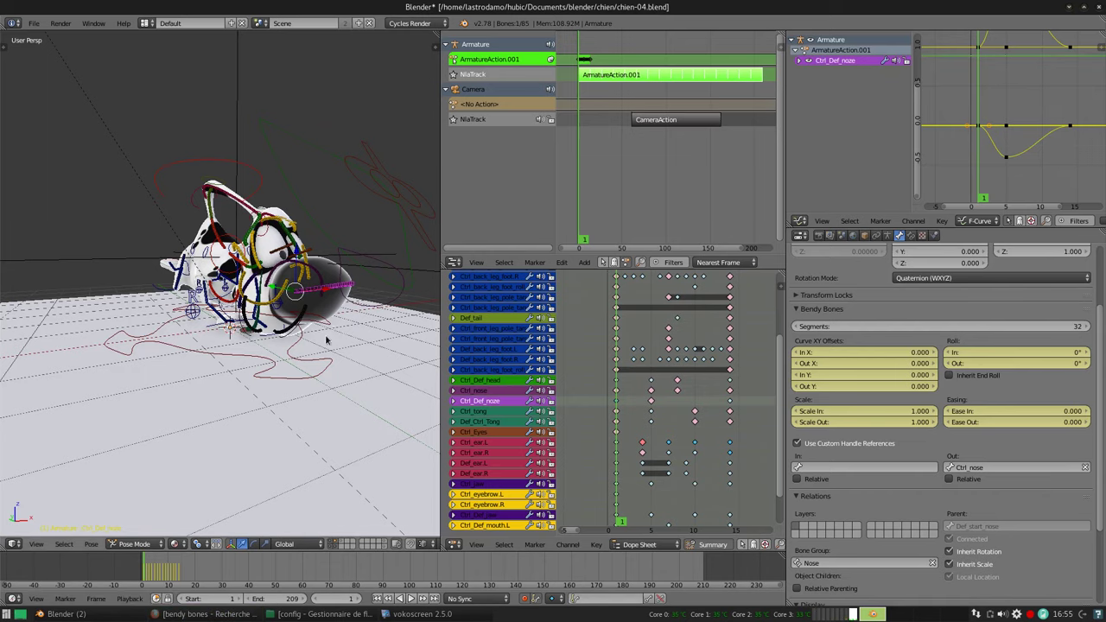
pyautogui.moveTo(328, 342); pyautogui.dragTo(338, 527, button='middle')
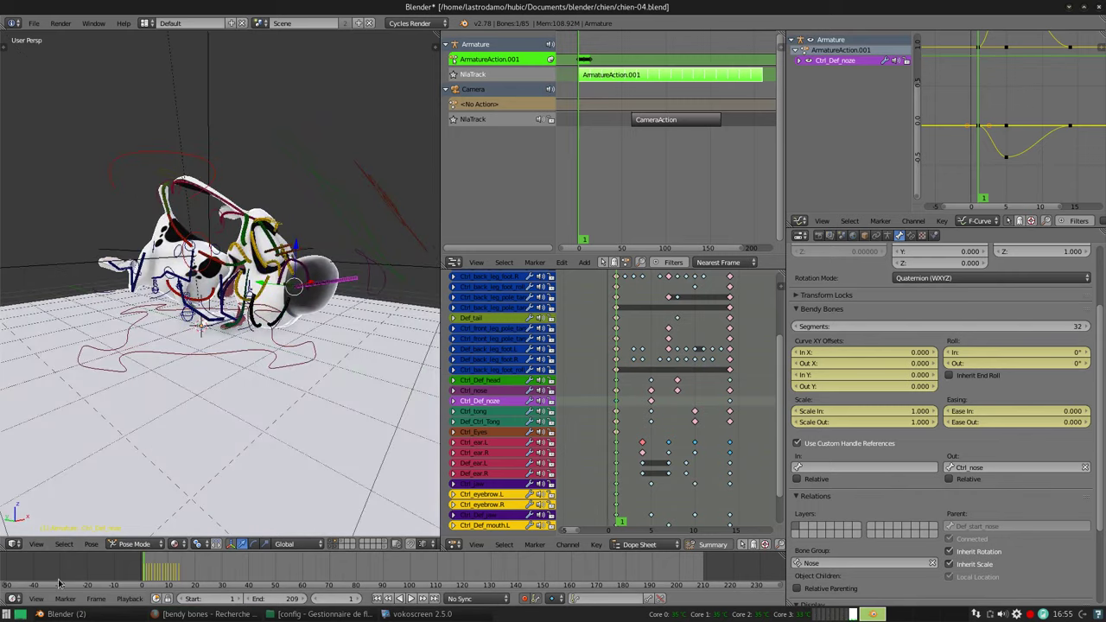
pyautogui.click(63, 613)
pyautogui.click(95, 588)
pyautogui.scroll(-3, 245, 421)
pyautogui.moveTo(302, 353); pyautogui.dragTo(390, 345, button='middle')
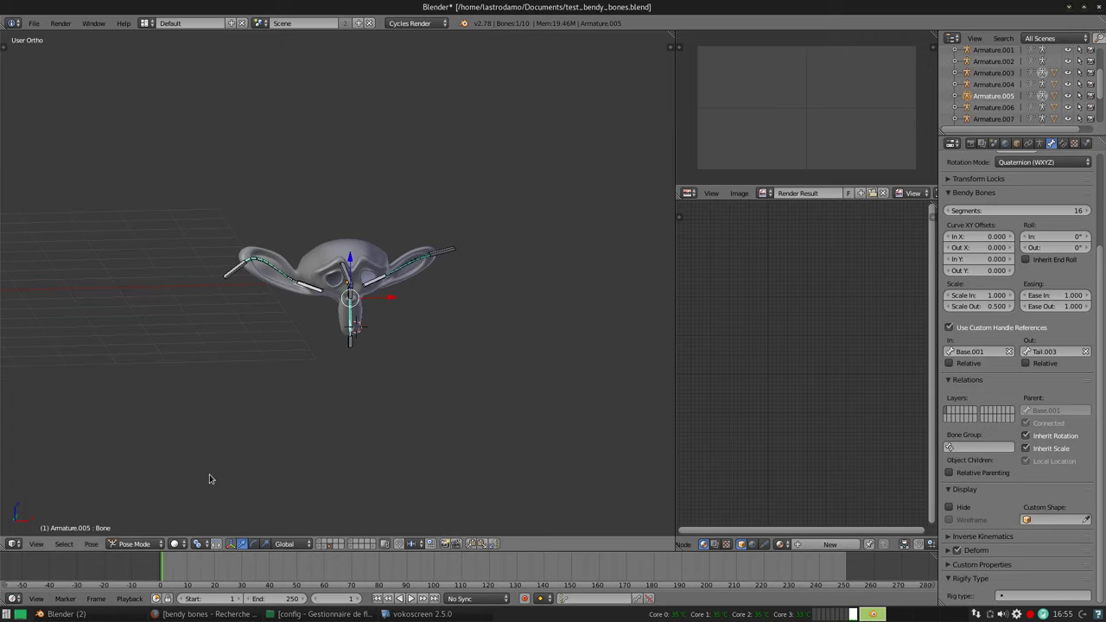
# Select Suzanne and display its Armature and Subdivision Surface modifiers in the Modifiers tab
pyautogui.rightClick(374, 252)
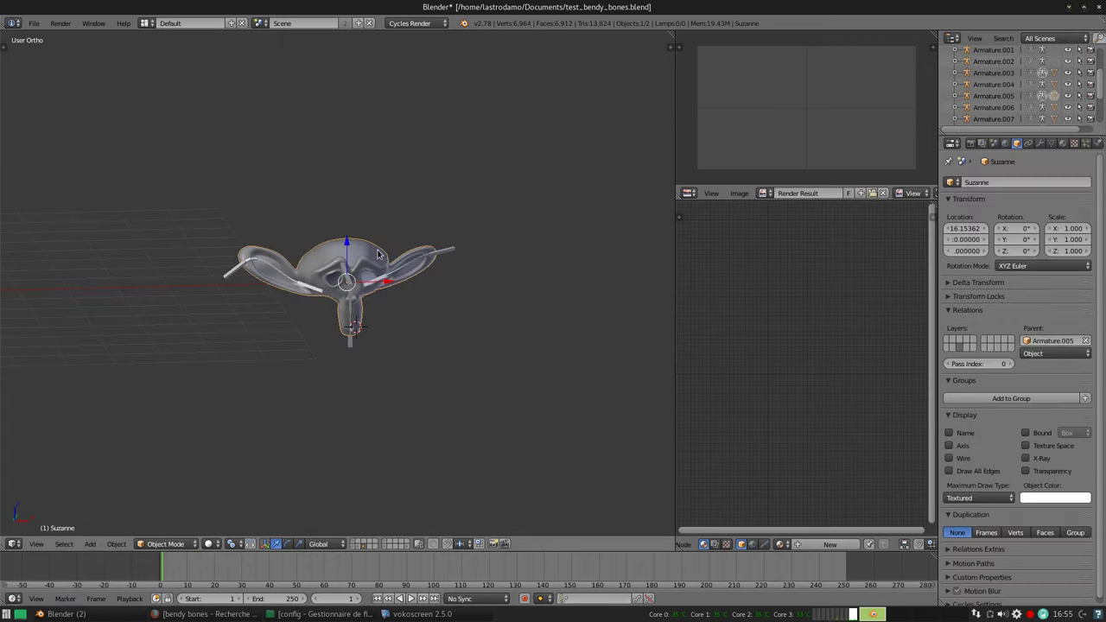
pyautogui.click(1048, 144)
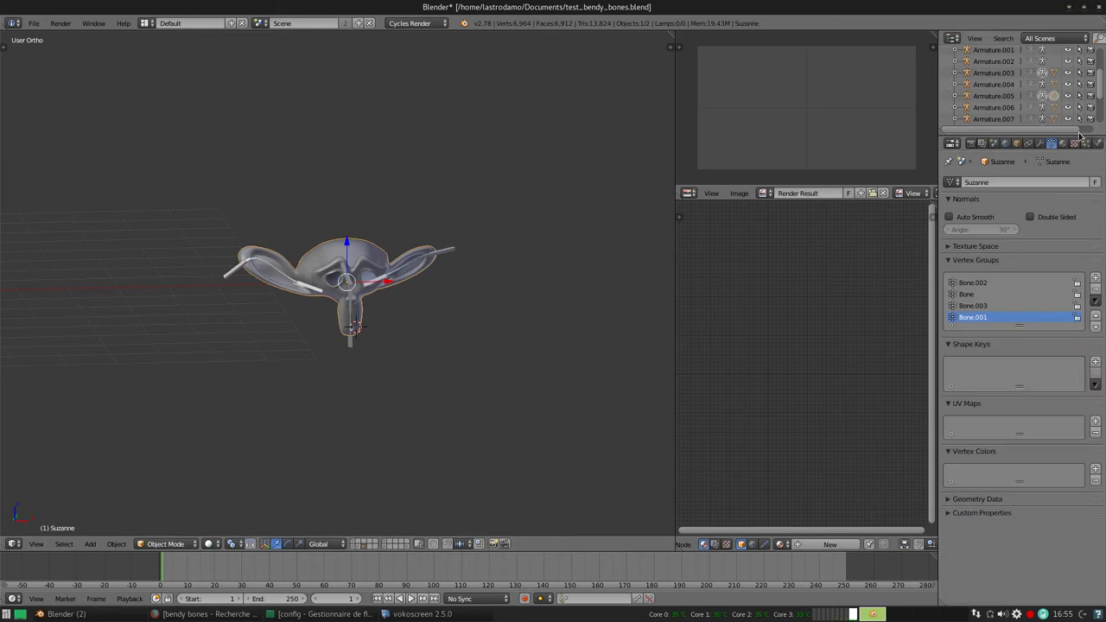
pyautogui.click(1040, 143)
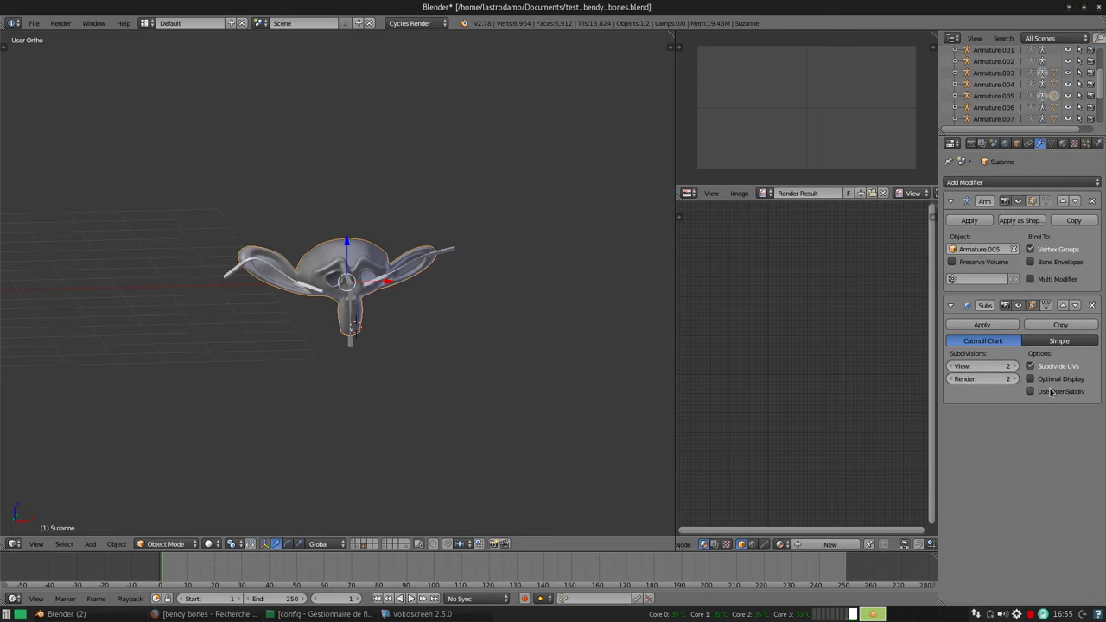
pyautogui.moveTo(359, 276)
pyautogui.mouseDown(button='middle')
pyautogui.moveTo(632, 289)
pyautogui.moveTo(494, 257)
pyautogui.moveTo(530, 272)
pyautogui.moveTo(456, 279)
pyautogui.moveTo(460, 302)
pyautogui.moveTo(510, 310)
pyautogui.moveTo(464, 302)
pyautogui.mouseUp(button='middle')
# Switch to chien-04.blend and select the dog's Ctrl_Def_noze nose bone
pyautogui.click(104, 614)
pyautogui.click(87, 586)
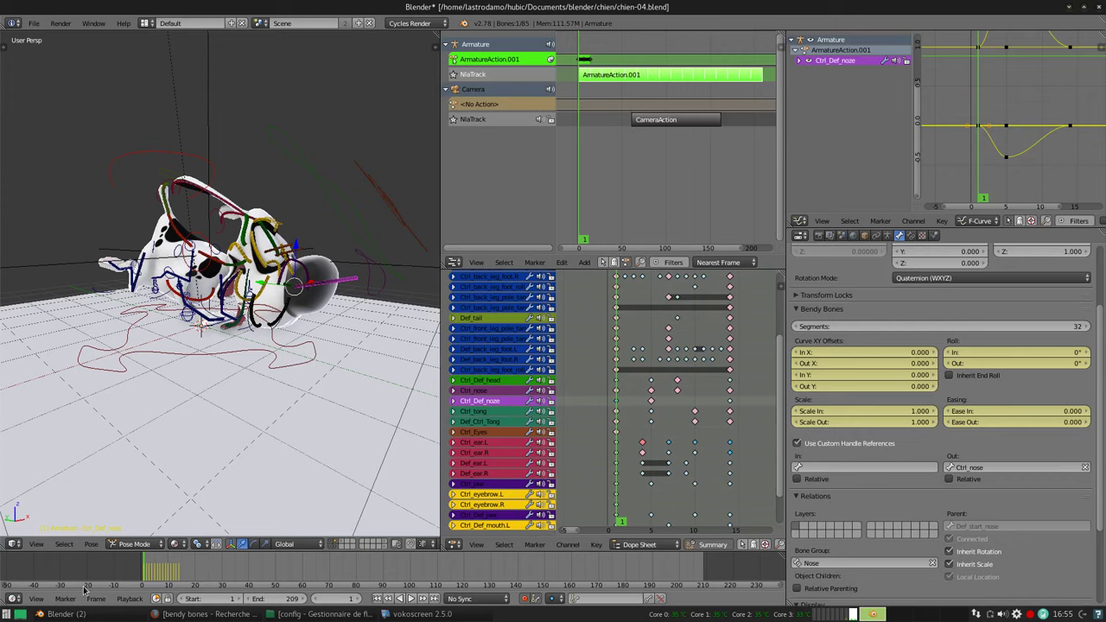
pyautogui.moveTo(333, 227)
pyautogui.mouseDown(button='middle')
pyautogui.moveTo(353, 222)
pyautogui.moveTo(331, 242)
pyautogui.mouseUp(button='middle')
pyautogui.rightClick(340, 260)
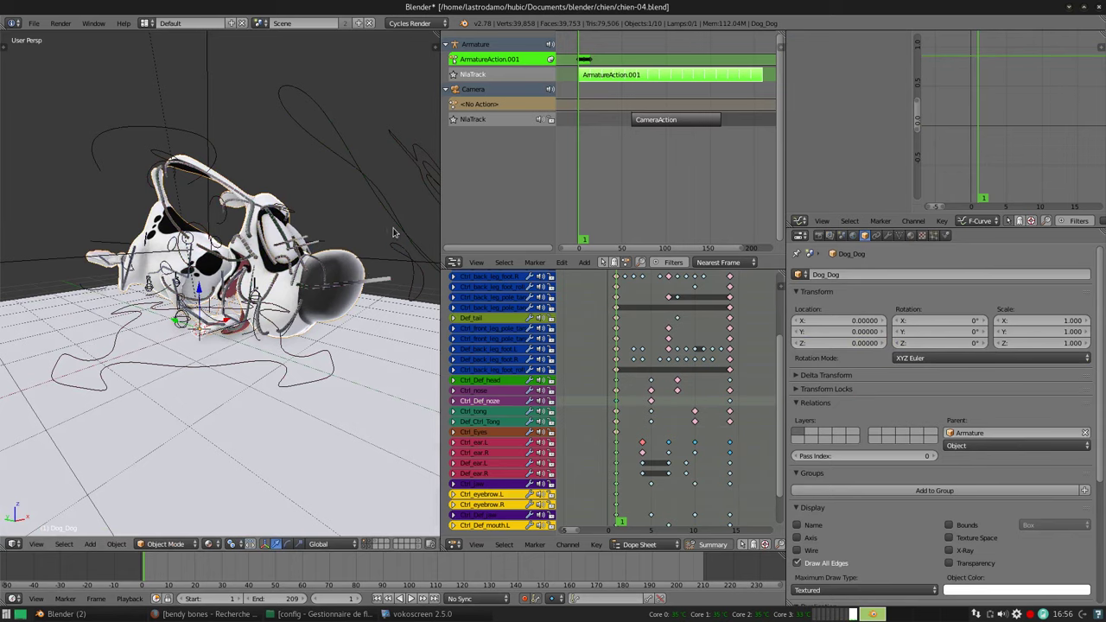
pyautogui.rightClick(370, 280)
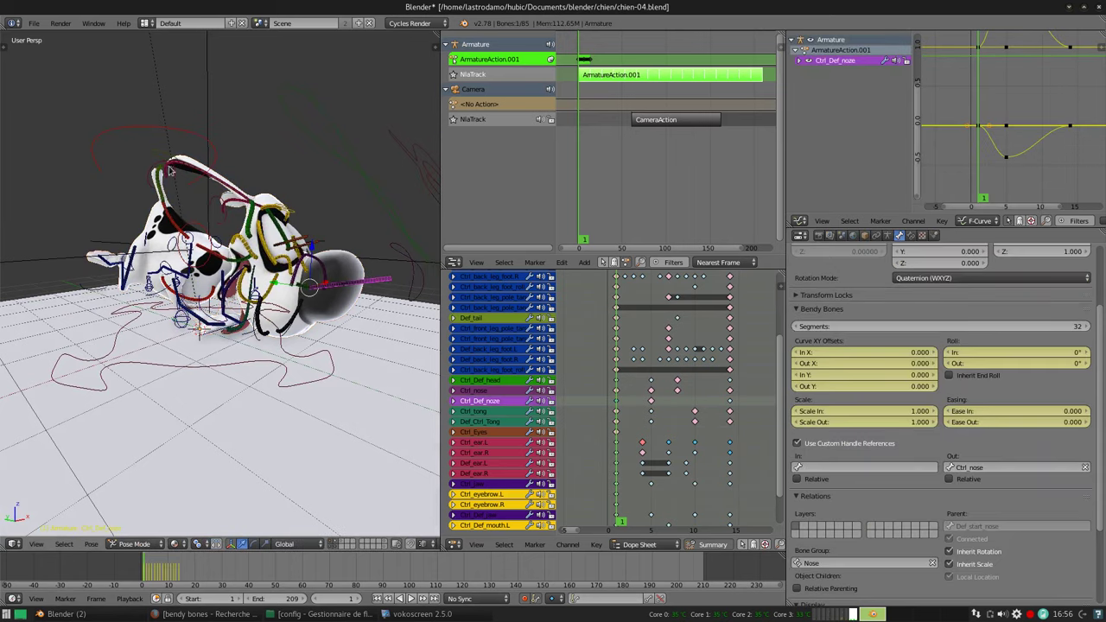
pyautogui.moveTo(171, 171); pyautogui.dragTo(313, 193, button='middle')
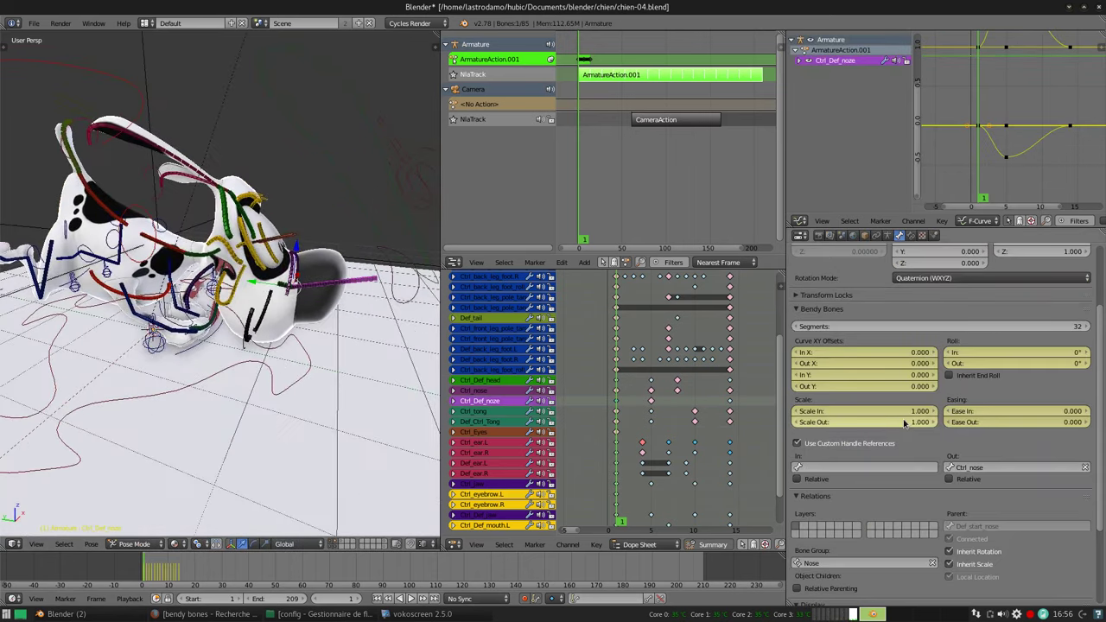
# Bend Ctrl_Def_noze by adjusting its bendy-bone curve Out Y (0.110) and In Y offsets
pyautogui.moveTo(898, 387)
pyautogui.mouseDown()
pyautogui.moveTo(924, 386)
pyautogui.moveTo(929, 375)
pyautogui.mouseUp()
pyautogui.moveTo(259, 302)
pyautogui.mouseDown(button='middle')
pyautogui.moveTo(304, 320)
pyautogui.moveTo(190, 329)
pyautogui.mouseUp(button='middle')
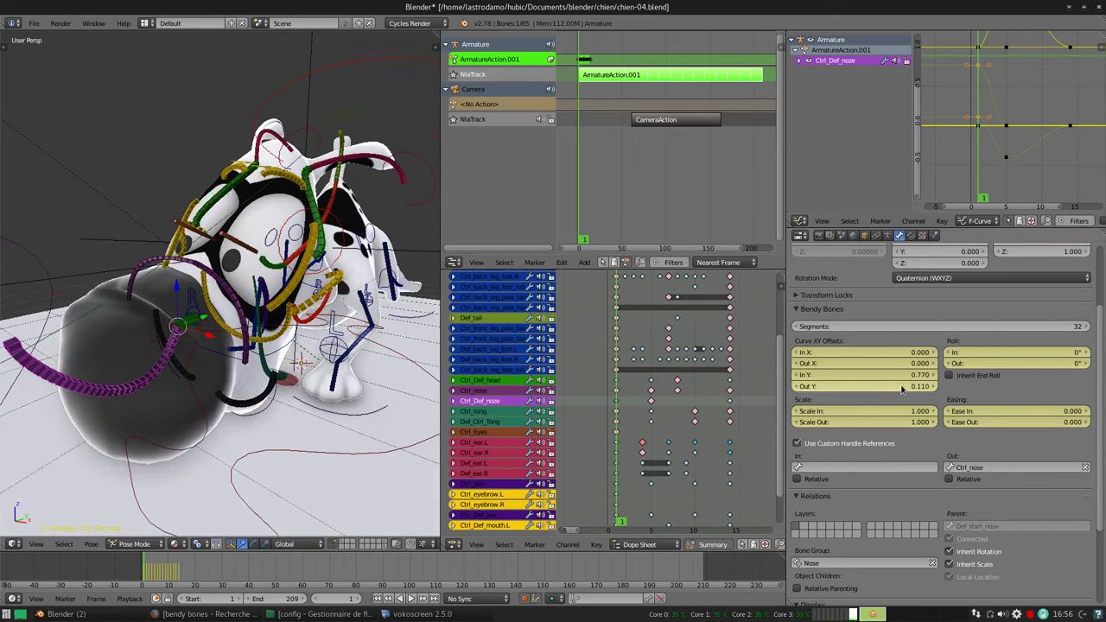
pyautogui.moveTo(901, 390); pyautogui.dragTo(937, 388)
pyautogui.moveTo(225, 286)
pyautogui.mouseDown(button='middle')
pyautogui.moveTo(264, 288)
pyautogui.moveTo(196, 327)
pyautogui.mouseUp(button='middle')
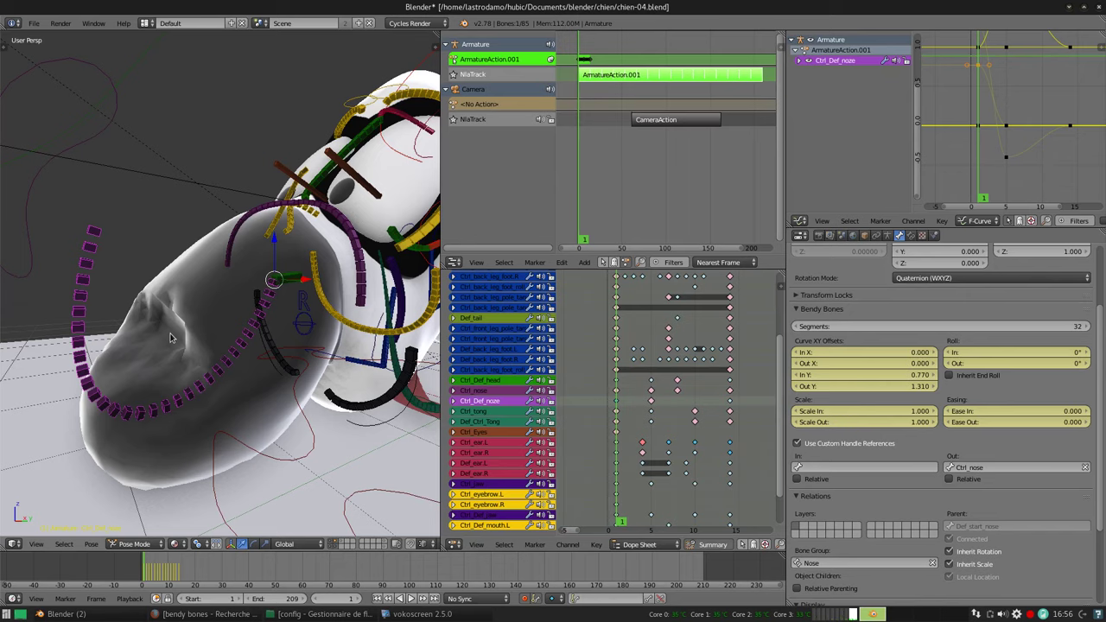
pyautogui.press('n')
pyautogui.scroll(5, 416, 276)
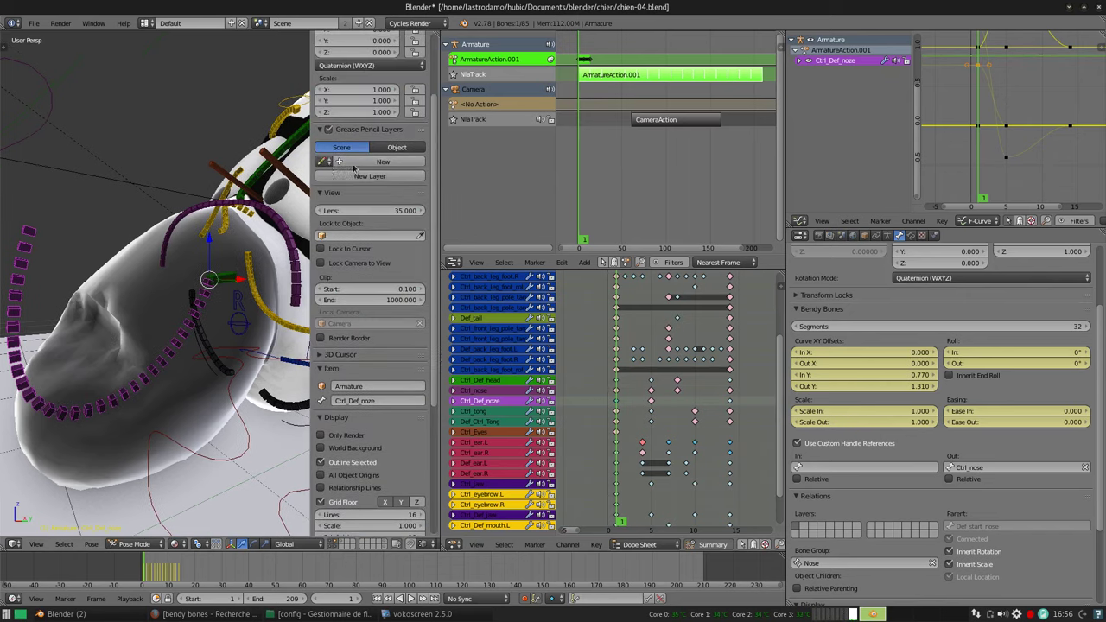
pyautogui.scroll(3, 409, 190)
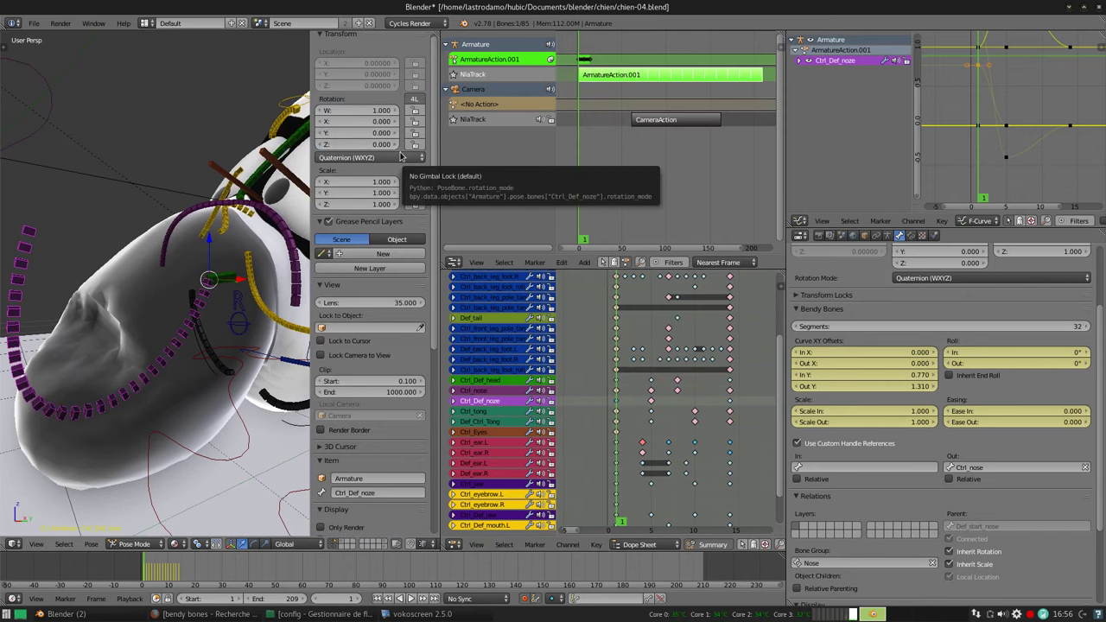
pyautogui.press('n')
# Return the dog rig to Object Mode with the Dog_Dog mesh active
pyautogui.moveTo(216, 281)
pyautogui.mouseDown(button='middle')
pyautogui.moveTo(342, 281)
pyautogui.moveTo(350, 263)
pyautogui.mouseUp(button='middle')
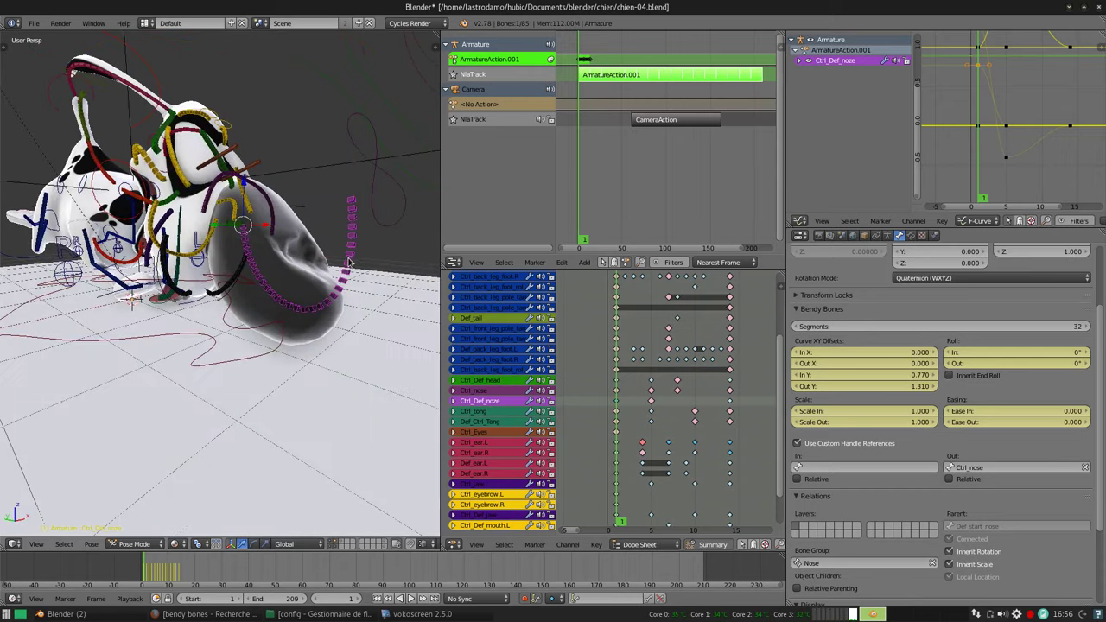
pyautogui.moveTo(278, 284)
pyautogui.mouseDown(button='middle')
pyautogui.moveTo(296, 286)
pyautogui.moveTo(316, 316)
pyautogui.moveTo(297, 287)
pyautogui.mouseUp(button='middle')
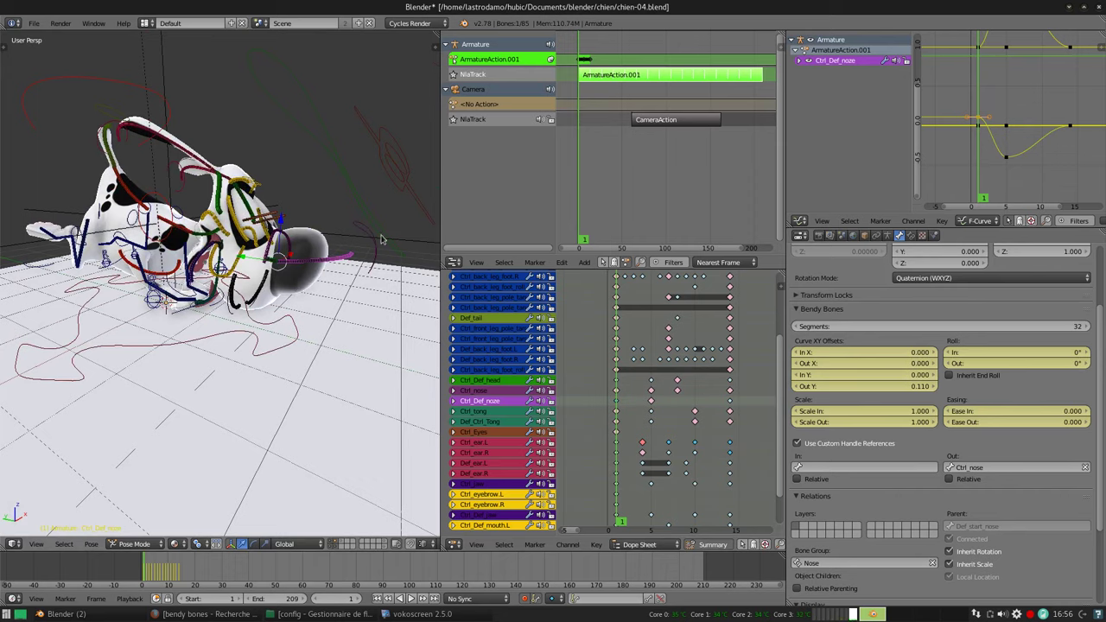
pyautogui.hotkey('ctrl', 'Tab')
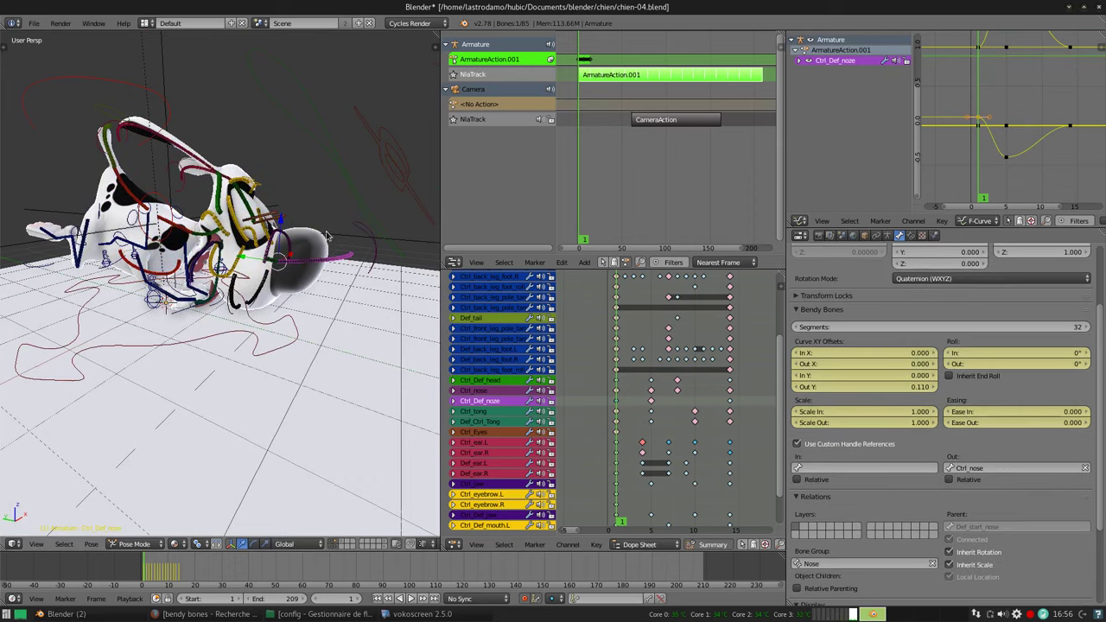
pyautogui.rightClick(331, 237)
pyautogui.moveTo(339, 240)
pyautogui.mouseDown(button='middle')
pyautogui.moveTo(355, 276)
pyautogui.moveTo(336, 269)
pyautogui.mouseUp(button='middle')
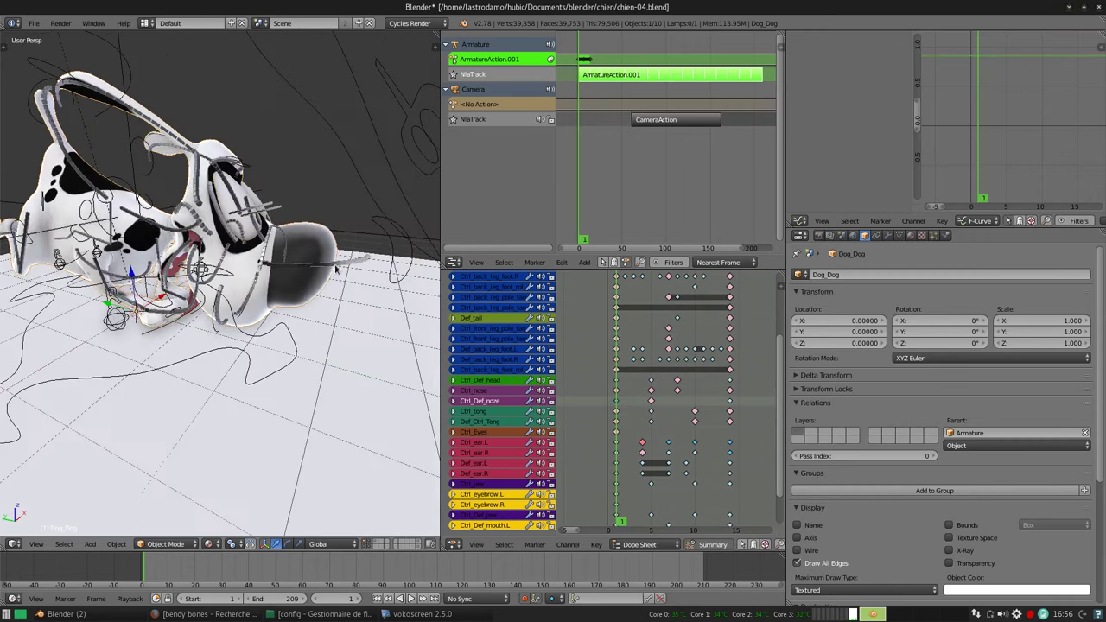
# Toggle the dog mesh in and out of Edit Mode, then select all the dog rig's bones
pyautogui.press('Tab')
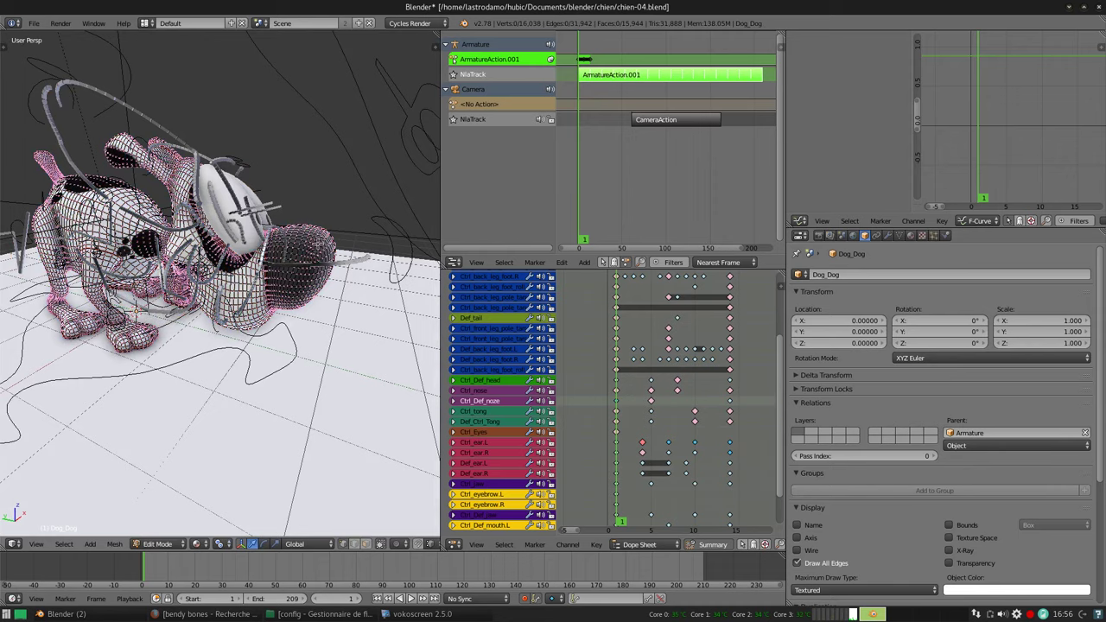
pyautogui.press('Tab')
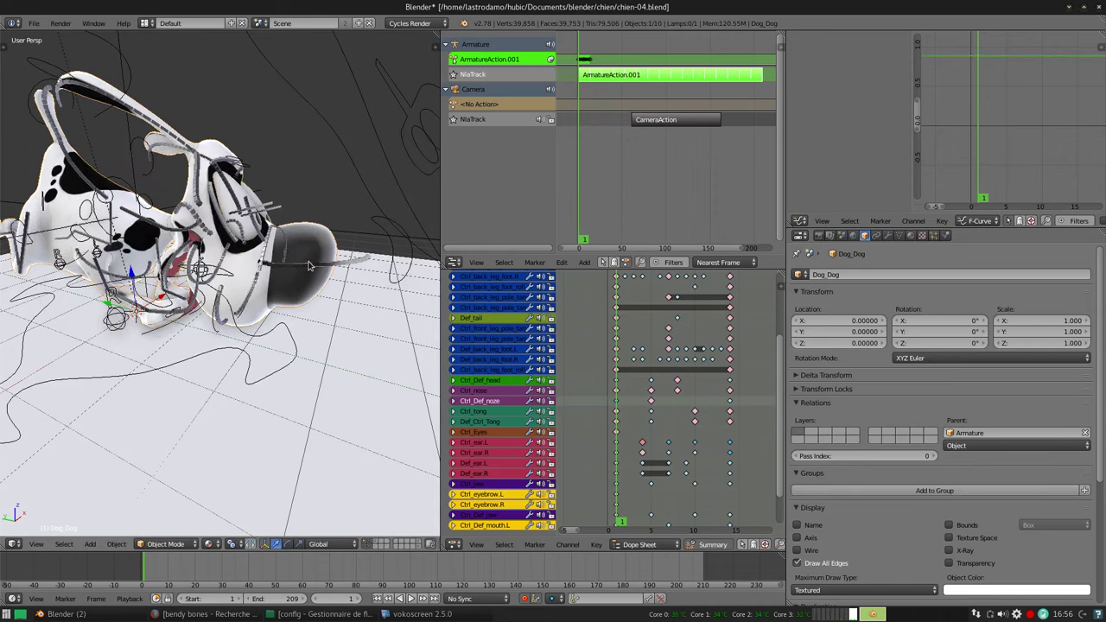
pyautogui.moveTo(305, 310)
pyautogui.mouseDown(button='middle')
pyautogui.moveTo(294, 244)
pyautogui.moveTo(243, 274)
pyautogui.moveTo(326, 173)
pyautogui.mouseUp(button='middle')
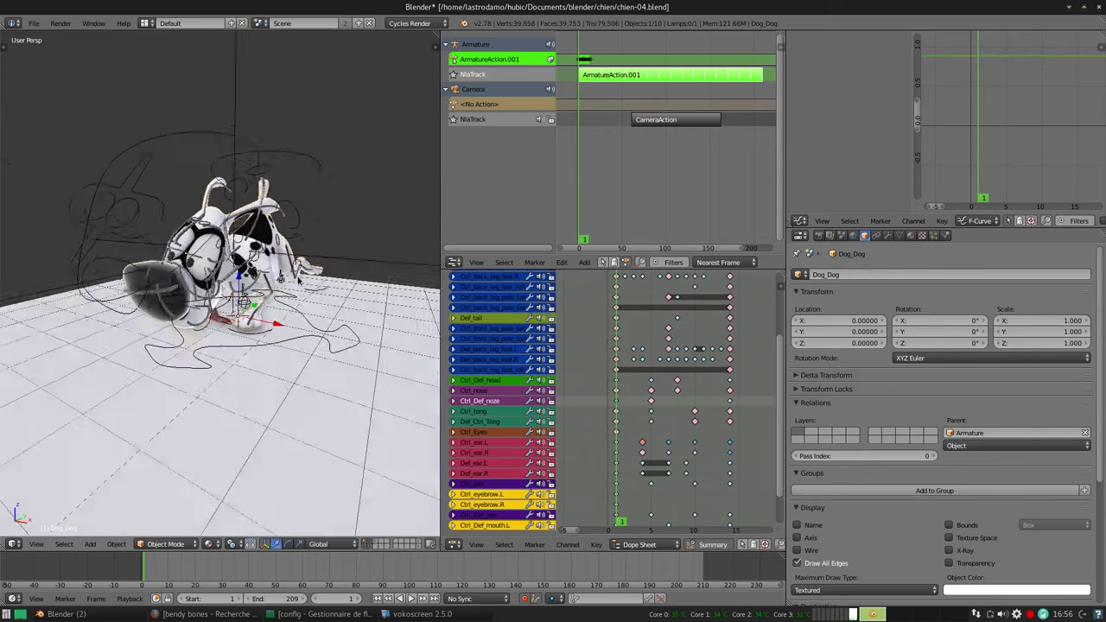
pyautogui.rightClick(329, 171)
pyautogui.press('a')
pyautogui.moveTo(324, 224); pyautogui.dragTo(299, 241, button='middle')
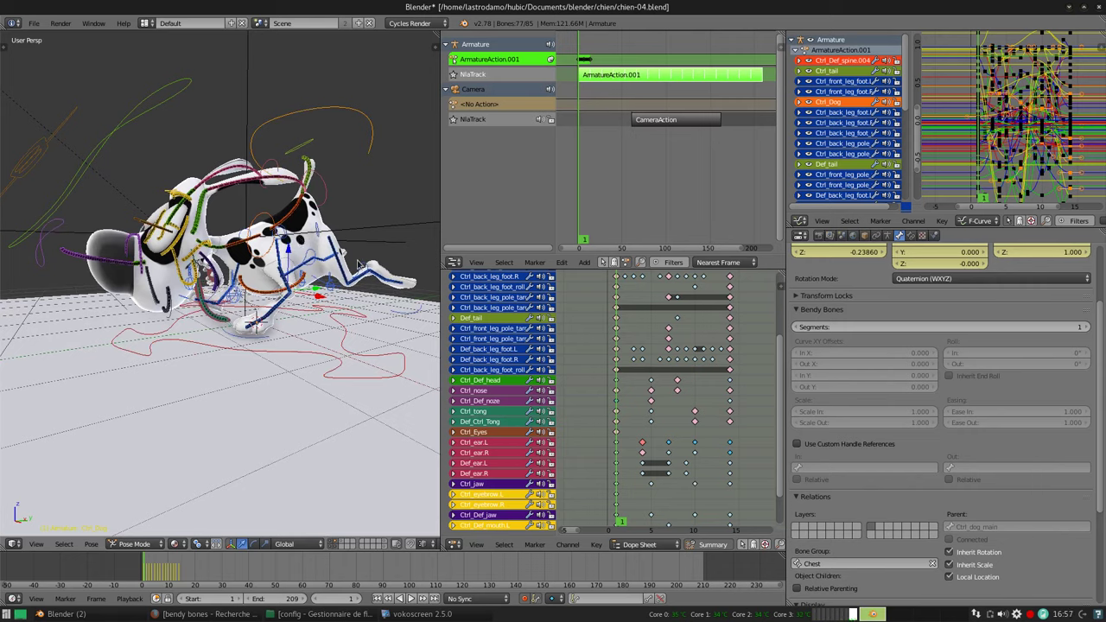
pyautogui.moveTo(172, 518); pyautogui.dragTo(129, 554, button='middle')
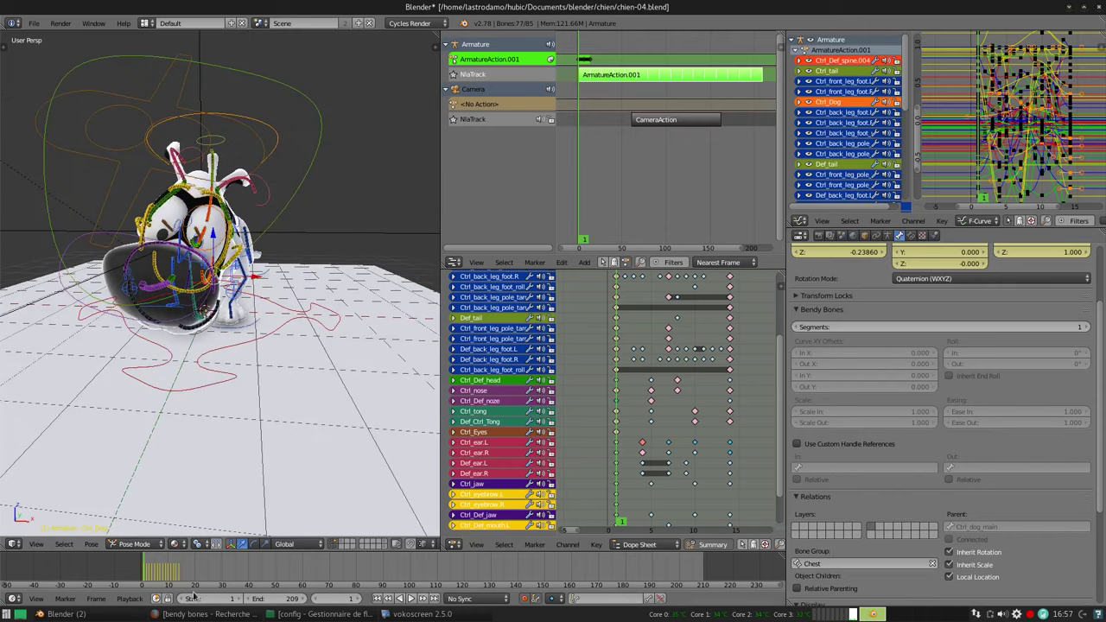
# Switch to test_bendy_bones.blend and unhide the other bendy-bone test objects beside Suzanne
pyautogui.click(103, 598)
pyautogui.moveTo(257, 371)
pyautogui.mouseDown(button='middle')
pyautogui.moveTo(307, 312)
pyautogui.moveTo(310, 510)
pyautogui.mouseUp(button='middle')
pyautogui.click(361, 543)
pyautogui.moveTo(365, 476)
pyautogui.mouseDown(button='middle')
pyautogui.moveTo(400, 324)
pyautogui.moveTo(341, 271)
pyautogui.moveTo(340, 299)
pyautogui.moveTo(329, 302)
pyautogui.moveTo(368, 321)
pyautogui.moveTo(414, 294)
pyautogui.mouseUp(button='middle')
pyautogui.click(1051, 143)
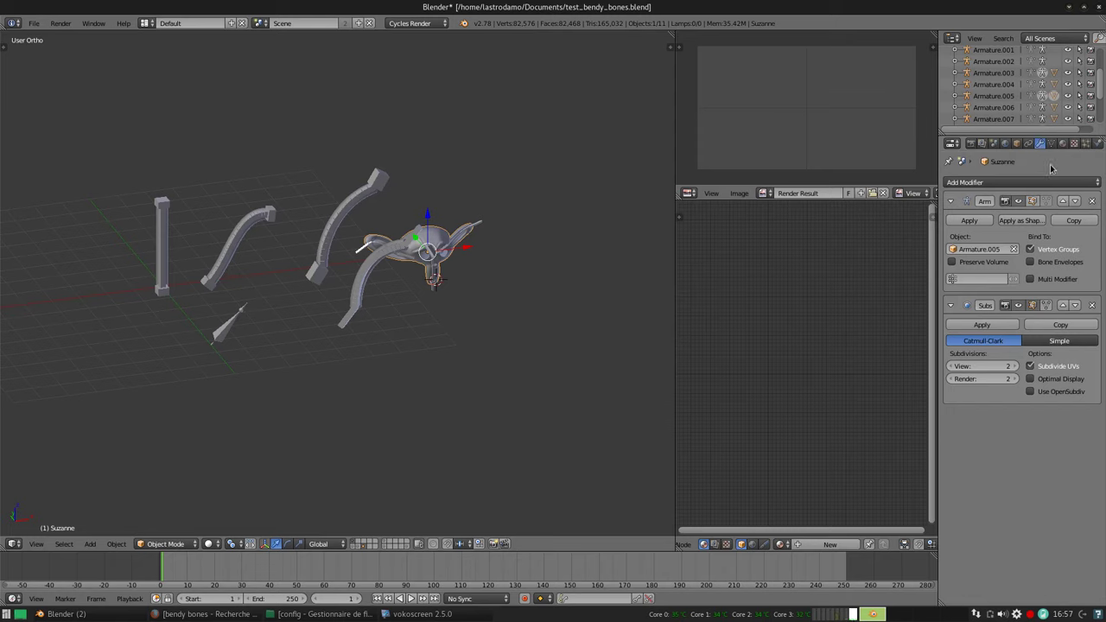
# Review Suzanne's data and modifiers, then select Armature.006 on the curved test mesh
pyautogui.click(1048, 144)
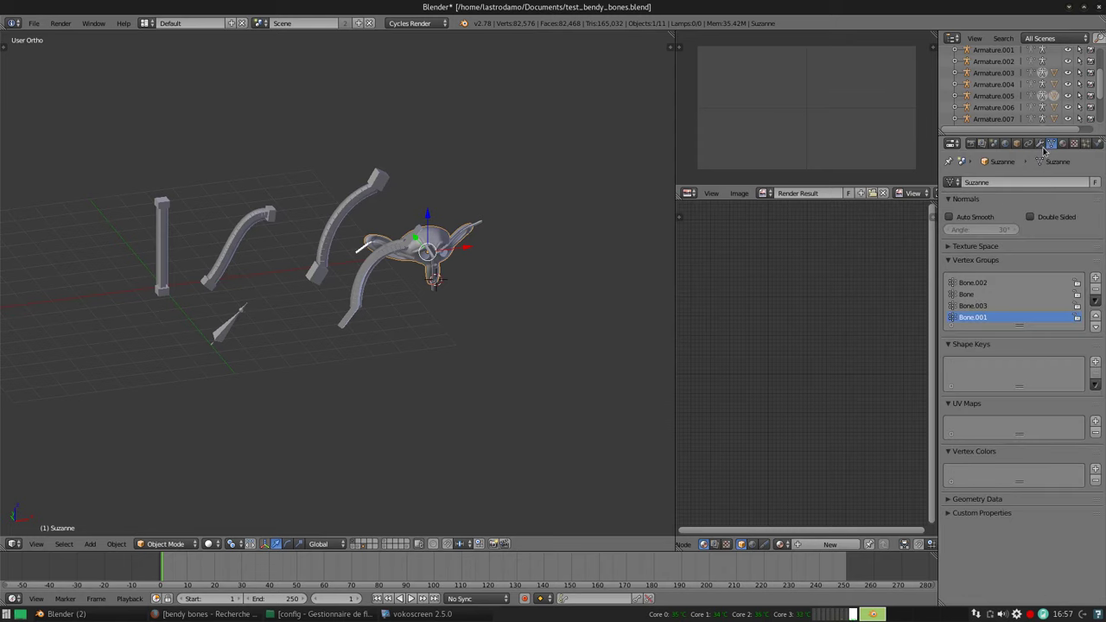
pyautogui.click(1040, 144)
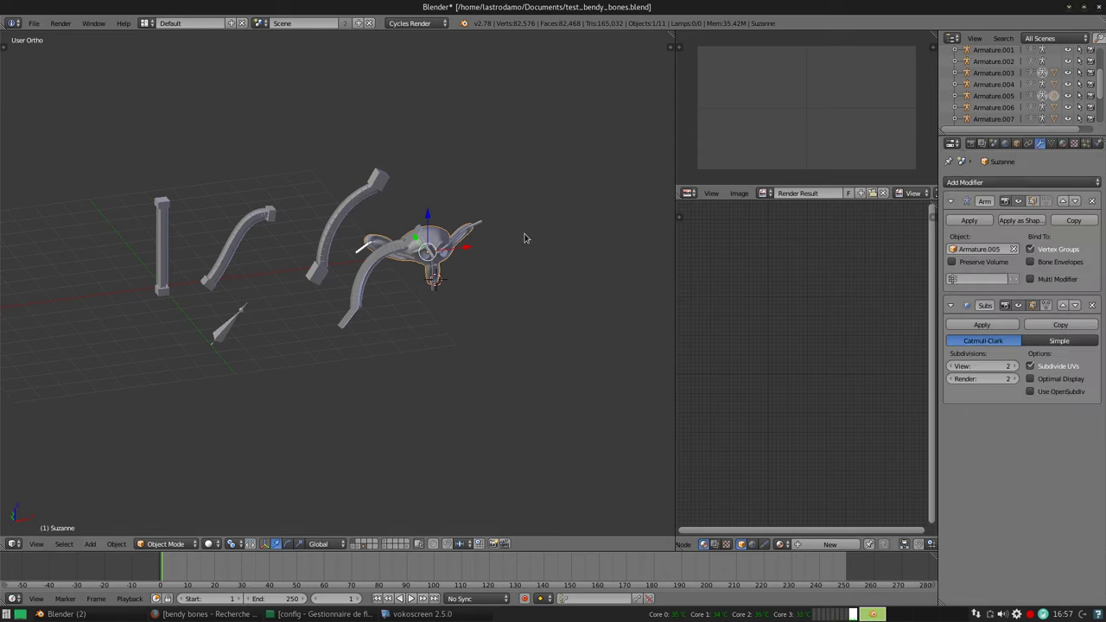
pyautogui.rightClick(369, 198)
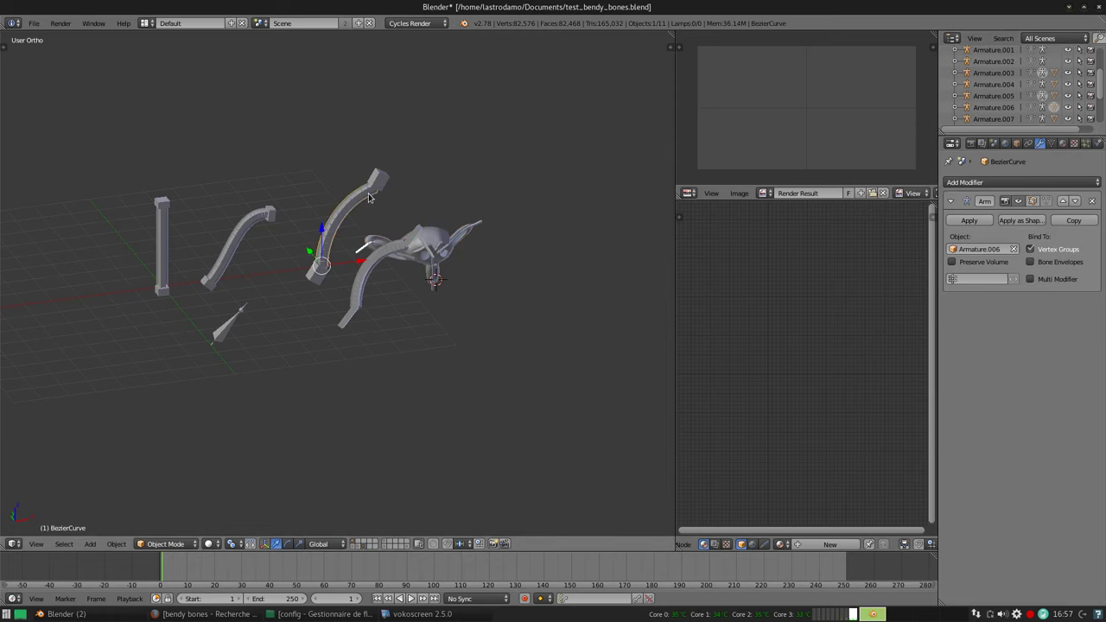
pyautogui.rightClick(367, 198)
# Switch Armature.006's bone display to Octahedral and back to B-Bone, then view the Tail bone's settings
pyautogui.click(1040, 143)
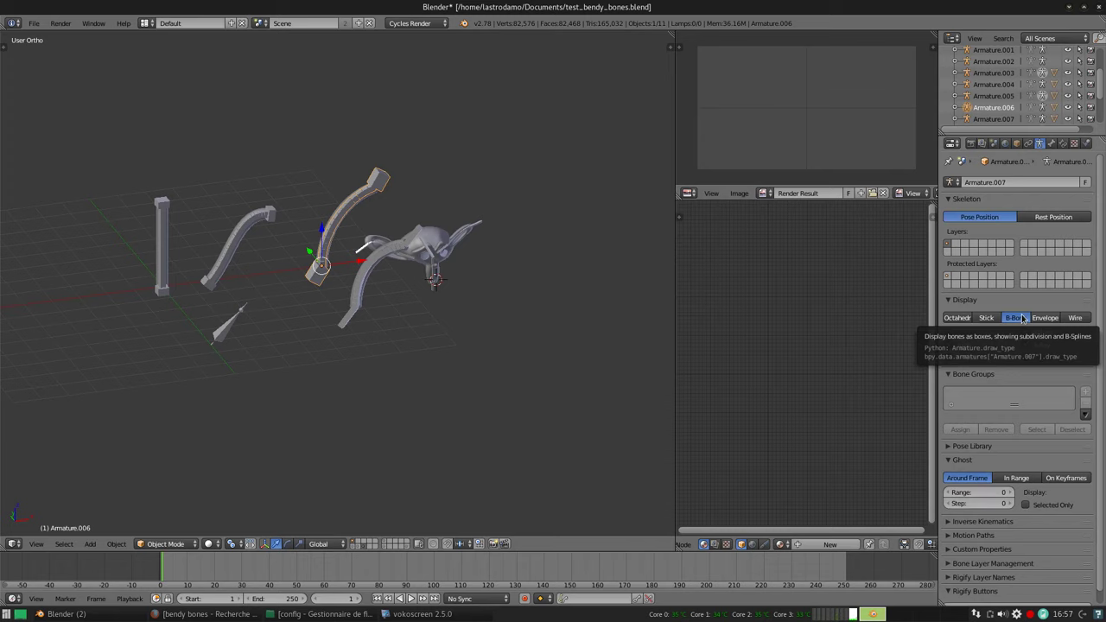
pyautogui.click(957, 318)
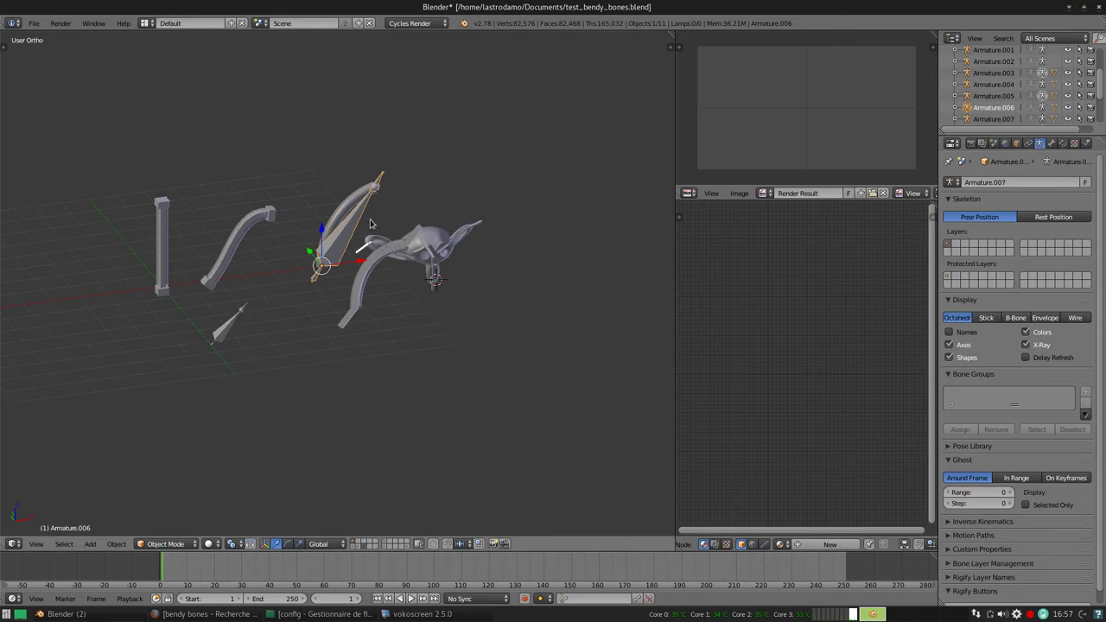
pyautogui.click(1015, 318)
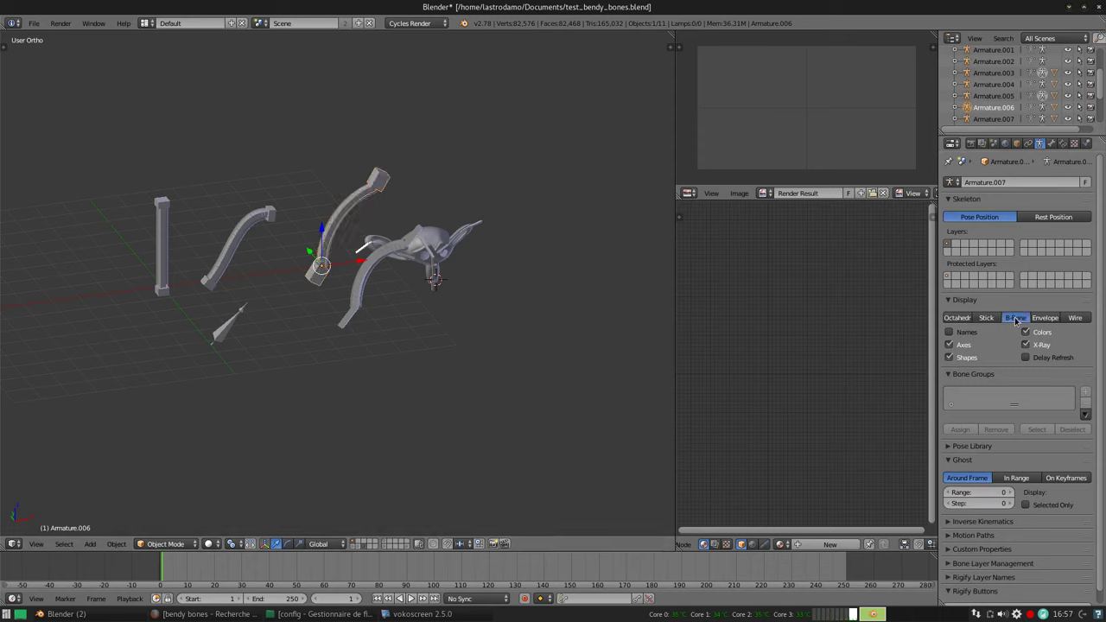
pyautogui.click(1052, 144)
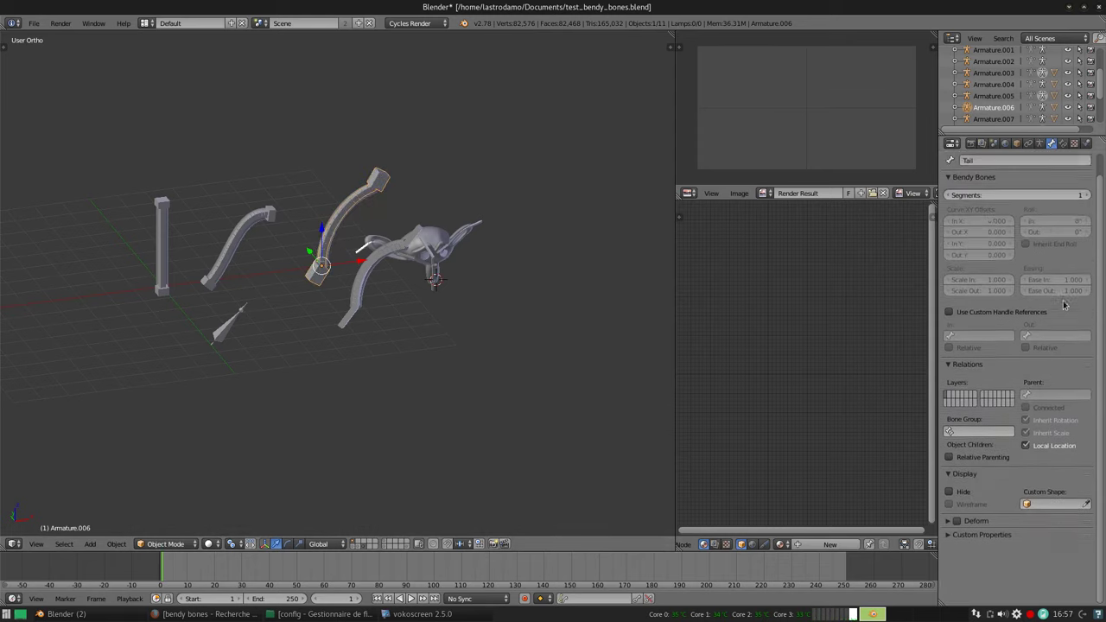